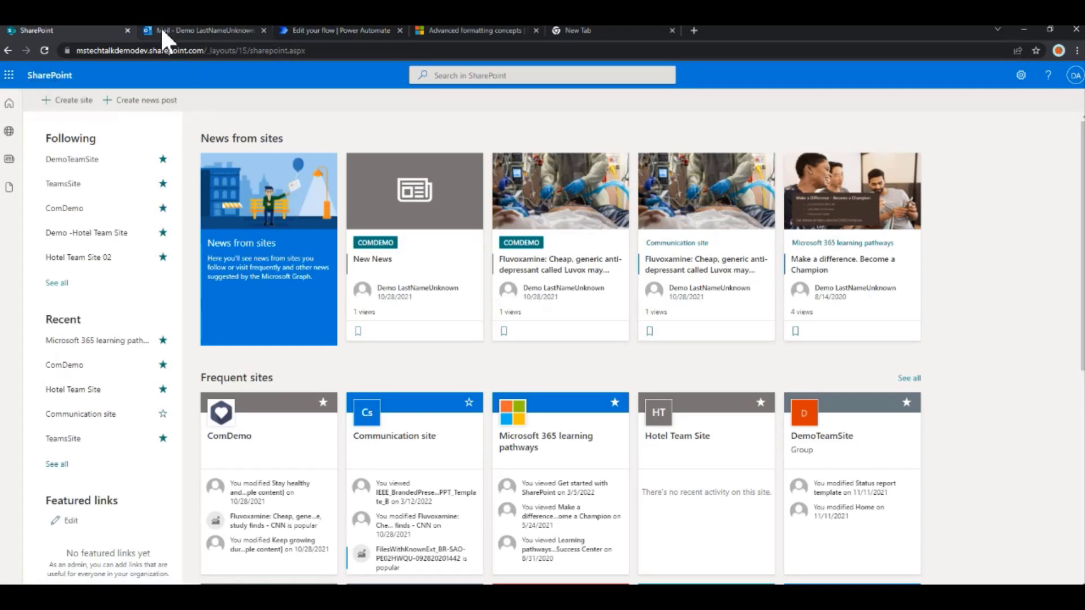
# Open the Microsoft 365 admin center and display its list of active users.
pyautogui.click(8, 81)
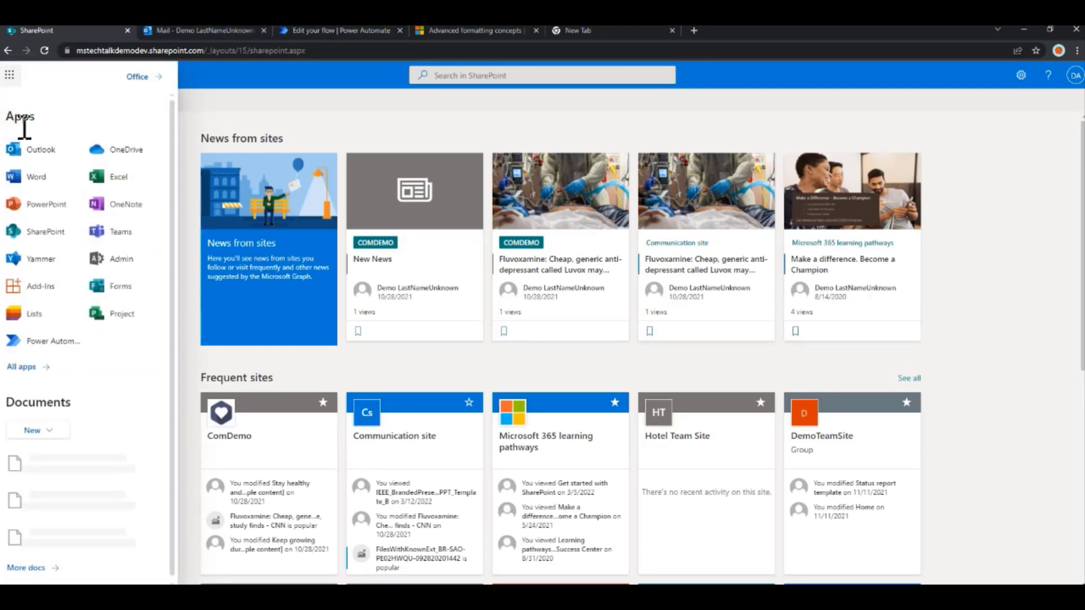
pyautogui.click(112, 262)
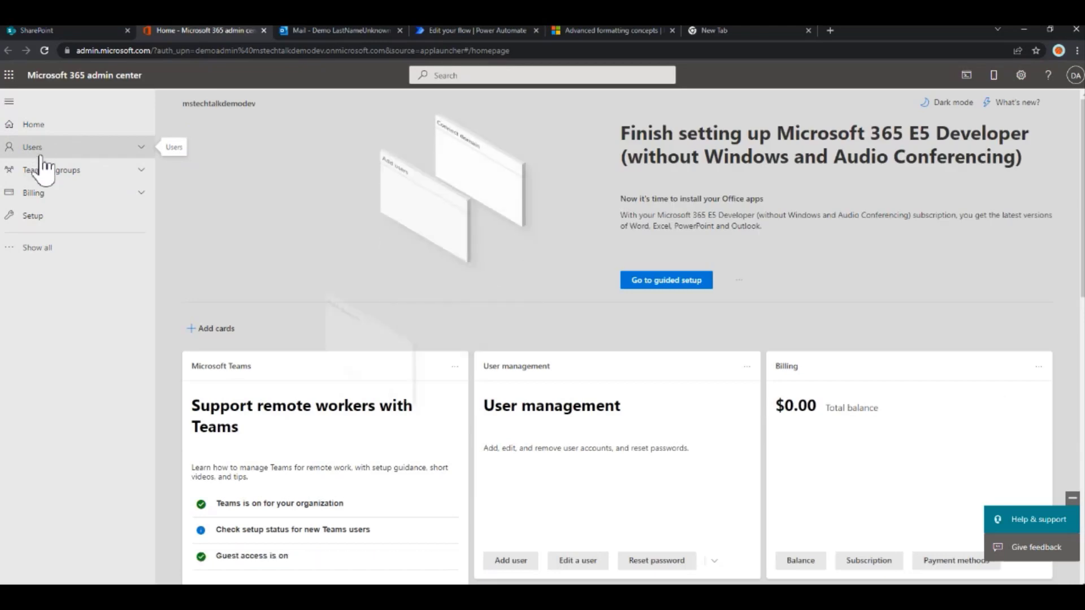
pyautogui.click(33, 149)
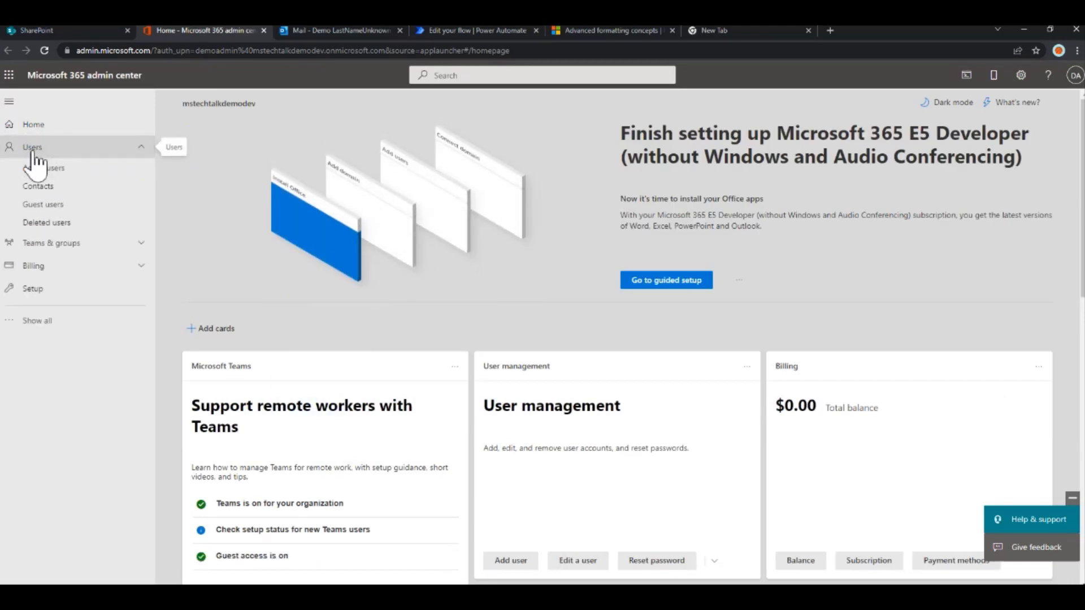
pyautogui.click(46, 169)
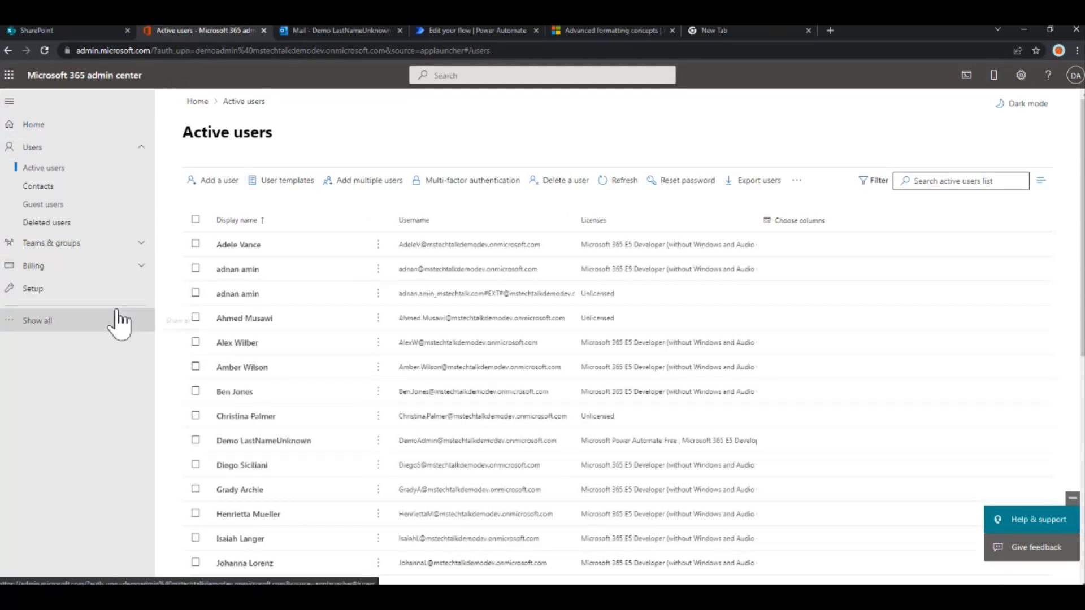
# Open the SharePoint admin center from the full list of admin centers and close the Microsoft 365 admin center page.
pyautogui.click(35, 320)
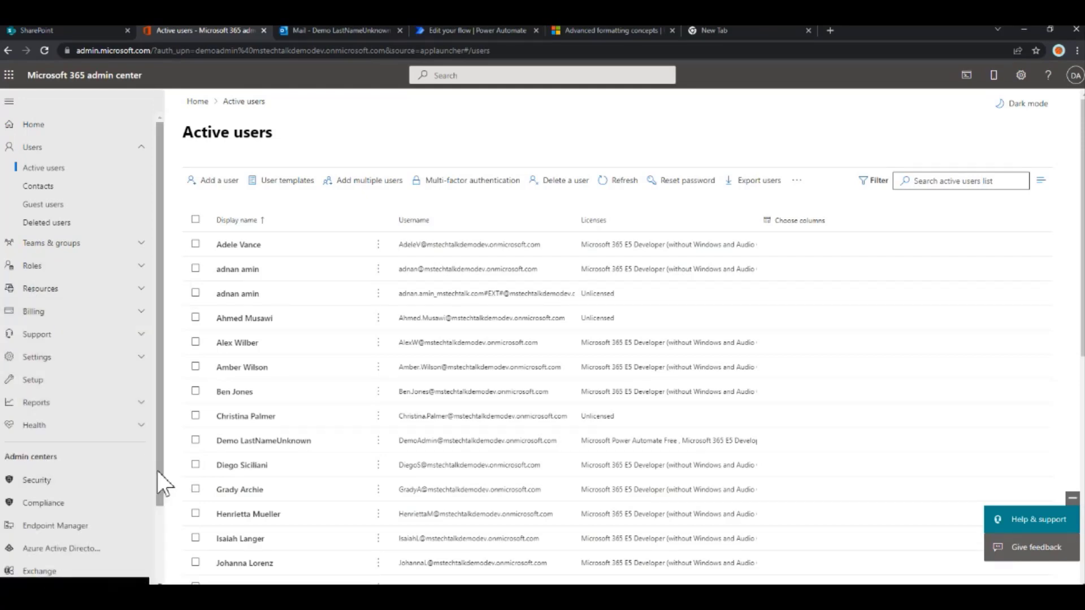
pyautogui.scroll(-2, 157, 543)
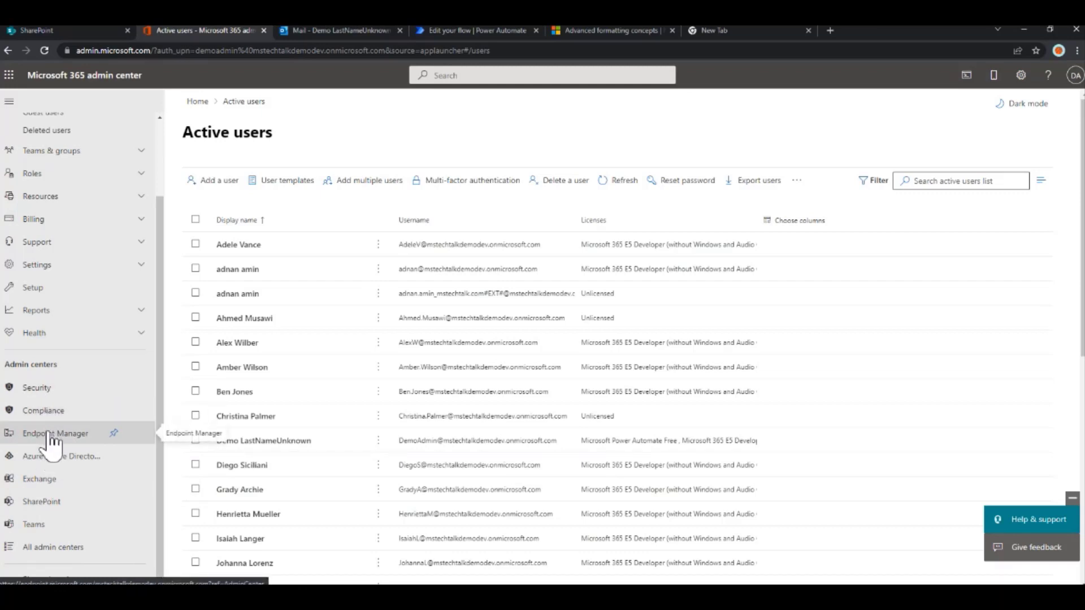
pyautogui.click(59, 501)
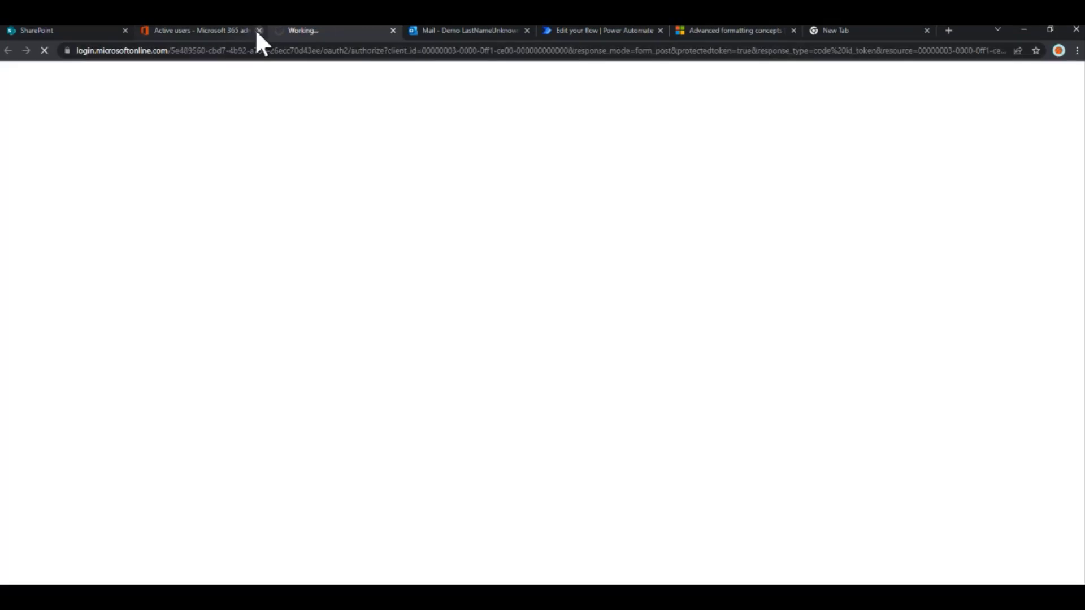
pyautogui.click(259, 30)
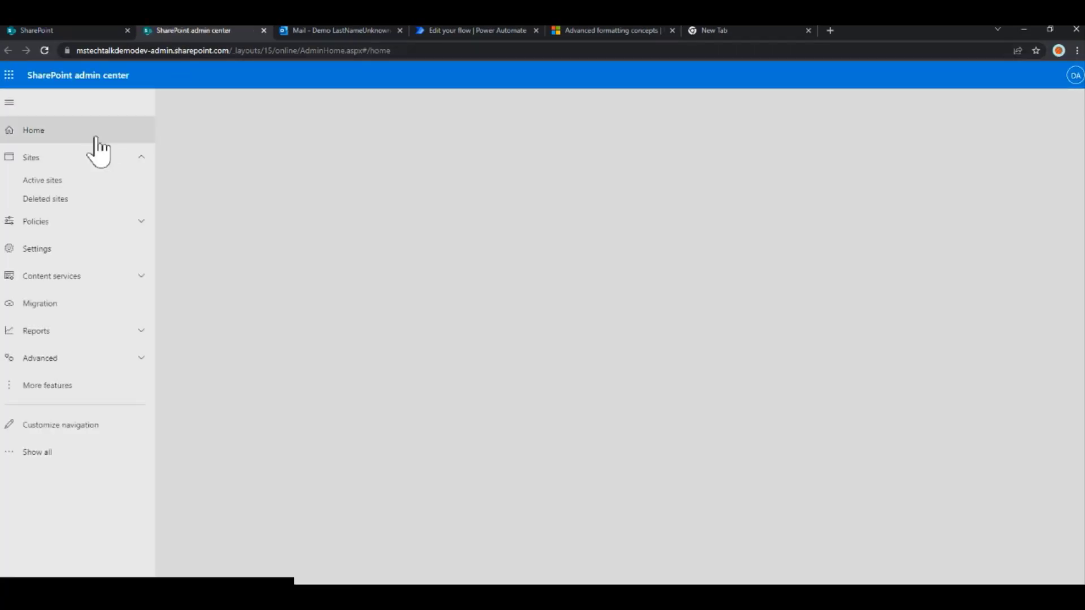
# Open the Communication site from the active sites list and close the SharePoint admin center page.
pyautogui.click(44, 199)
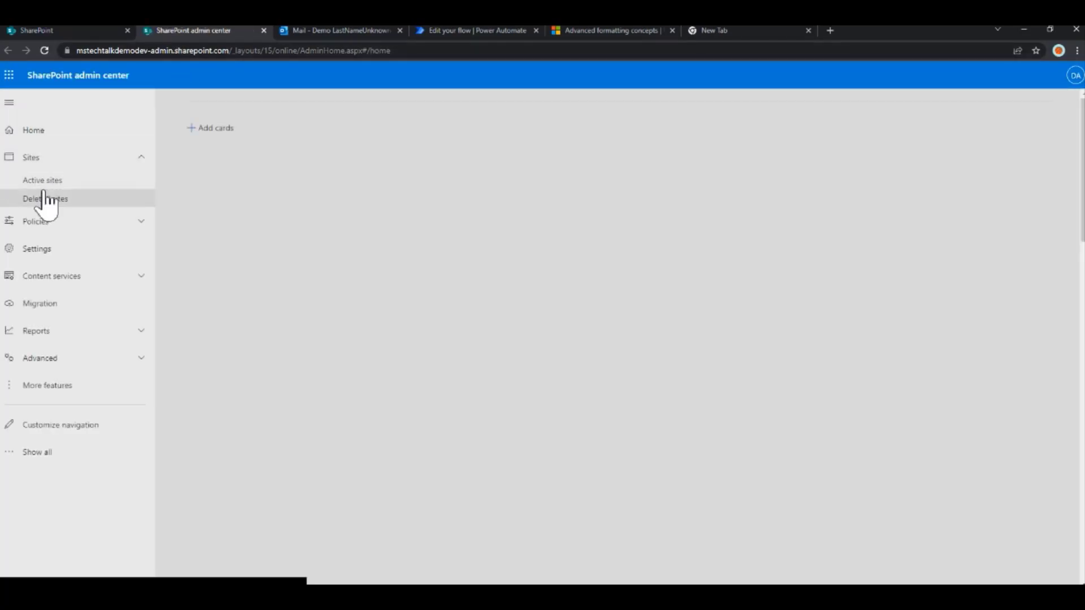
pyautogui.click(44, 181)
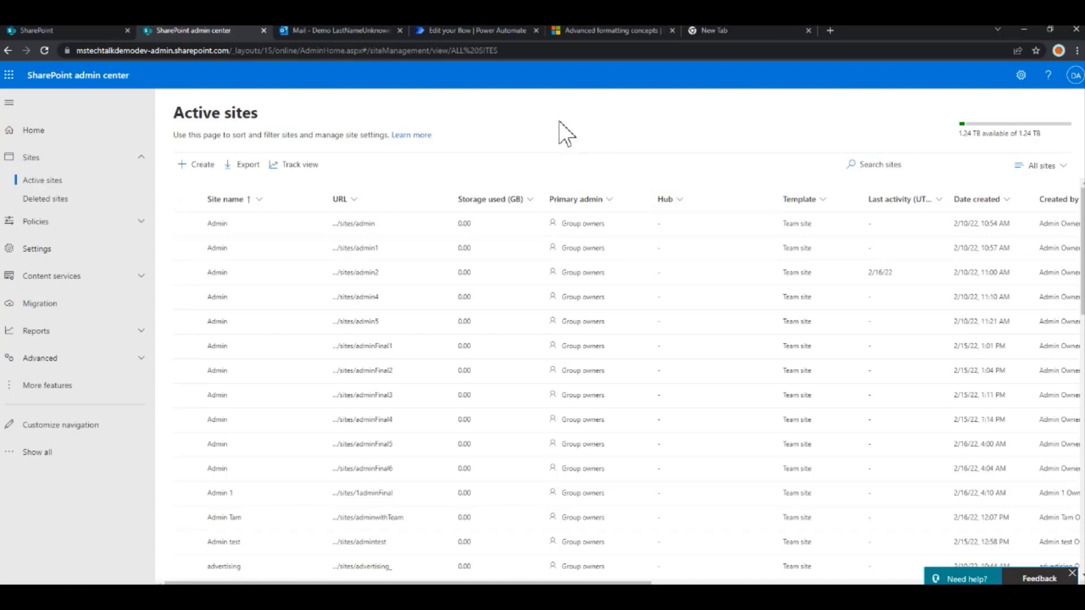
pyautogui.click(67, 186)
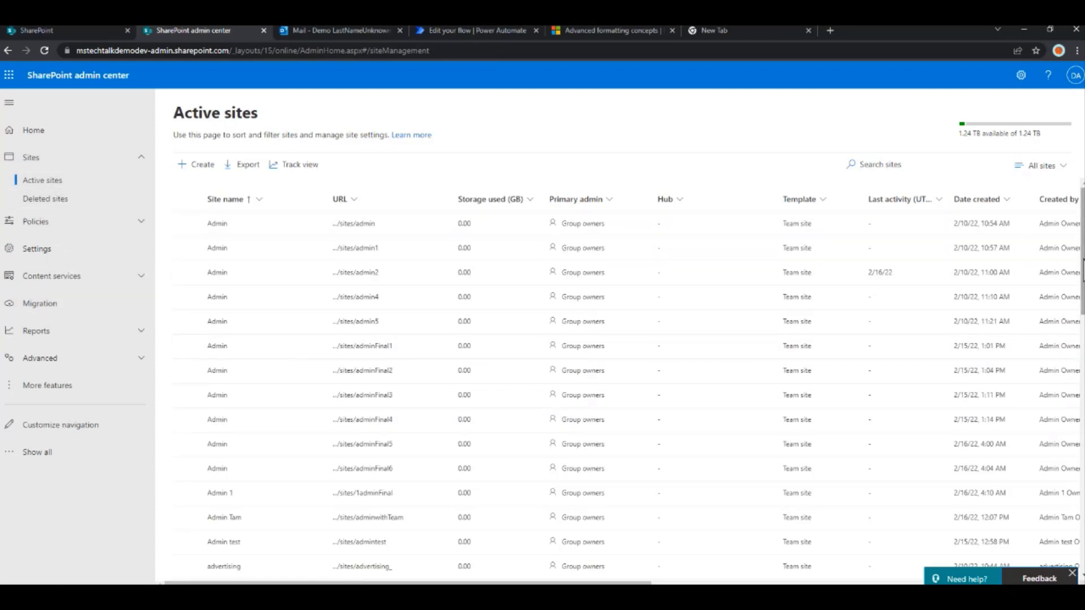
pyautogui.scroll(-6, 492, 421)
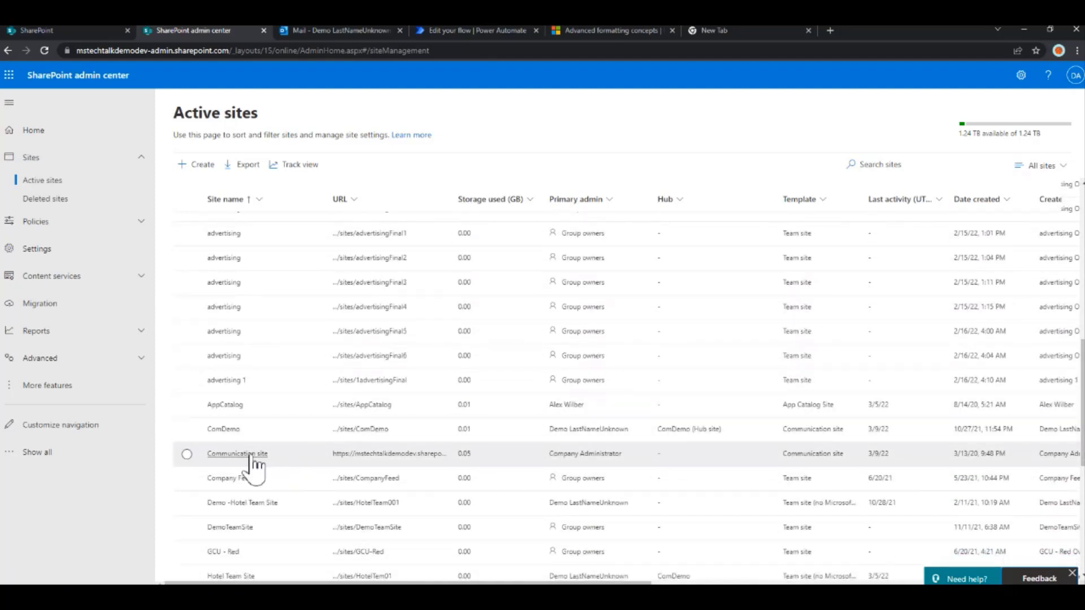
pyautogui.click(355, 453)
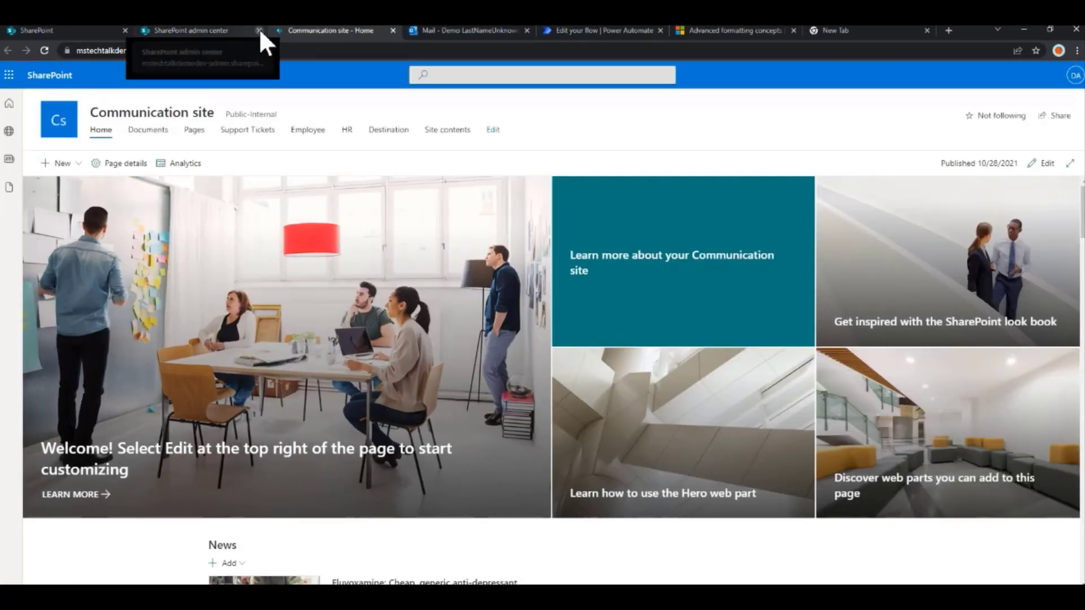
pyautogui.click(259, 30)
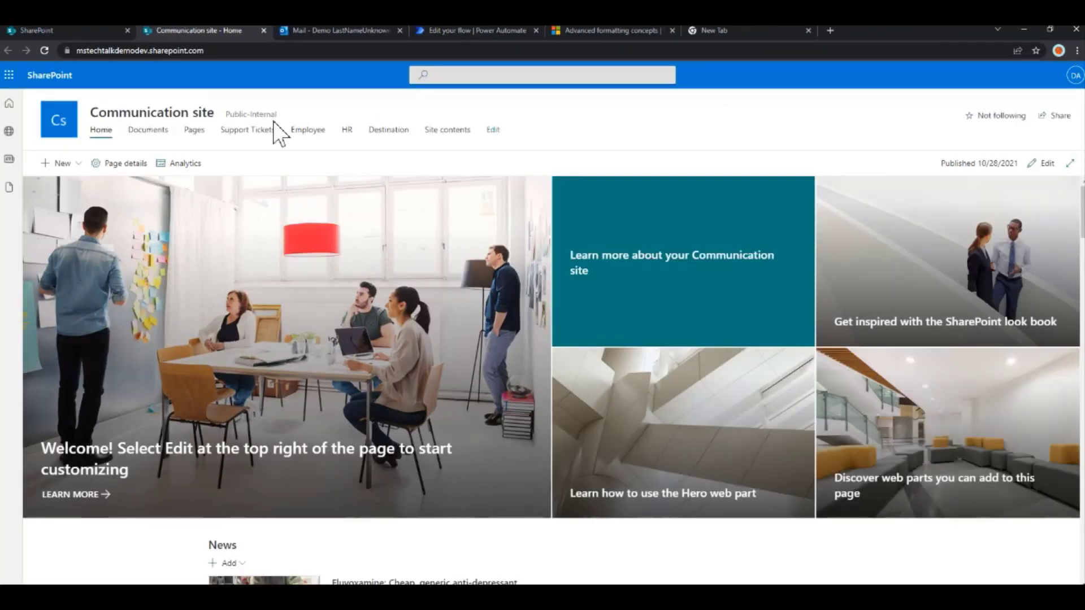
# Open the site contents of the Communication site.
pyautogui.click(1076, 80)
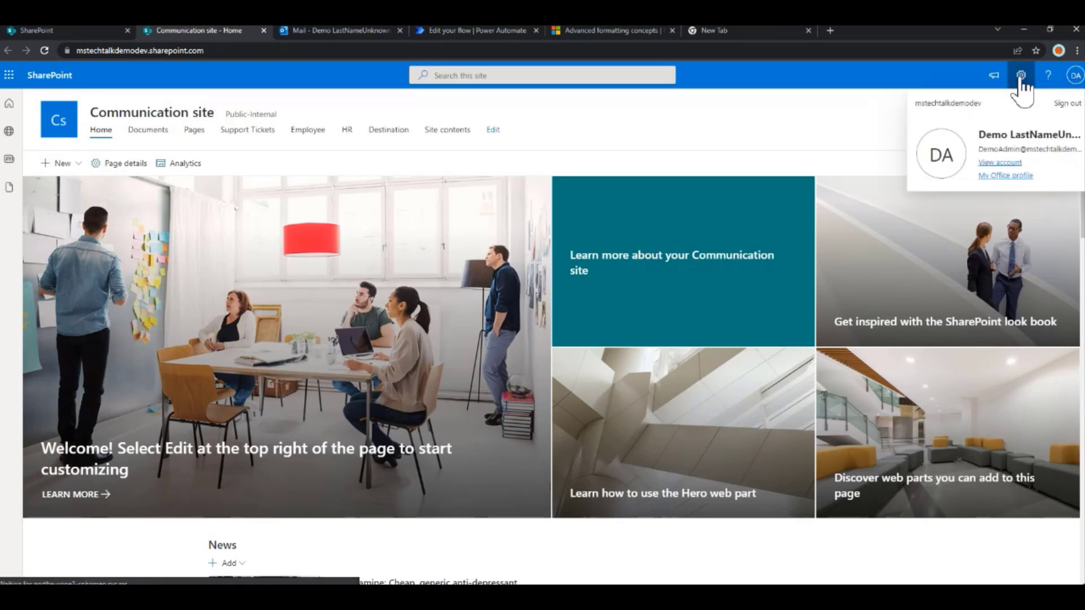
pyautogui.click(1021, 78)
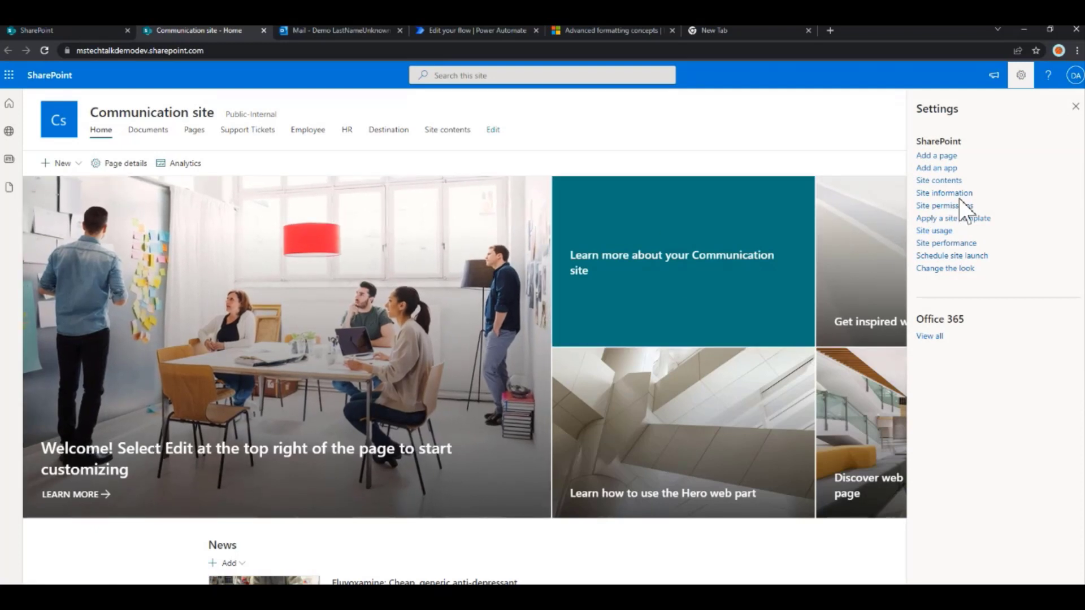
pyautogui.click(929, 180)
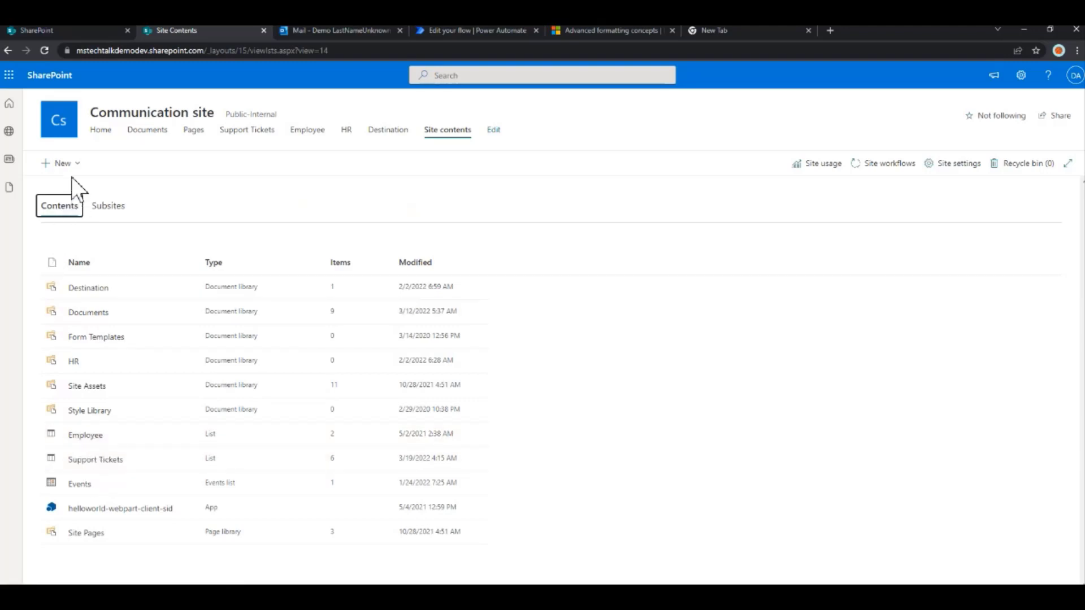
# View the apps that can be added to the Communication site and return to the site contents.
pyautogui.click(62, 164)
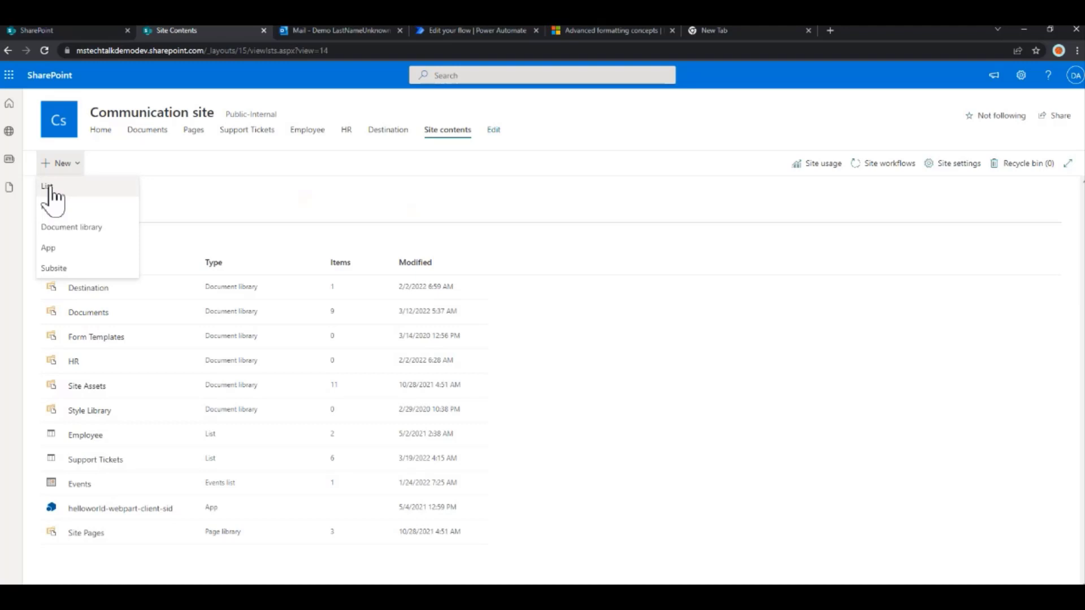
pyautogui.click(67, 253)
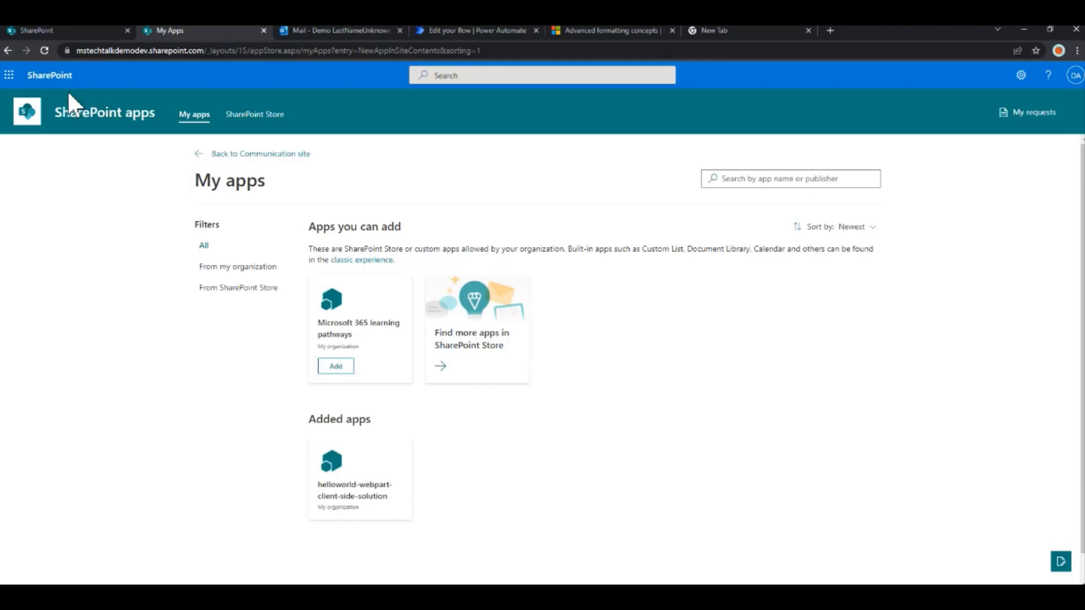
pyautogui.click(8, 51)
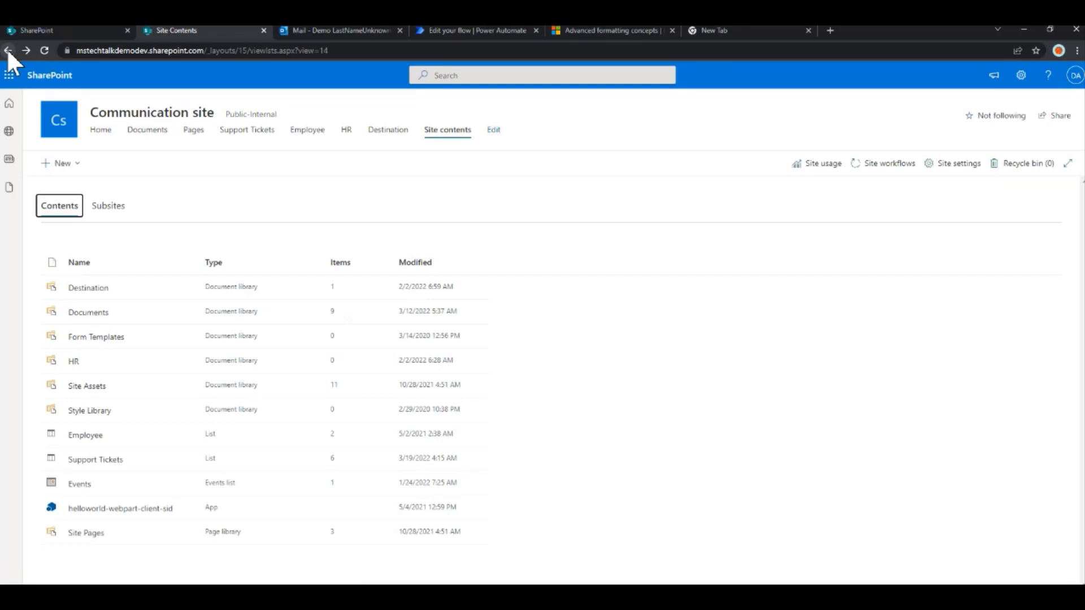
pyautogui.click(71, 165)
pyautogui.click(52, 186)
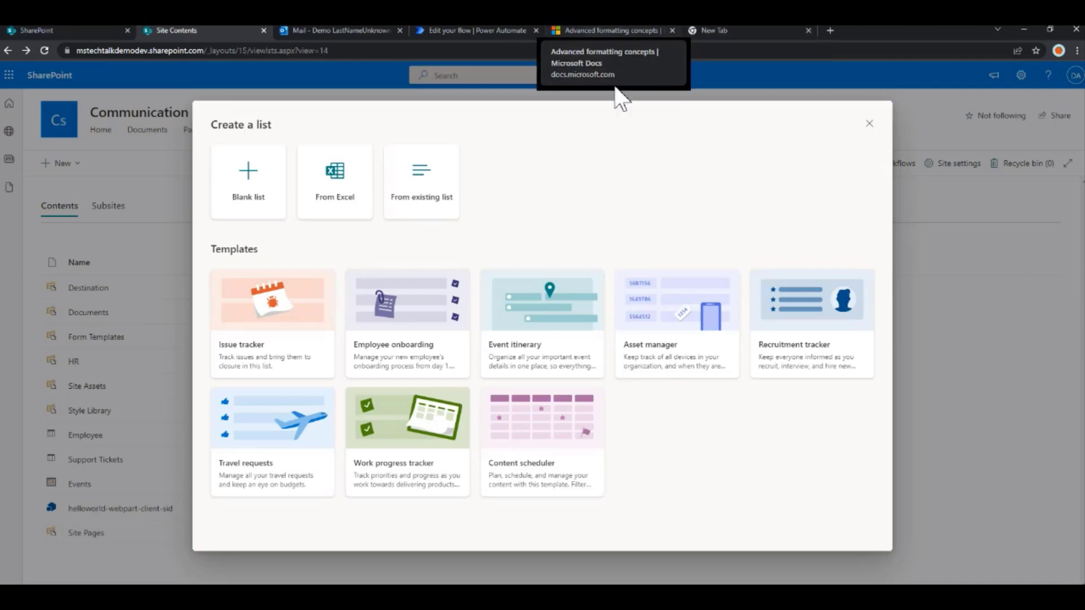
pyautogui.click(252, 178)
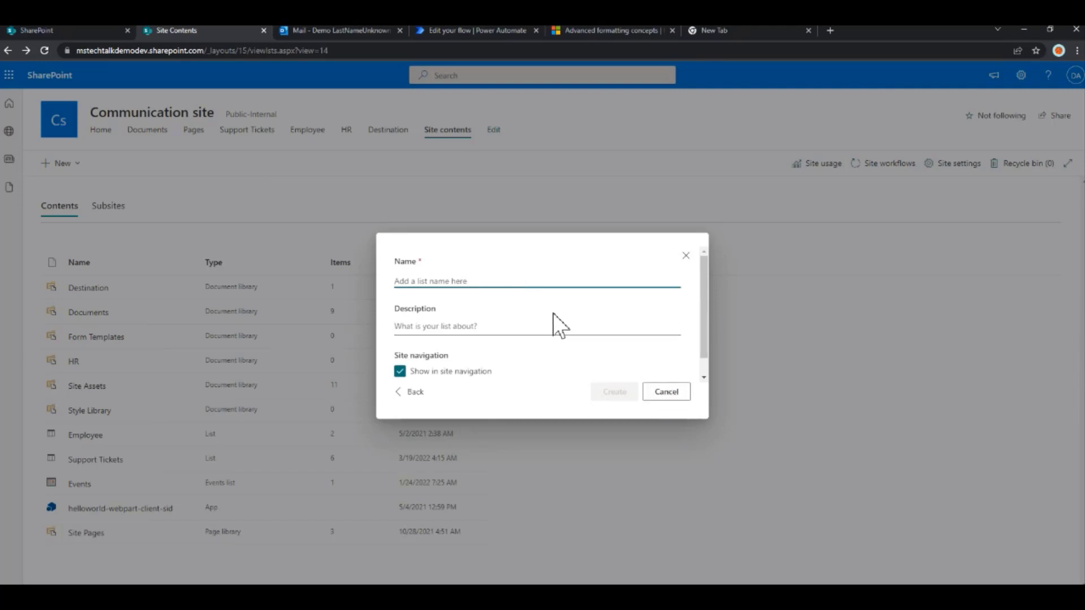
pyautogui.click(660, 396)
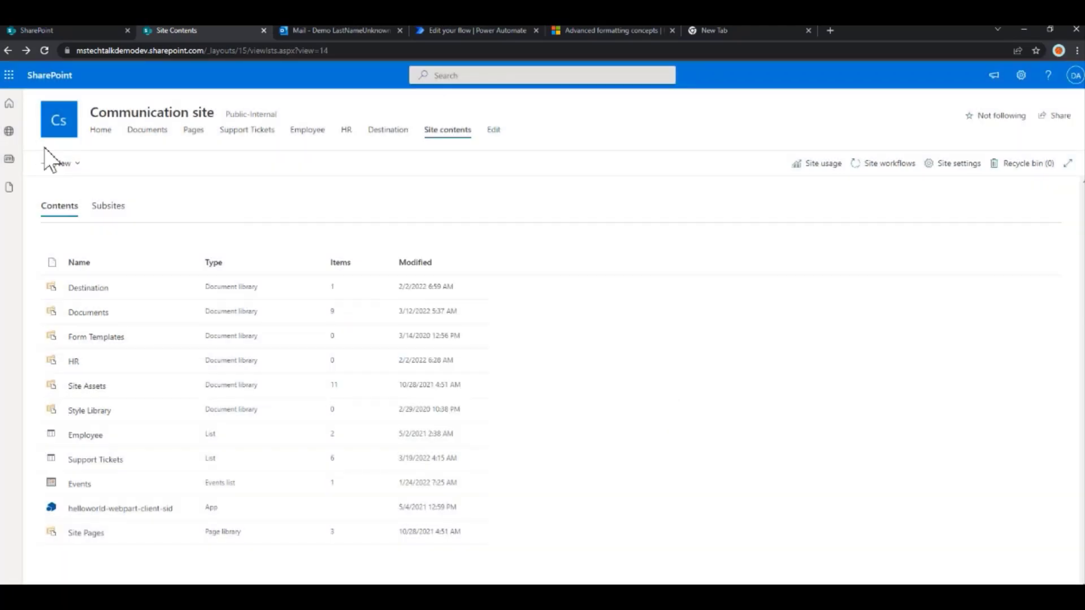
# Preview the Issue tracker template's columns and create a list from it named "Issue tracker", shown in site navigation.
pyautogui.click(61, 165)
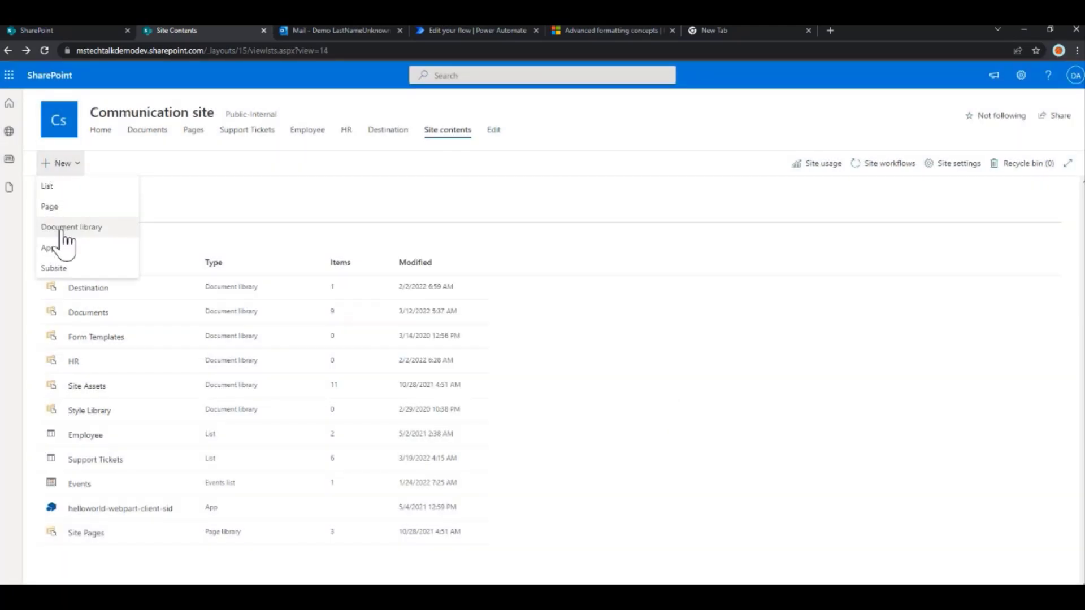
pyautogui.click(47, 187)
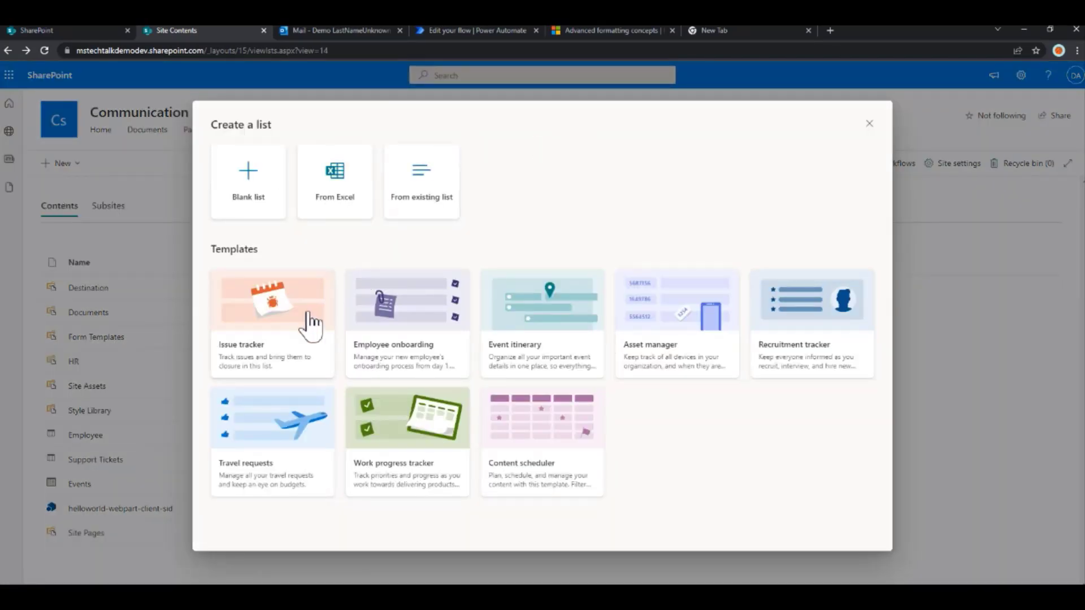
pyautogui.click(280, 318)
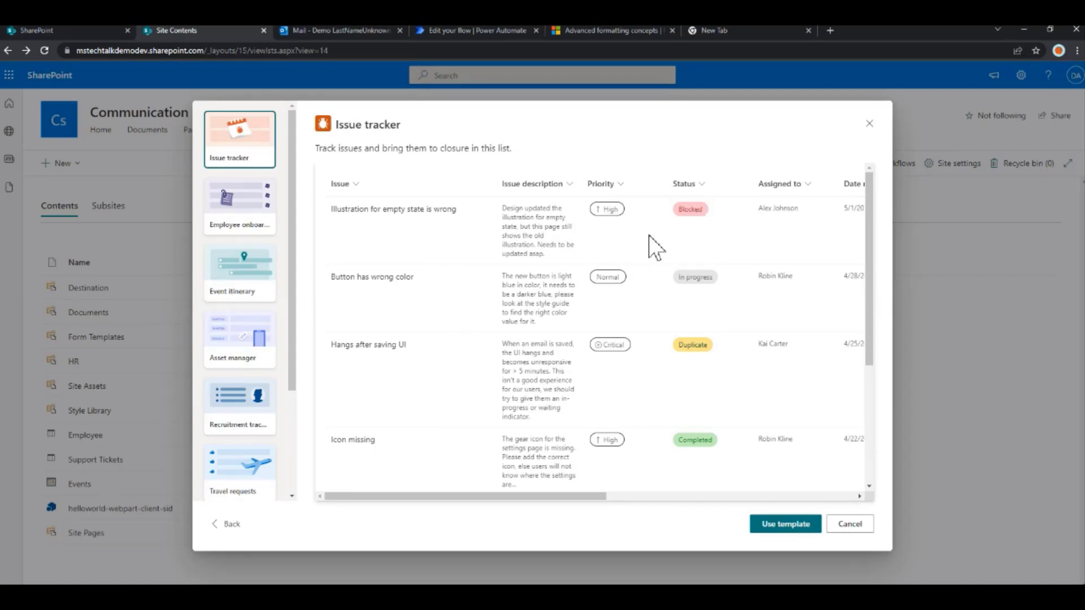
pyautogui.moveTo(559, 497); pyautogui.dragTo(615, 491)
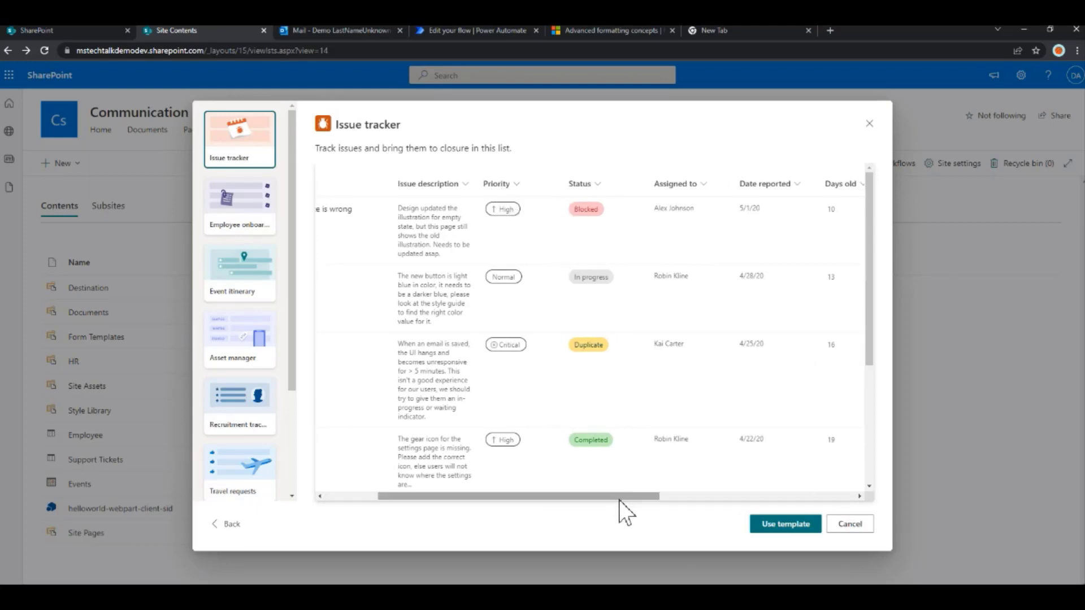
pyautogui.moveTo(619, 497); pyautogui.dragTo(625, 496)
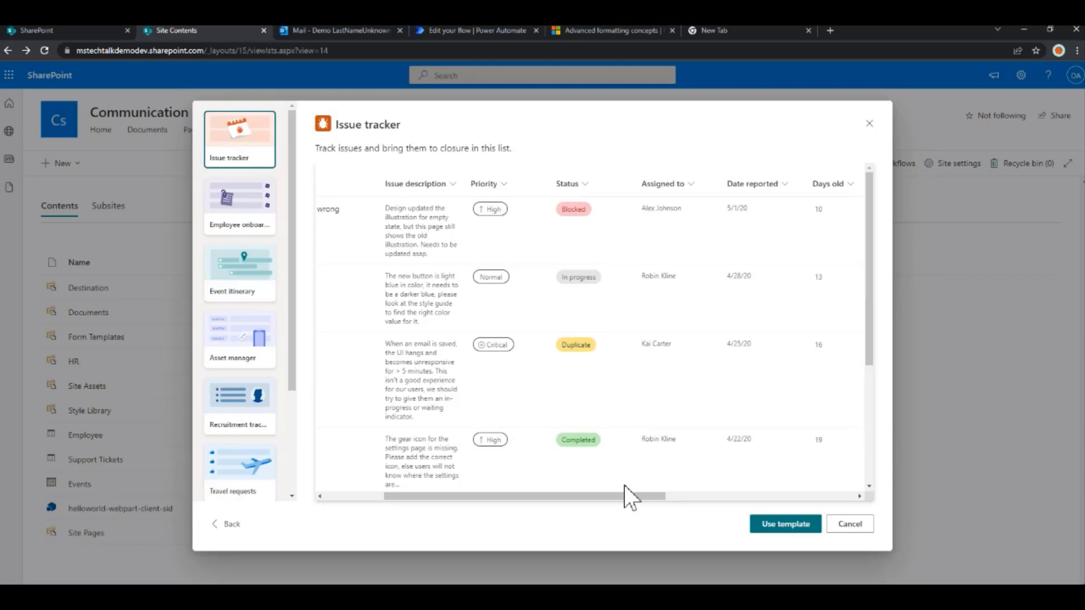
pyautogui.moveTo(621, 497); pyautogui.dragTo(562, 517)
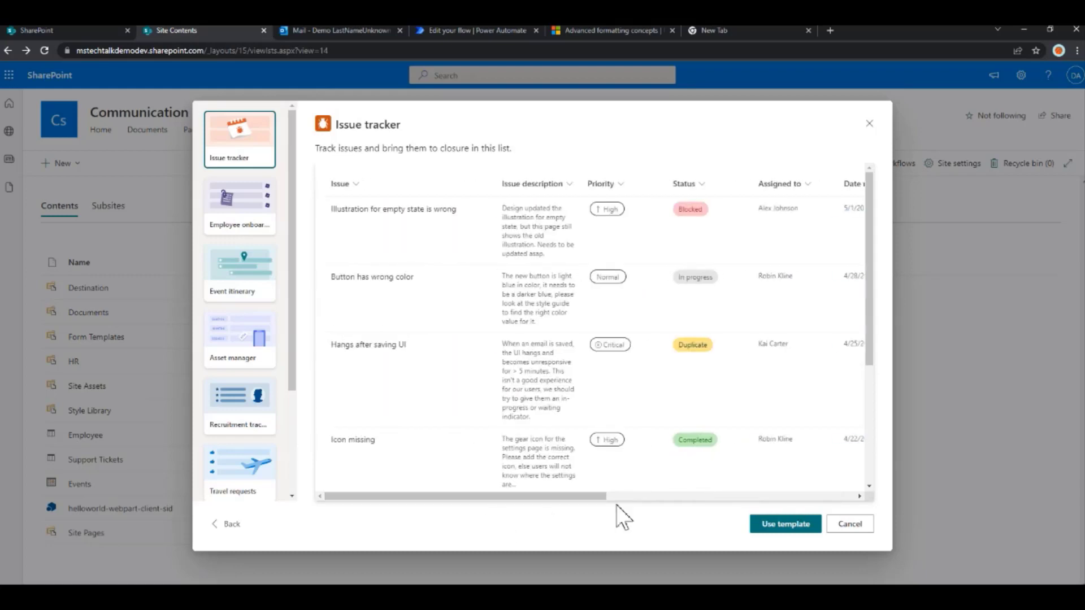
pyautogui.click(781, 525)
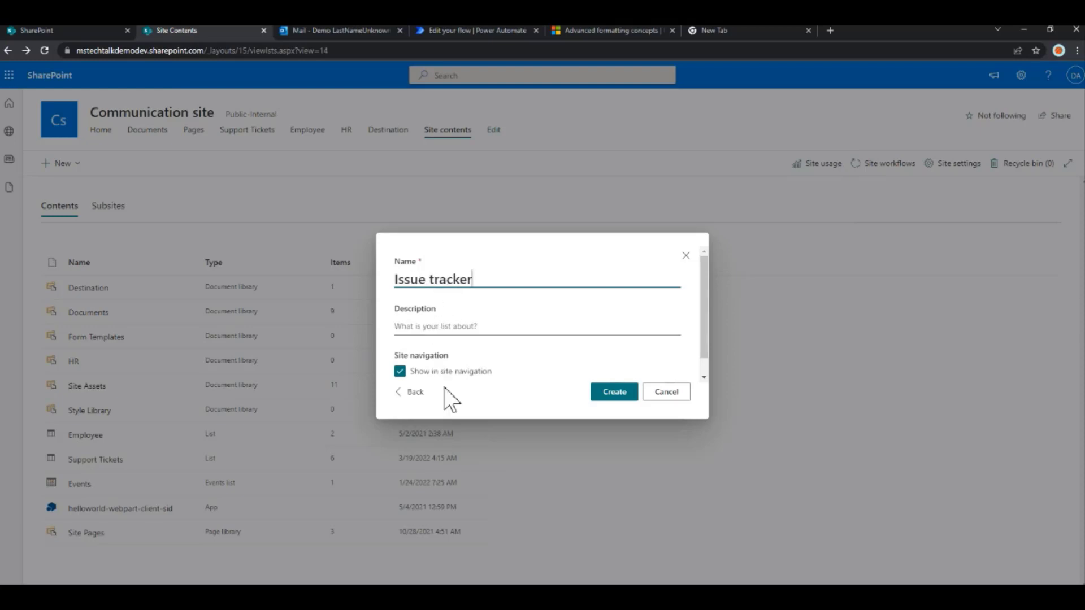
pyautogui.click(621, 395)
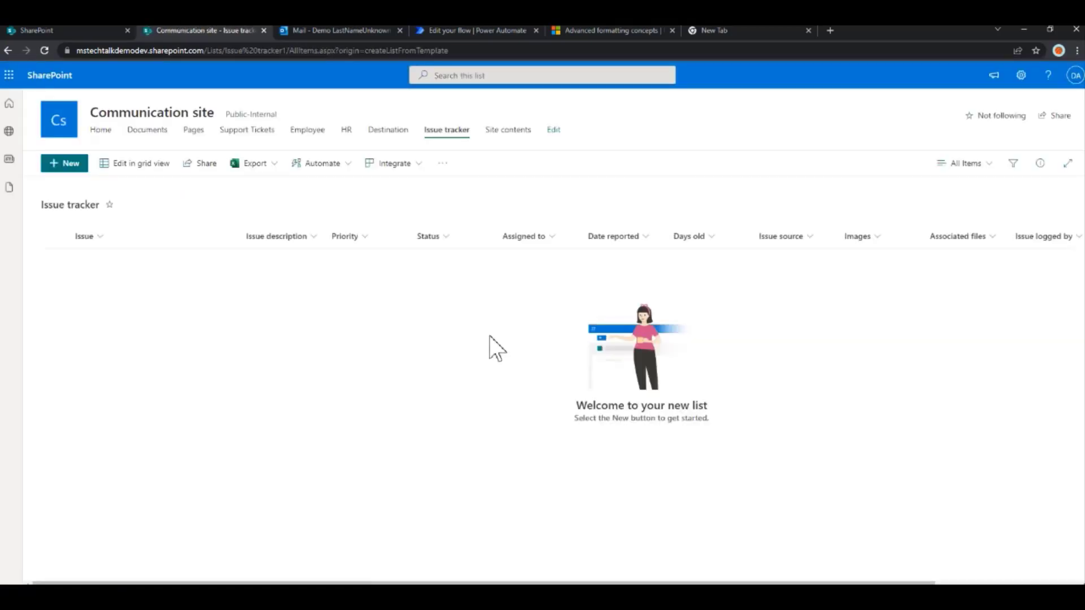
# Start a new item in the Issue tracker list with the issue title "Laptop not working".
pyautogui.click(73, 165)
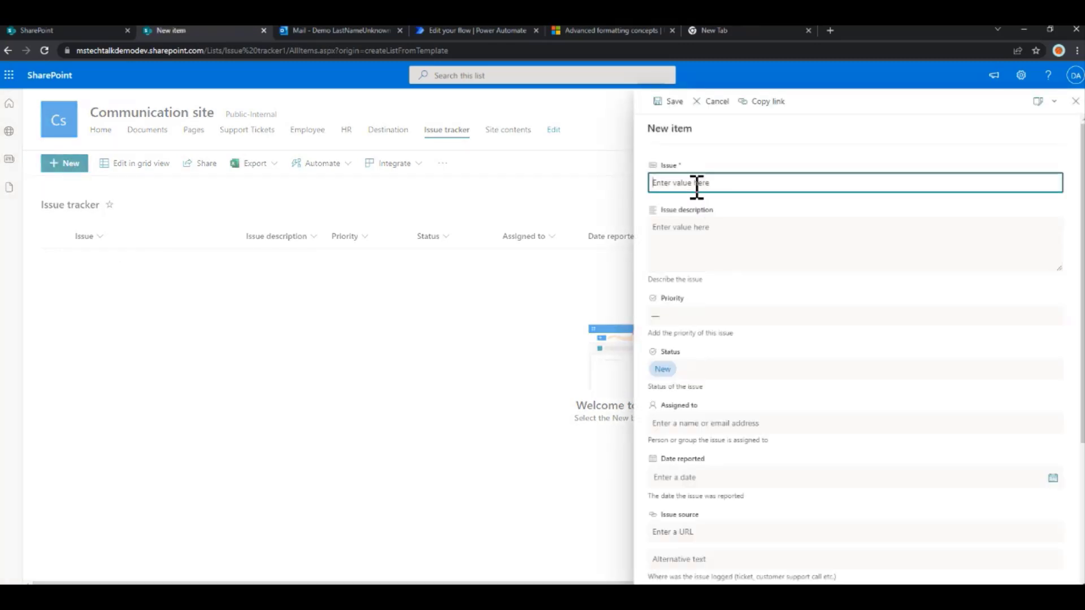
pyautogui.write('Leave')
pyautogui.press('BackSpace')
pyautogui.press('BackSpace')
pyautogui.press('BackSpace')
pyautogui.press('BackSpace')
pyautogui.press('BackSpace')
pyautogui.write('Laptop not working')
# Enter "My laptop not working" as the new item's issue description and set its priority to Normal.
pyautogui.click(677, 254)
pyautogui.write('My ')
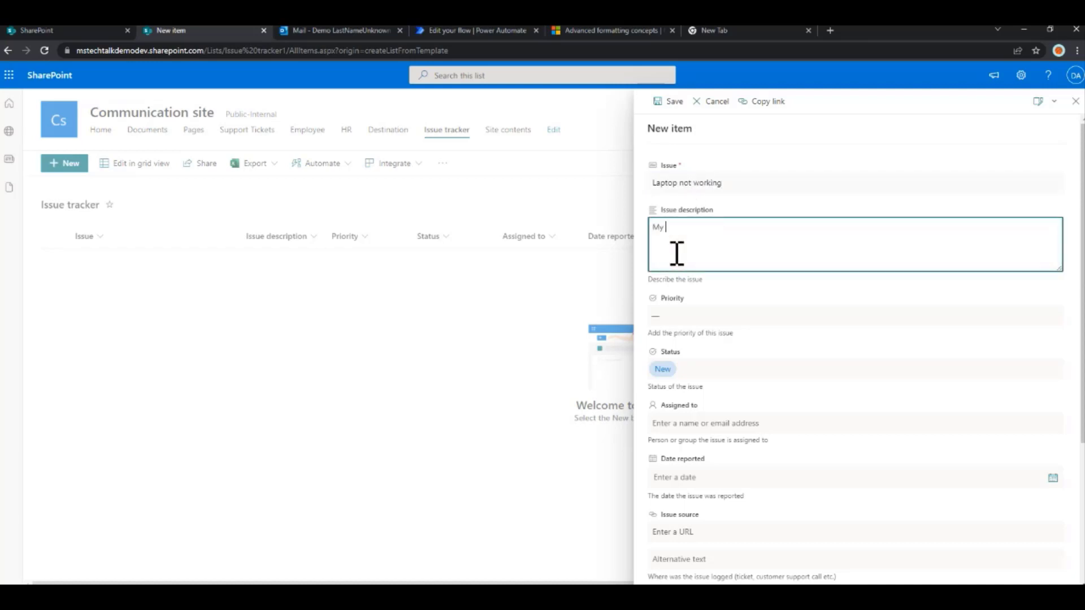
pyautogui.write('laptop not working')
pyautogui.click(662, 313)
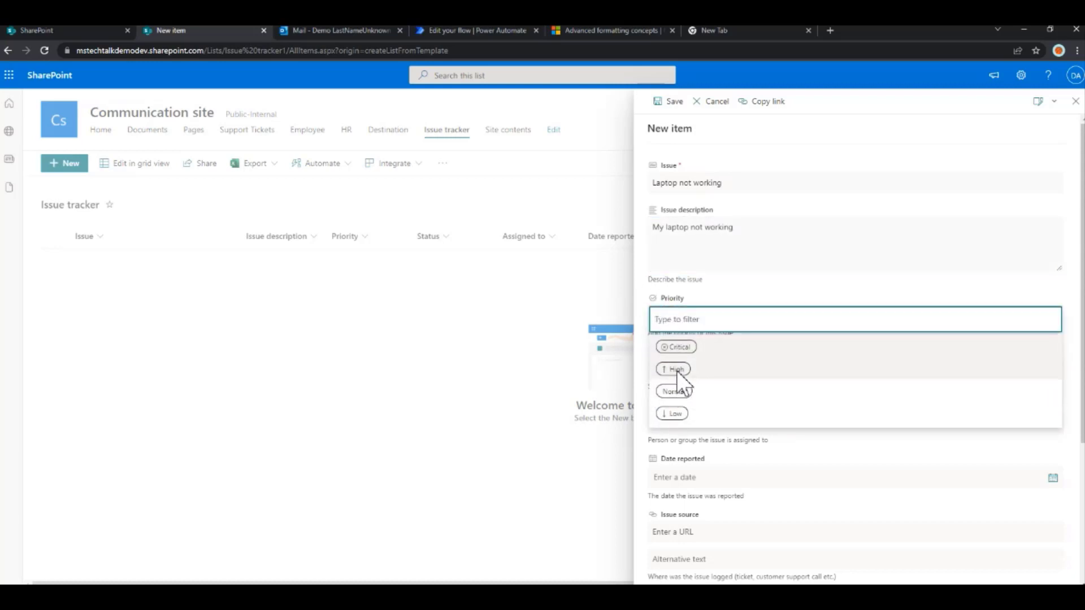
pyautogui.click(676, 390)
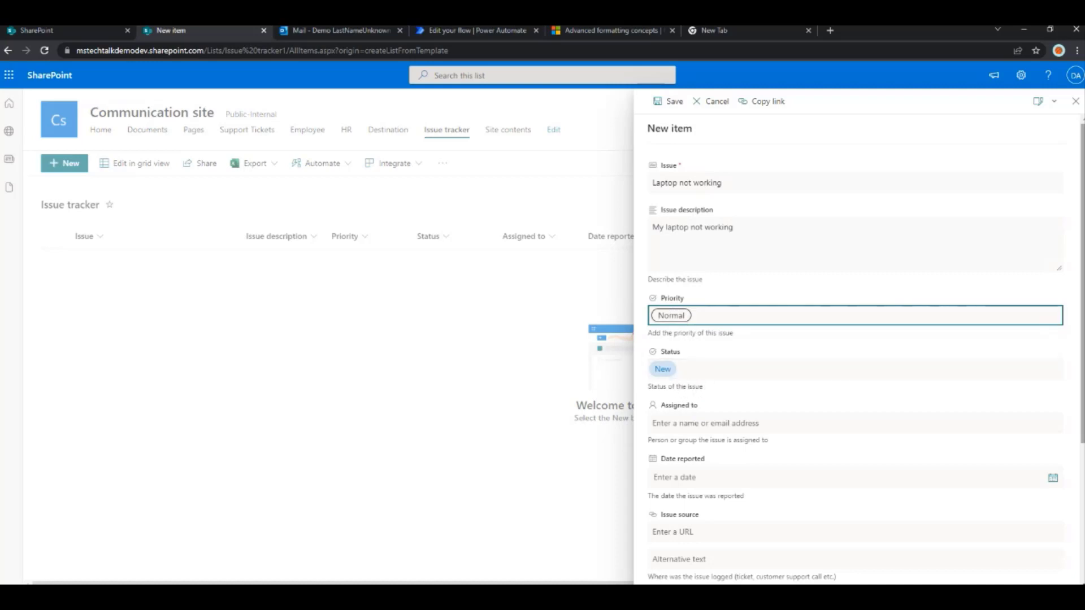
# Set the new issue's date reported to 3/19/2022 and save the item, leaving the assignee and issue source empty.
pyautogui.scroll(-2, 1080, 333)
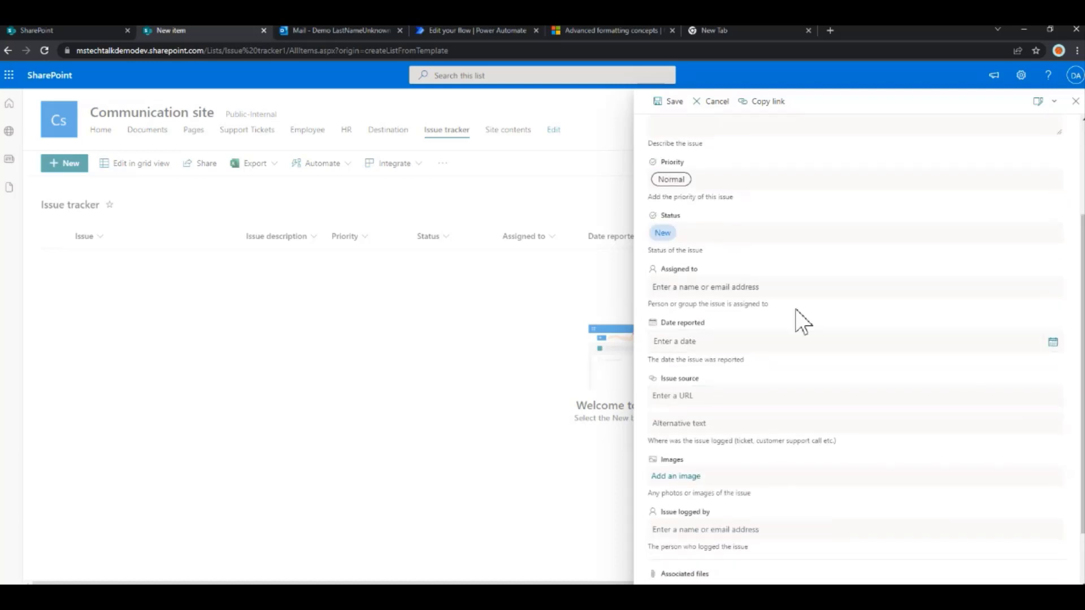
pyautogui.click(783, 291)
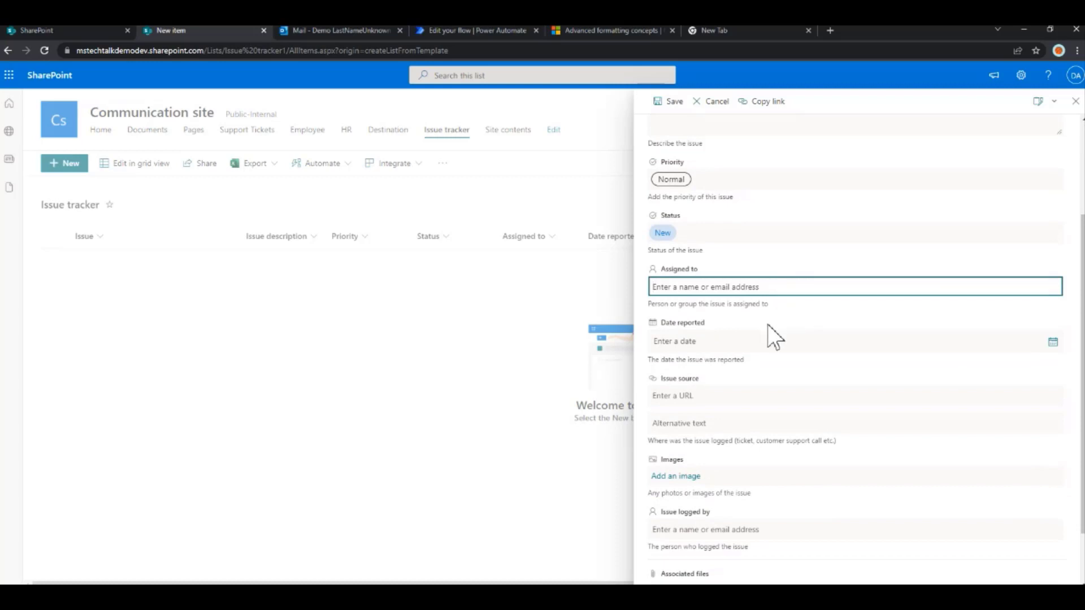
pyautogui.click(704, 347)
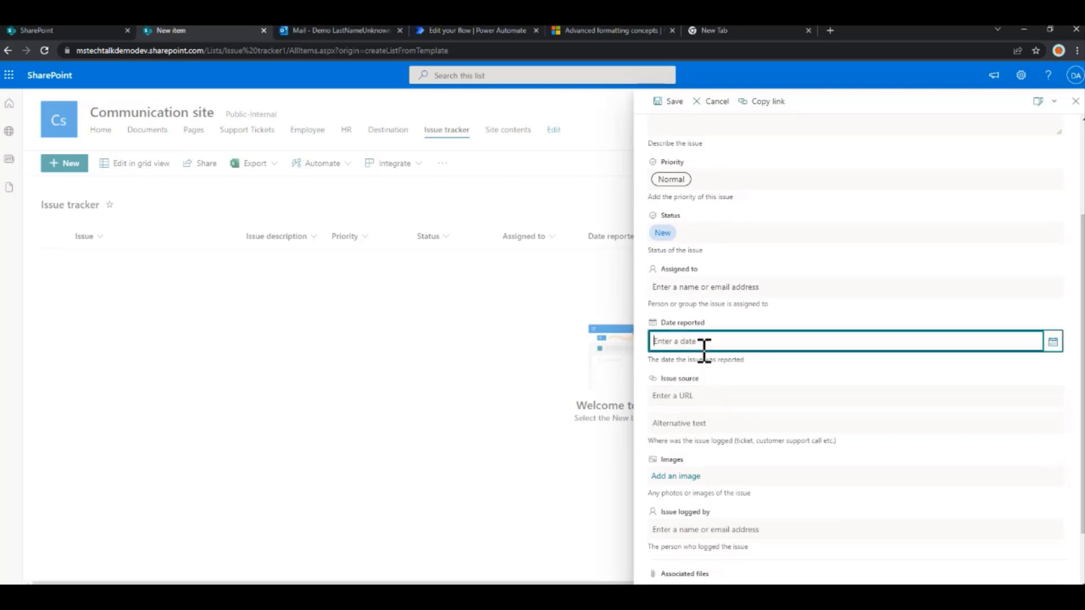
pyautogui.click(1052, 343)
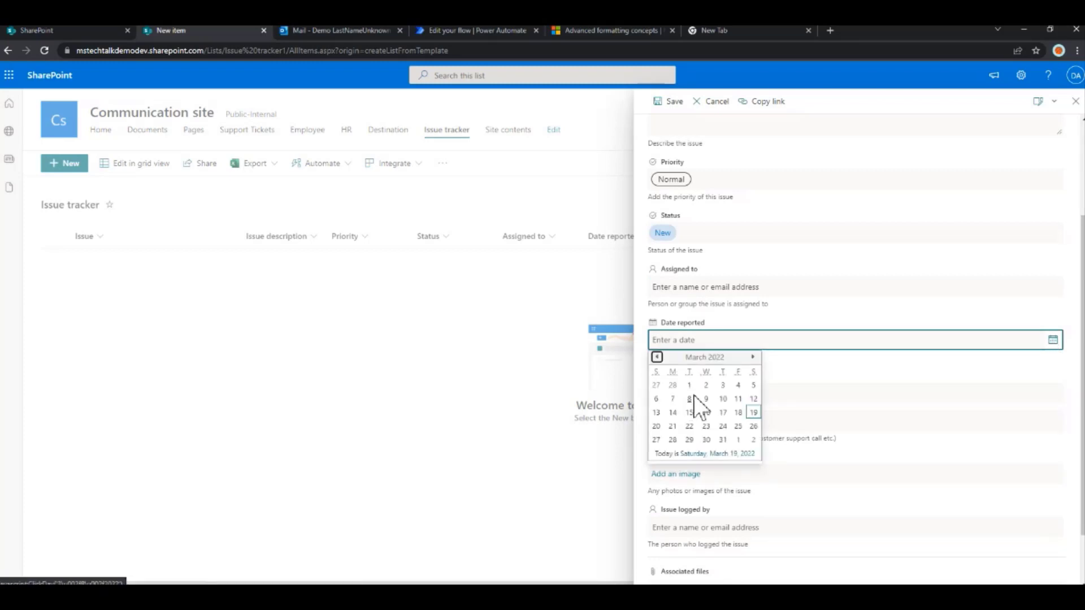
pyautogui.click(754, 413)
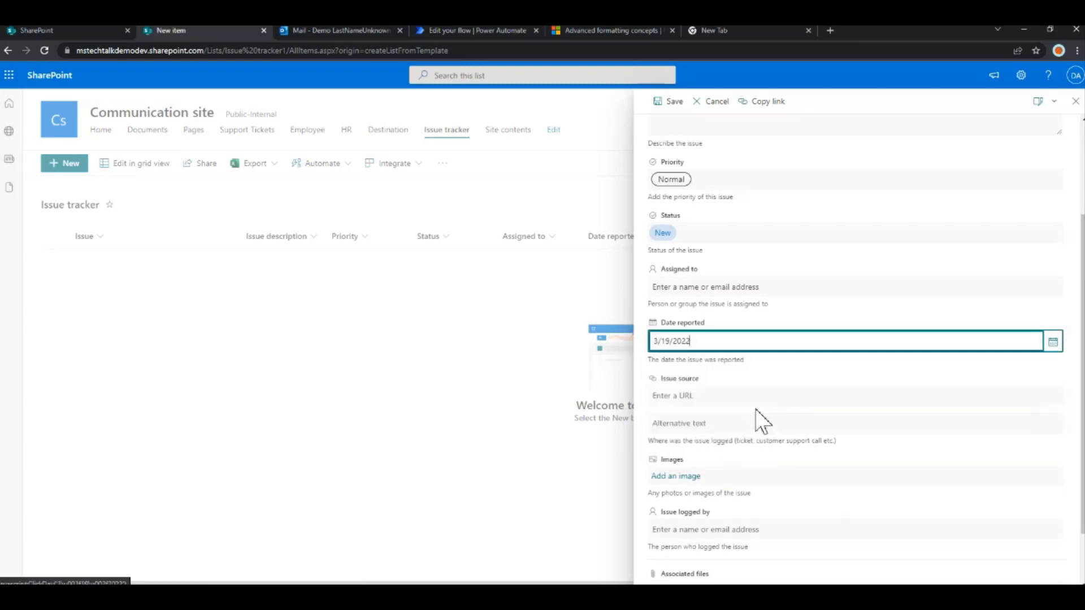
pyautogui.click(741, 403)
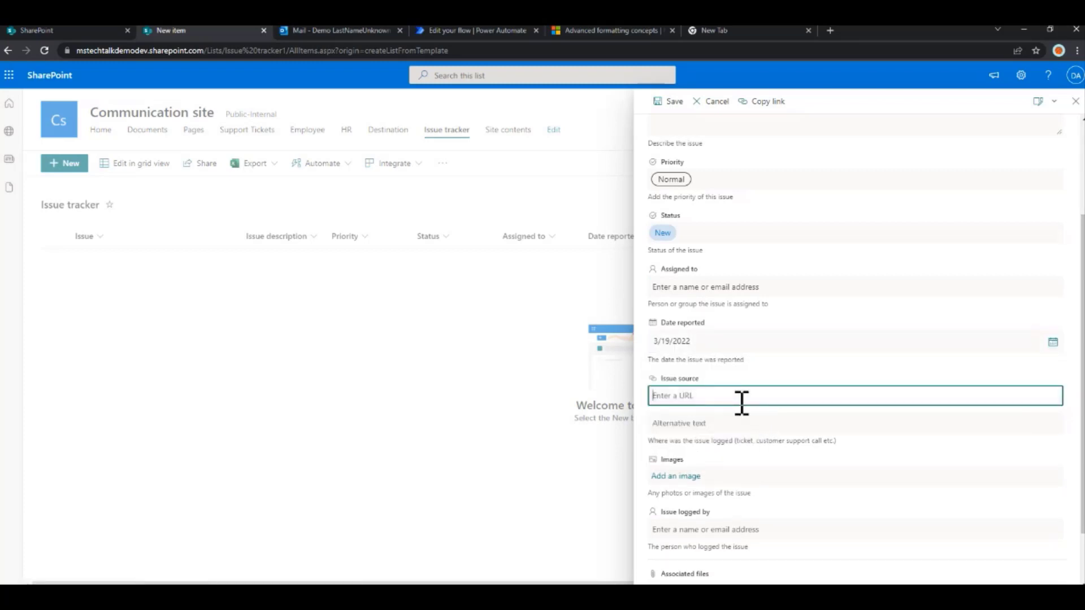
pyautogui.click(1083, 406)
pyautogui.scroll(-2, 1083, 406)
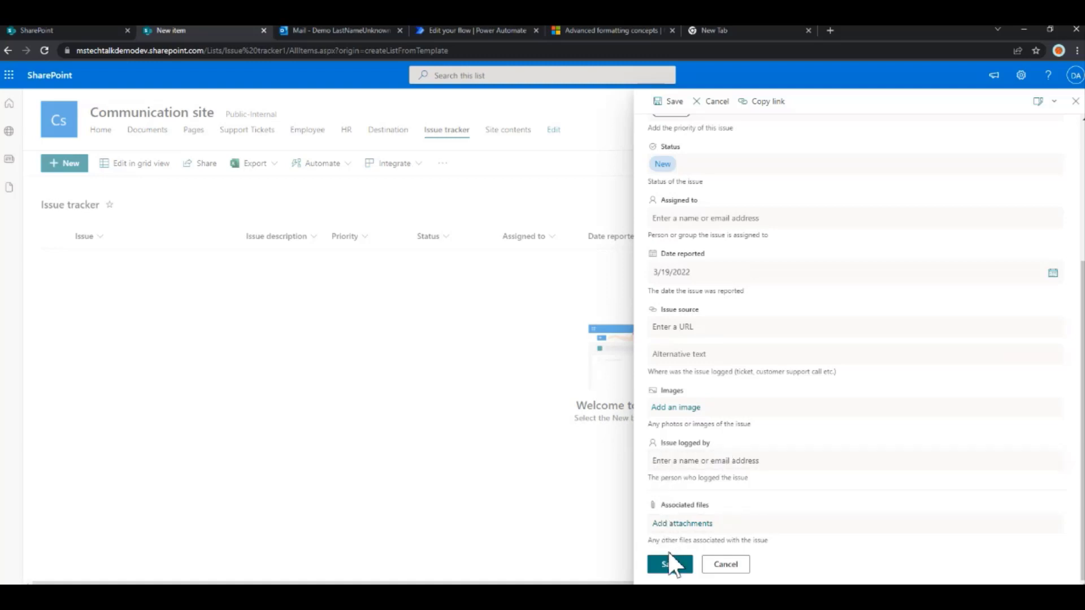
pyautogui.click(668, 570)
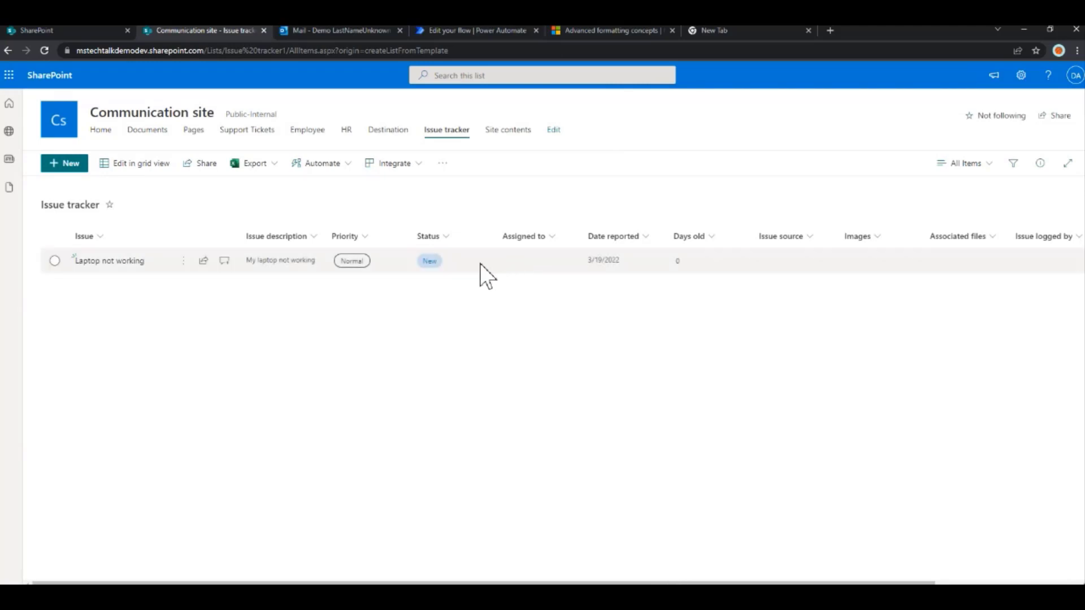
# Switch to Power Automate and go to its home page, check the Outlook inbox, and return to the Issue tracker list.
pyautogui.click(528, 264)
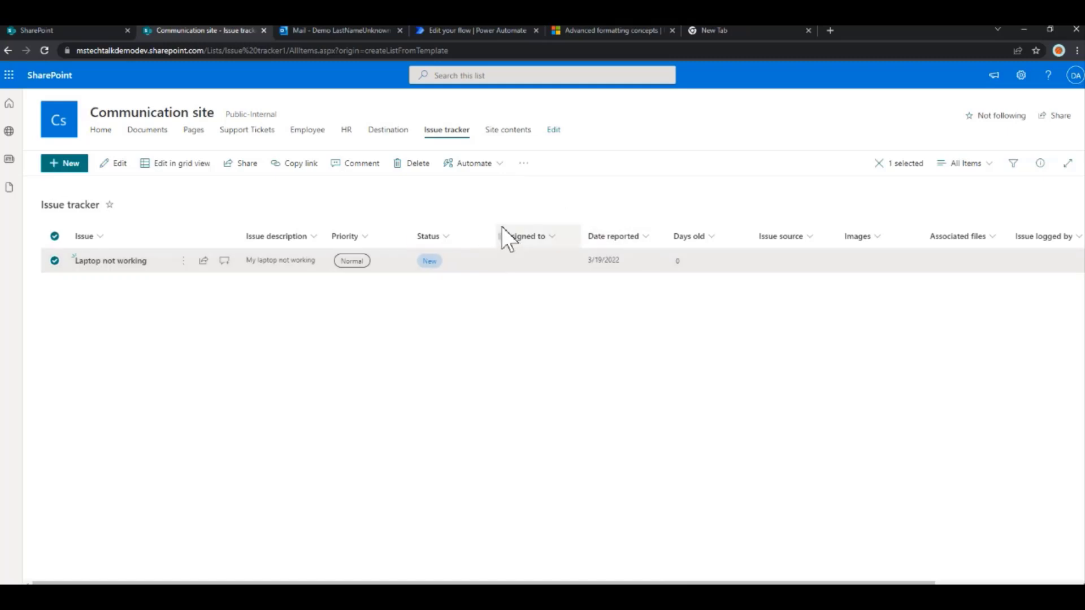
pyautogui.click(475, 30)
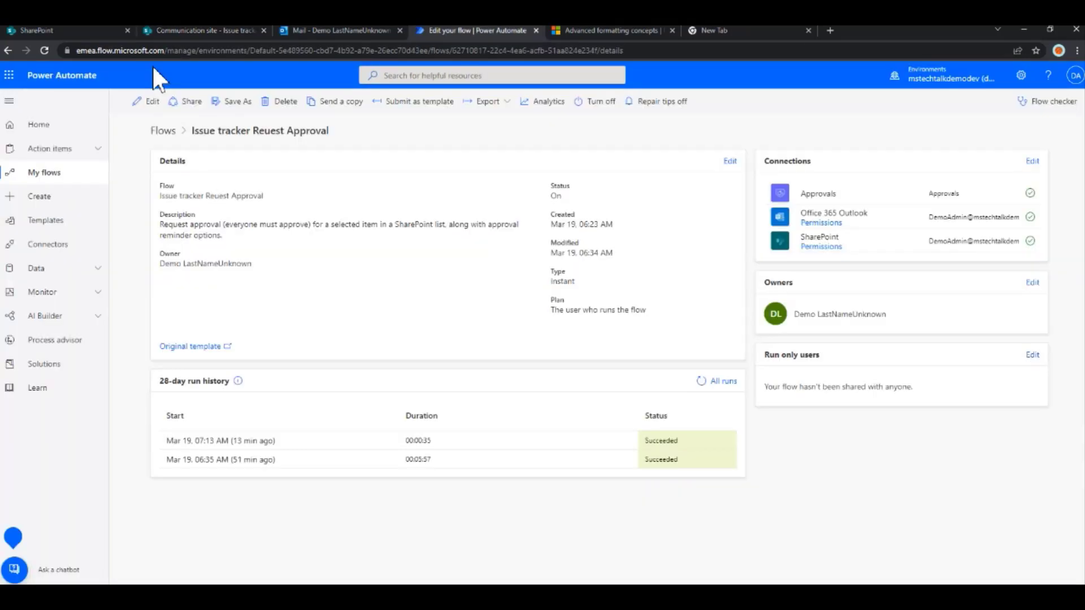
pyautogui.click(79, 78)
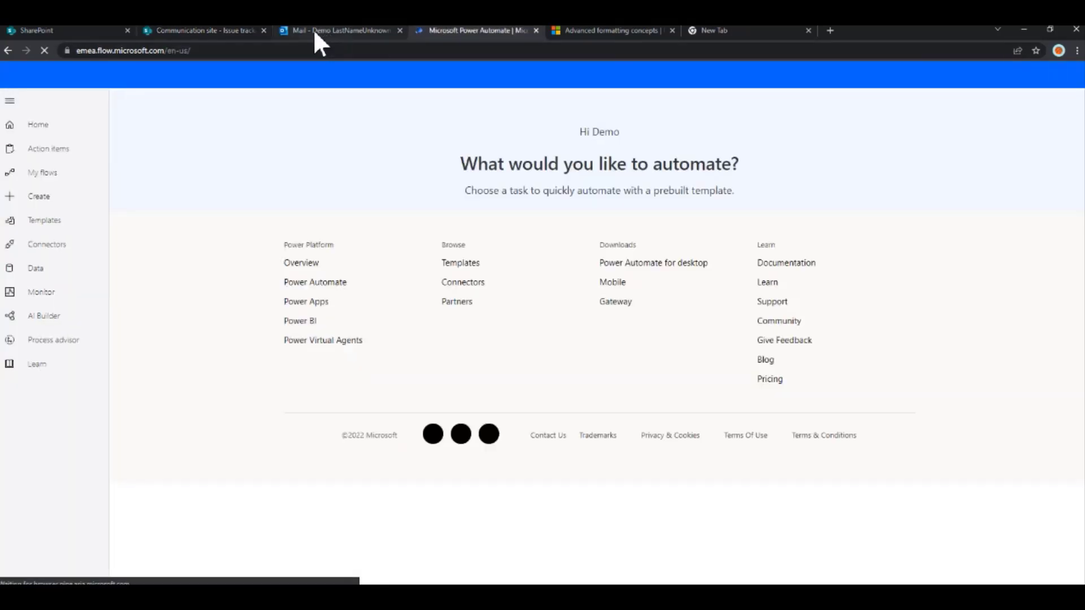
pyautogui.click(313, 29)
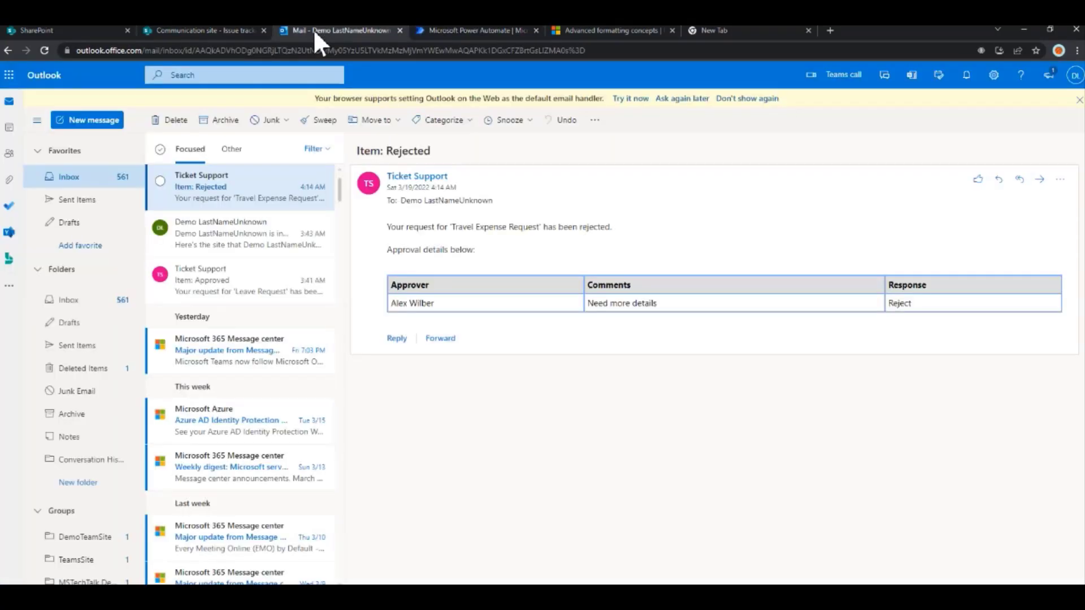
pyautogui.click(239, 29)
pyautogui.click(434, 368)
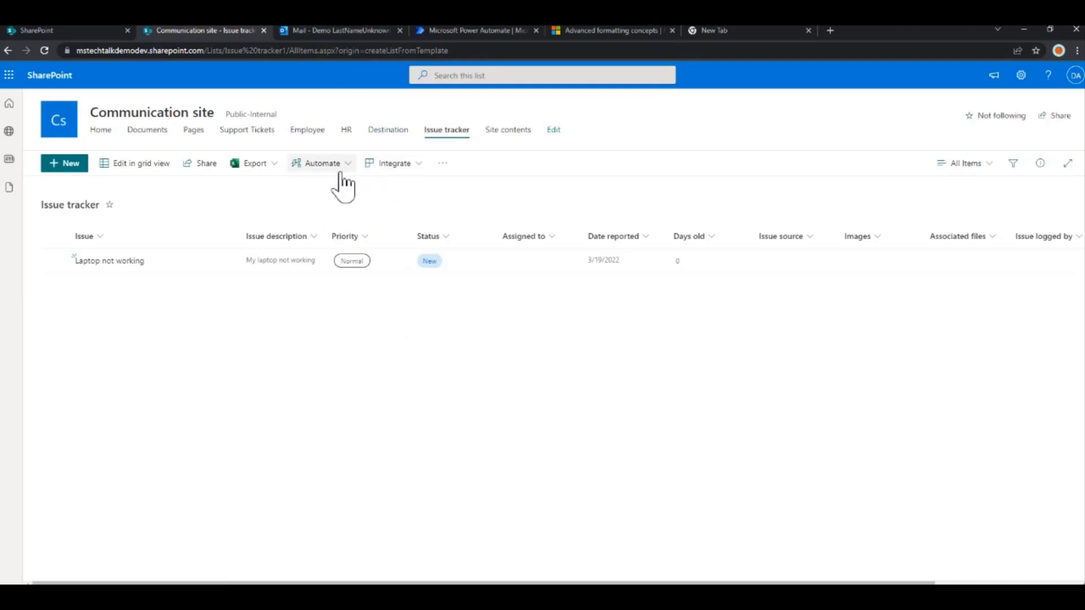
# View the flow creation options in Power Automate and return to the Issue tracker list.
pyautogui.click(435, 31)
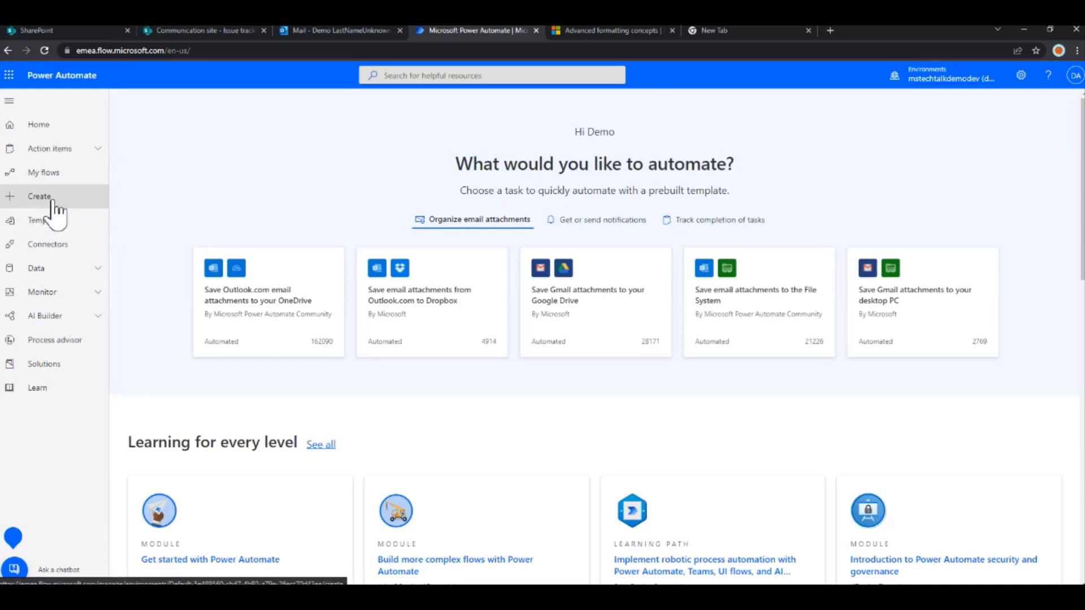
pyautogui.click(37, 198)
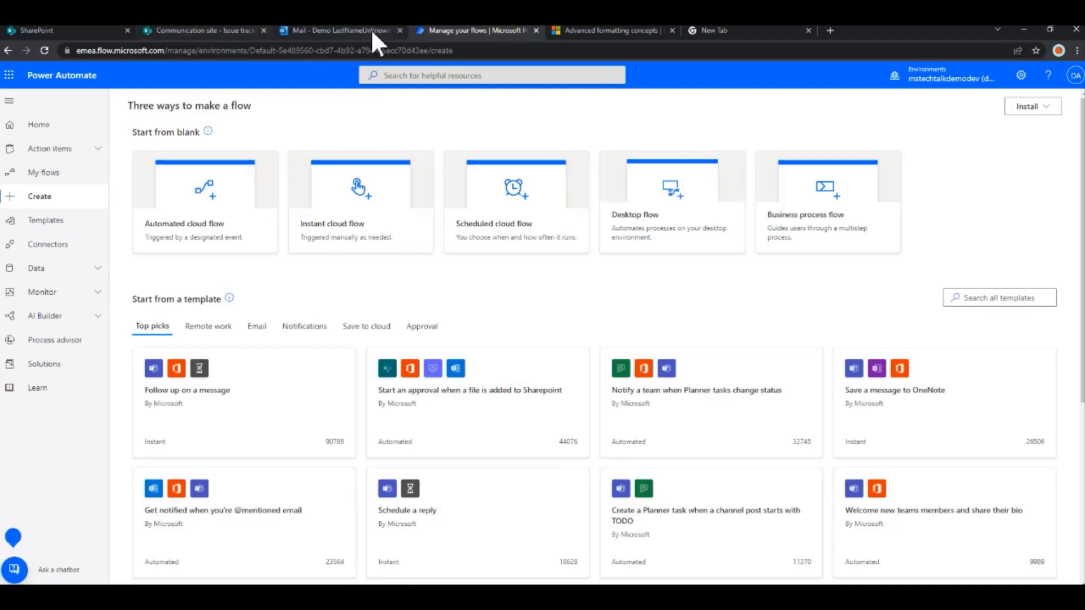
pyautogui.click(341, 31)
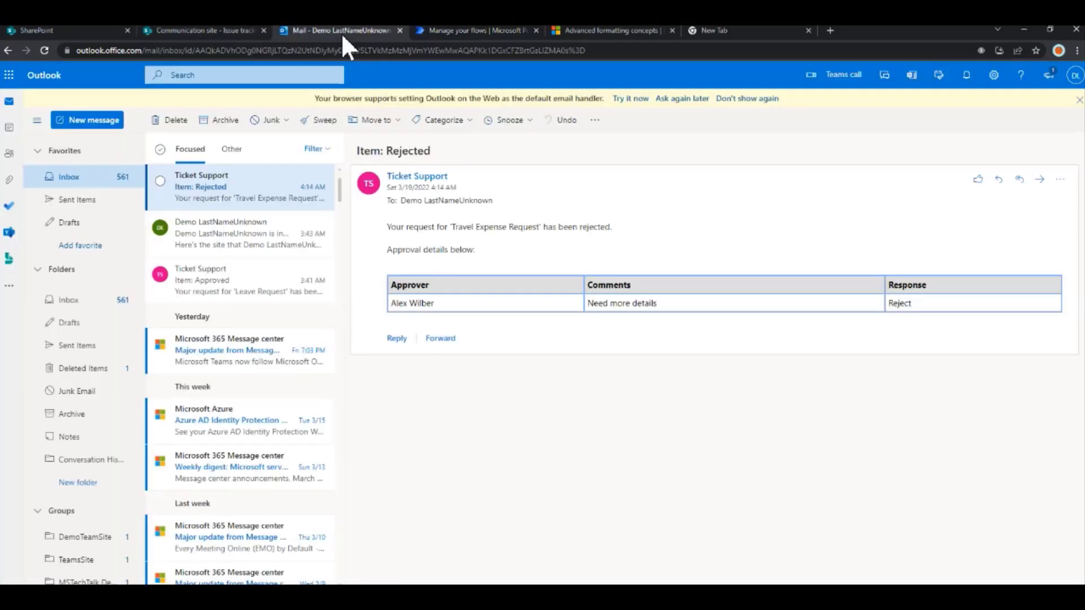
pyautogui.click(458, 31)
pyautogui.click(217, 30)
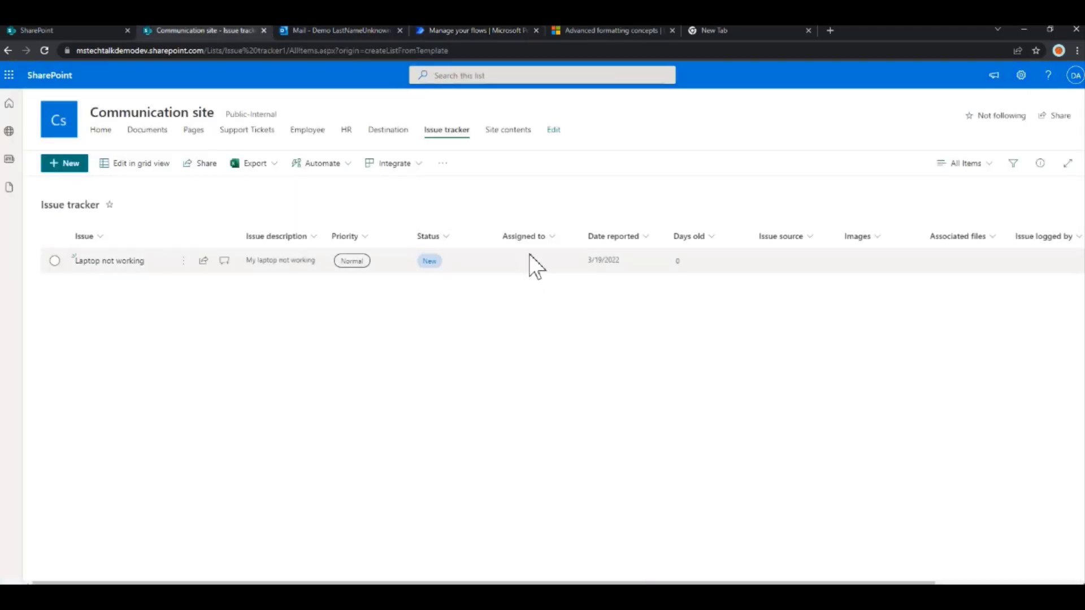
# Add a choice named "Rejected" to the Issue tracker's Status column and save the column.
pyautogui.click(429, 263)
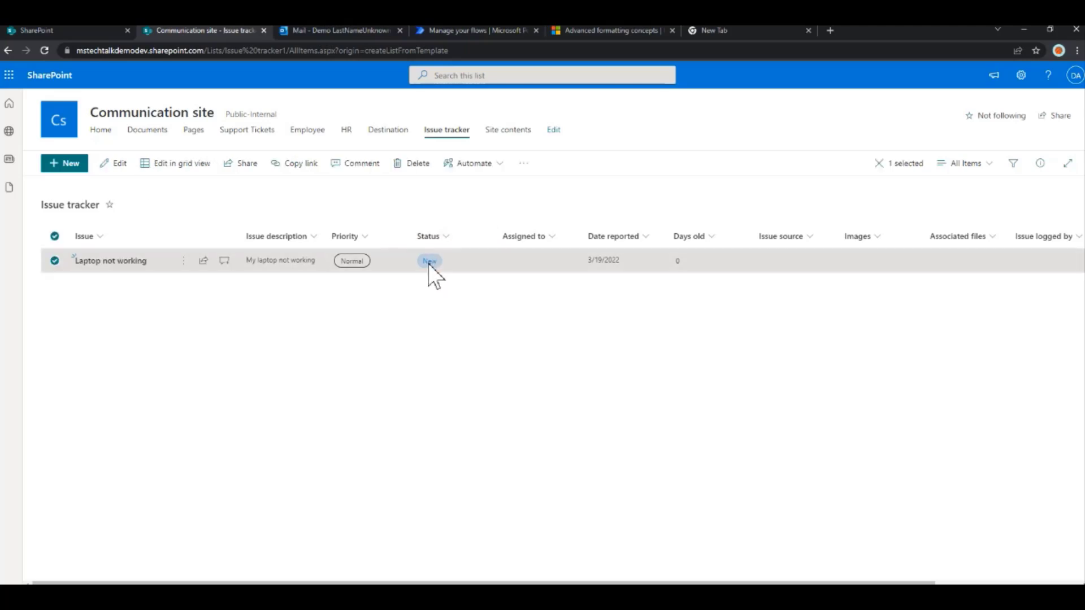
pyautogui.click(443, 236)
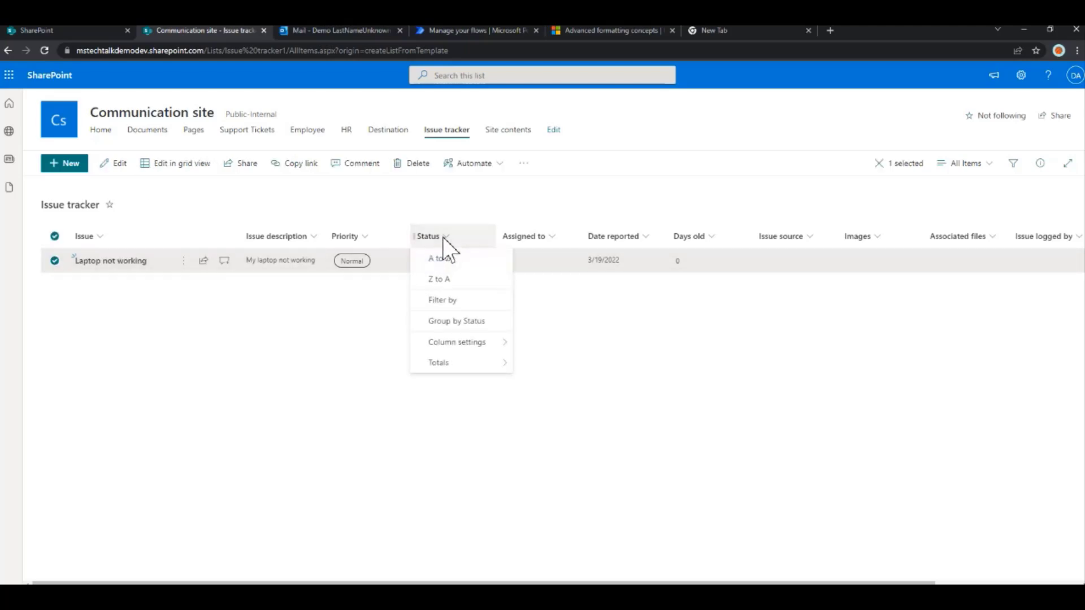
pyautogui.moveTo(466, 342)
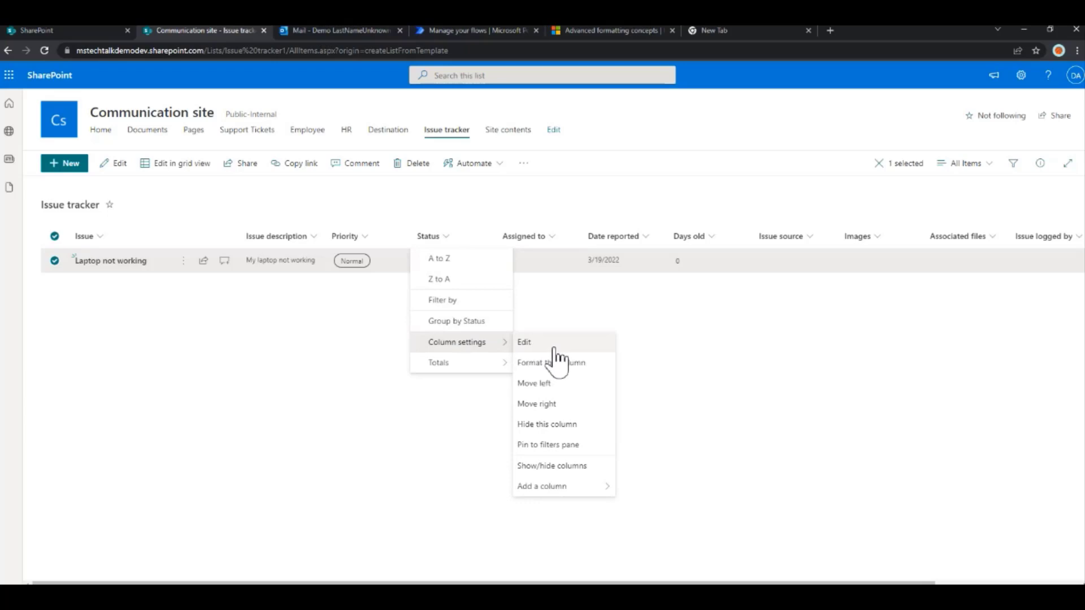
pyautogui.click(524, 348)
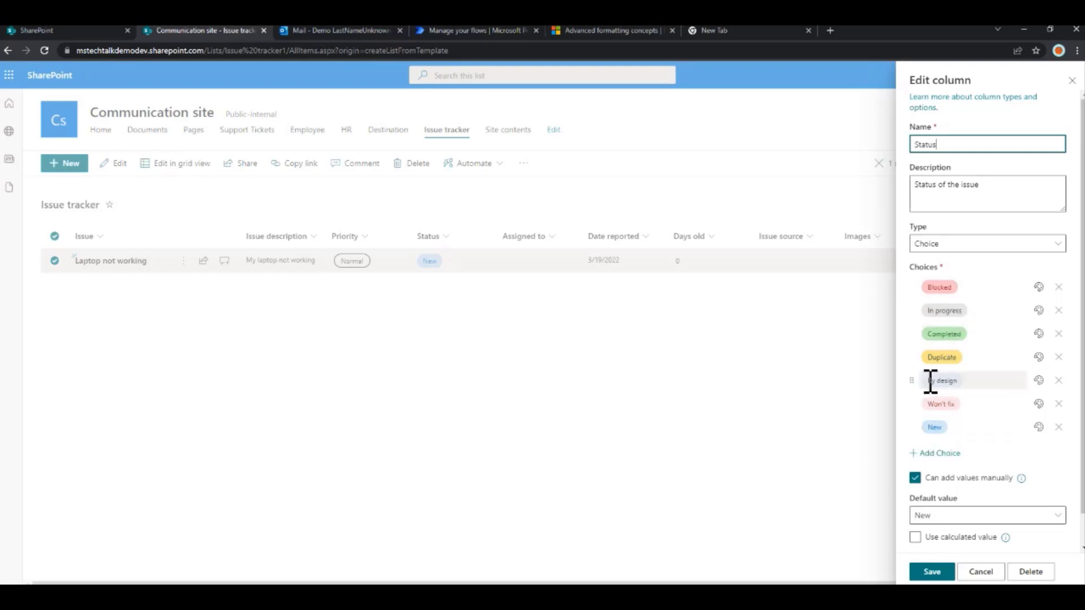
pyautogui.click(939, 453)
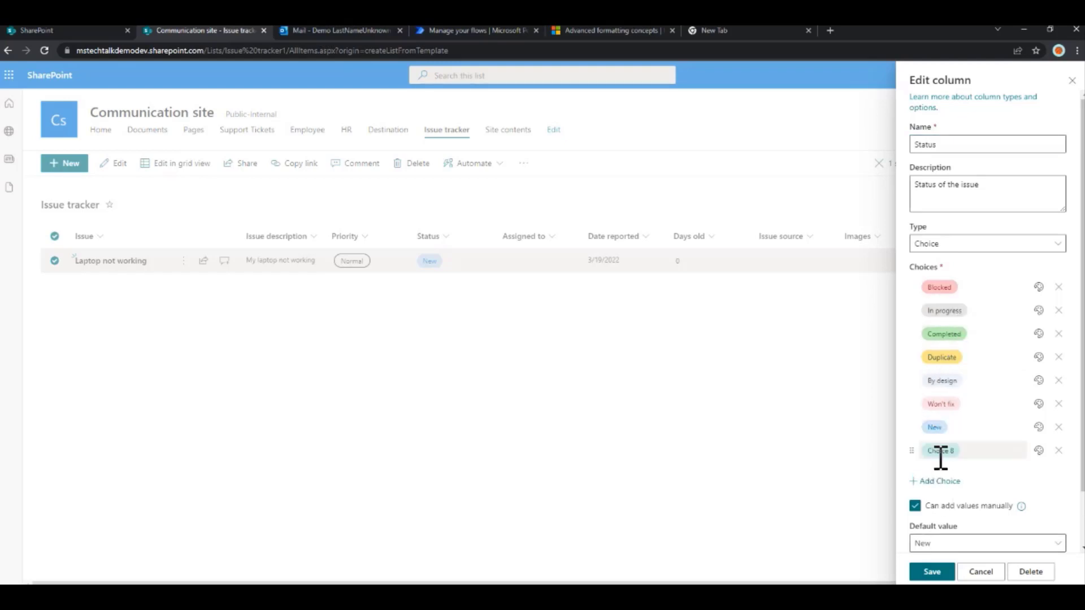
pyautogui.click(958, 455)
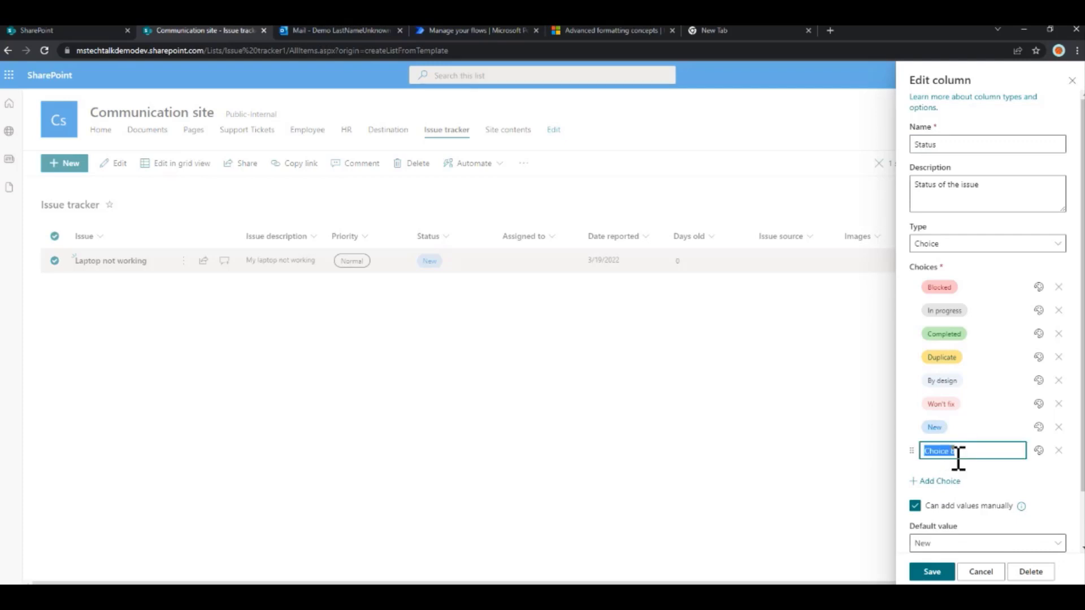
pyautogui.write('Rejected')
pyautogui.click(932, 572)
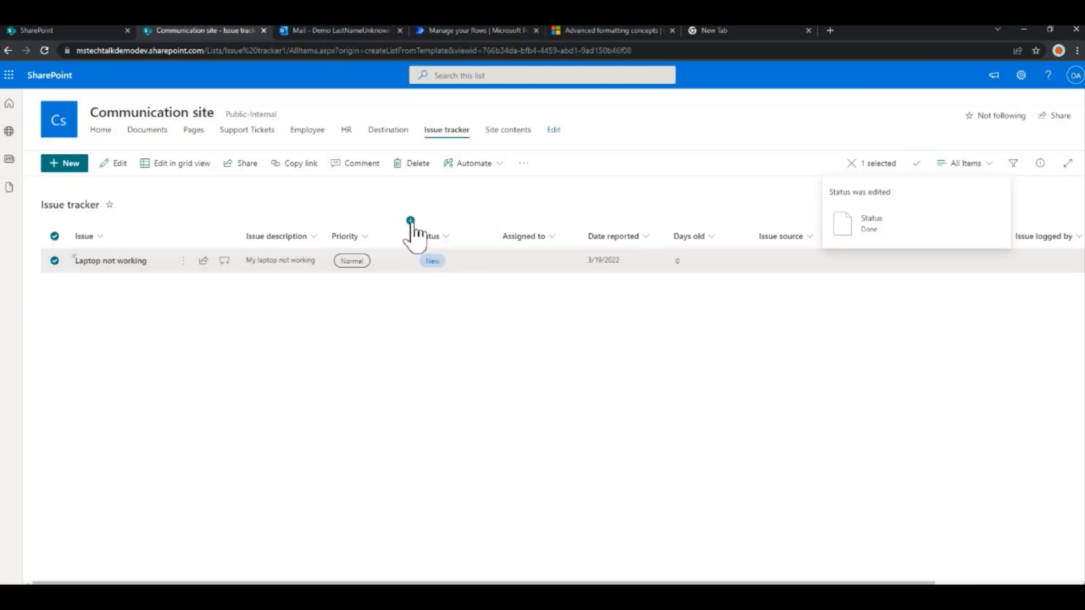
# Create a multiple lines of text column named "Approval Comments" before the Status column, with enhanced rich text enabled.
pyautogui.click(411, 221)
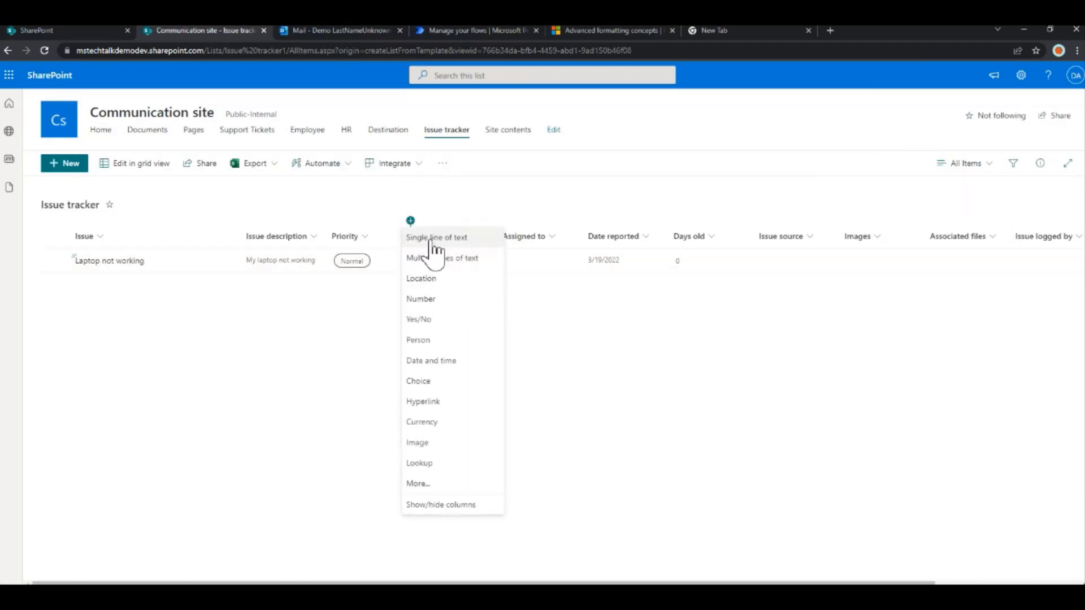
pyautogui.click(433, 259)
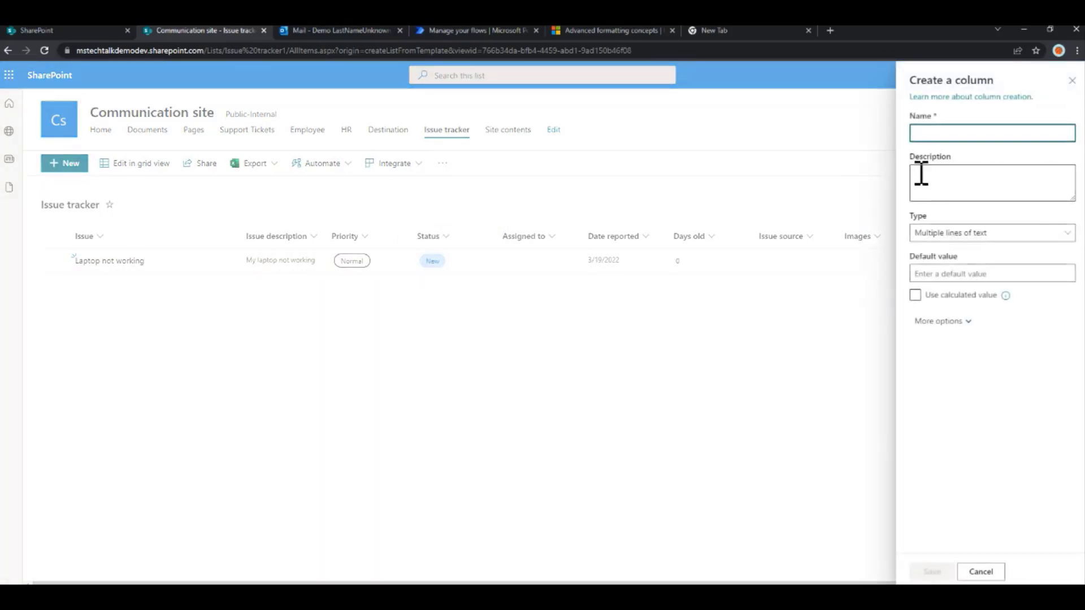
pyautogui.write('A')
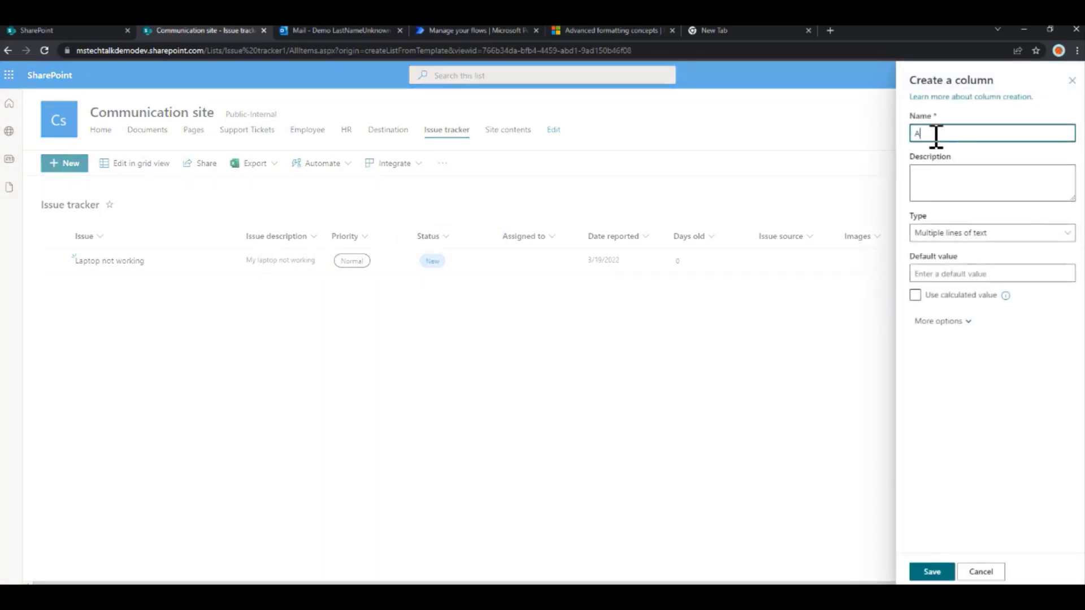
pyautogui.write('pproval Comments')
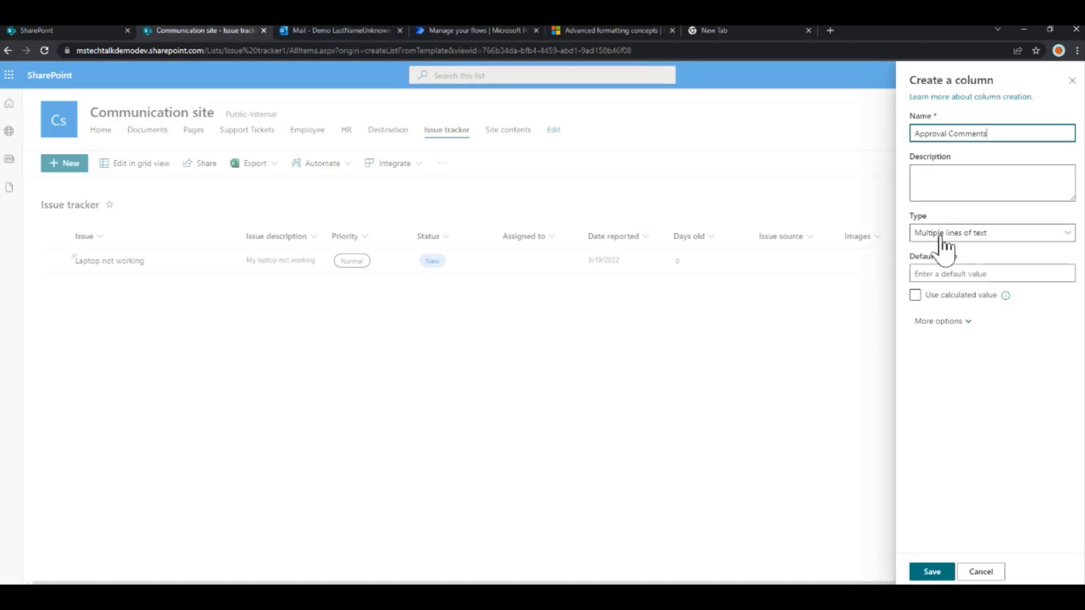
pyautogui.click(921, 324)
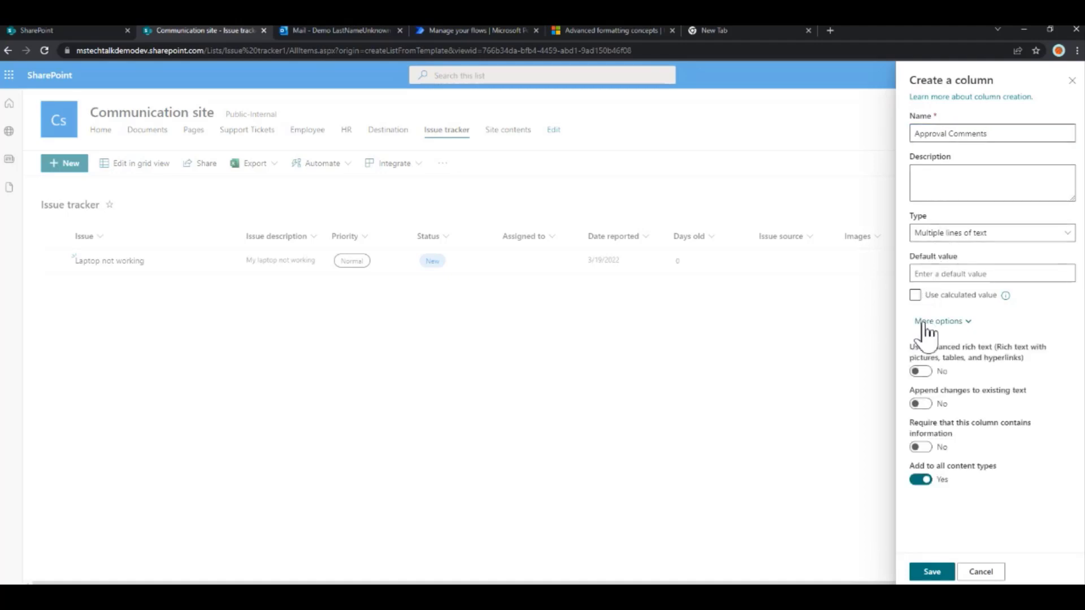
pyautogui.click(922, 373)
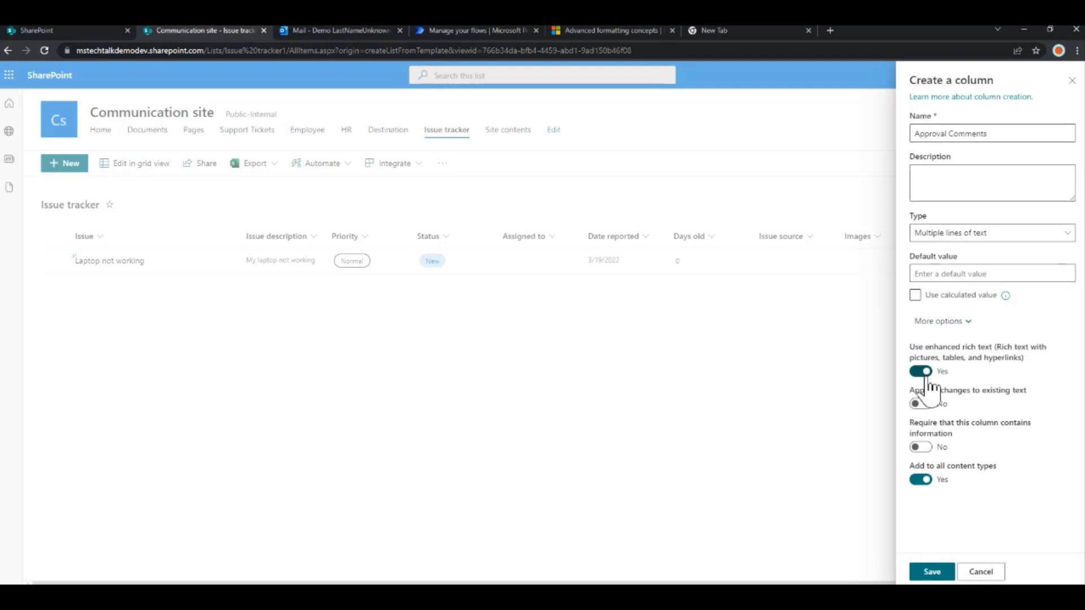
pyautogui.click(932, 572)
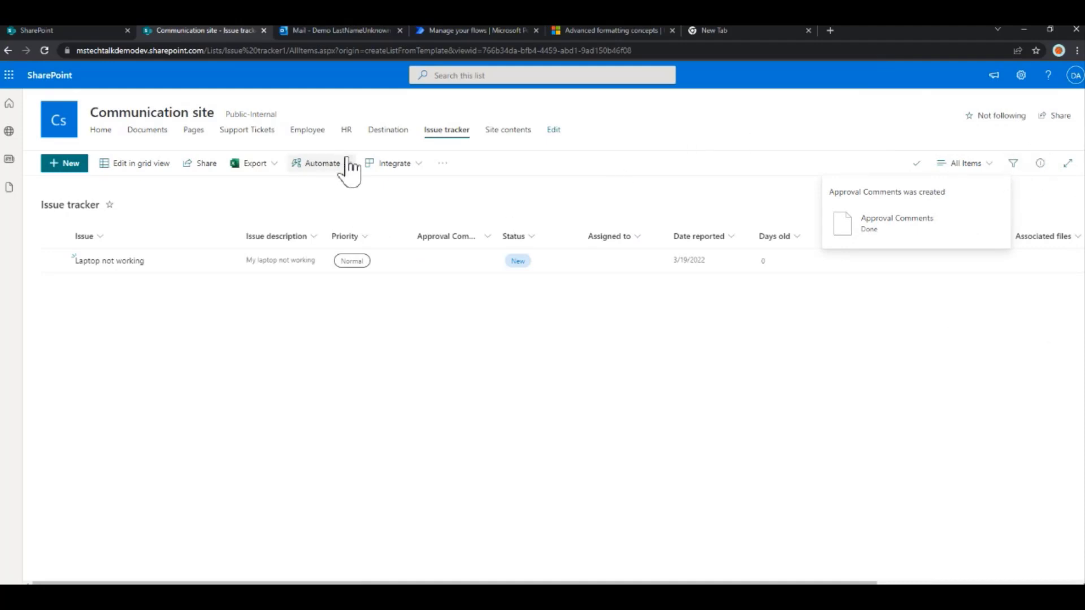
pyautogui.click(442, 167)
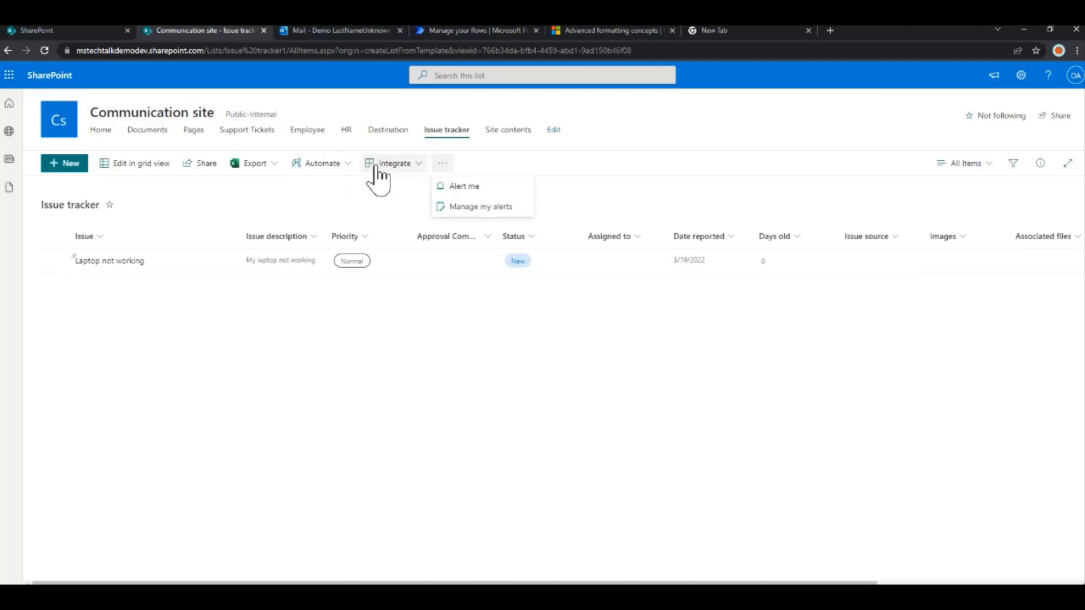
pyautogui.click(345, 169)
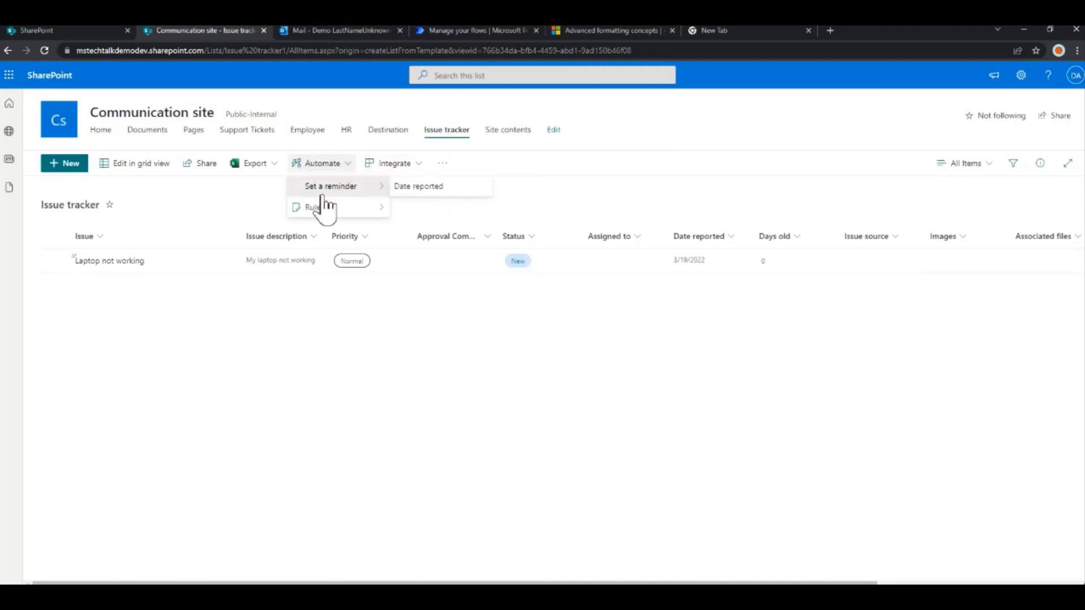
pyautogui.click(419, 169)
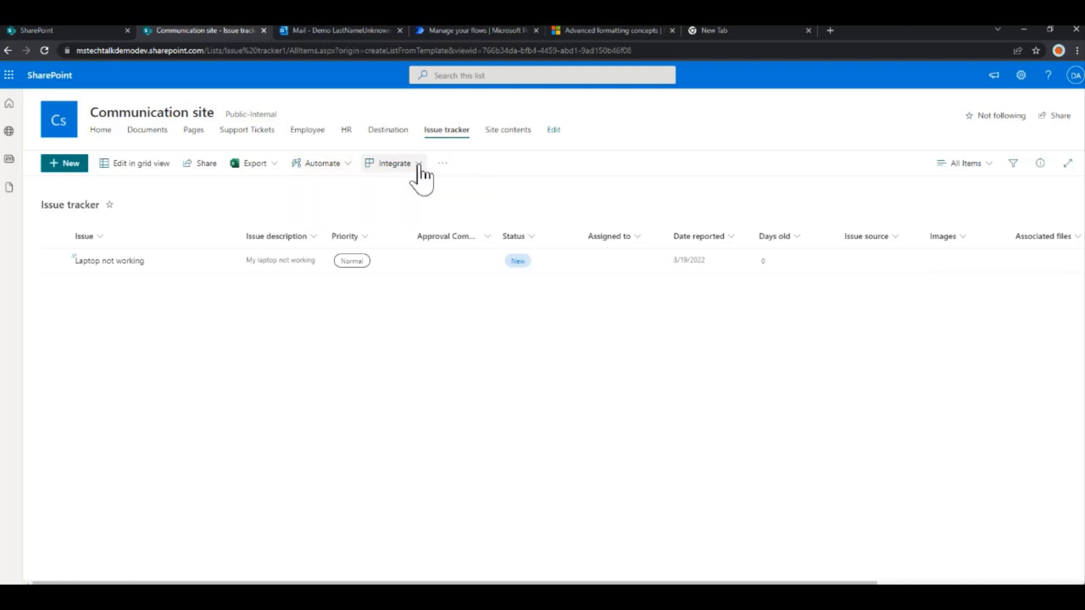
# Start a Power Automate flow for the Issue tracker list from the template "Request approval (everyone must approve) for a selected item".
pyautogui.click(419, 169)
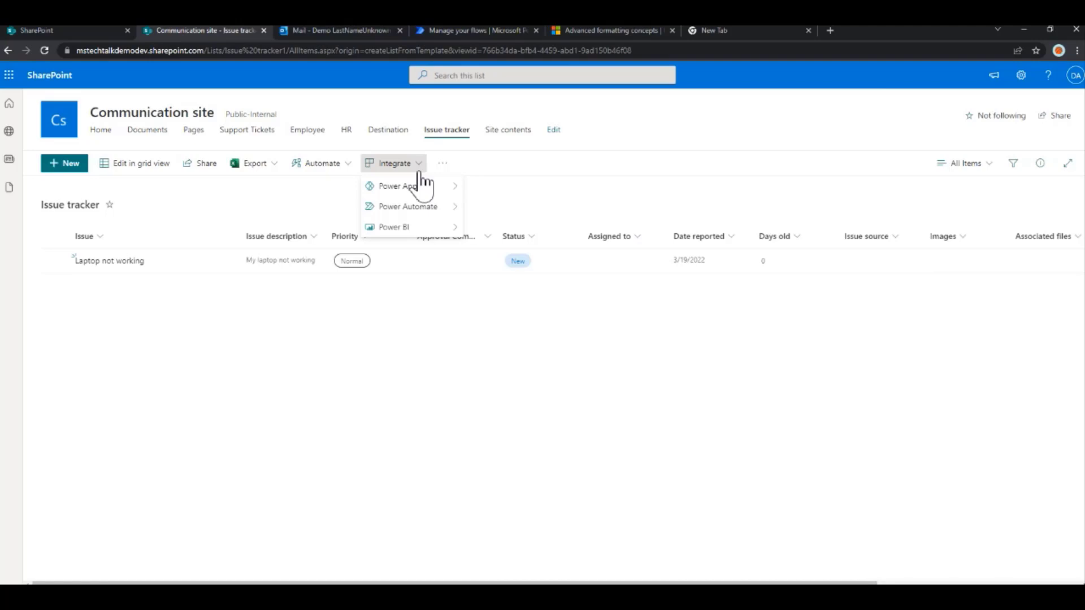
pyautogui.moveTo(425, 208)
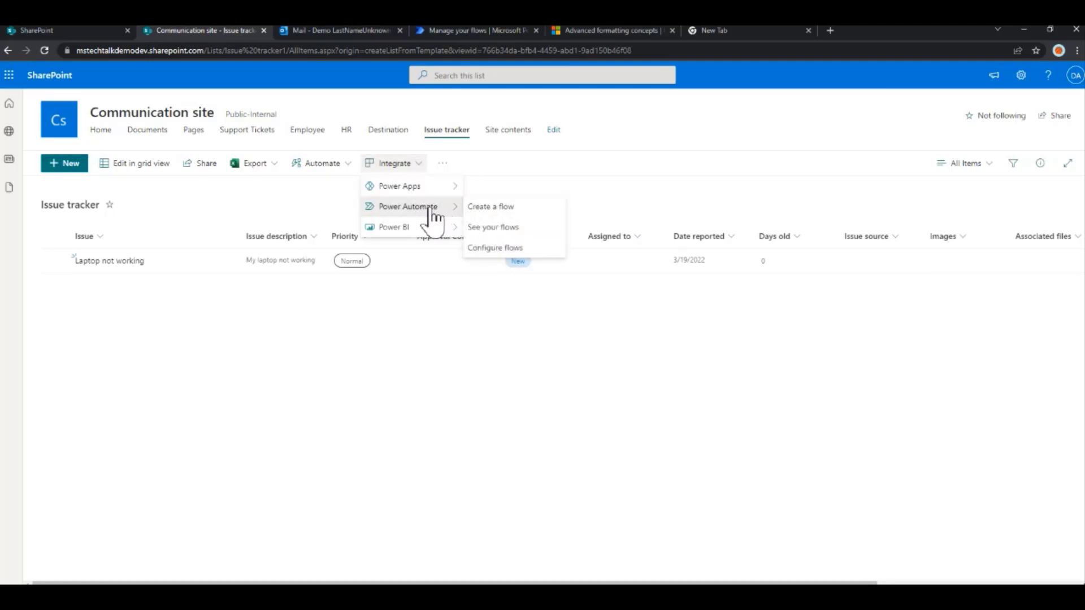
pyautogui.click(506, 212)
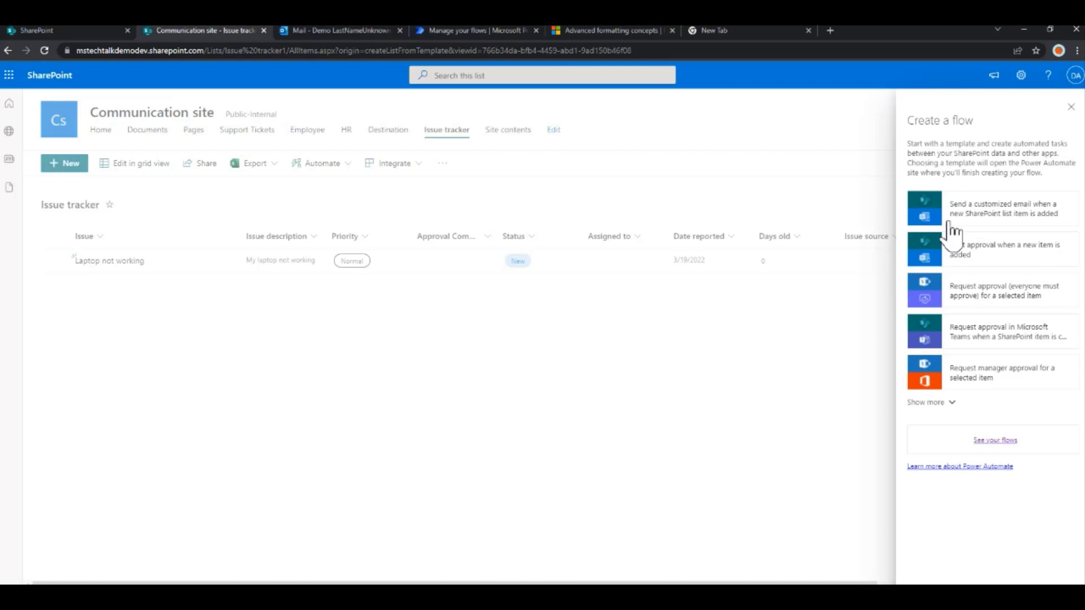
pyautogui.click(1014, 305)
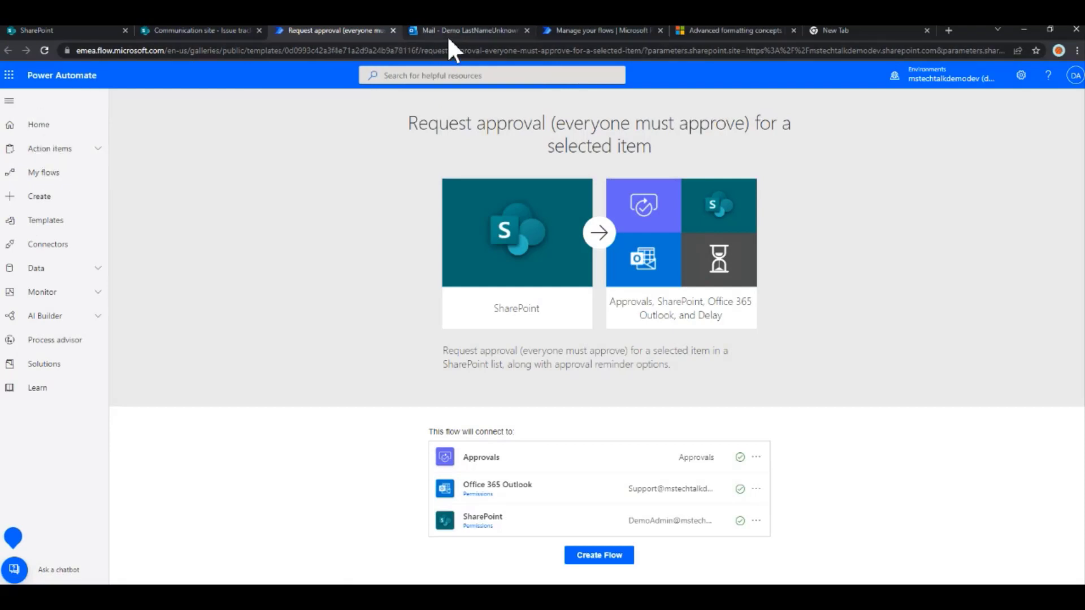
# Create the flow from the request approval template and open it for editing.
pyautogui.click(557, 34)
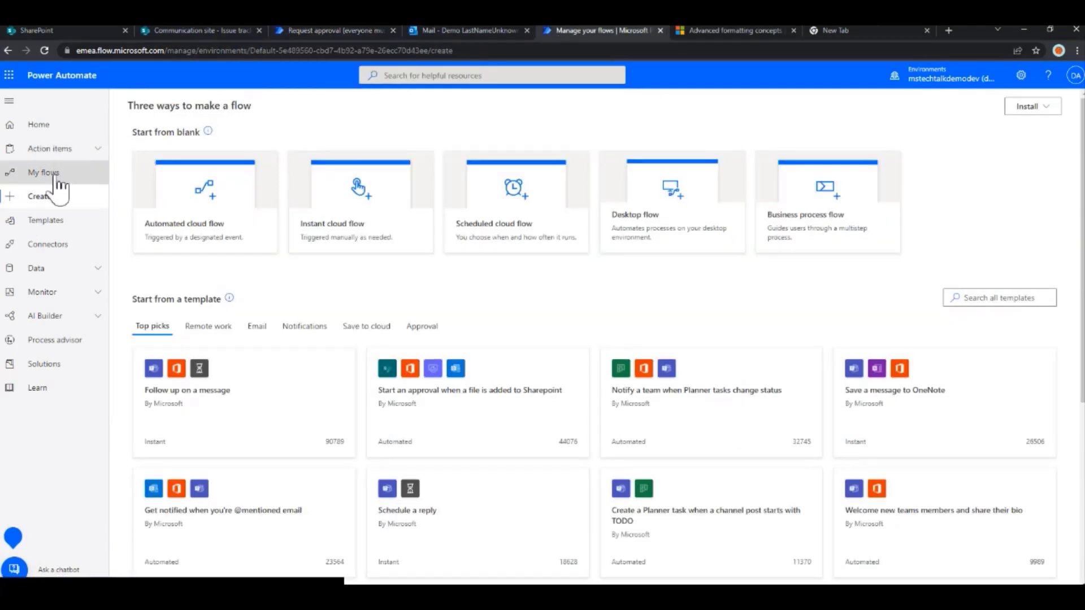
pyautogui.click(311, 31)
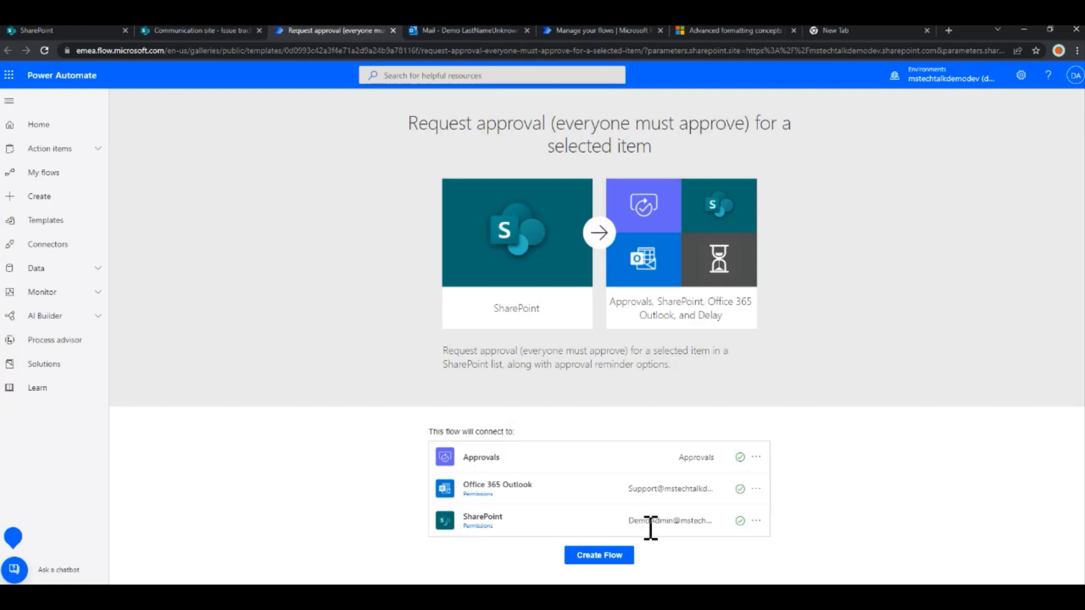
pyautogui.click(602, 555)
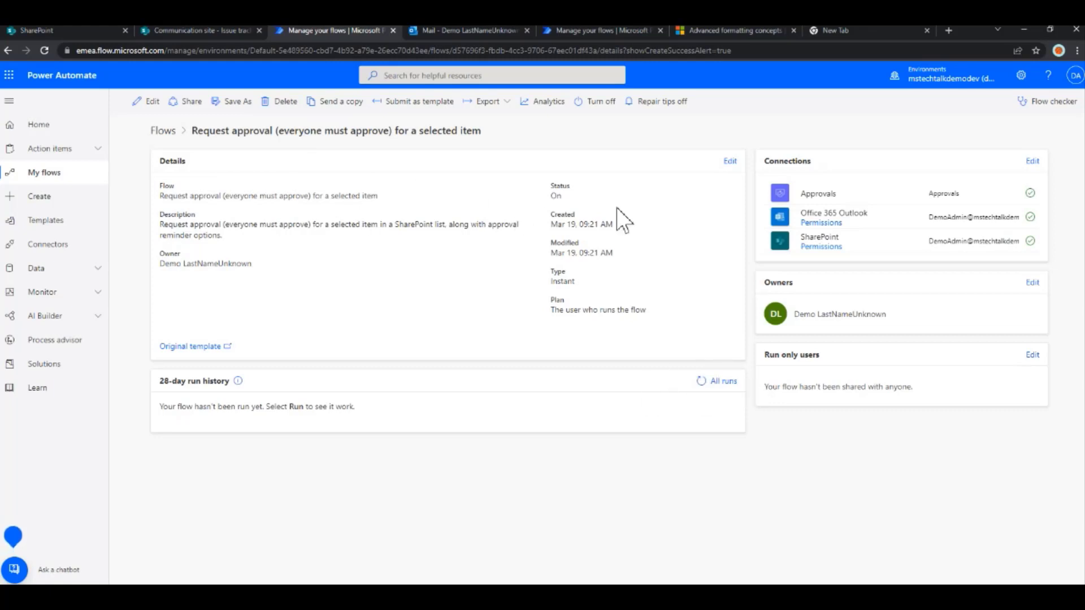
pyautogui.click(154, 102)
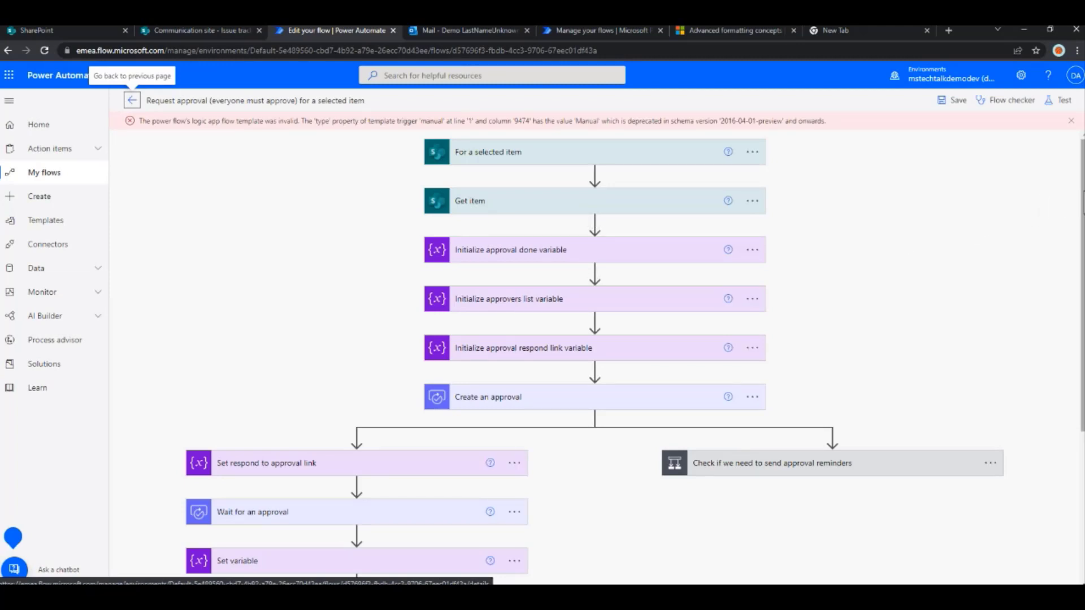
# Expand the "For a selected item" trigger and check the lists available for its List Name.
pyautogui.click(650, 164)
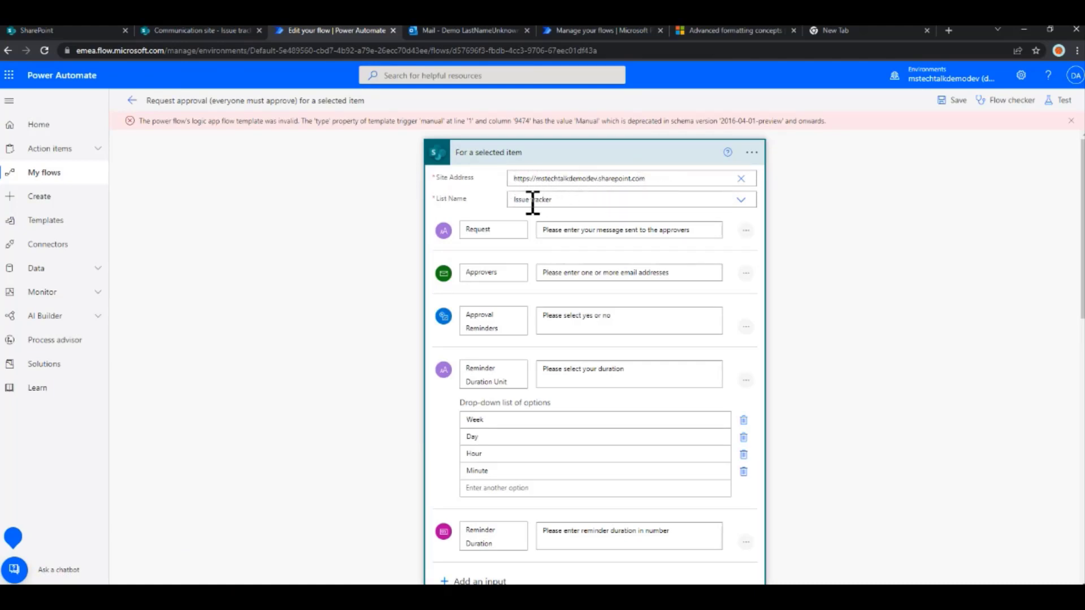
pyautogui.click(741, 201)
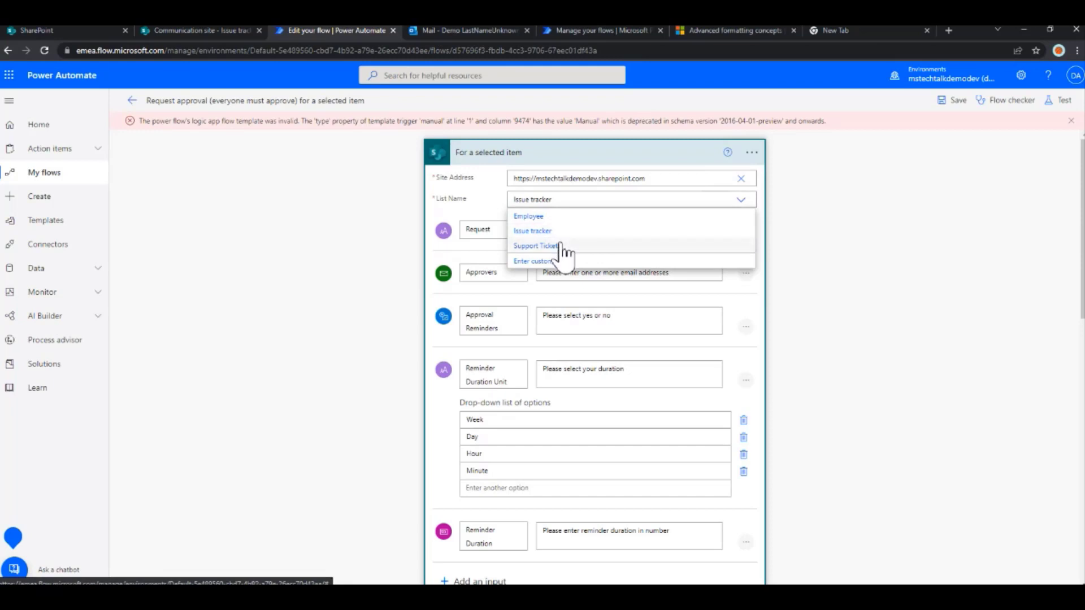
pyautogui.click(472, 189)
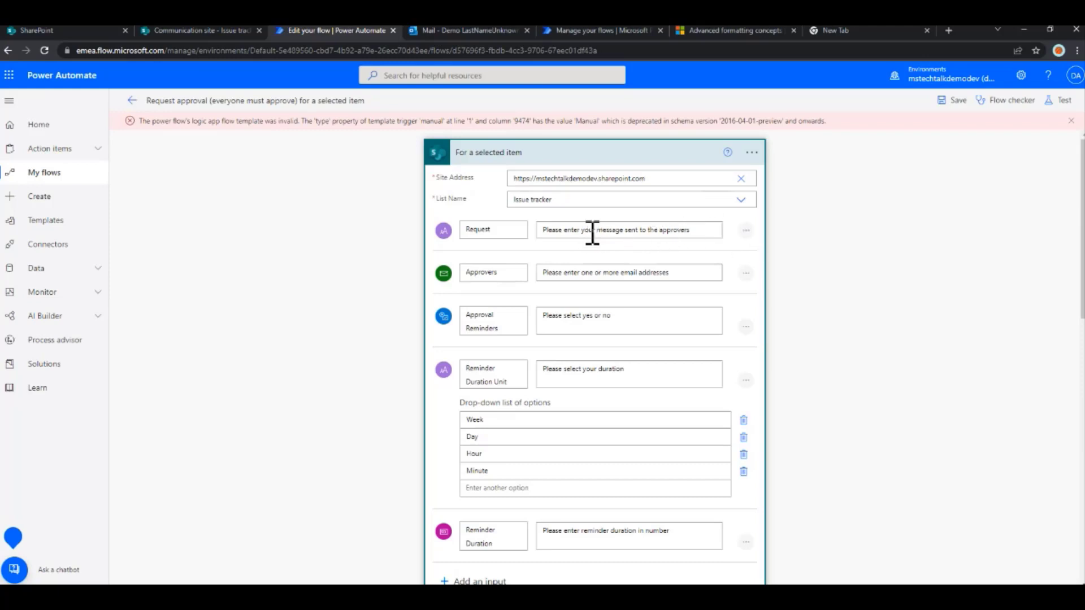
# Examine the options of the trigger's Request and Approvers inputs and its remaining inputs, and collapse the trigger.
pyautogui.click(749, 233)
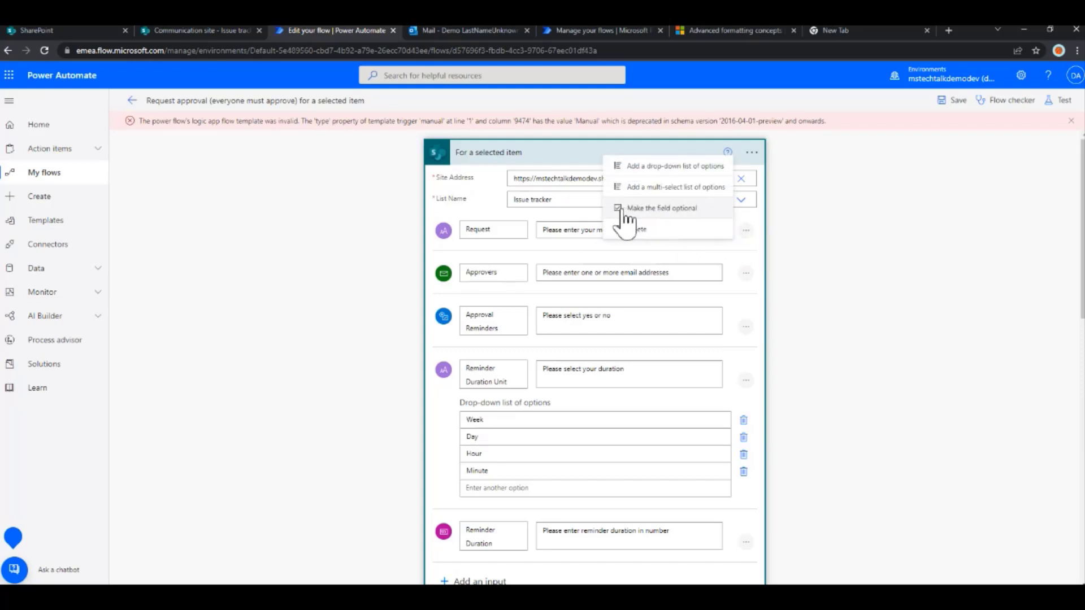
pyautogui.click(706, 295)
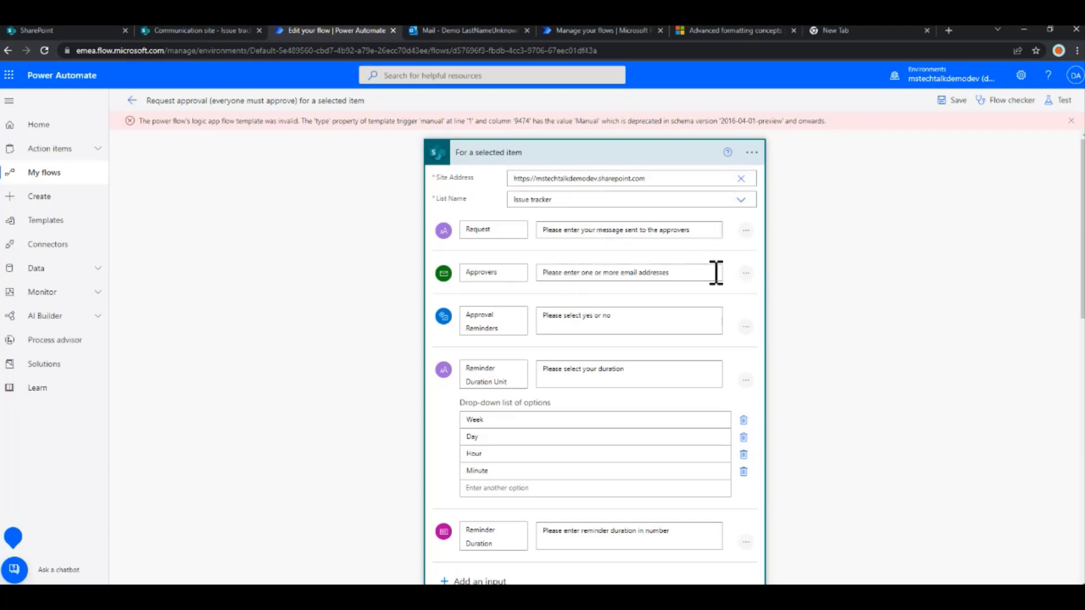
pyautogui.click(746, 273)
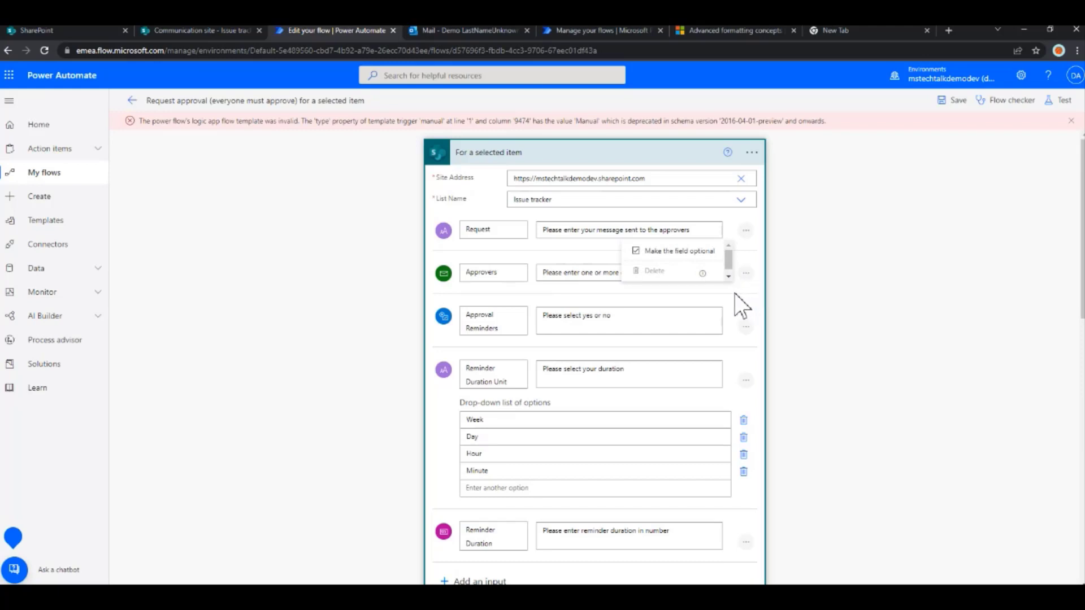
pyautogui.click(735, 293)
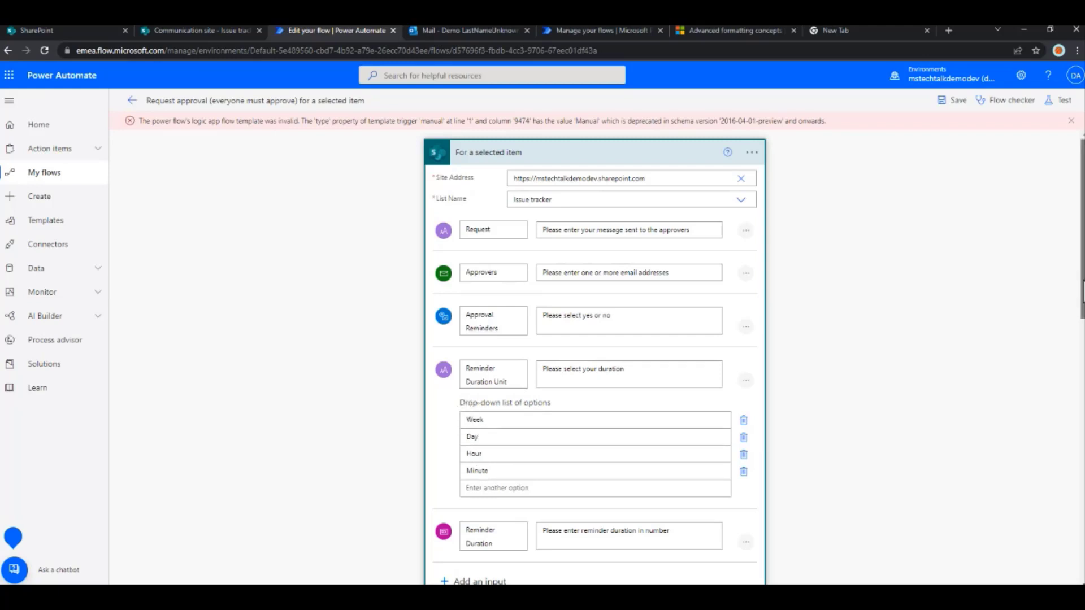
pyautogui.moveTo(1080, 289); pyautogui.dragTo(1078, 391)
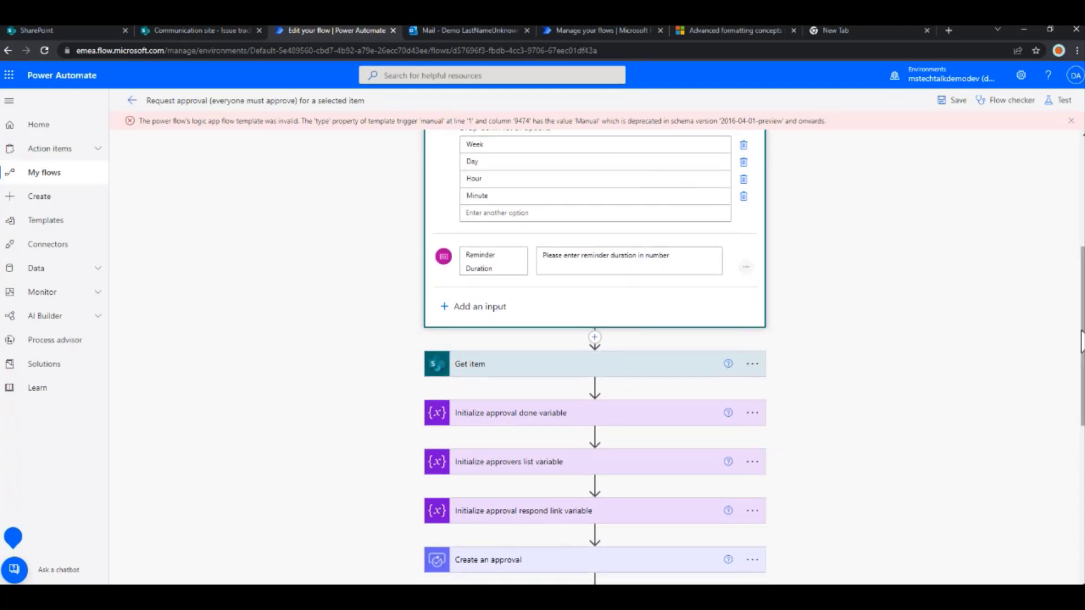
pyautogui.moveTo(1081, 339); pyautogui.dragTo(1081, 240)
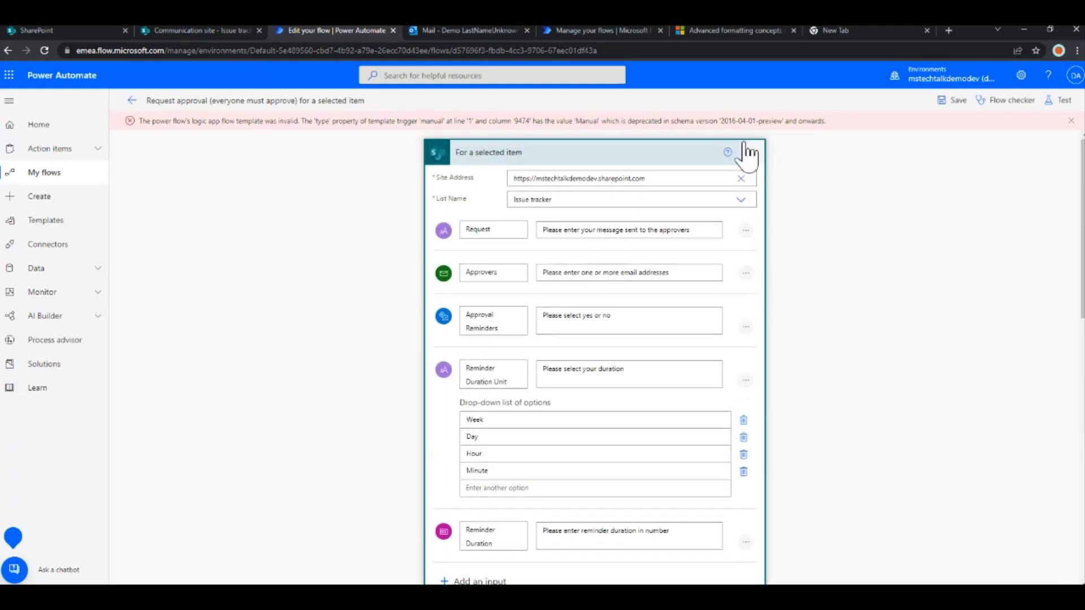
pyautogui.click(685, 164)
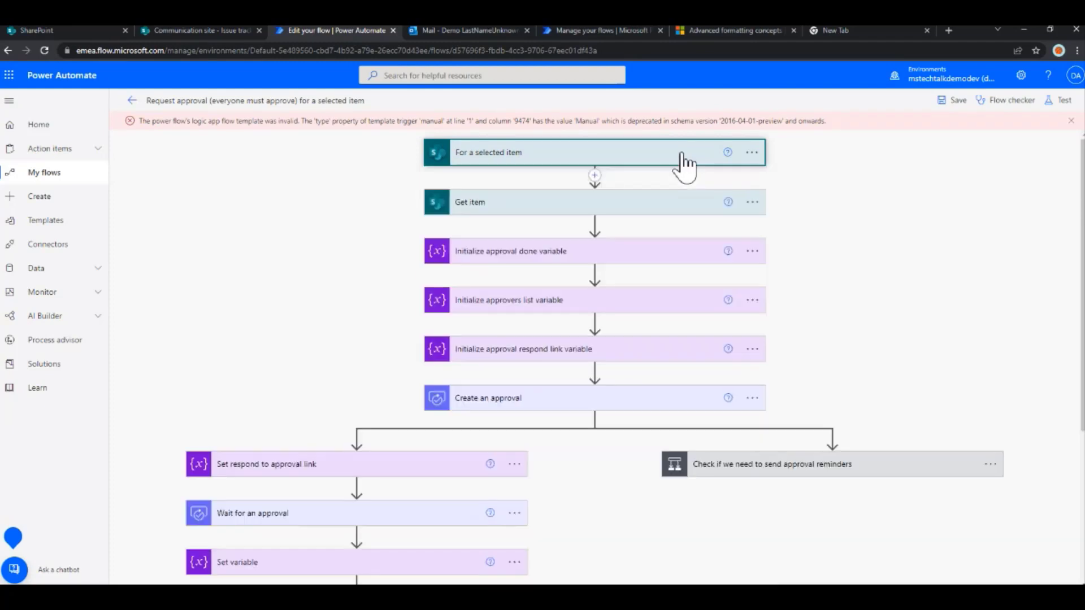
# Review the settings of the Get item action and the three variable initialization actions, collapsing each one.
pyautogui.click(628, 214)
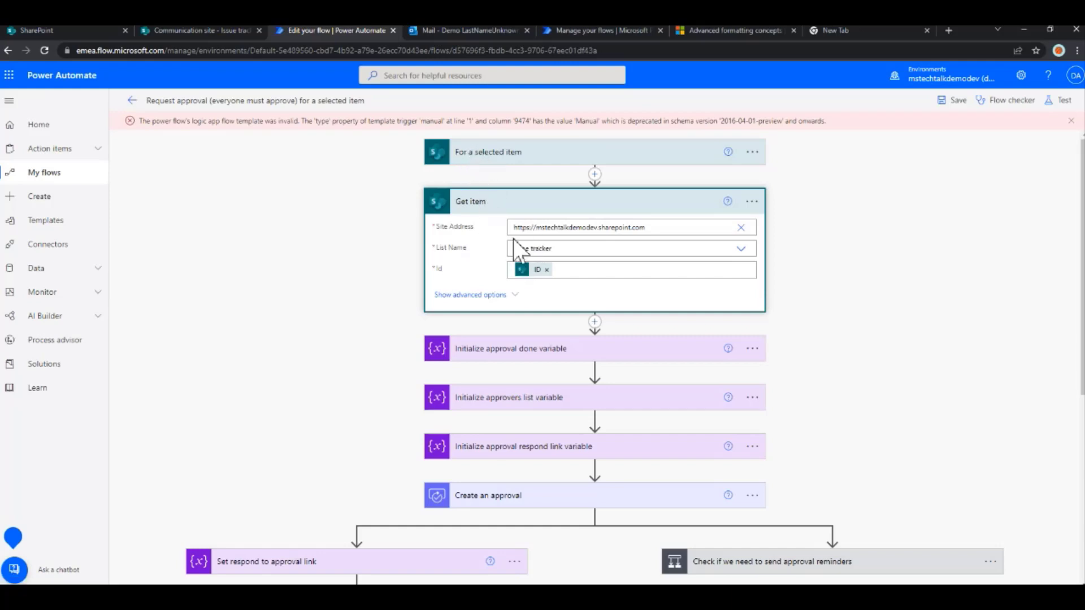
pyautogui.click(478, 204)
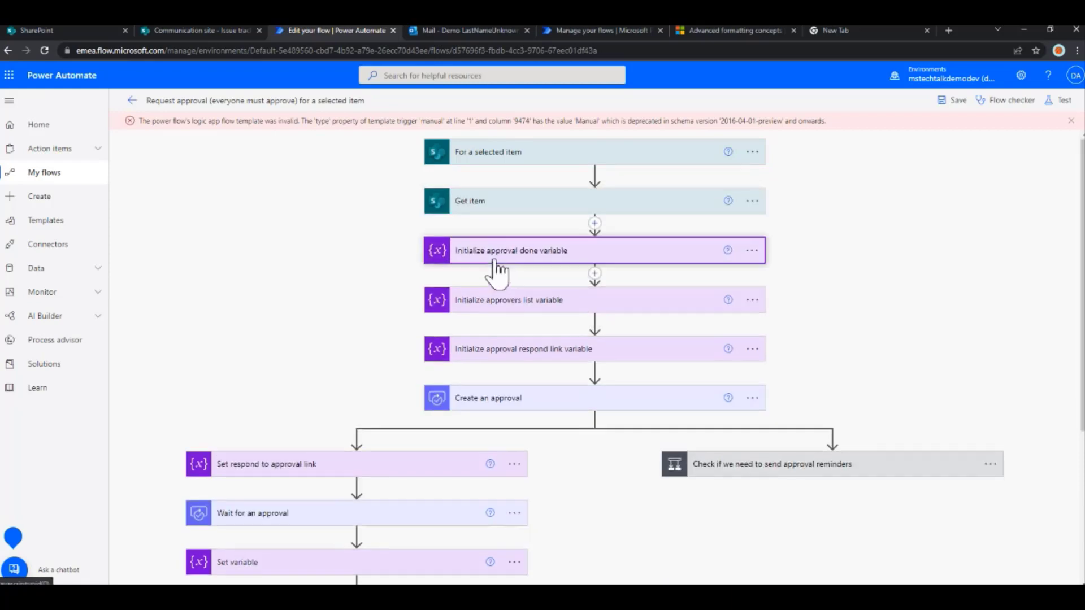
pyautogui.click(494, 260)
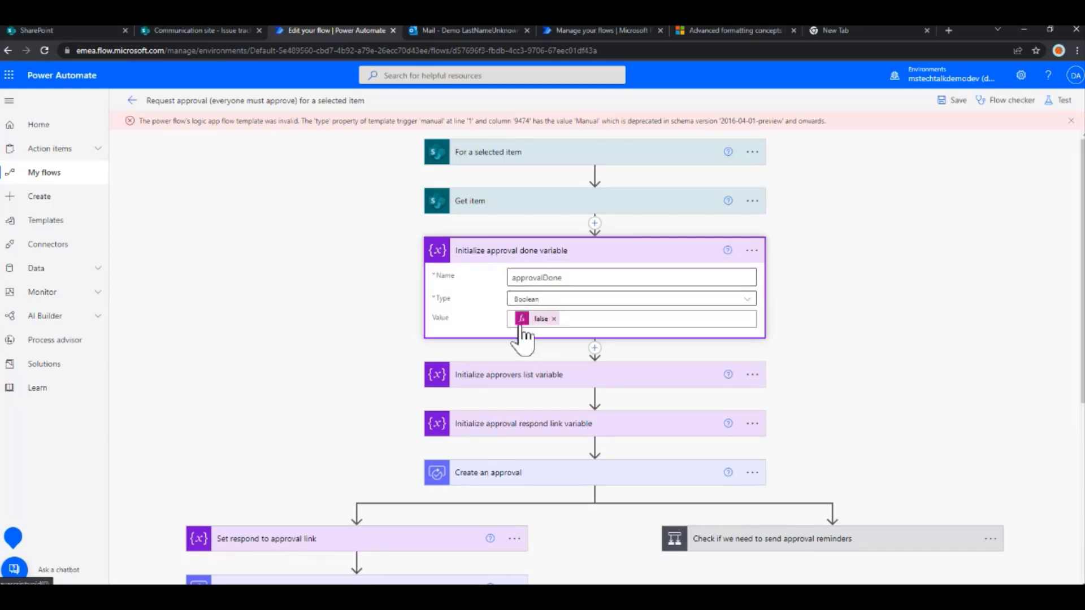
pyautogui.click(487, 259)
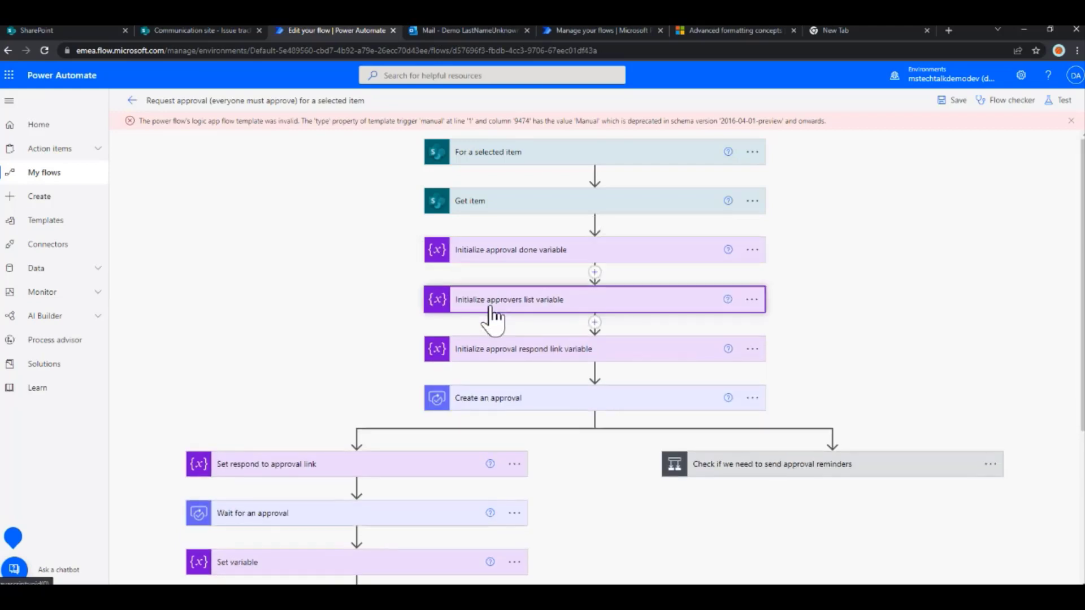
pyautogui.click(491, 303)
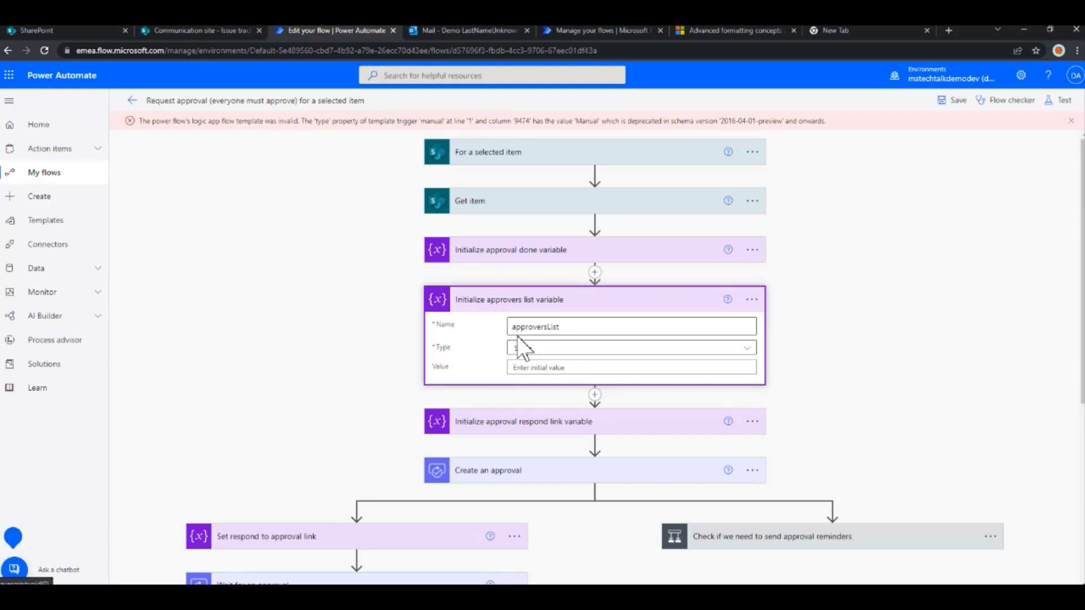
pyautogui.click(481, 306)
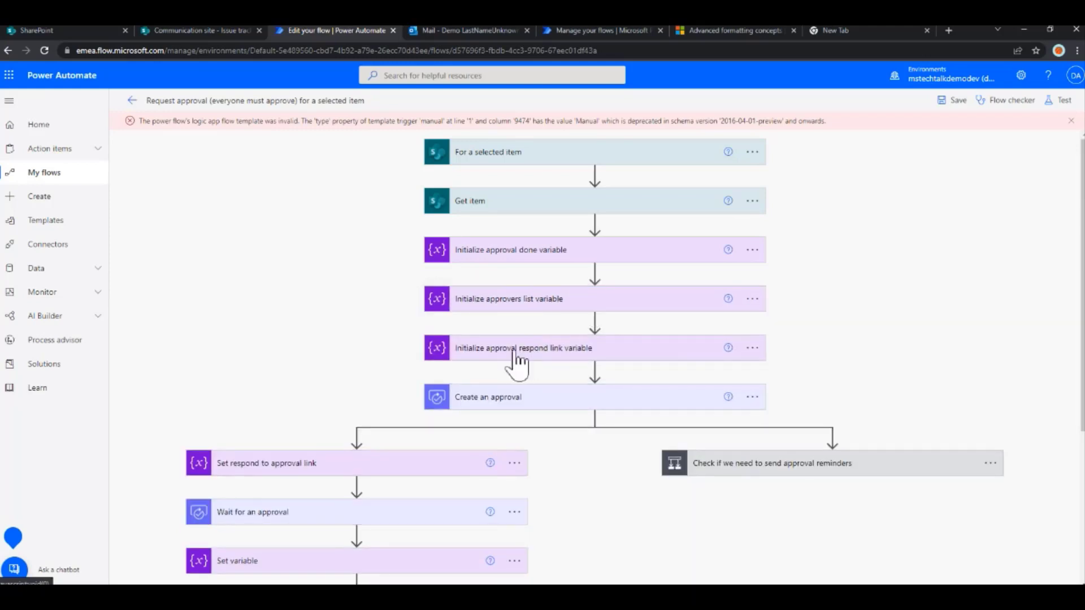
pyautogui.click(475, 355)
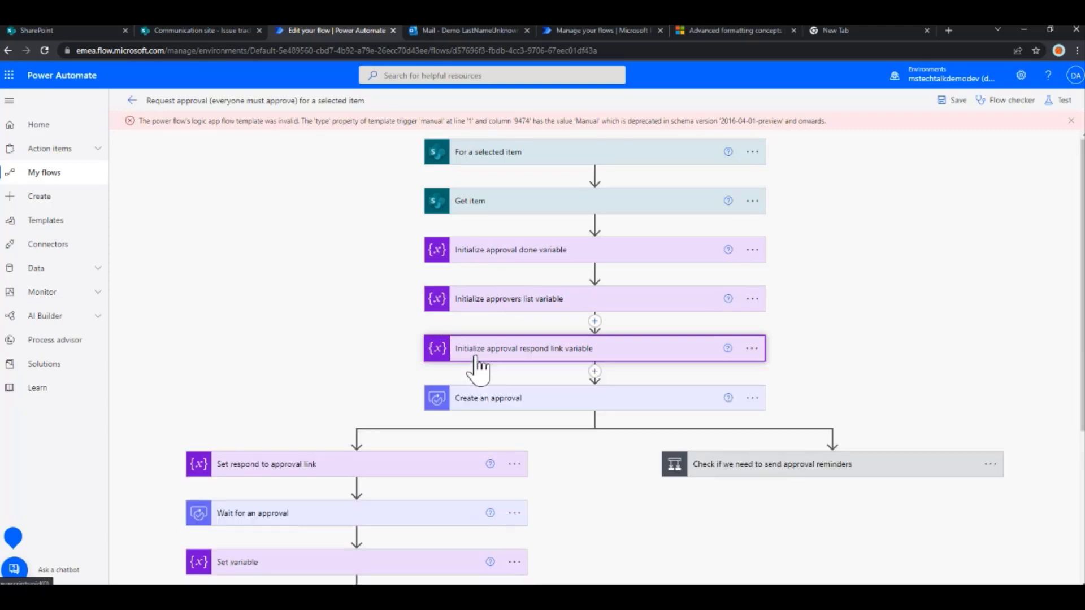
# Examine the "Create an approval" action's approval type, title, assignees, details and item link, and collapse it.
pyautogui.click(512, 404)
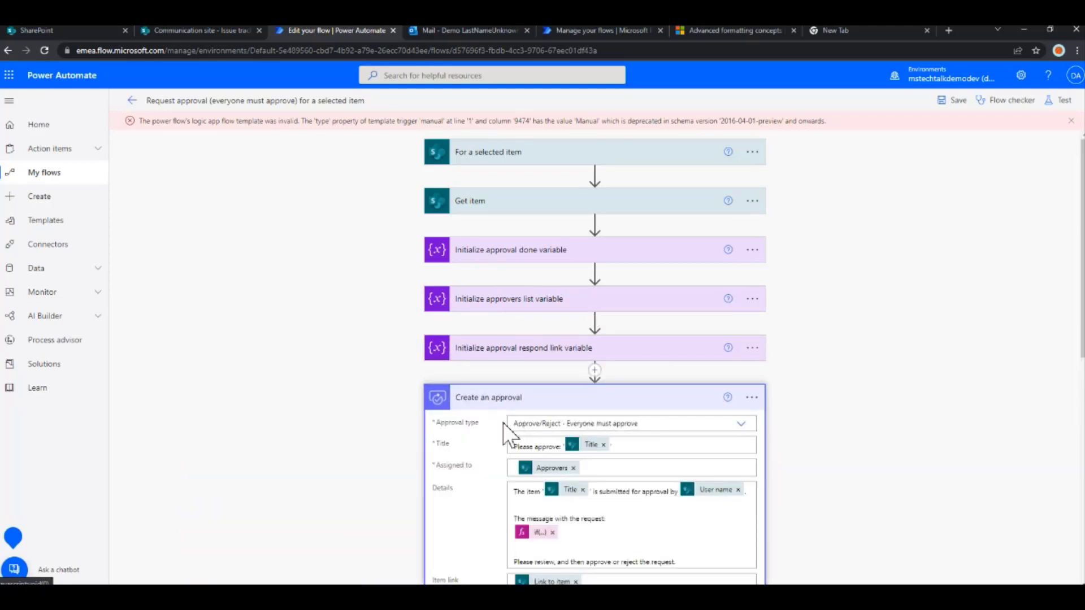
pyautogui.click(520, 400)
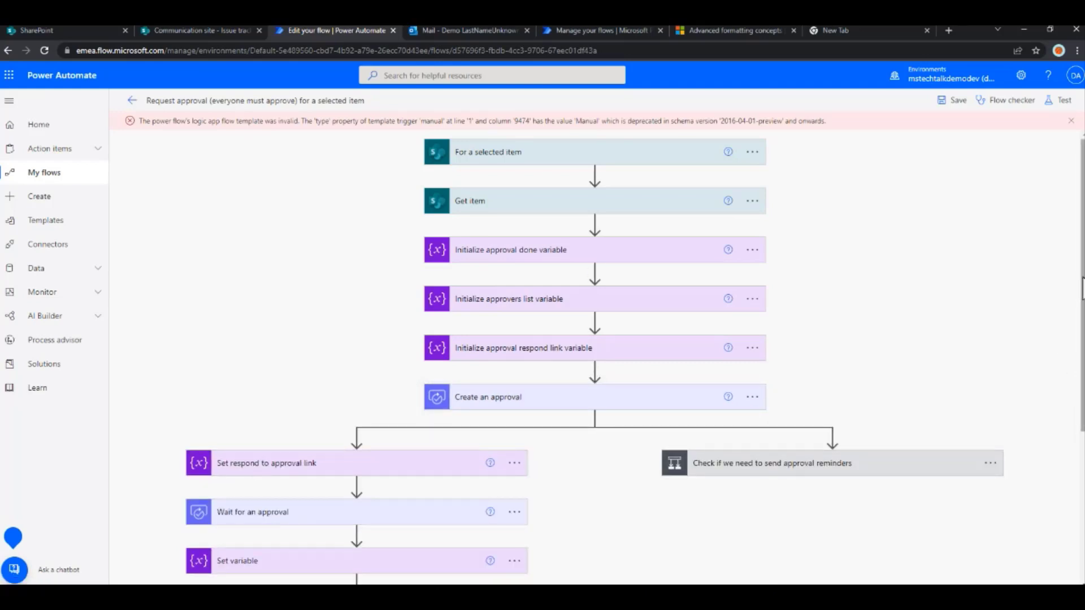
pyautogui.moveTo(1083, 289); pyautogui.dragTo(1083, 413)
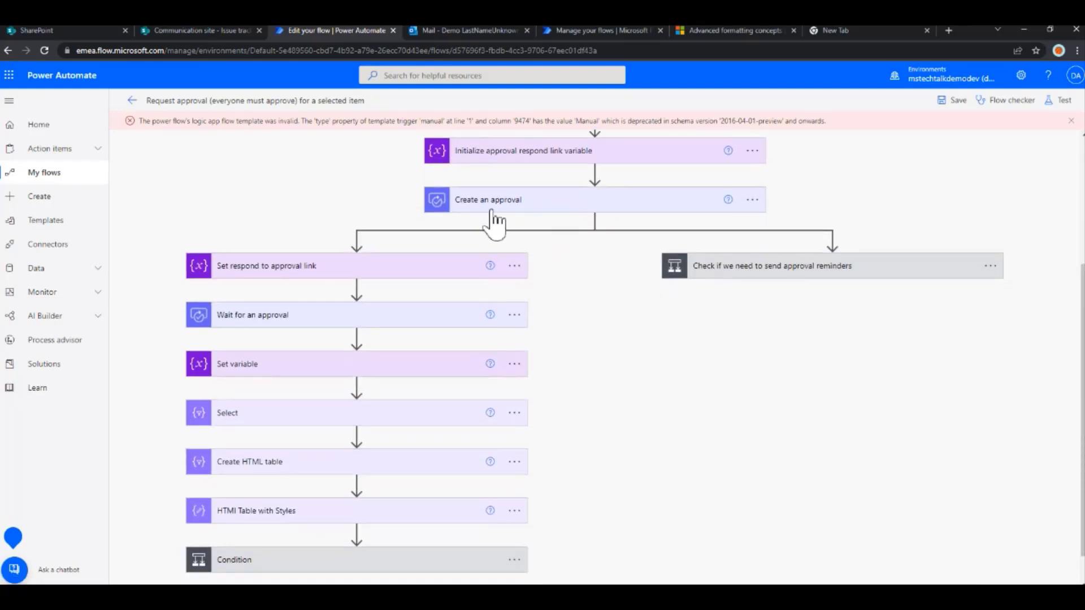
pyautogui.click(538, 204)
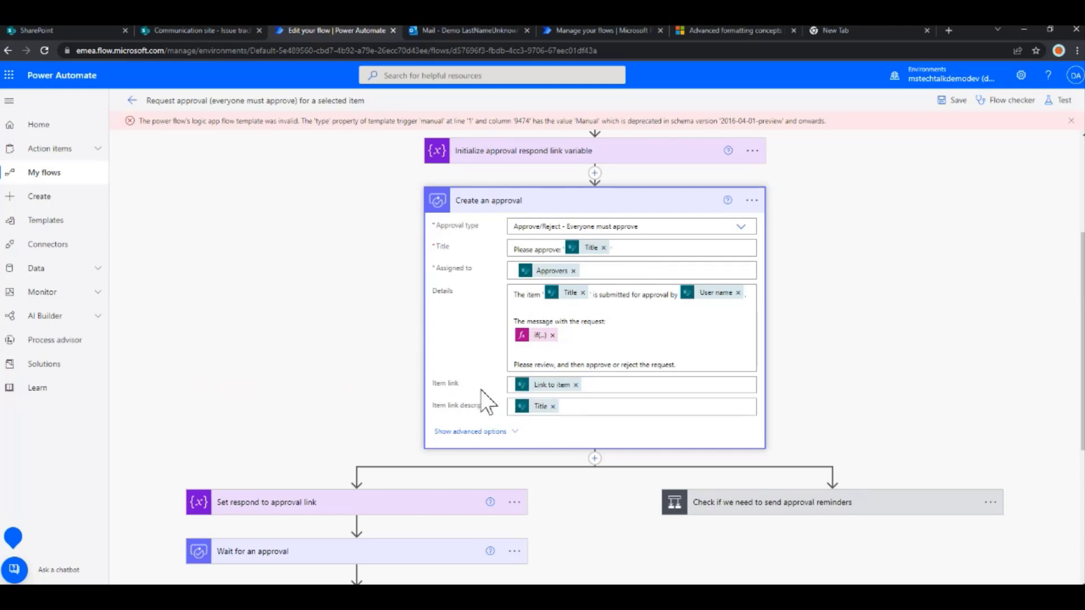
pyautogui.click(544, 200)
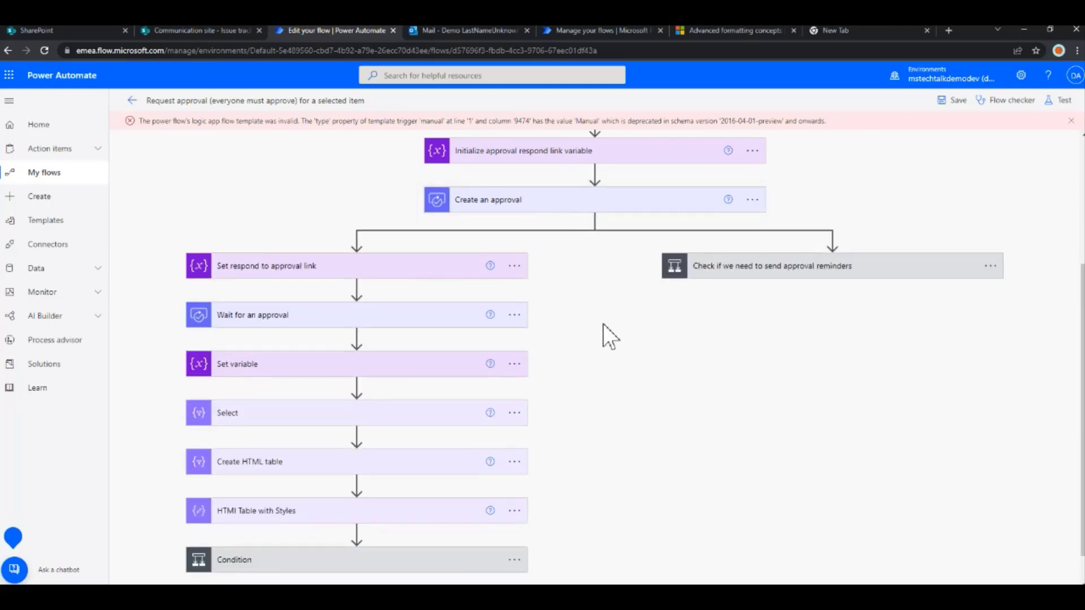
pyautogui.click(636, 200)
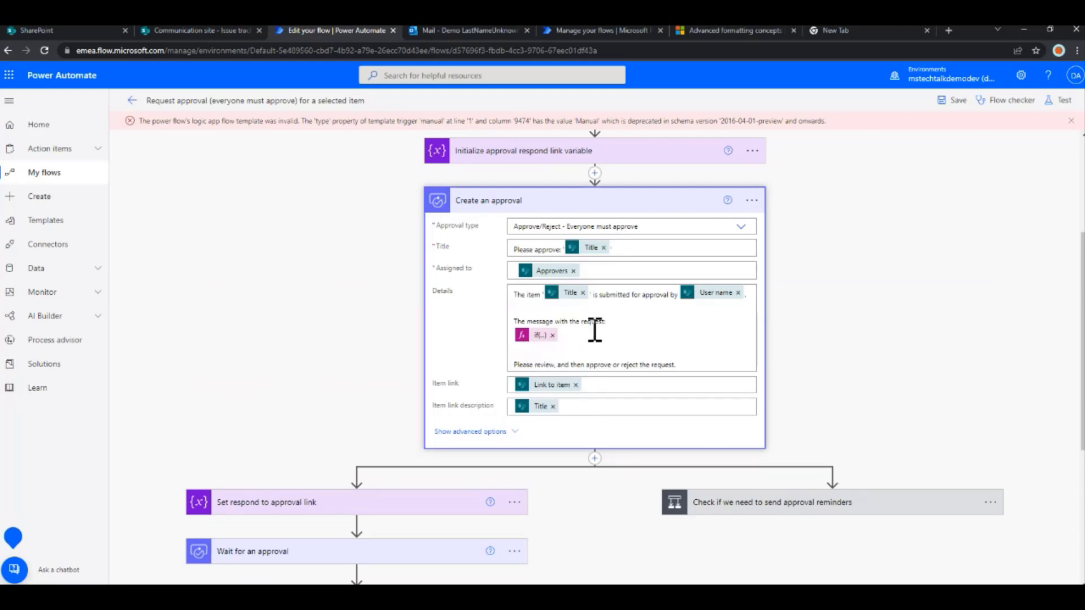
pyautogui.click(627, 203)
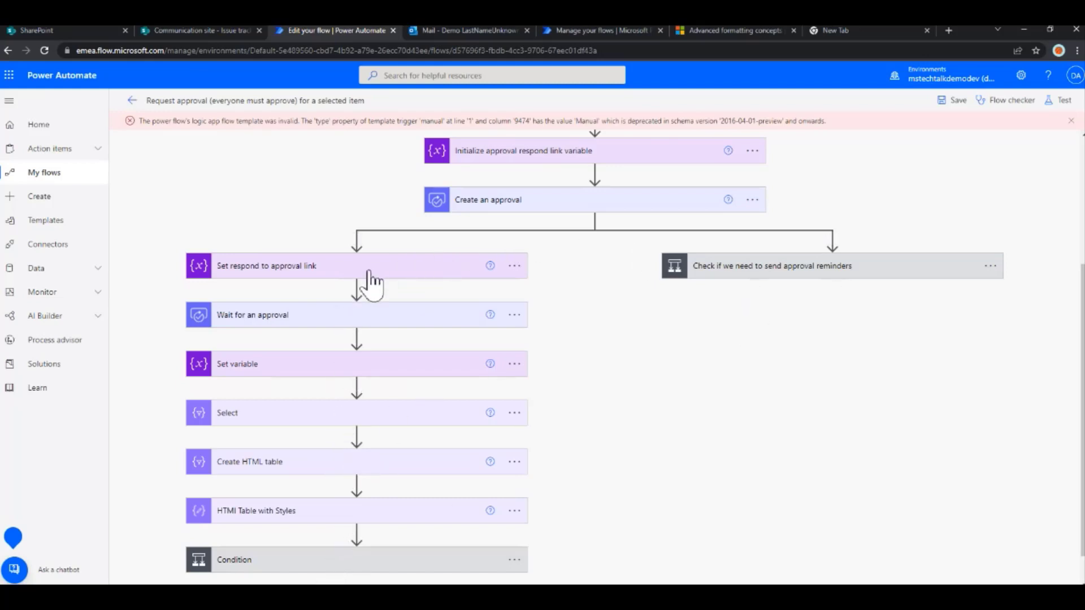
# Examine the approval reminder check and the rejected and approved email actions in the final Condition's two branches.
pyautogui.click(728, 285)
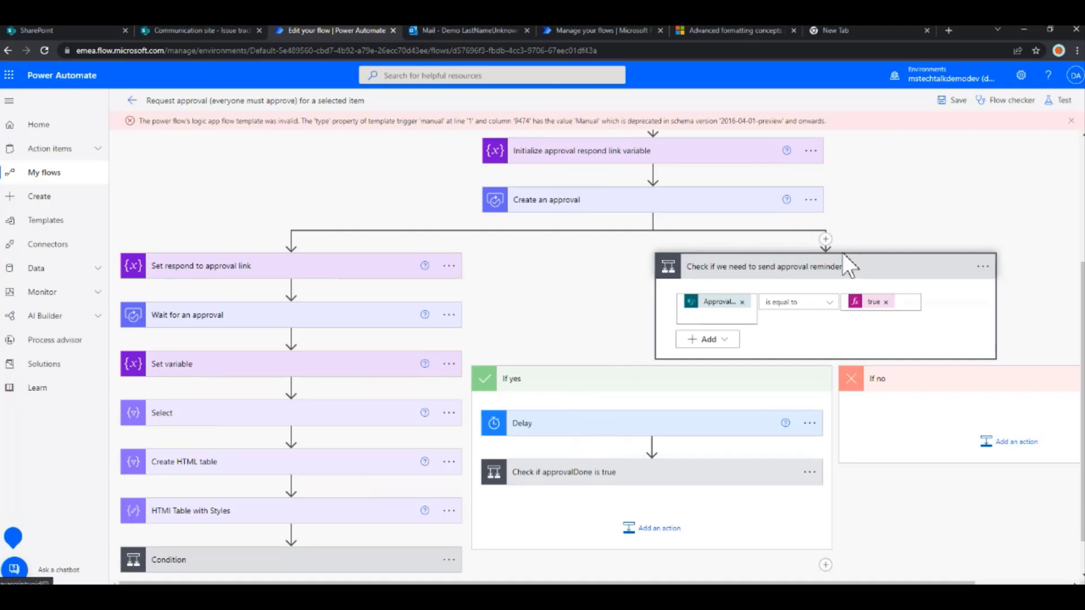
pyautogui.click(843, 267)
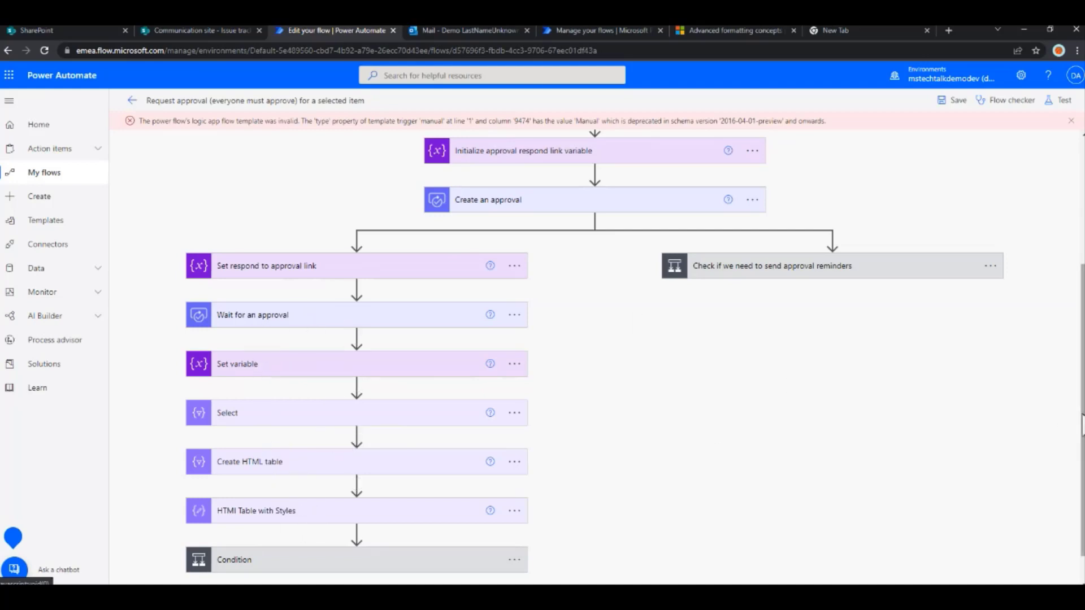
pyautogui.scroll(-1, 1083, 421)
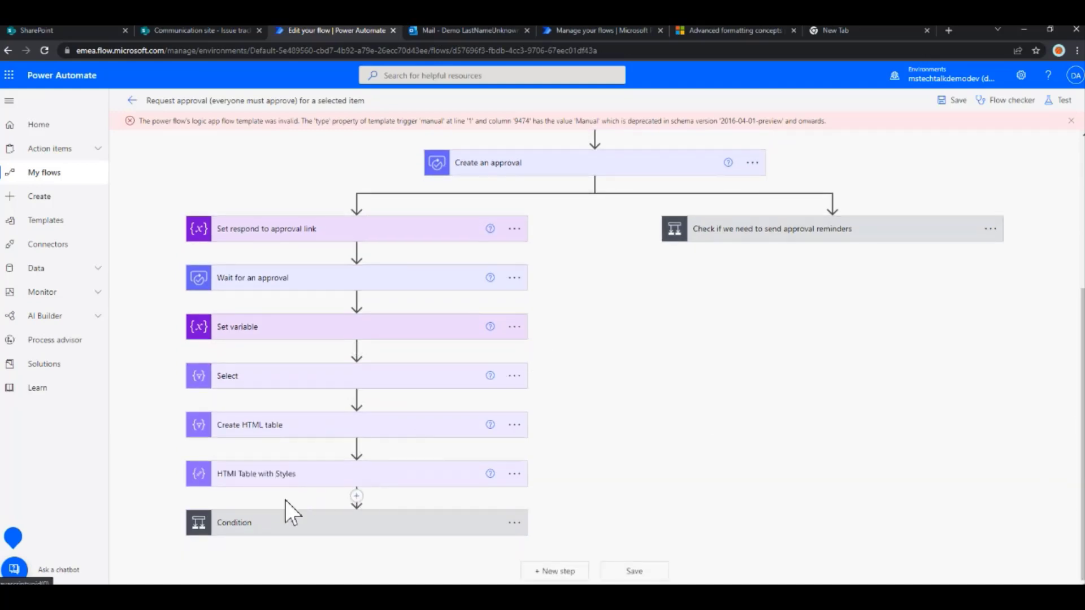
pyautogui.click(269, 530)
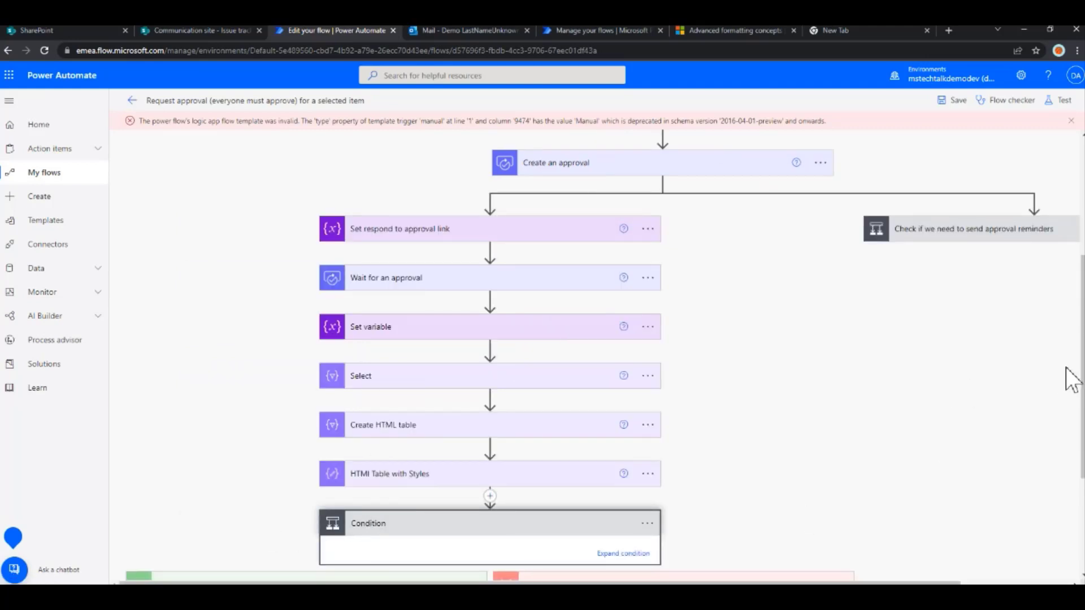
pyautogui.moveTo(1083, 379); pyautogui.dragTo(1081, 508)
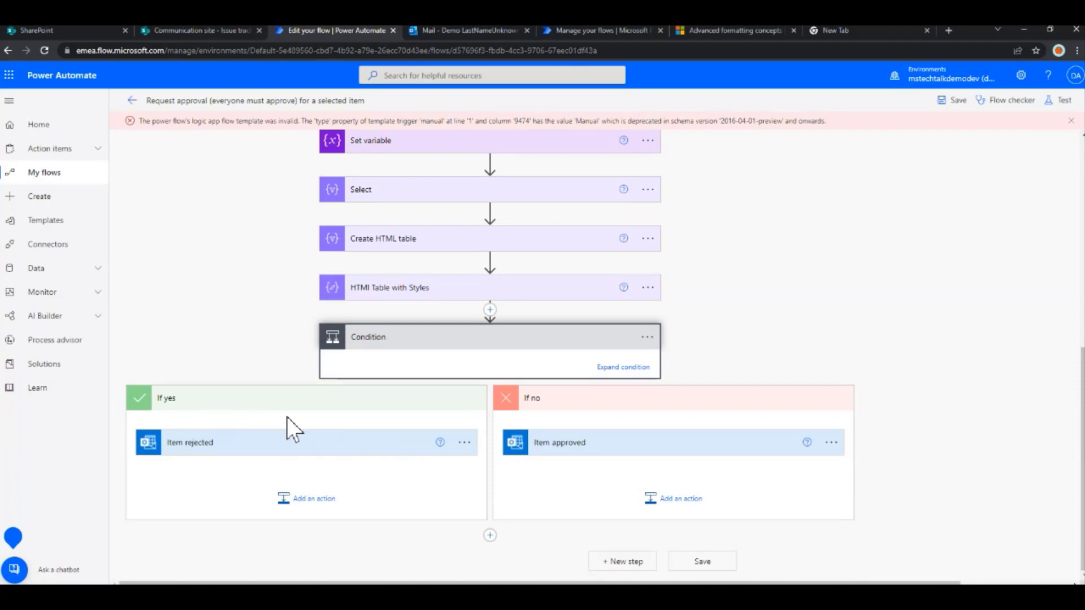
pyautogui.click(348, 453)
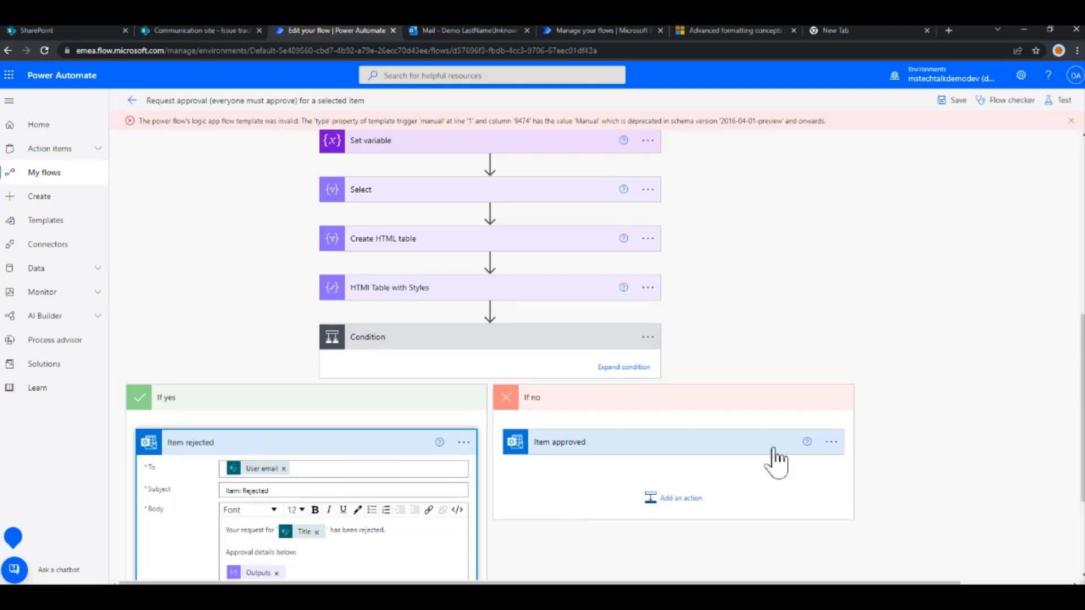
pyautogui.moveTo(1082, 410); pyautogui.dragTo(1081, 480)
pyautogui.click(632, 289)
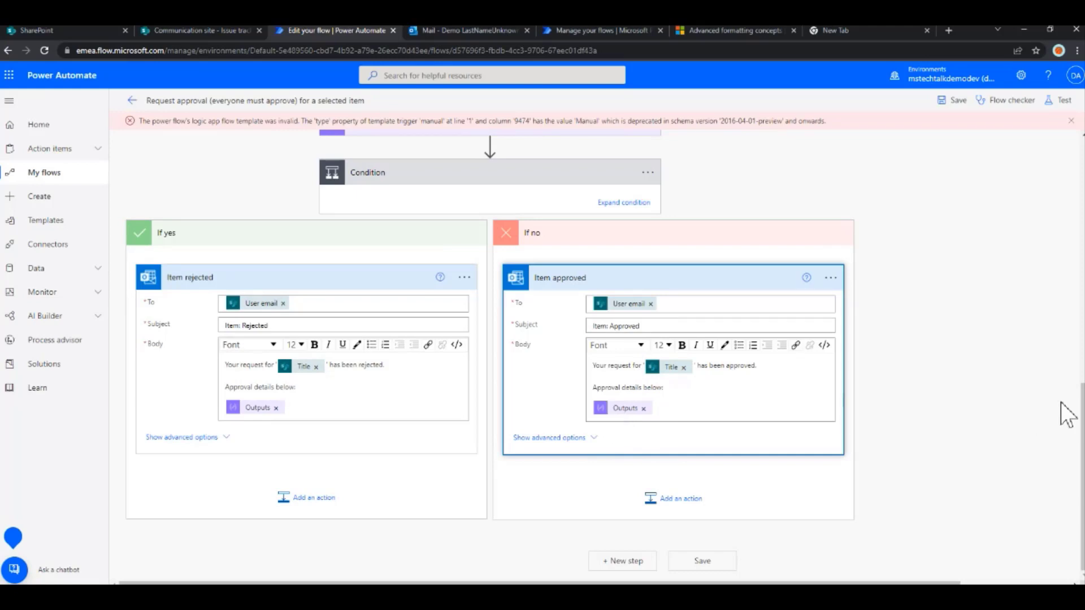
# Review the settings of the Create HTML table and HTML Table with Styles actions, and collapse both.
pyautogui.moveTo(1082, 427); pyautogui.dragTo(1059, 315)
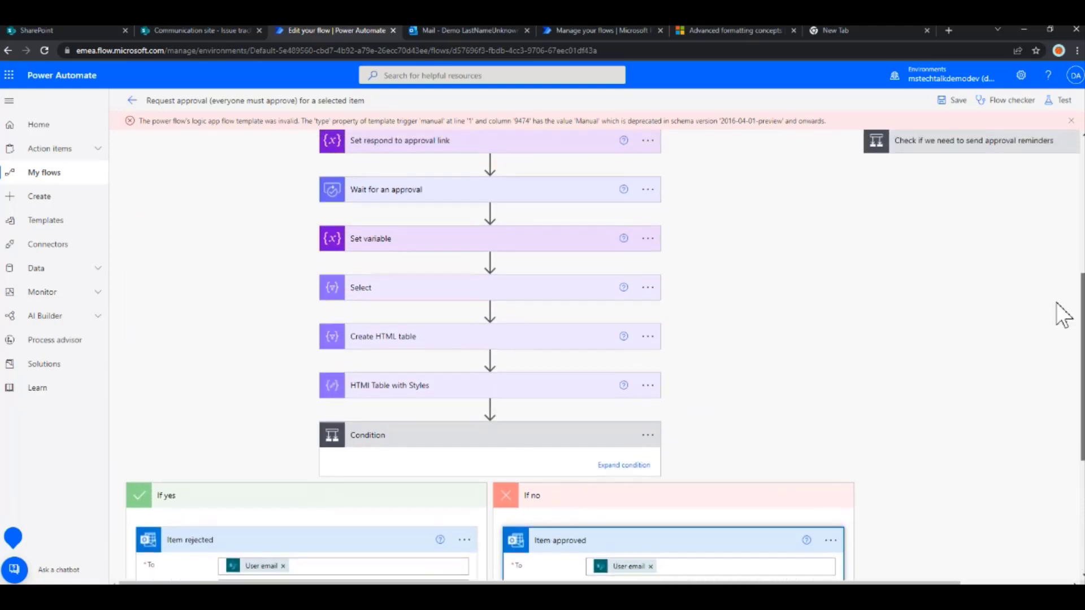
pyautogui.click(387, 351)
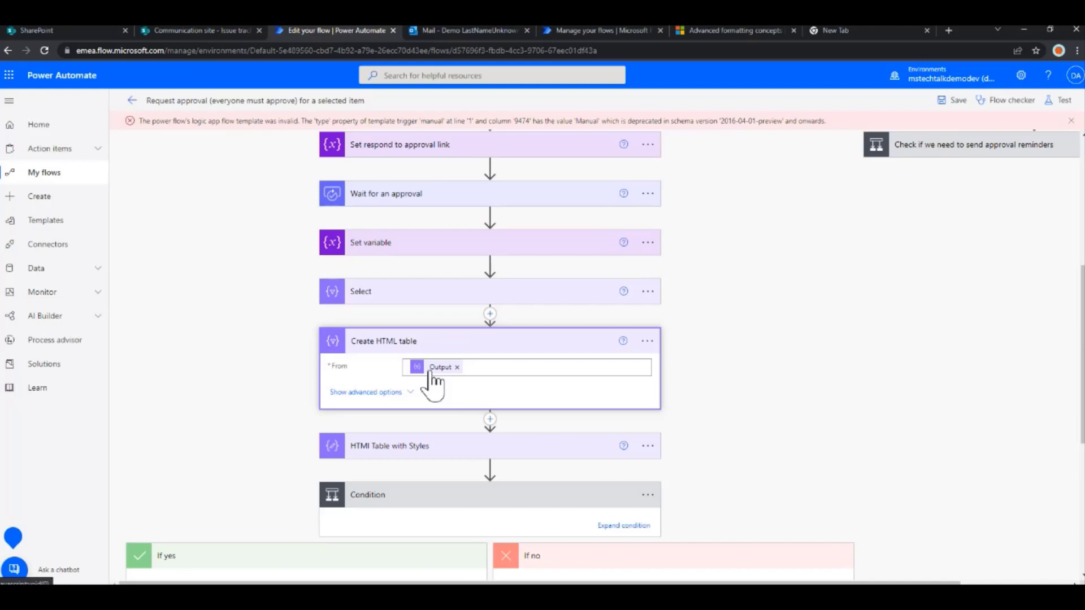
pyautogui.click(404, 453)
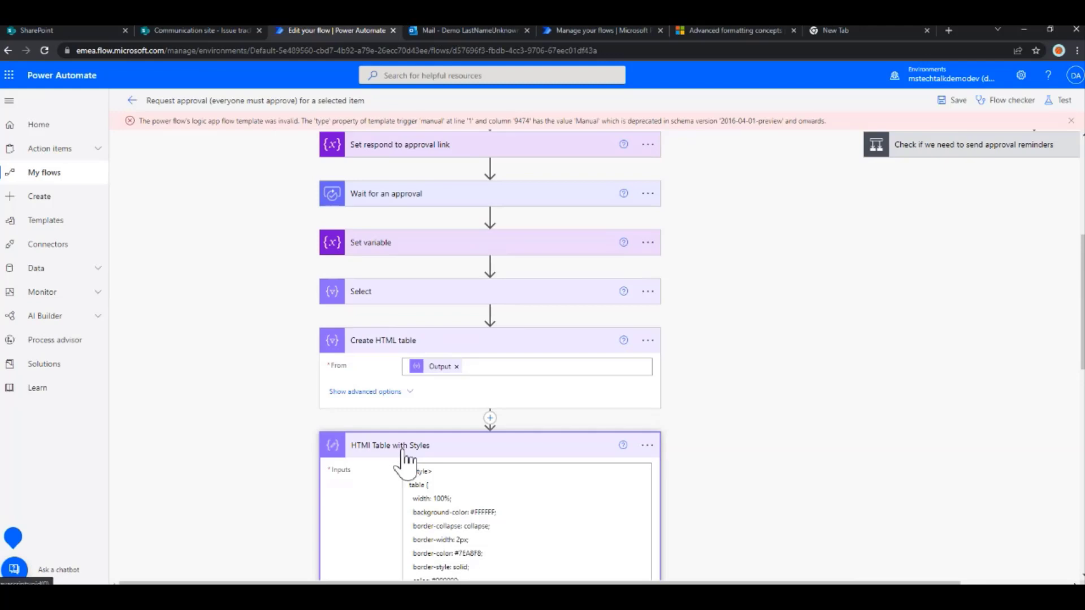
pyautogui.click(403, 455)
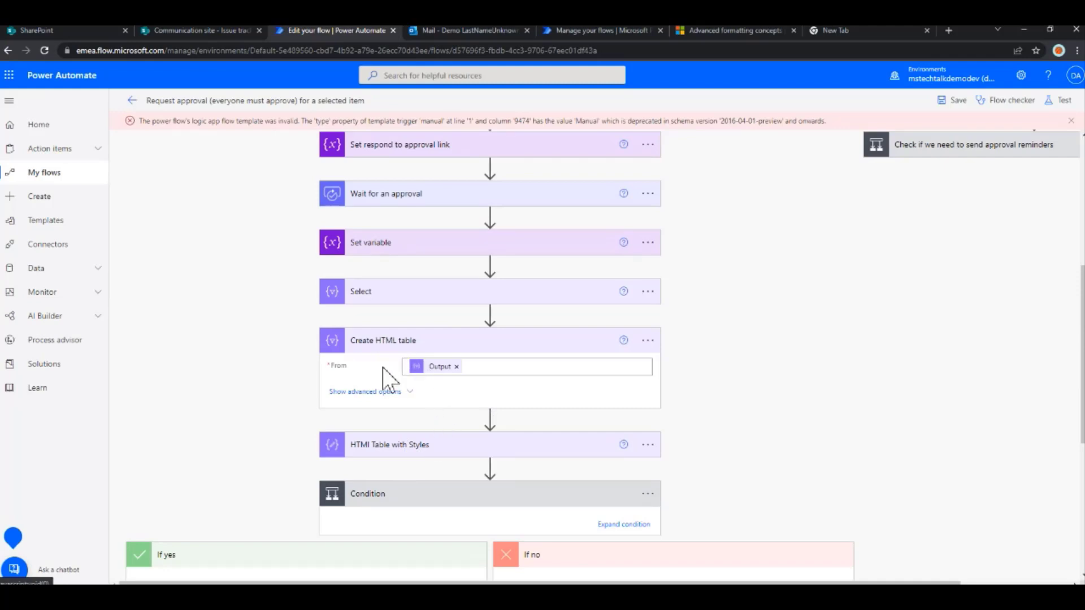
pyautogui.click(388, 341)
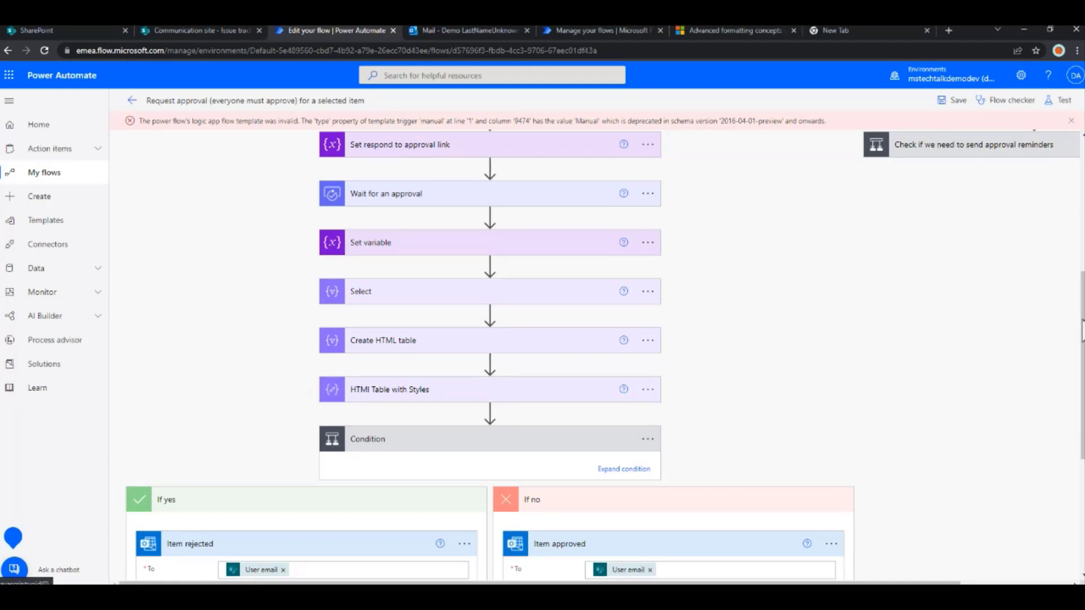
# Add a SharePoint "Update item" action after "Item approved" in the Condition's If no branch.
pyautogui.scroll(-2, 1074, 380)
pyautogui.scroll(-5, 1079, 390)
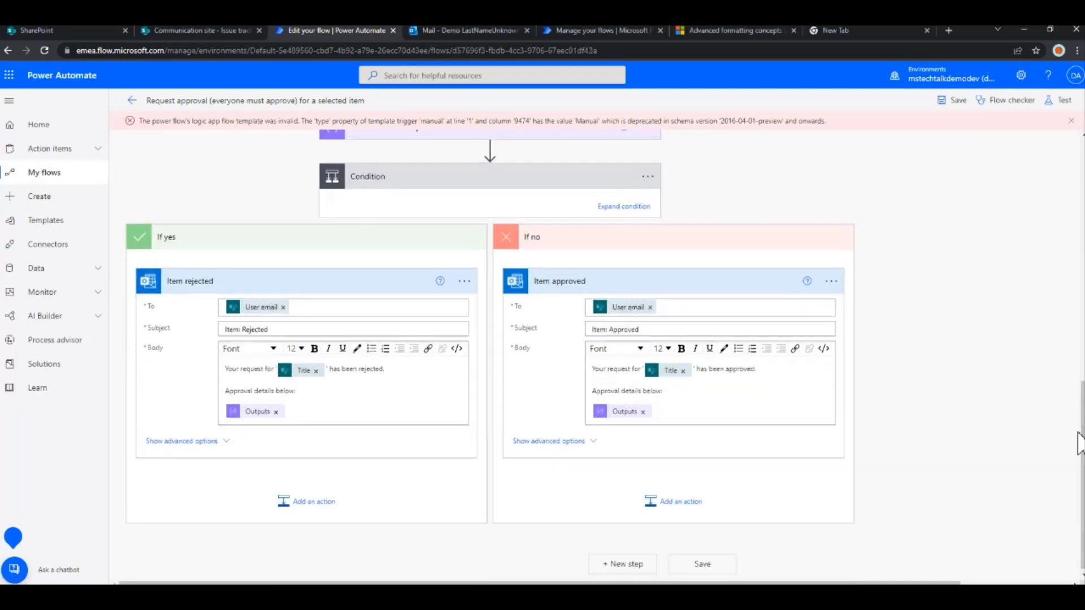
pyautogui.click(673, 509)
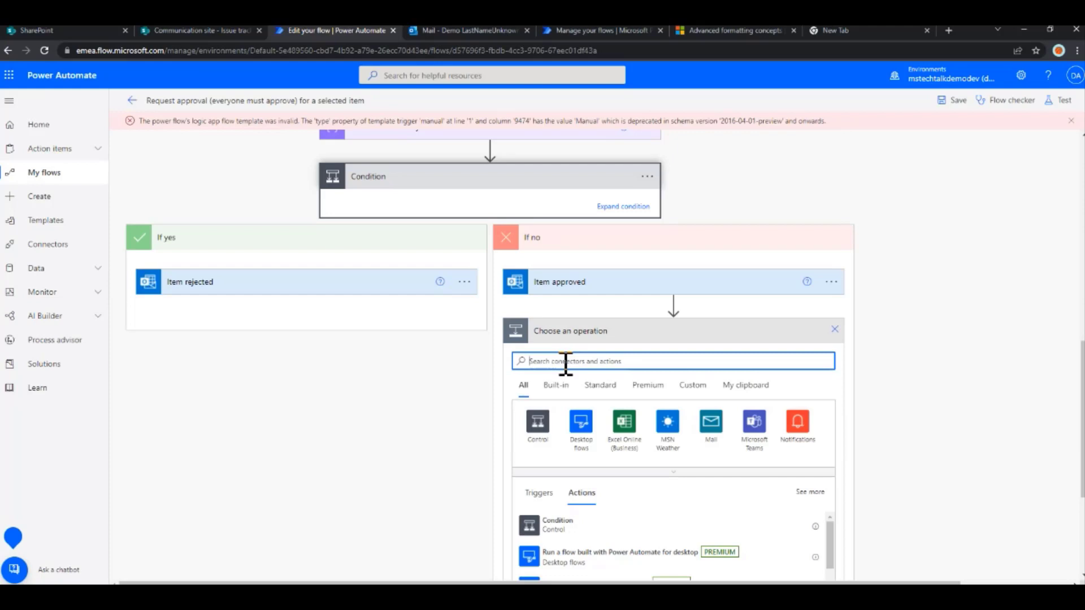
pyautogui.write('u')
pyautogui.press('BackSpace')
pyautogui.write('update i')
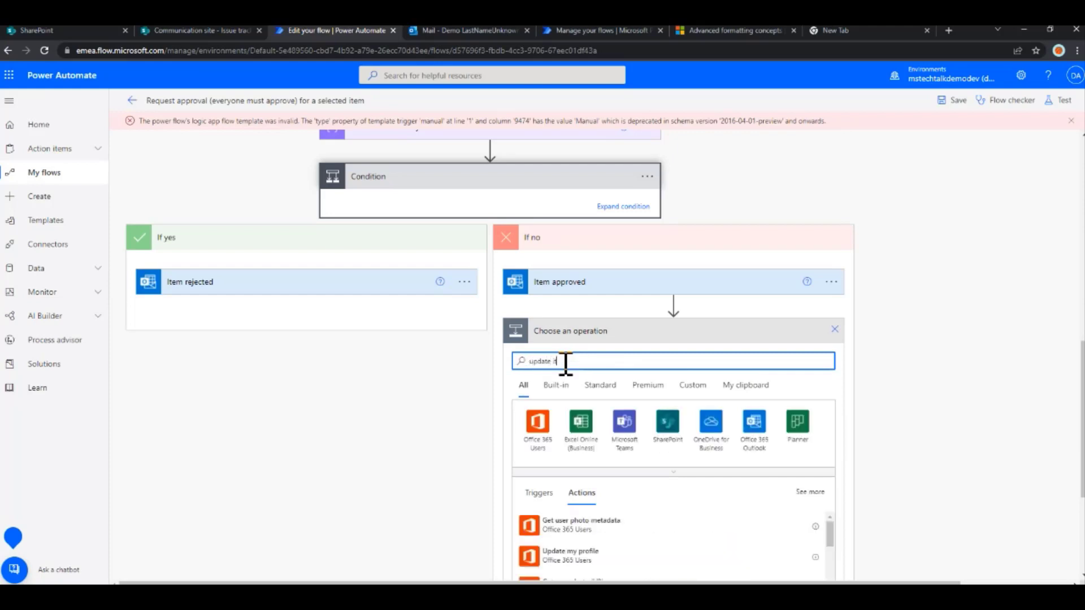
pyautogui.write('tem')
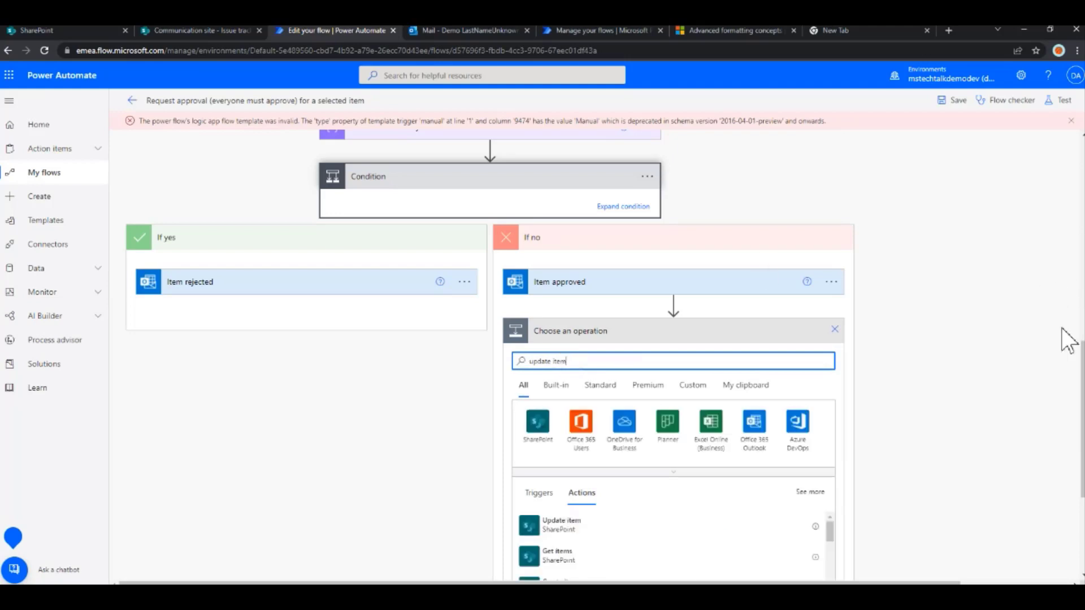
pyautogui.scroll(-4, 673, 350)
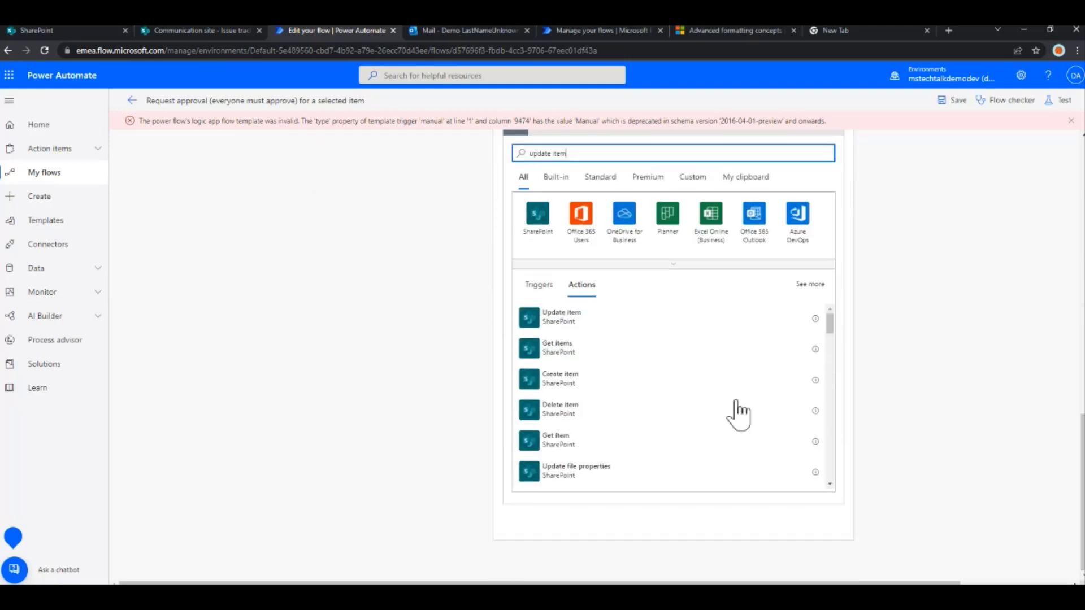
pyautogui.click(567, 320)
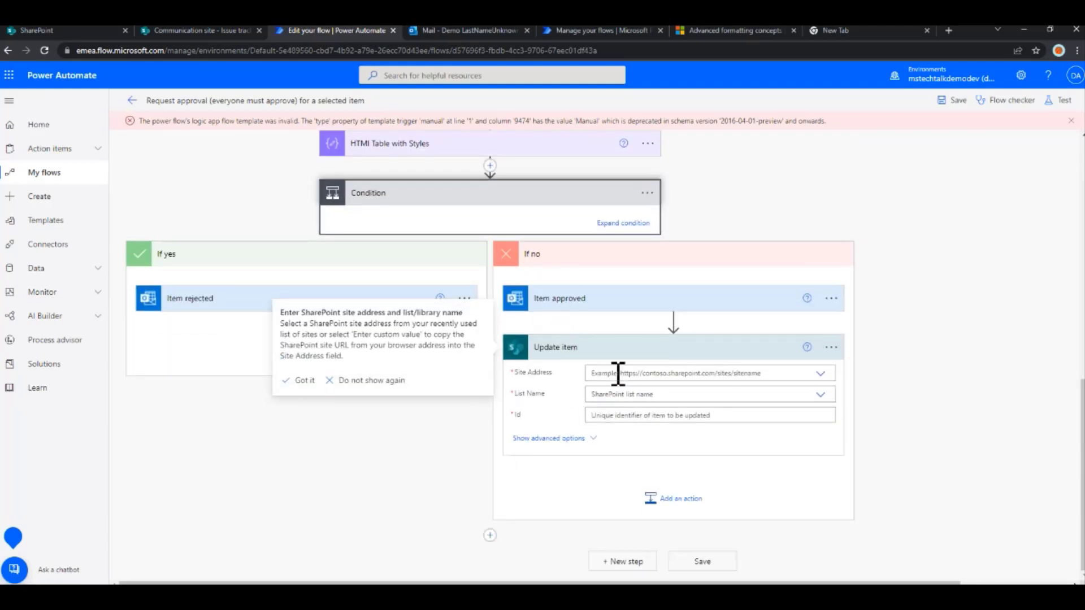
# Point the Update item action to the Communication site's address and the Issue tracker list.
pyautogui.click(824, 378)
pyautogui.click(825, 379)
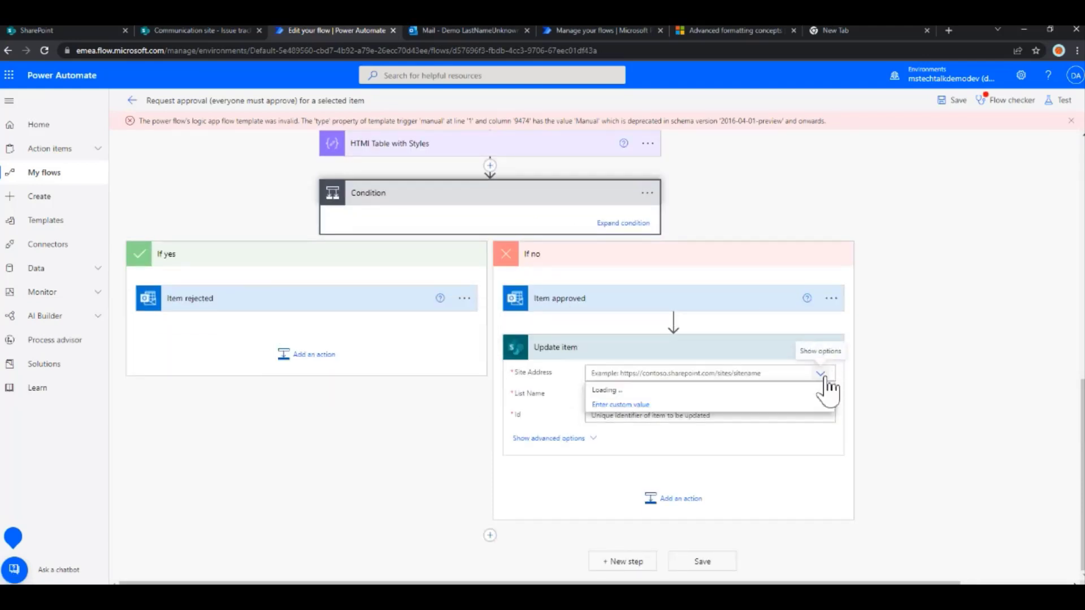
pyautogui.click(825, 378)
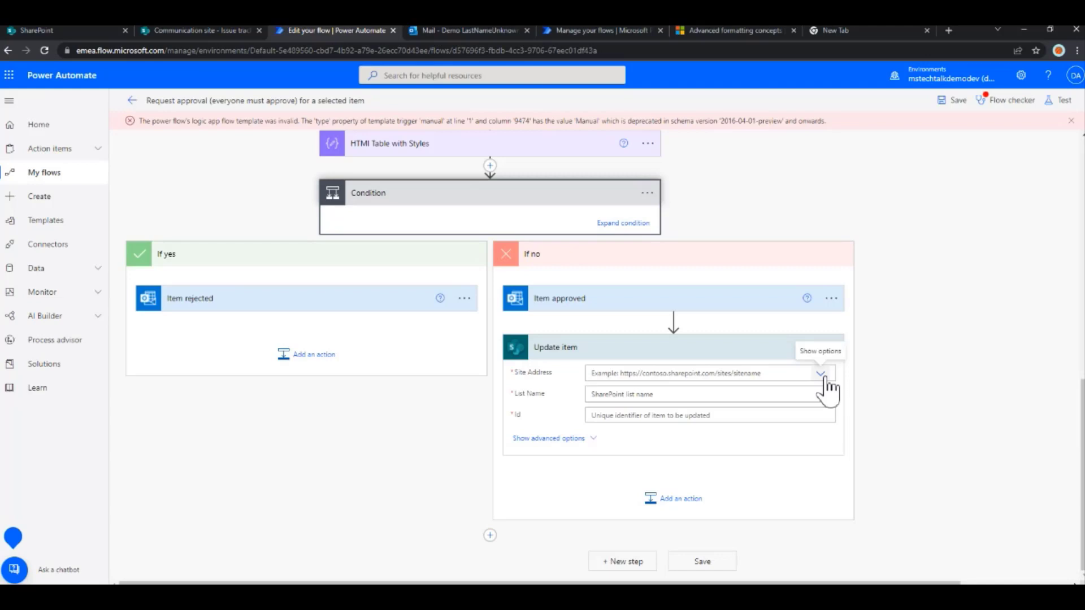
pyautogui.click(823, 376)
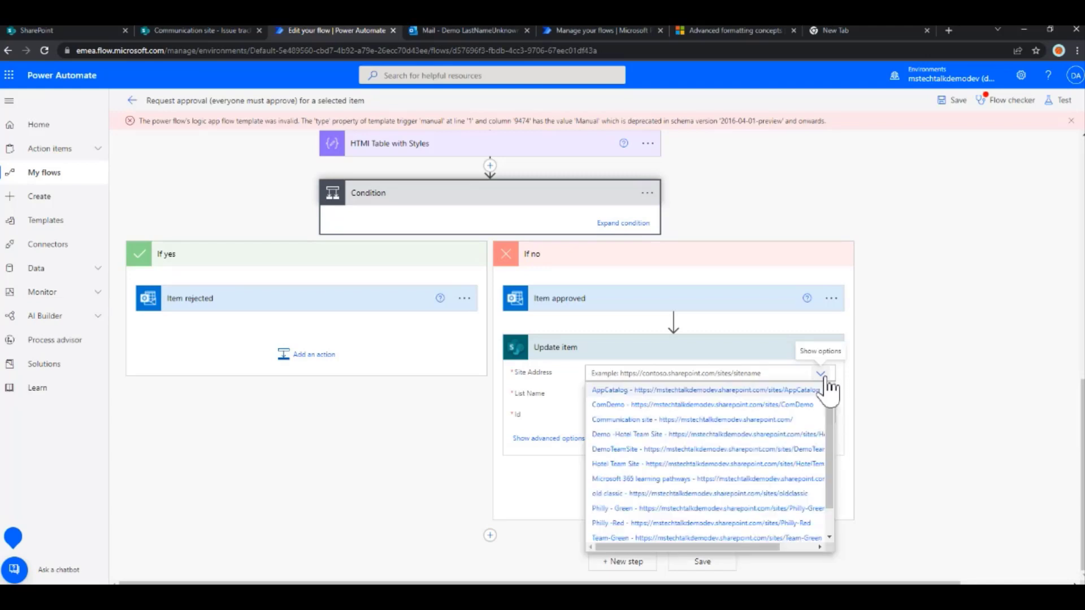
pyautogui.click(789, 421)
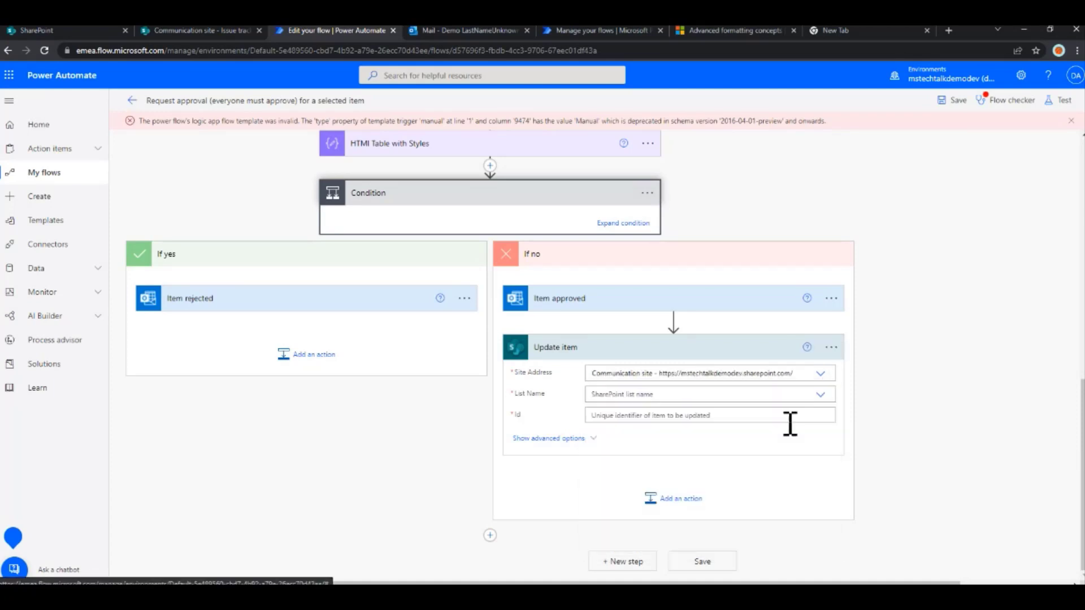
pyautogui.click(821, 395)
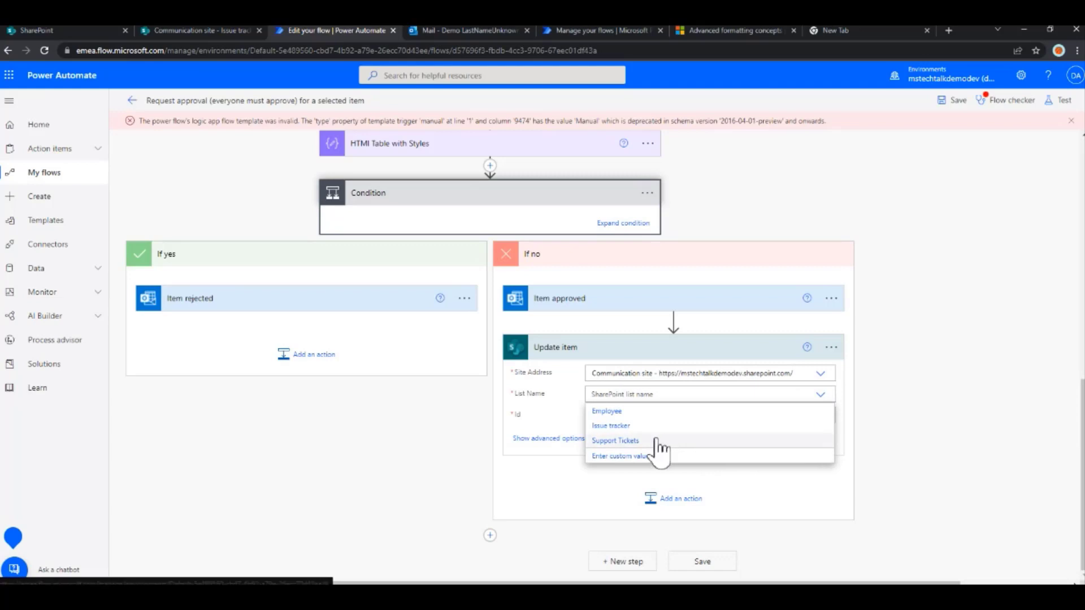
pyautogui.click(621, 428)
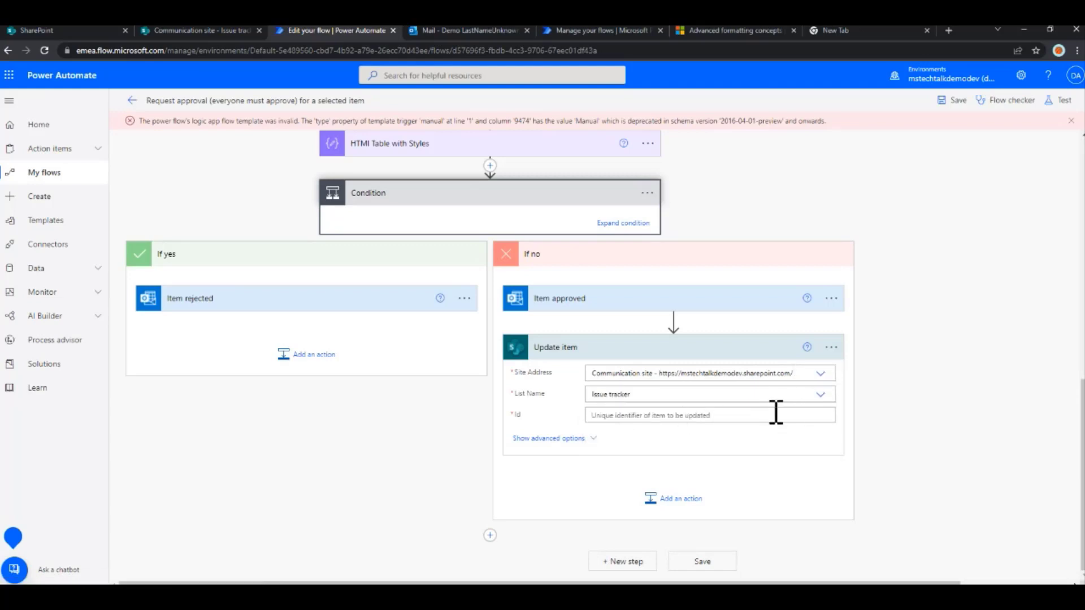
# Set the Update item action's Id to the dynamic ID value from Get item.
pyautogui.click(758, 418)
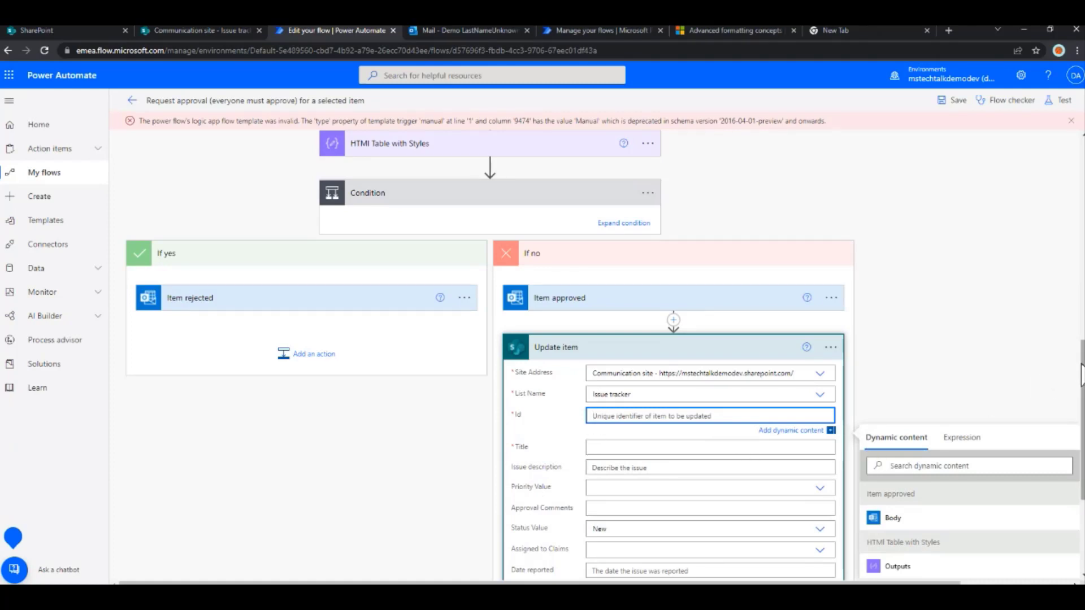
pyautogui.scroll(-3, 1081, 373)
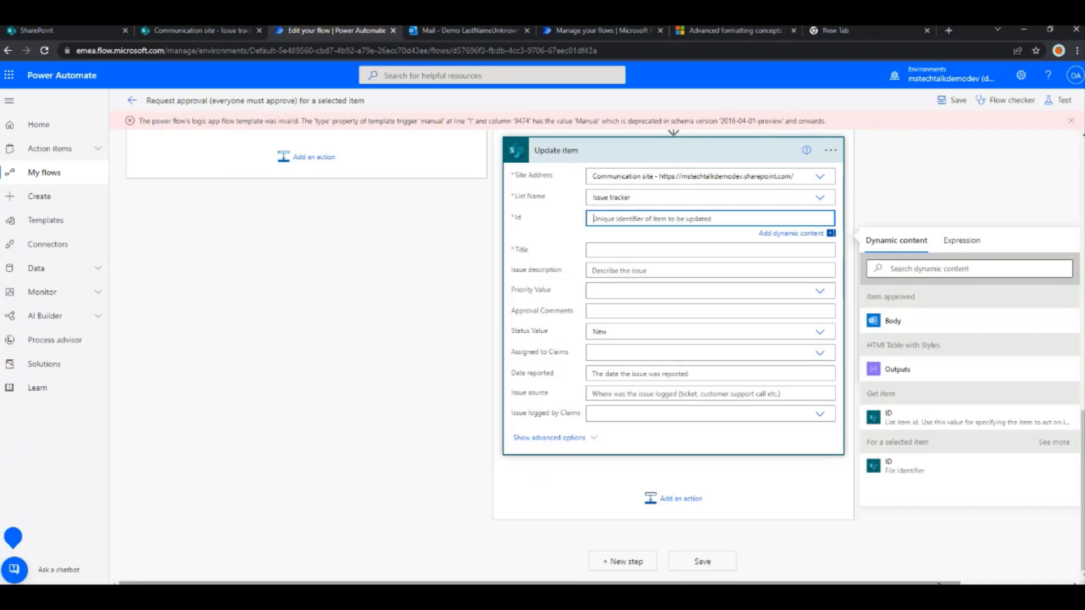
pyautogui.hscroll(2, 1009, 543)
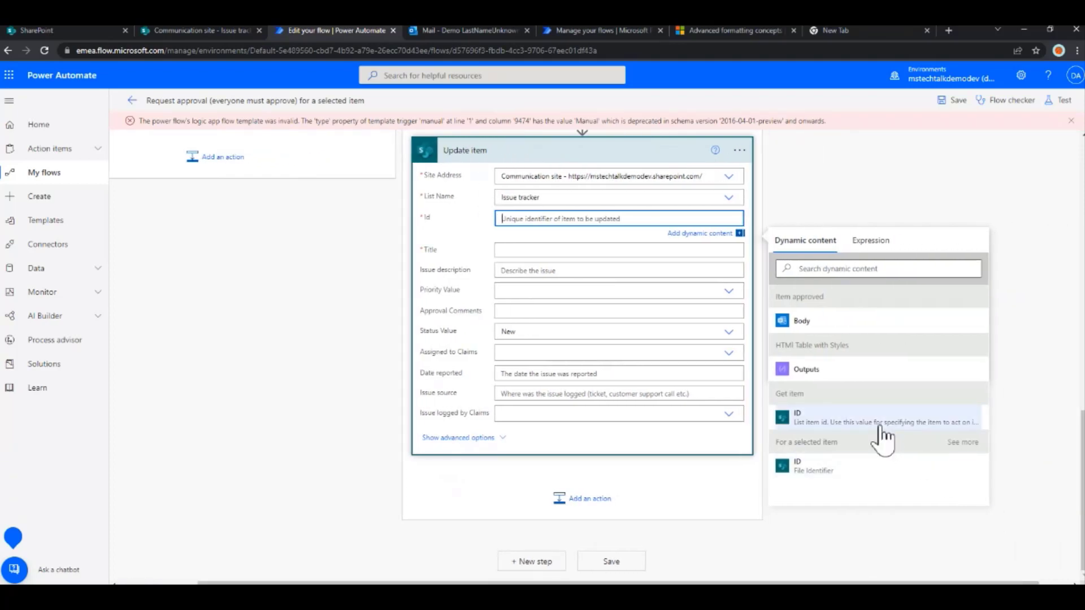
pyautogui.click(858, 427)
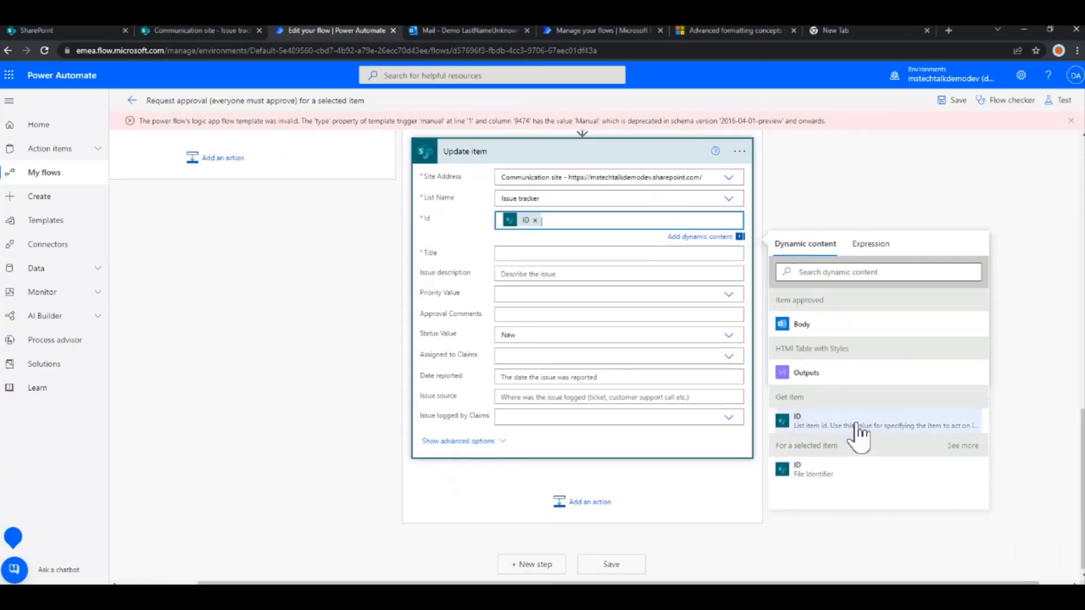
# Search the dynamic content for "title" and set the Update item action's Title to the Title from Get item.
pyautogui.click(579, 255)
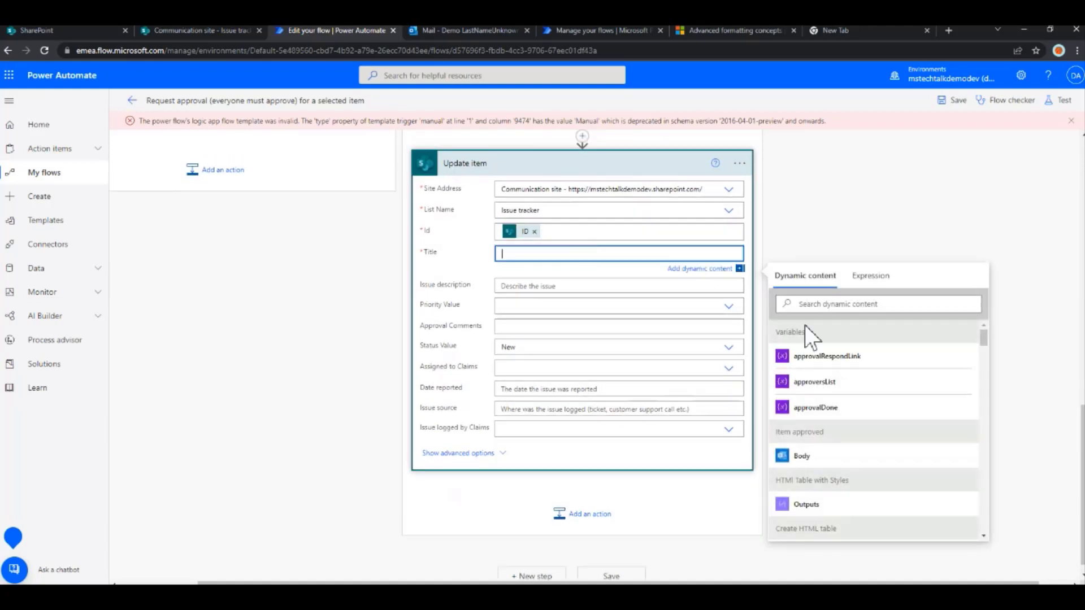
pyautogui.click(983, 484)
pyautogui.scroll(-10, 983, 484)
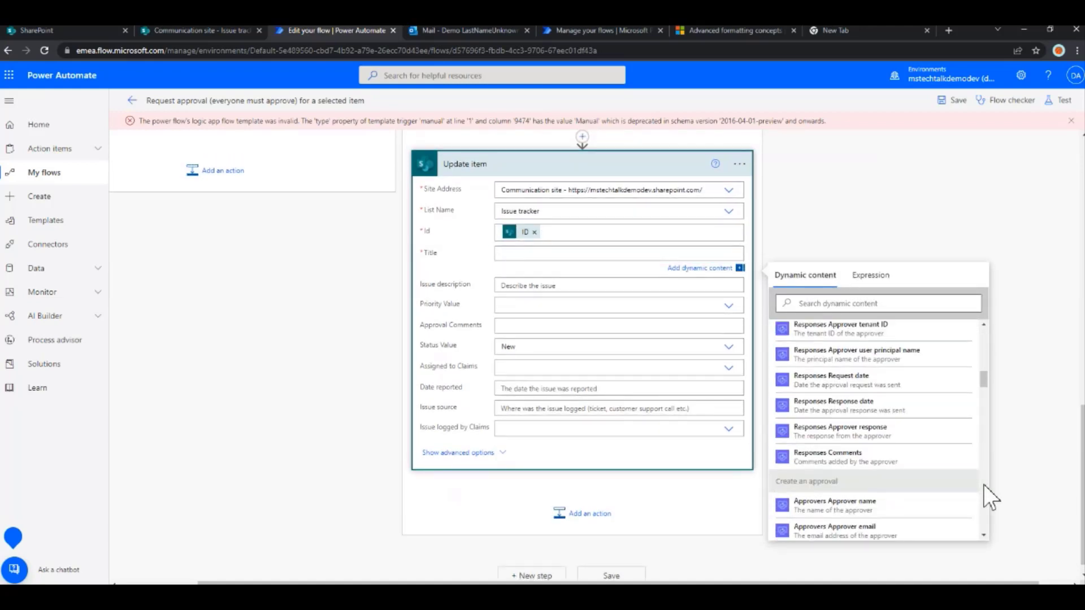
pyautogui.scroll(-5, 984, 487)
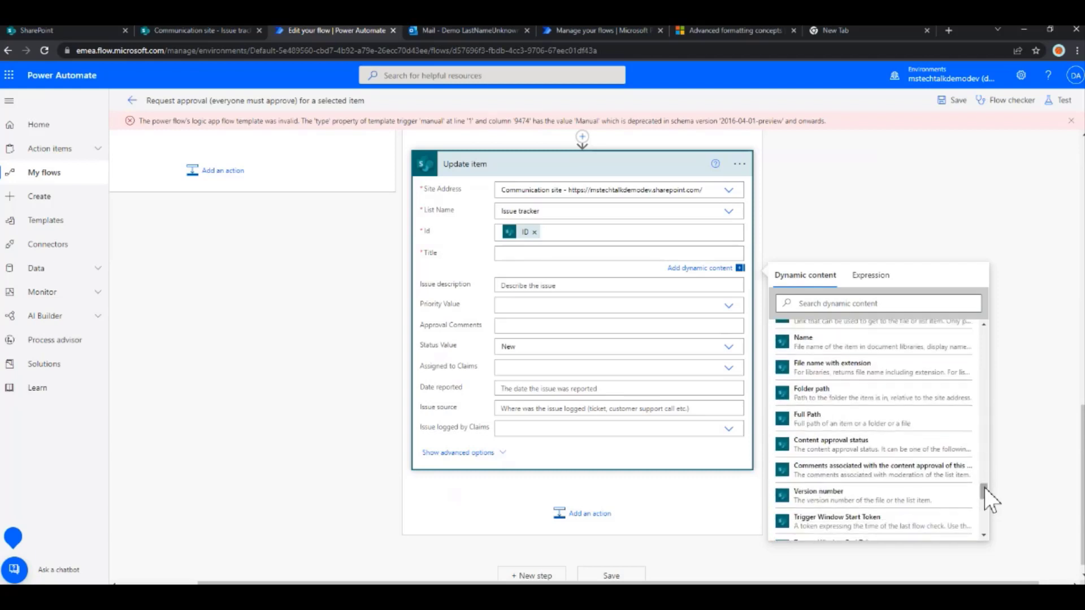
pyautogui.click(816, 310)
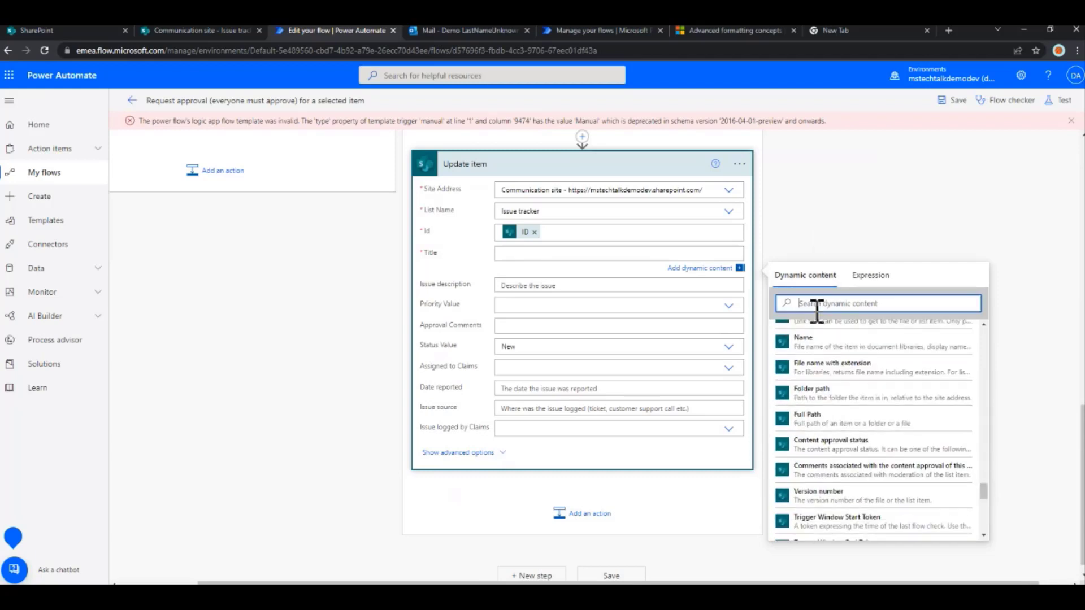
pyautogui.write('title')
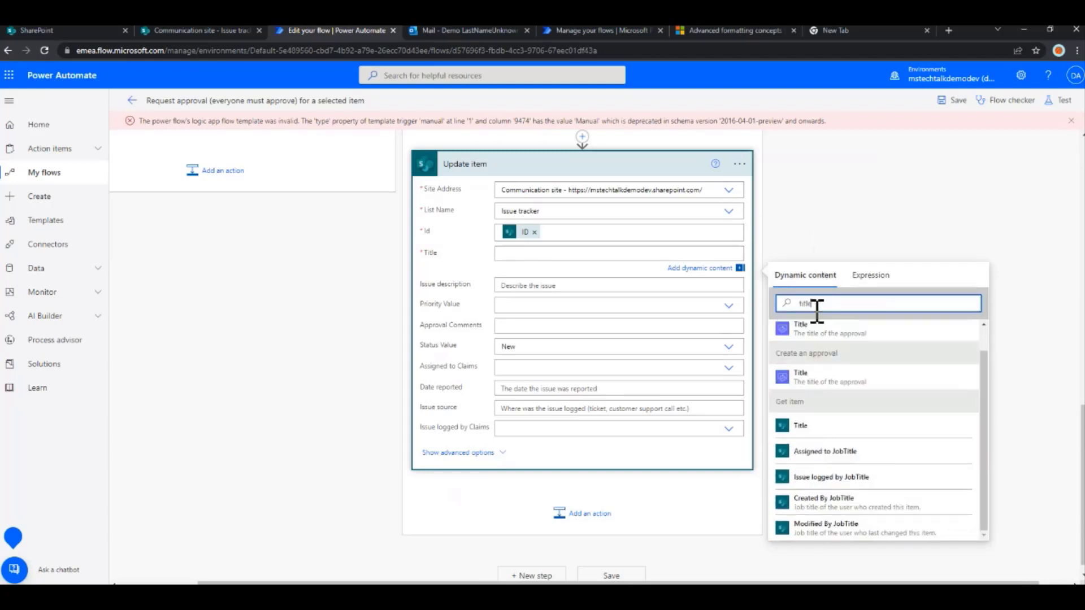
pyautogui.click(812, 432)
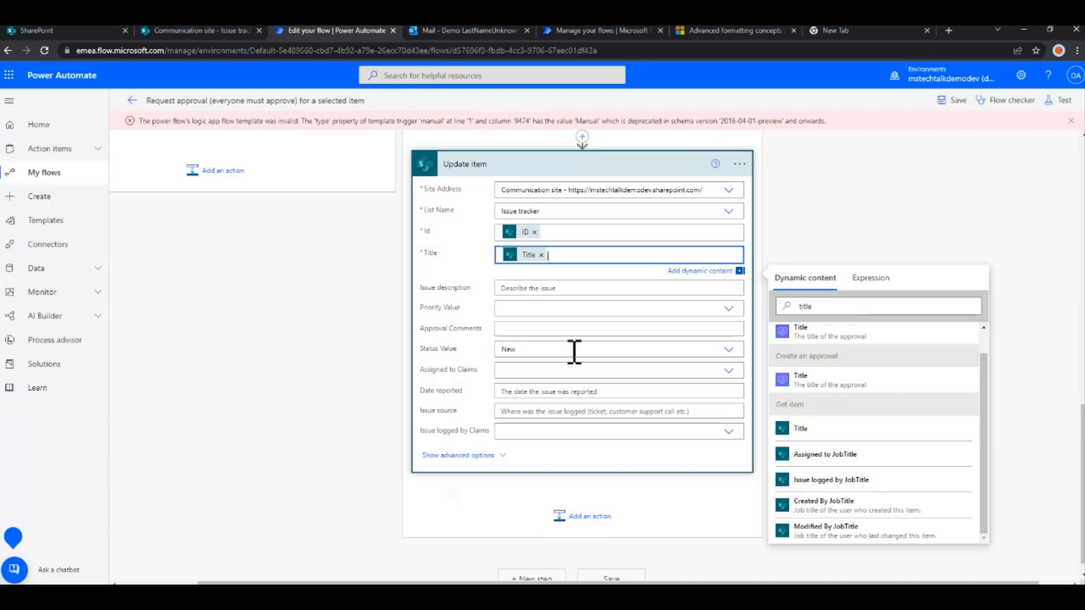
# Set the Update item action's Status Value to Completed and its Approval Comments to the Output from Create HTML table.
pyautogui.click(729, 349)
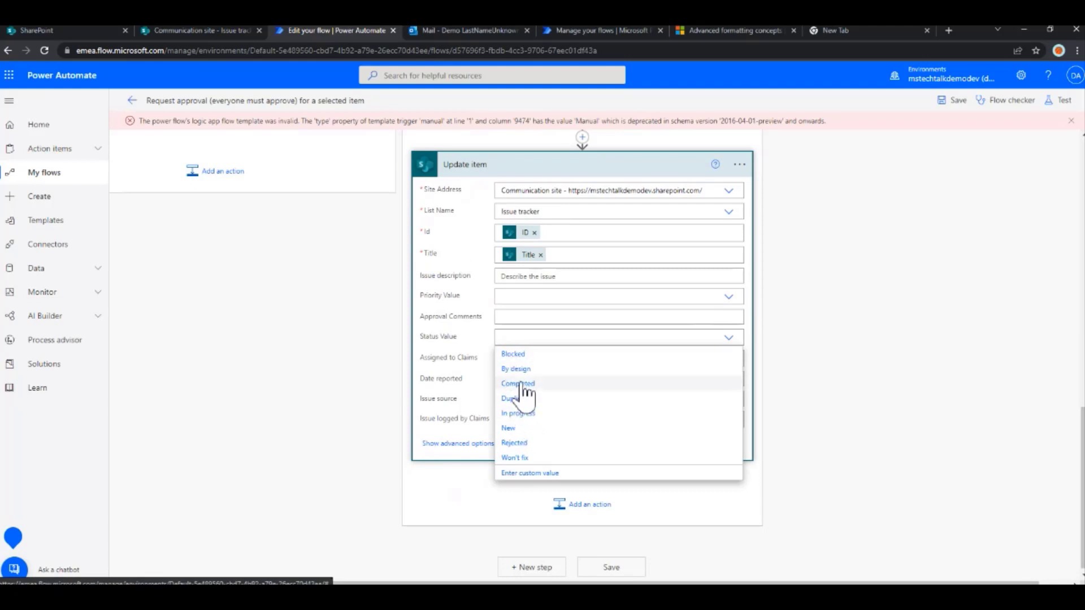
pyautogui.click(518, 384)
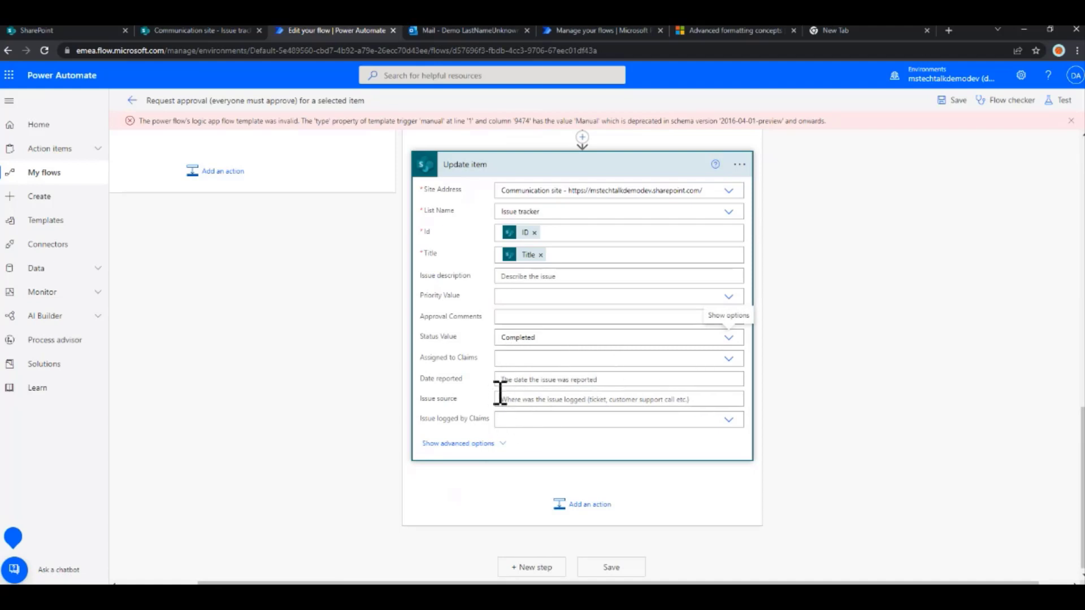
pyautogui.click(516, 320)
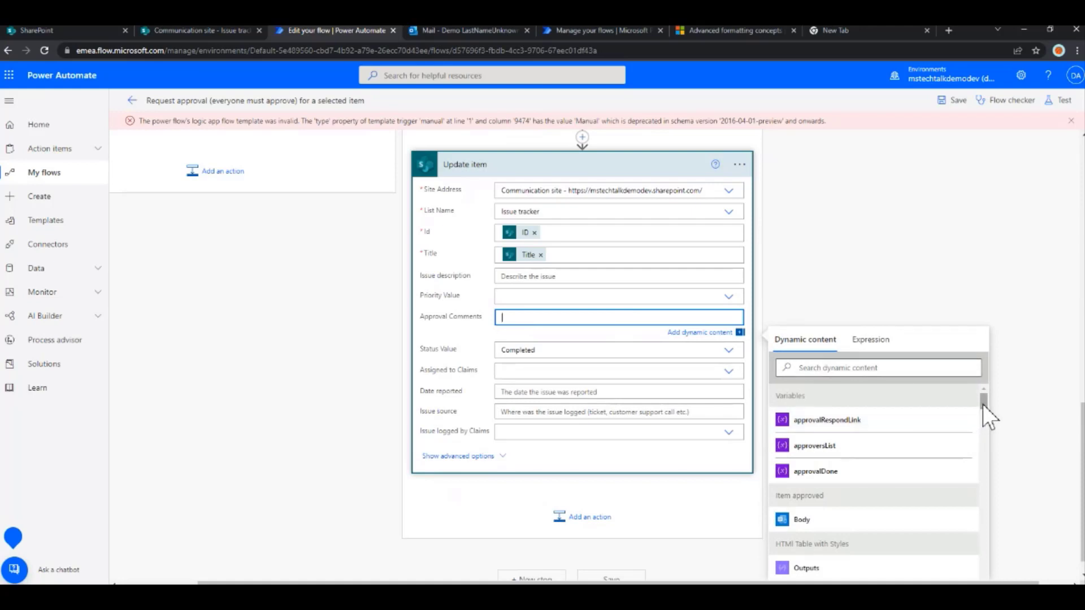
pyautogui.moveTo(983, 405); pyautogui.dragTo(982, 414)
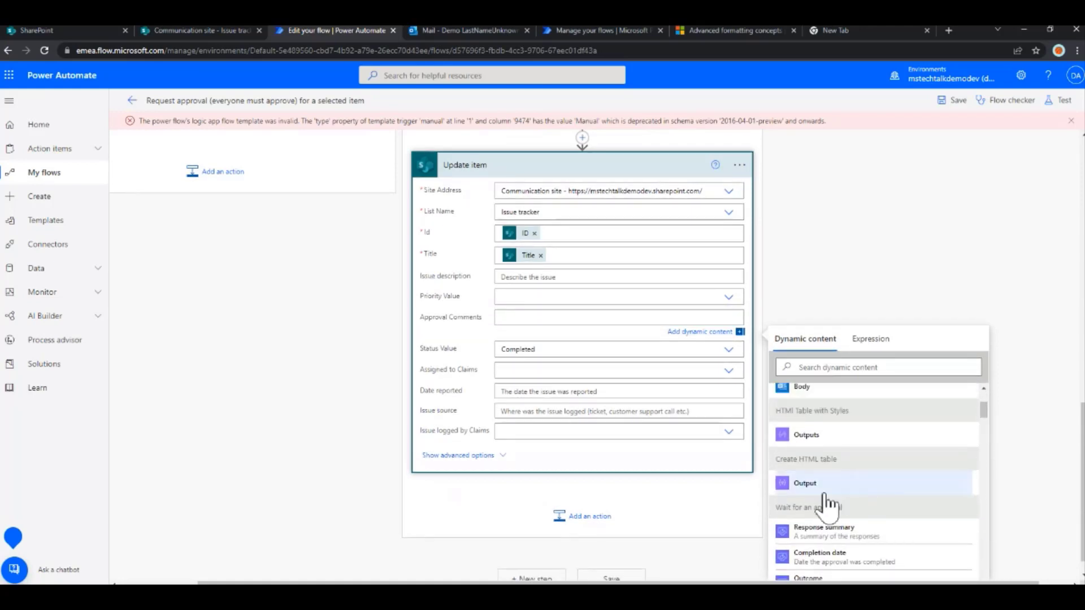
pyautogui.click(805, 484)
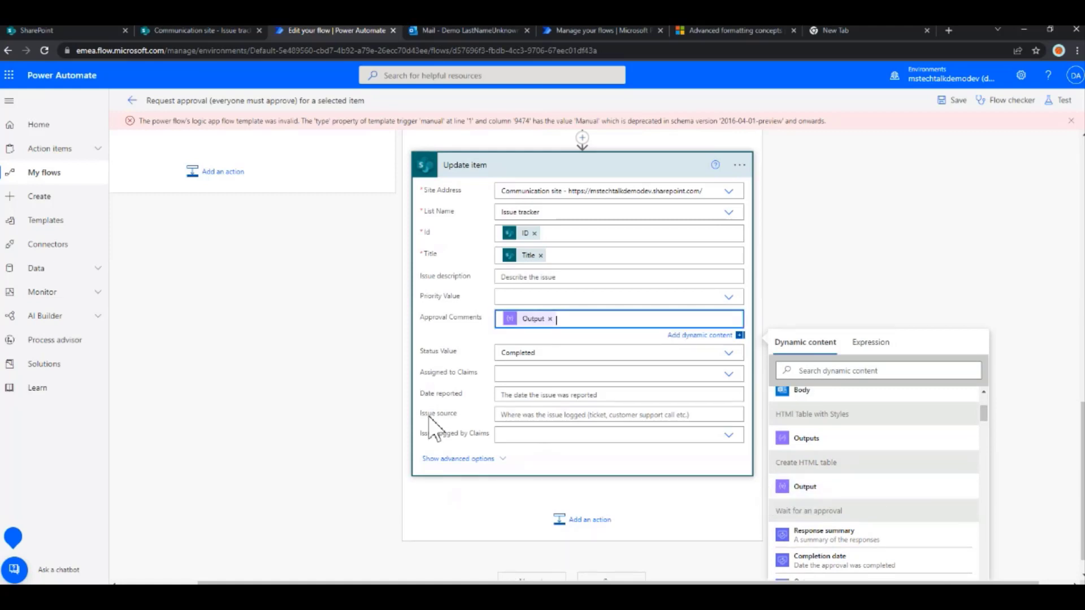
pyautogui.click(444, 399)
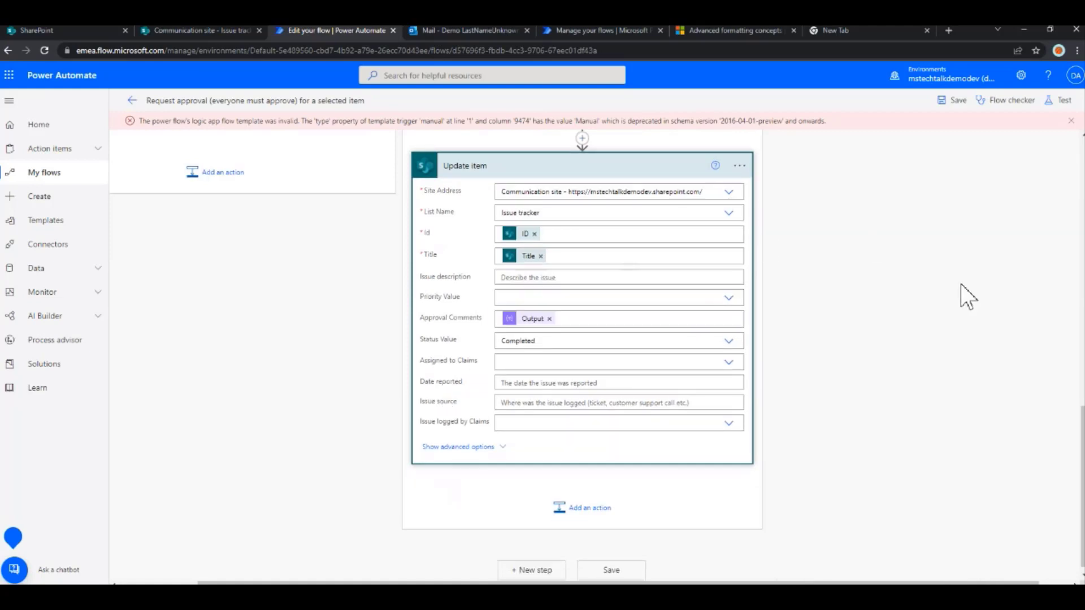
# Copy the configured Update item action and try to insert the copy after "Item rejected" in the If yes branch.
pyautogui.moveTo(1082, 435); pyautogui.dragTo(1082, 395)
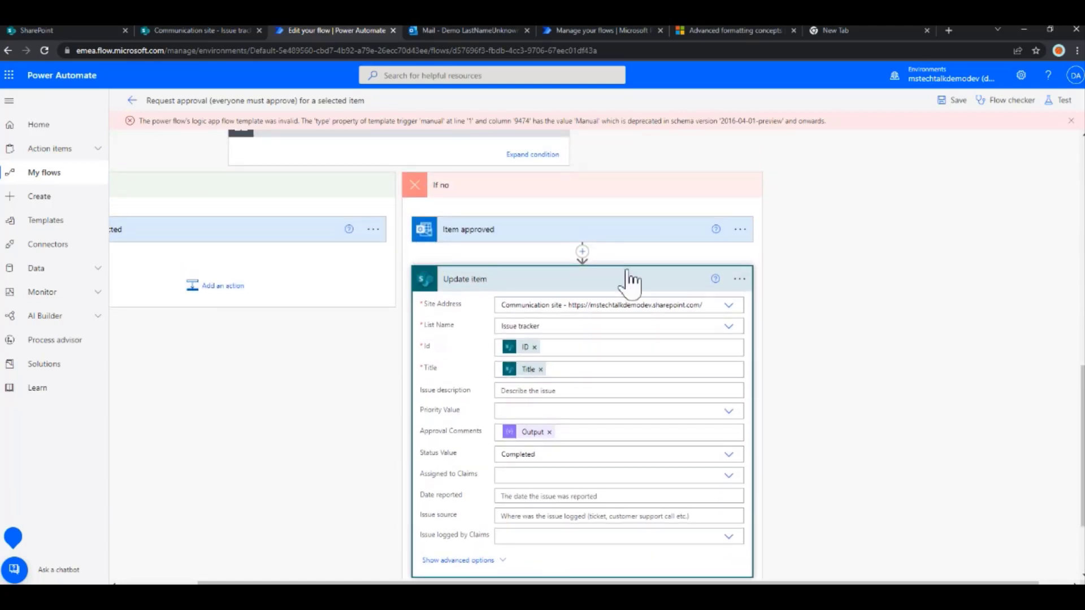
pyautogui.click(740, 279)
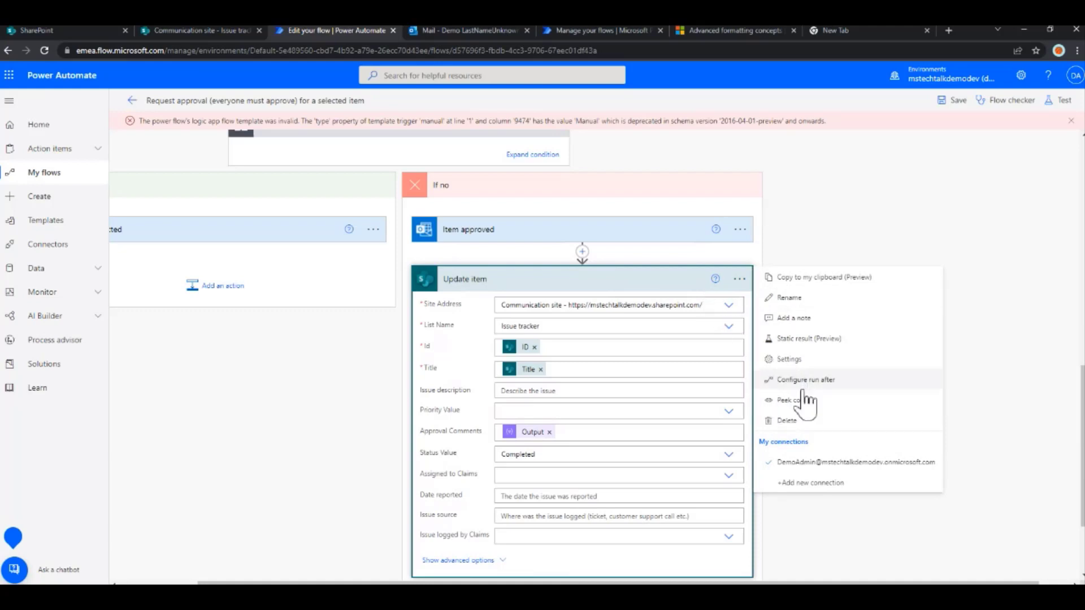
pyautogui.click(790, 280)
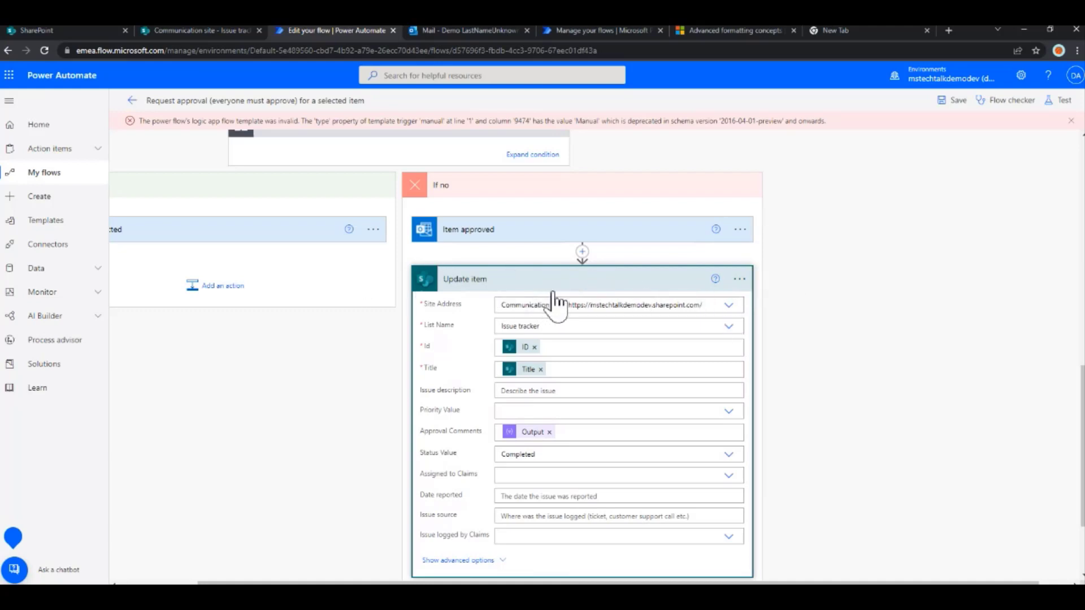
pyautogui.click(232, 288)
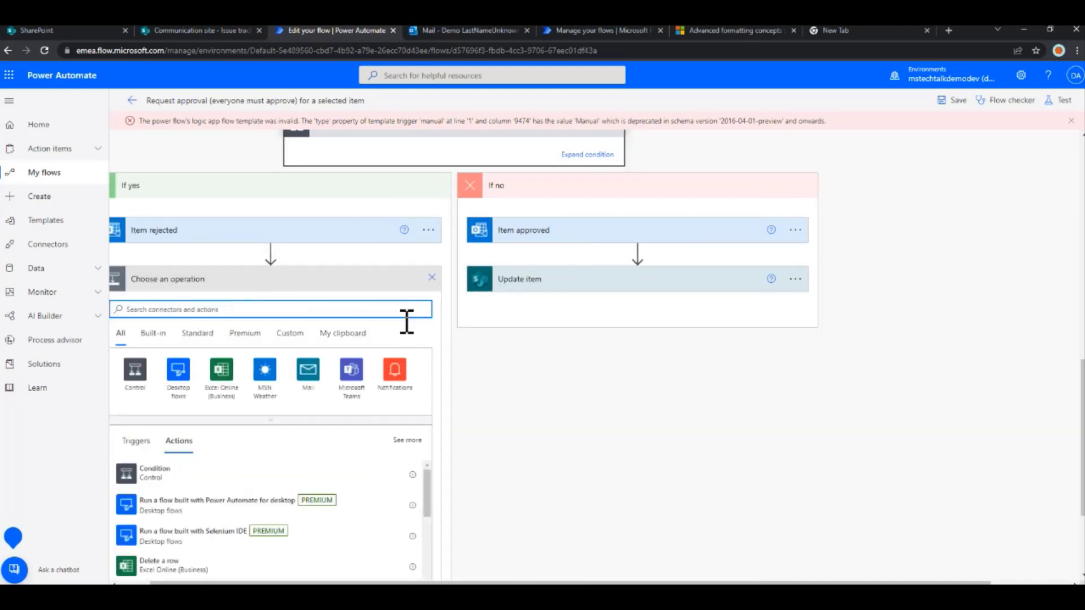
pyautogui.click(343, 333)
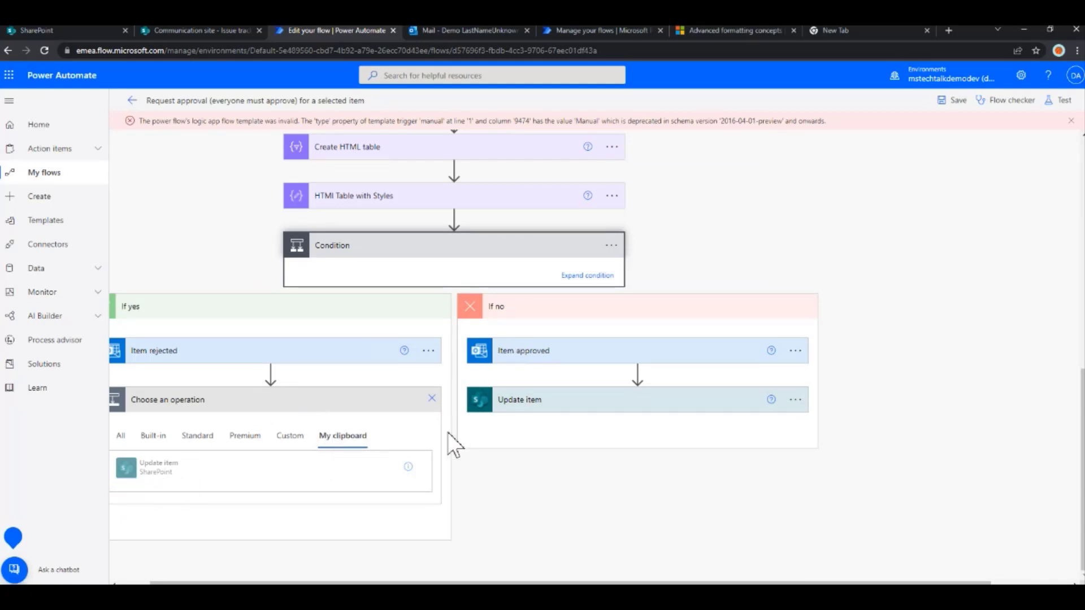
pyautogui.moveTo(408, 467)
pyautogui.click(432, 398)
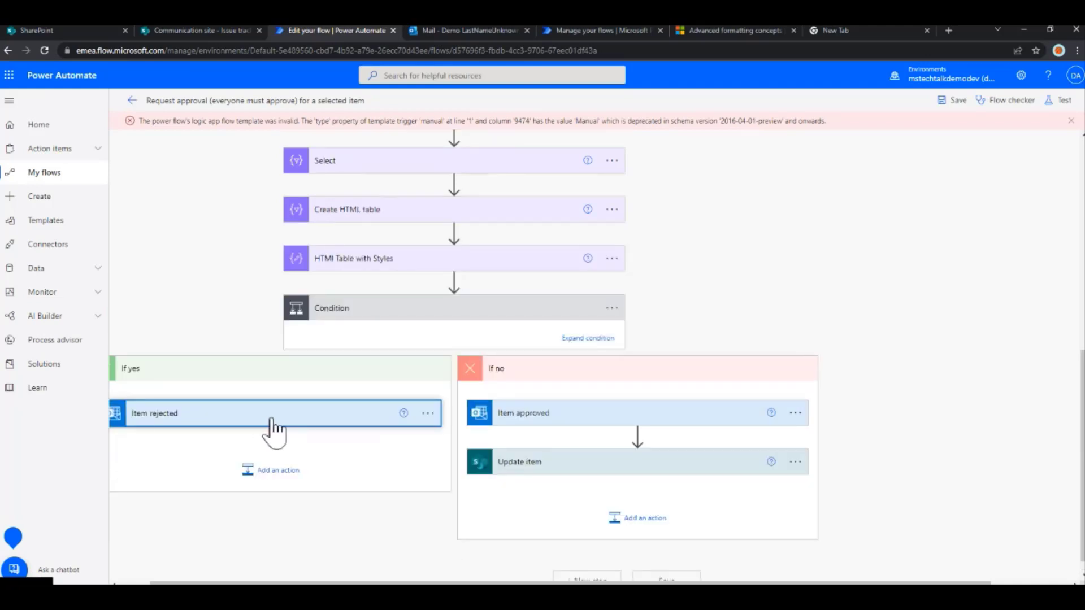
# Search for "update item" and add the SharePoint Update item action after "Item rejected" in the If yes branch.
pyautogui.click(272, 472)
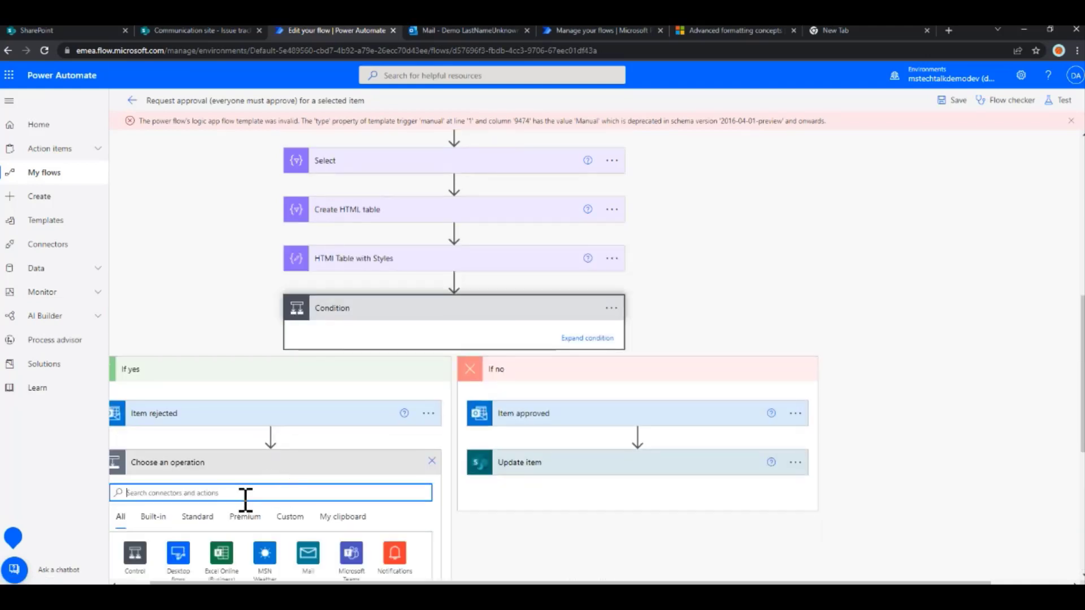
pyautogui.write('update')
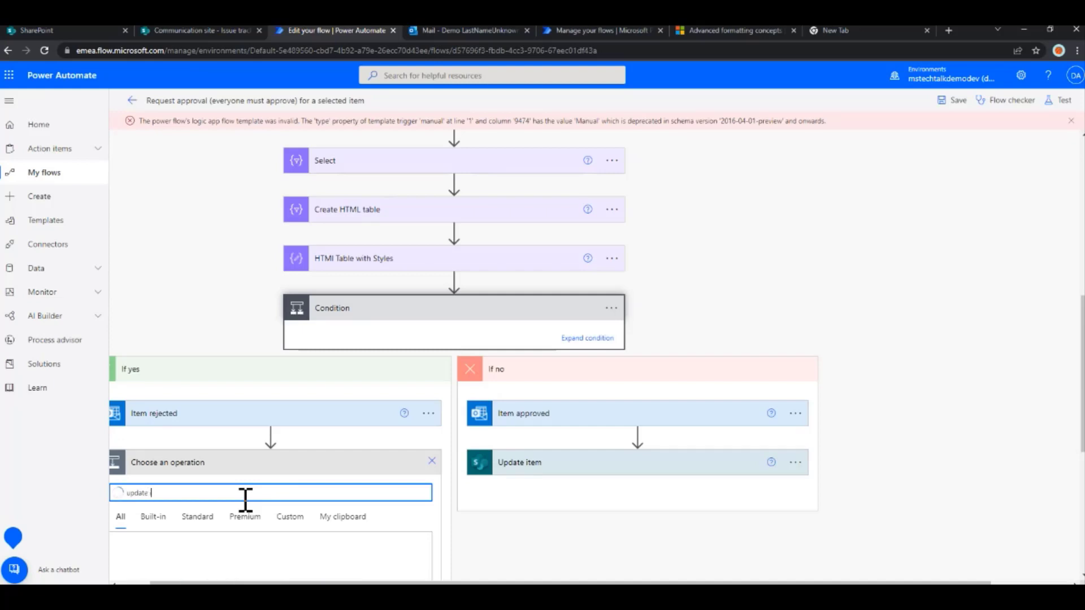
pyautogui.write(' item')
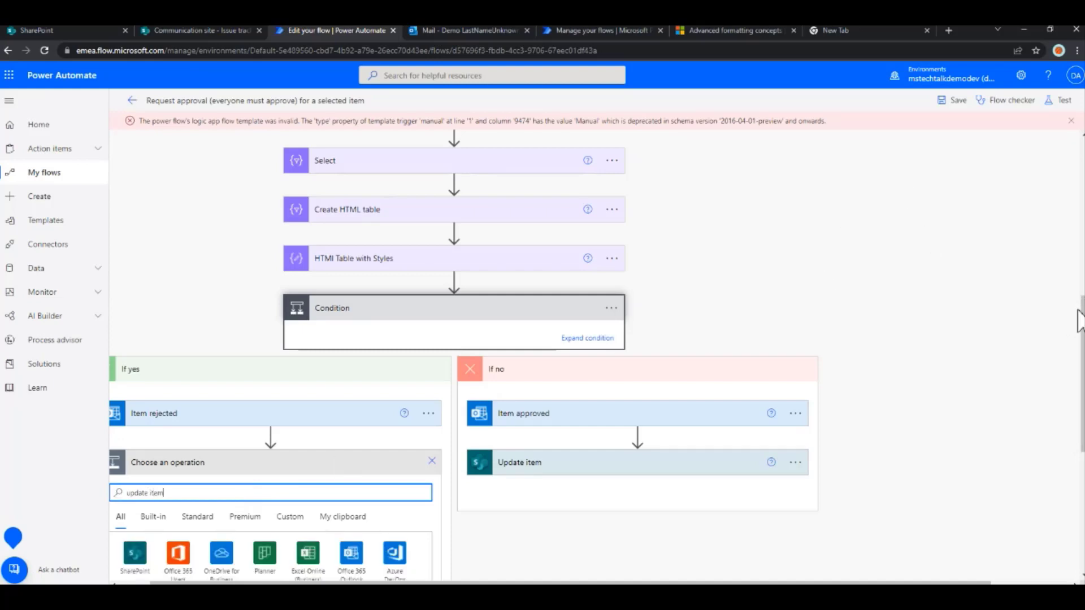
pyautogui.scroll(-6, 1080, 321)
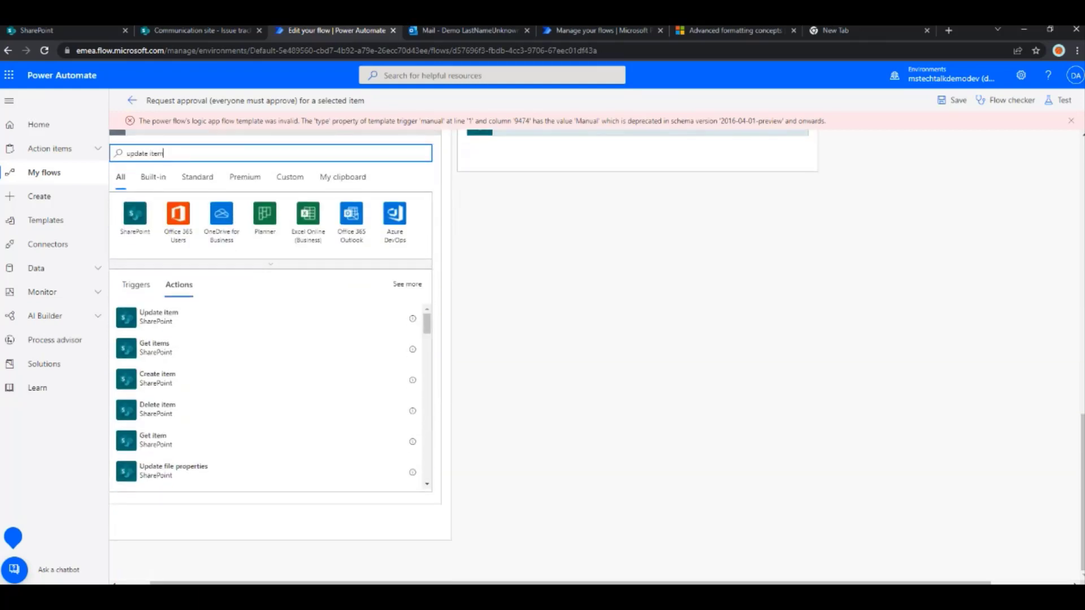
pyautogui.click(151, 321)
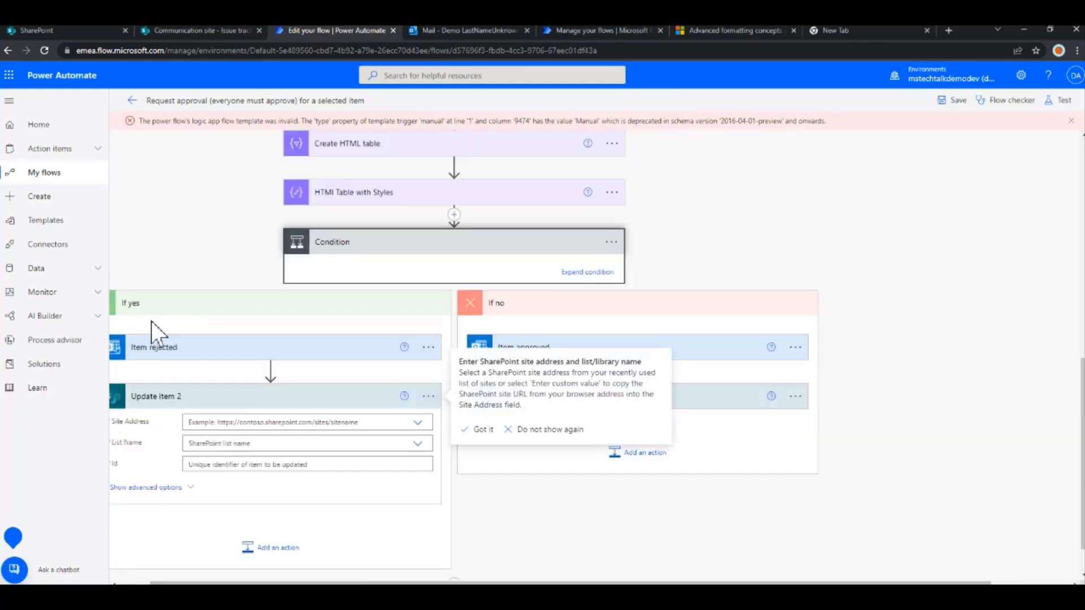
# Point the If yes branch's update action to the Communication site's address and the Issue tracker list.
pyautogui.click(419, 425)
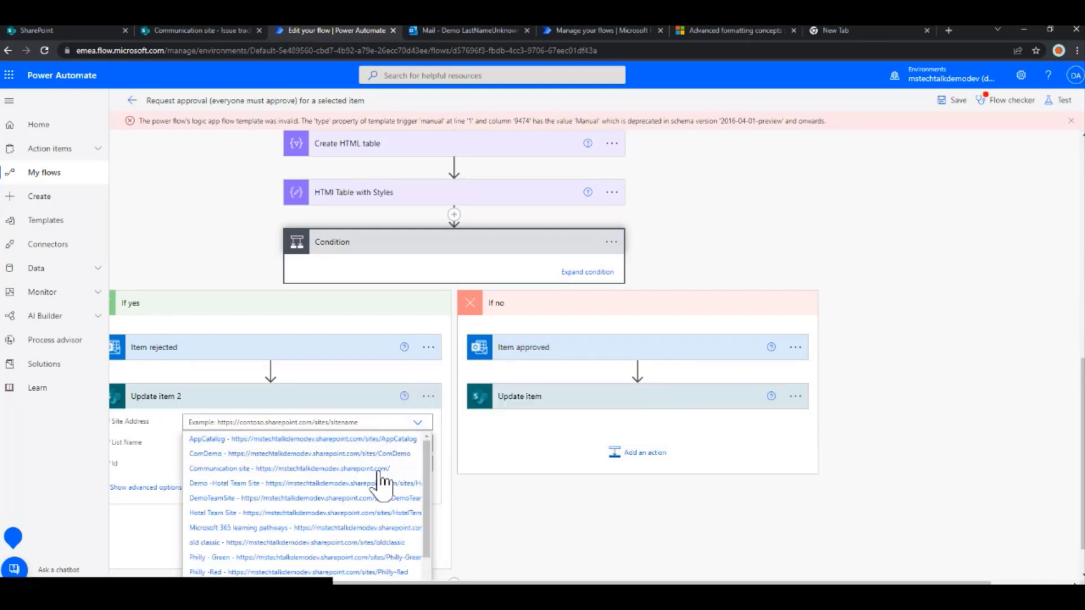
pyautogui.click(379, 470)
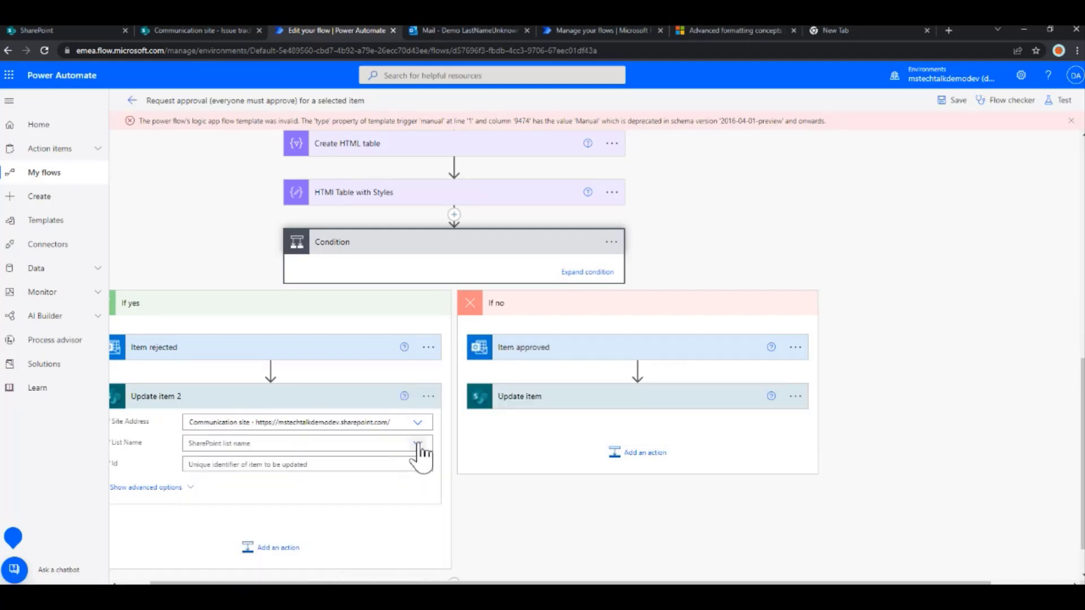
pyautogui.click(418, 445)
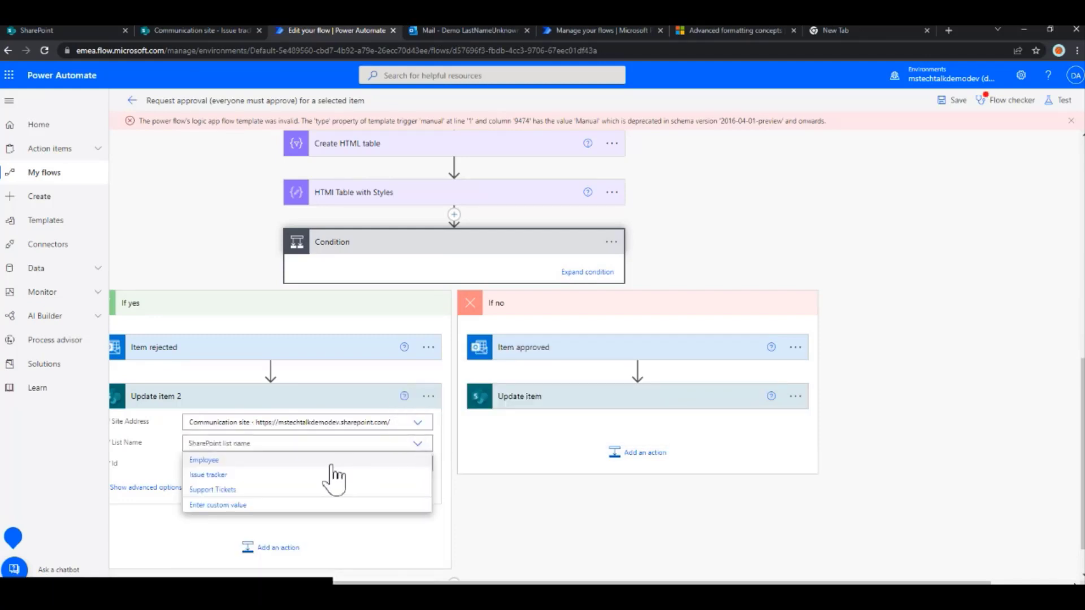
pyautogui.click(239, 476)
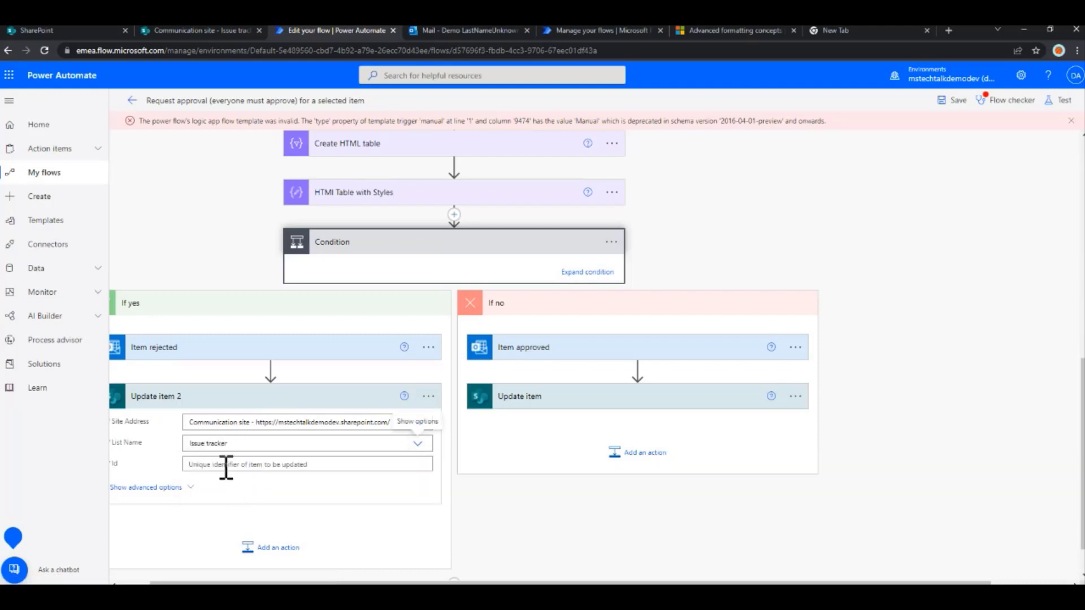
# Set the If yes branch update action's Id and Title to the dynamic ID and Title values from Get item.
pyautogui.click(225, 465)
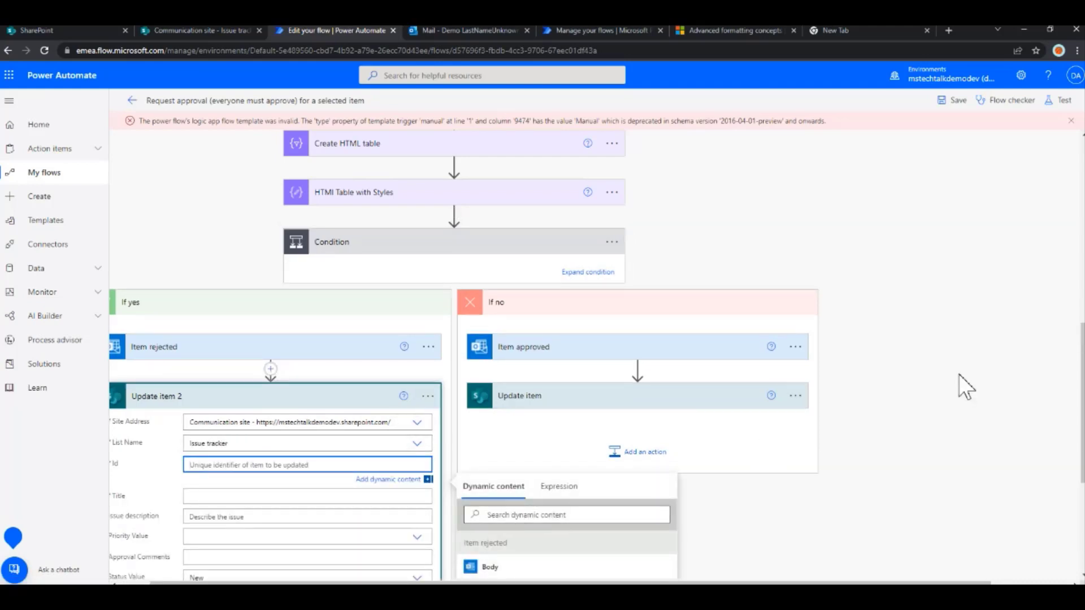
pyautogui.moveTo(1082, 379); pyautogui.dragTo(1083, 458)
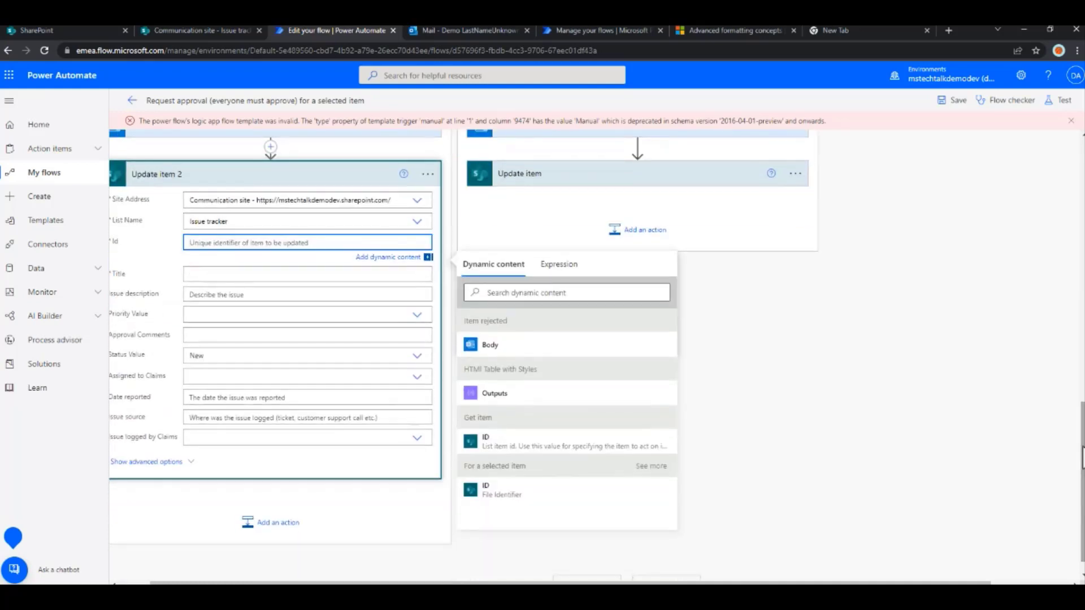
pyautogui.click(485, 446)
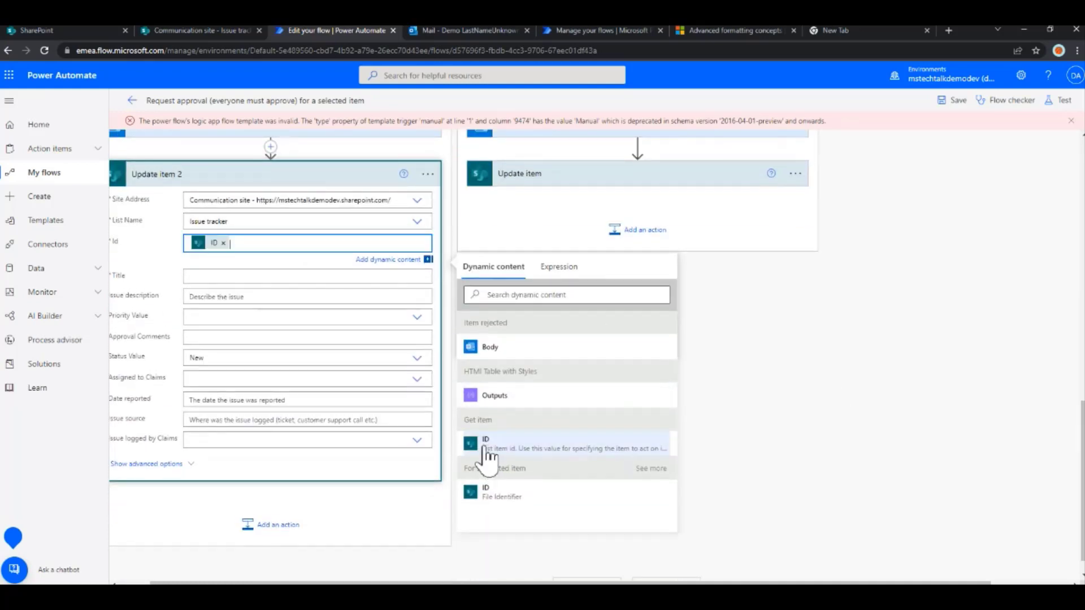
pyautogui.click(231, 277)
pyautogui.click(523, 328)
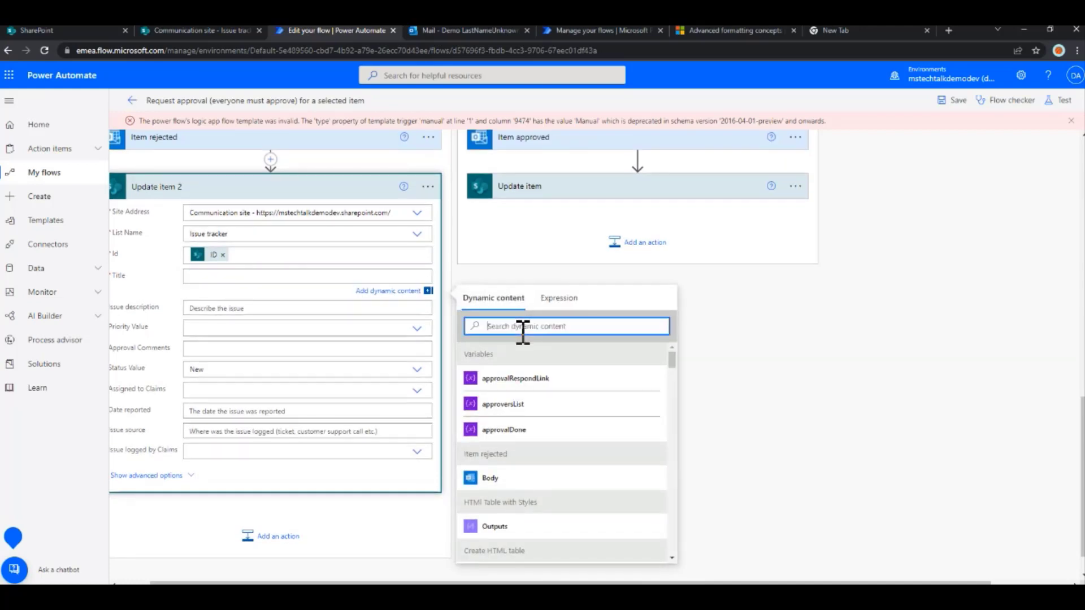
pyautogui.write('titl')
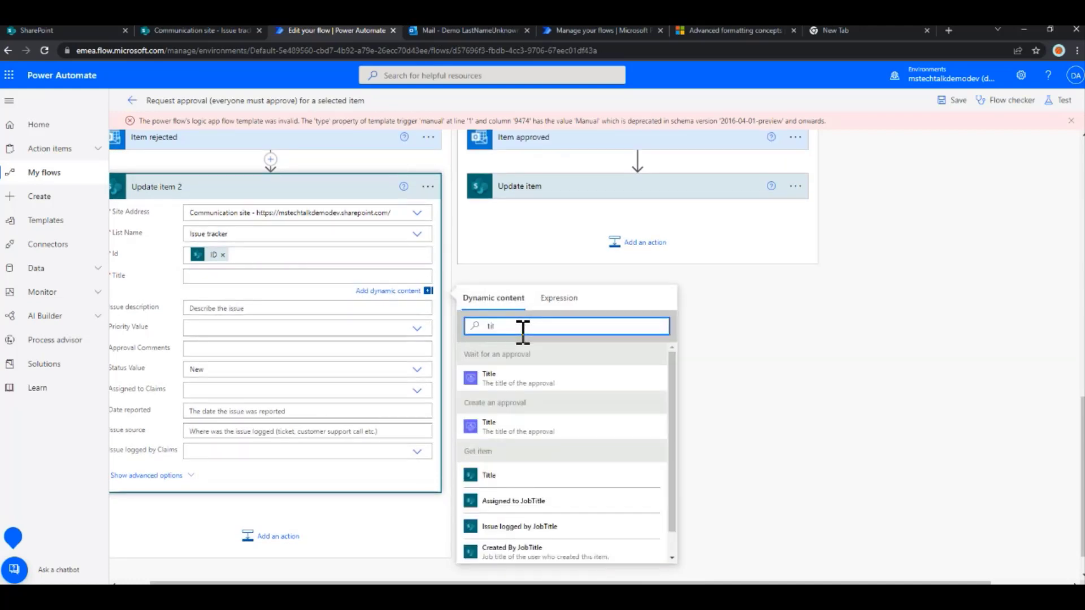
pyautogui.click(475, 476)
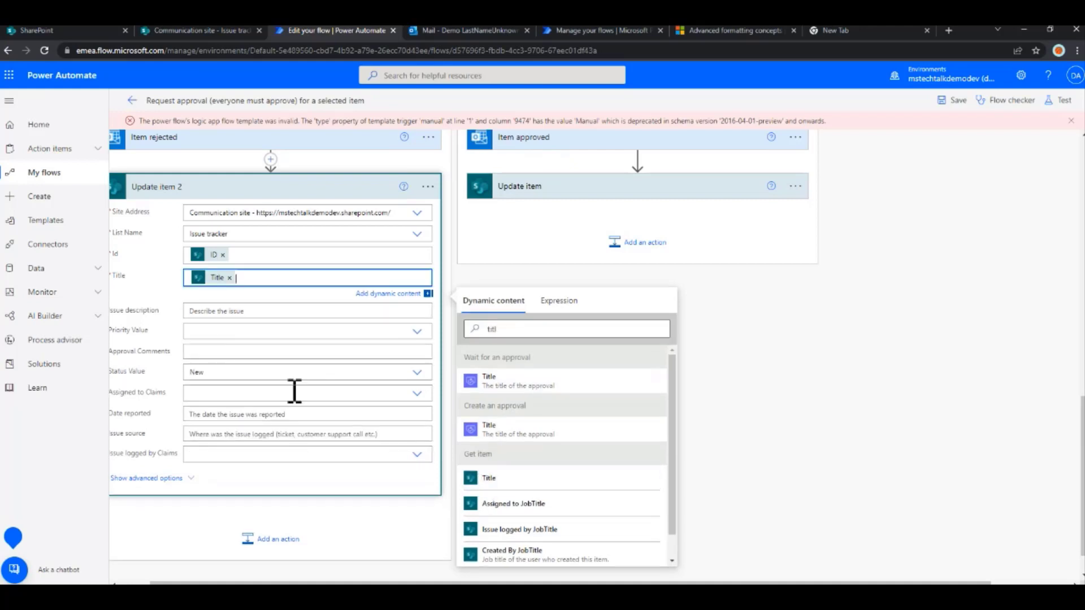
# Set the If yes branch update action's Status Value to Rejected and its Approval Comments to the Output from Create HTML table.
pyautogui.click(227, 377)
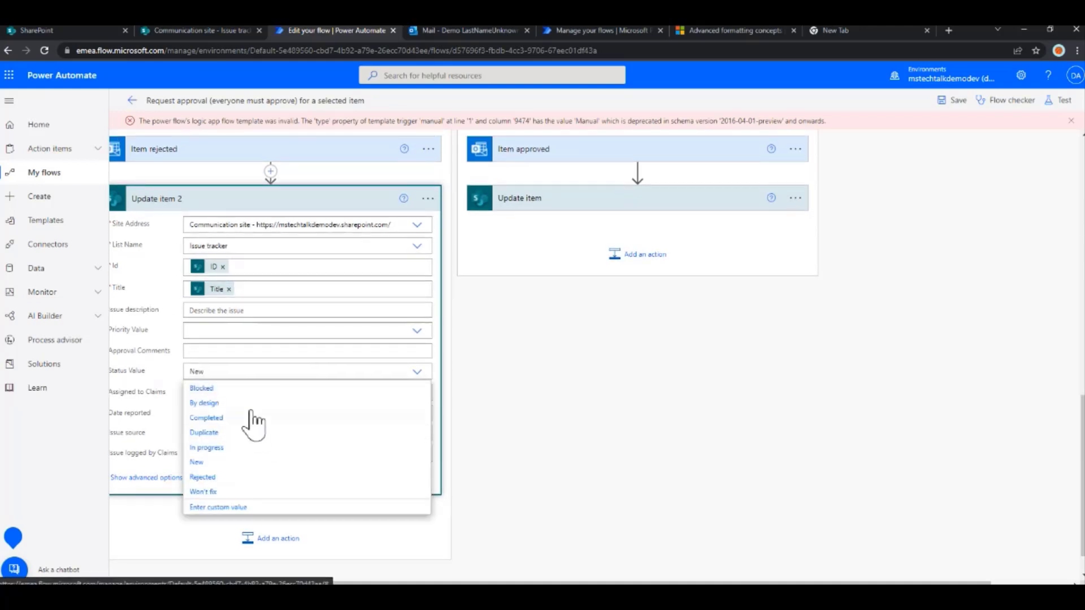
pyautogui.click(229, 478)
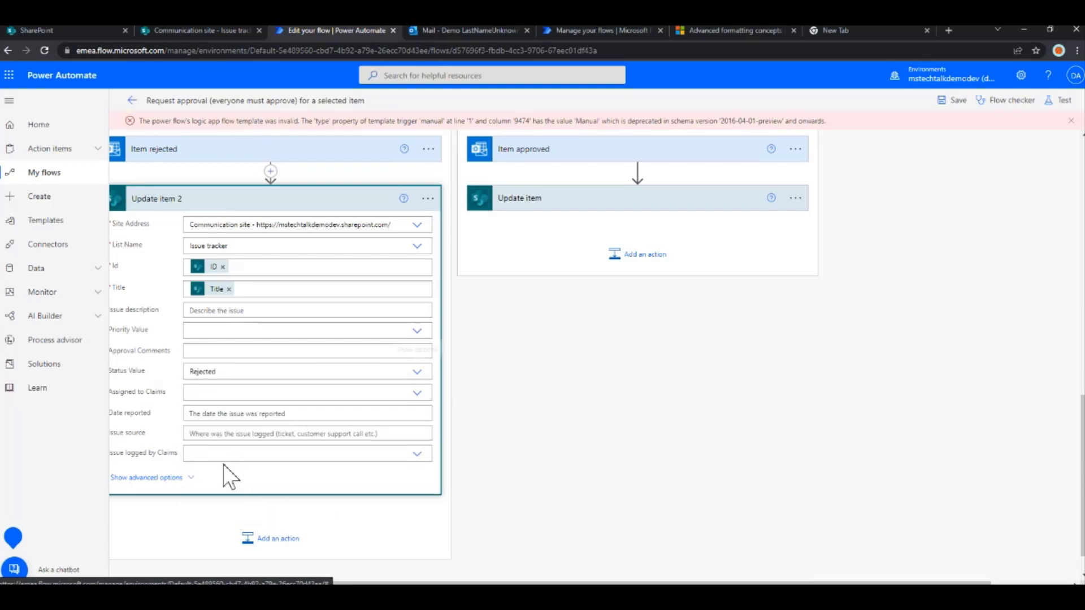
pyautogui.click(203, 353)
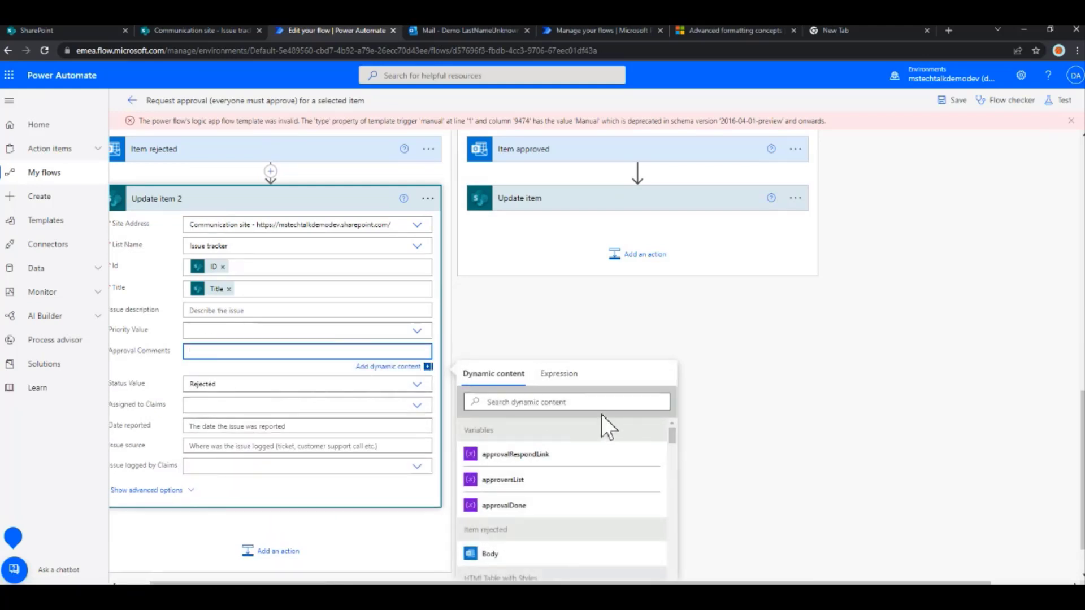
pyautogui.moveTo(673, 440)
pyautogui.mouseDown()
pyautogui.moveTo(672, 466)
pyautogui.moveTo(672, 449)
pyautogui.mouseUp()
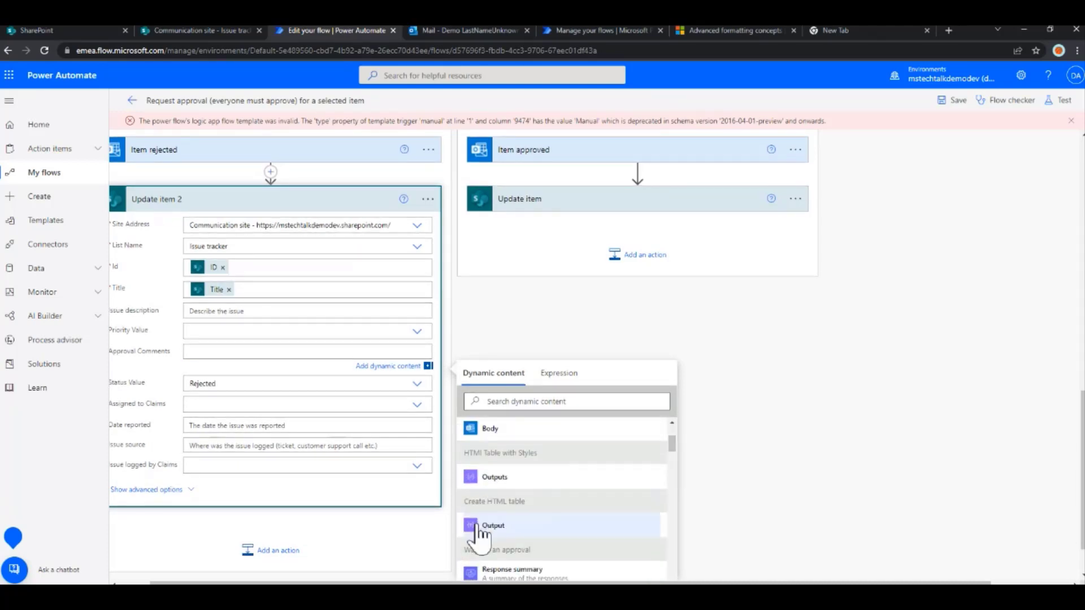
pyautogui.click(479, 527)
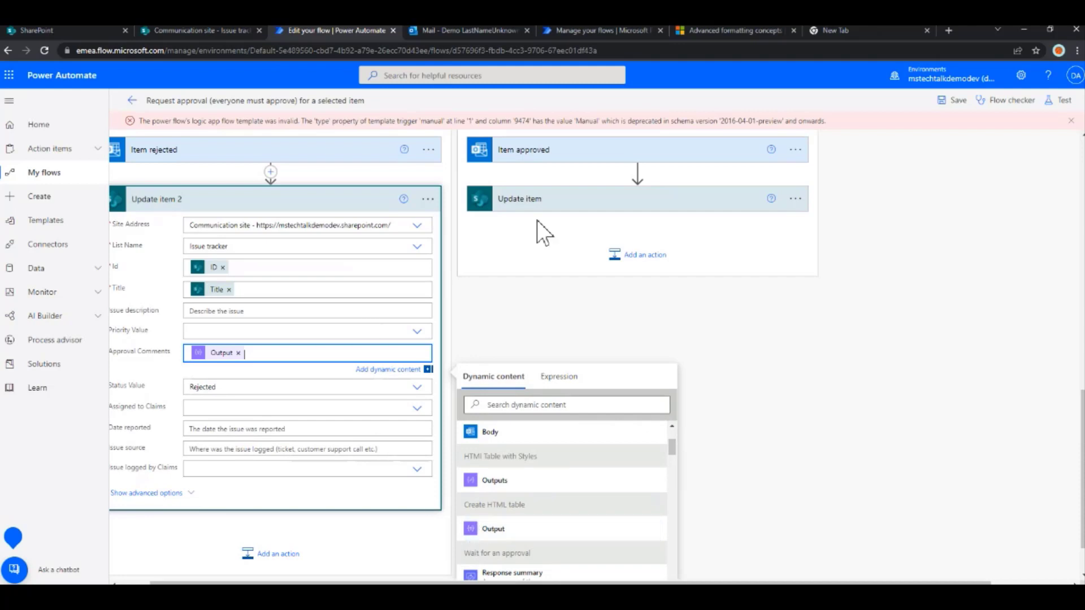
# Save the approval flow and switch to the Communication site's Issue tracker list in SharePoint.
pyautogui.click(950, 102)
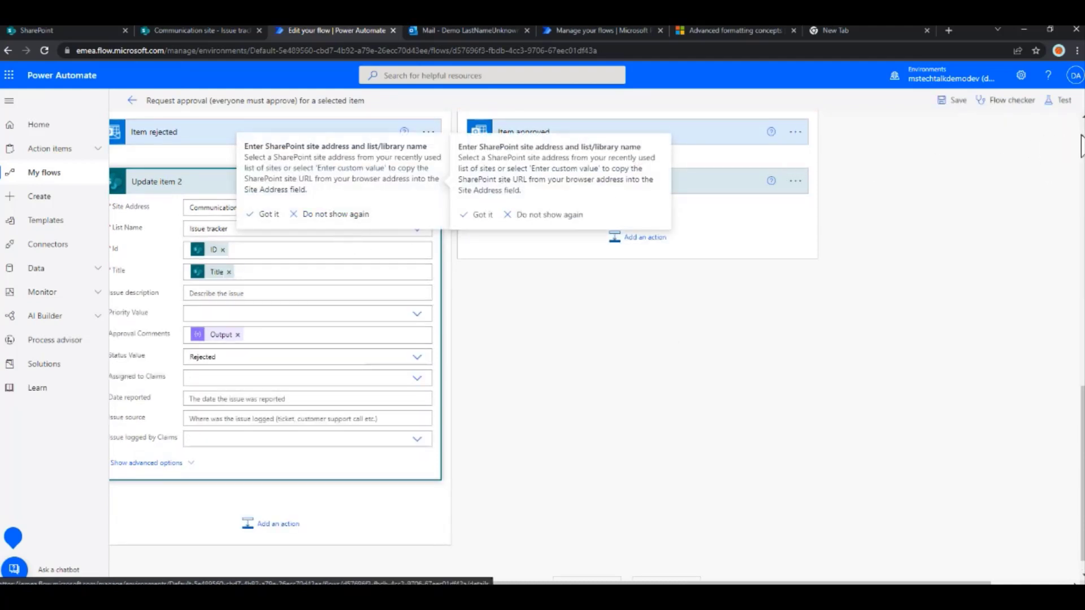
pyautogui.scroll(15, 1081, 146)
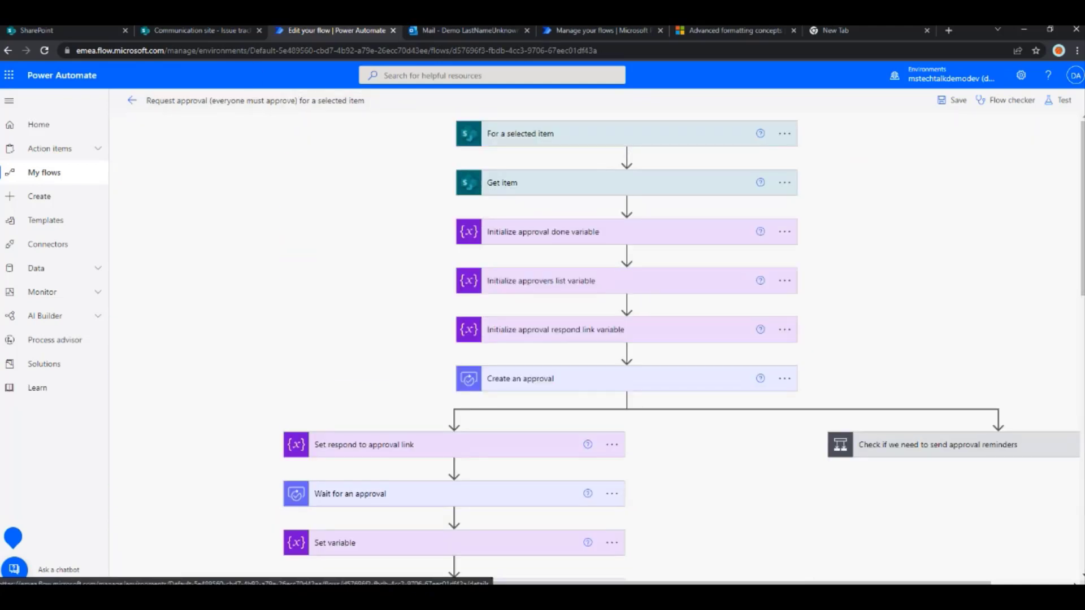
pyautogui.click(182, 29)
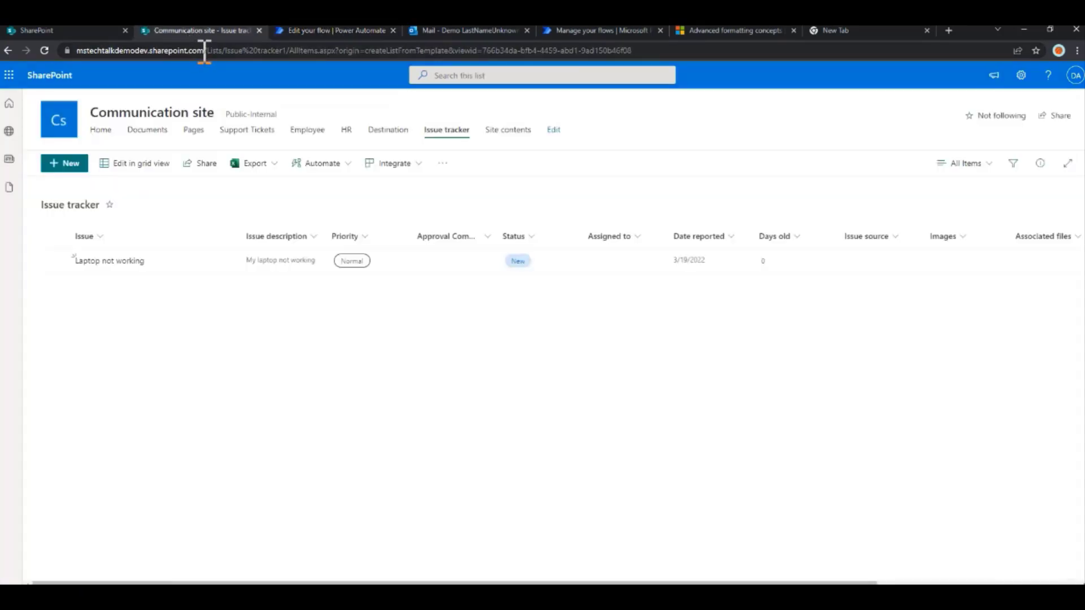
# Reload the Issue tracker list, select the Laptop not working item and show the automation flows available for it.
pyautogui.click(200, 49)
pyautogui.press('Return')
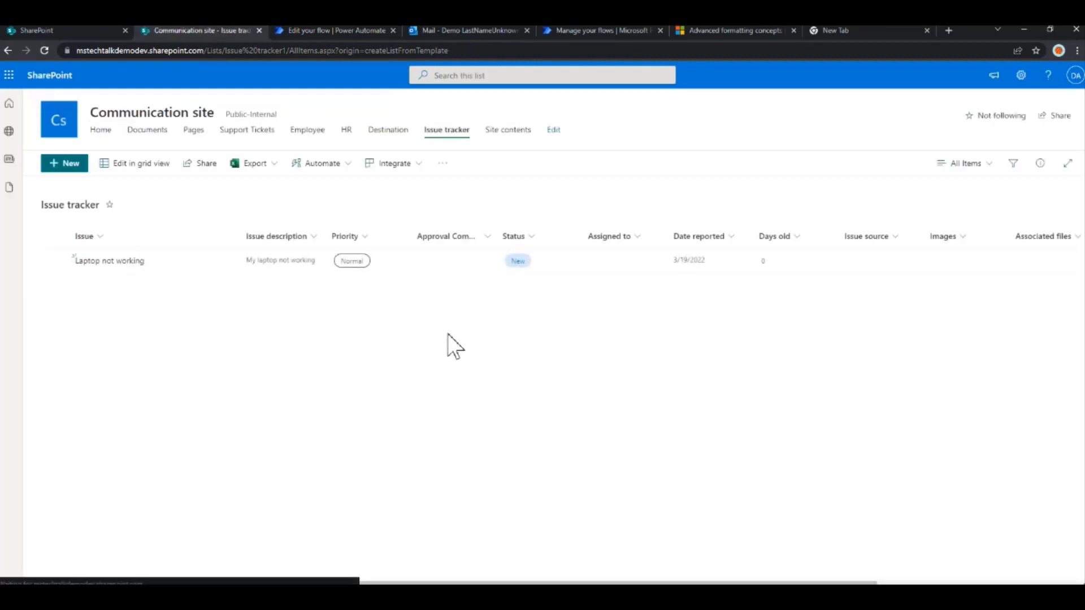
pyautogui.click(417, 268)
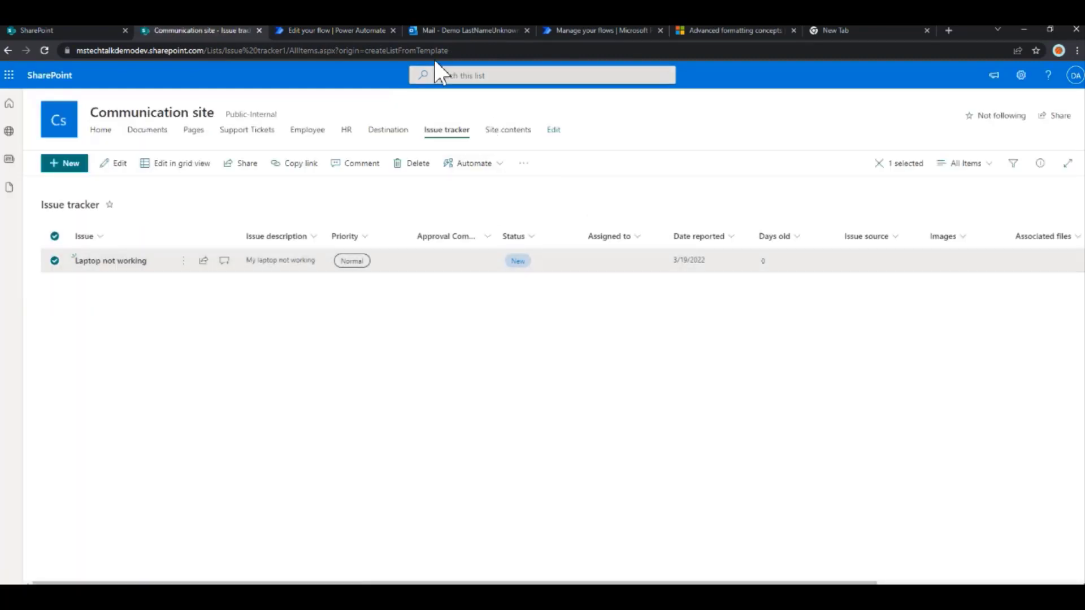
pyautogui.click(327, 30)
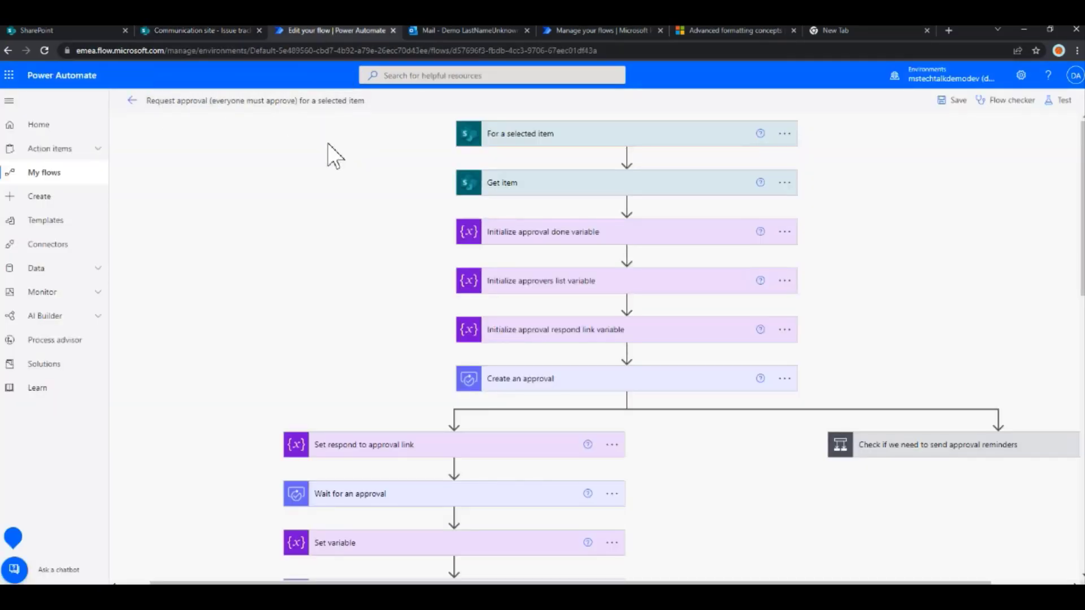
pyautogui.click(206, 34)
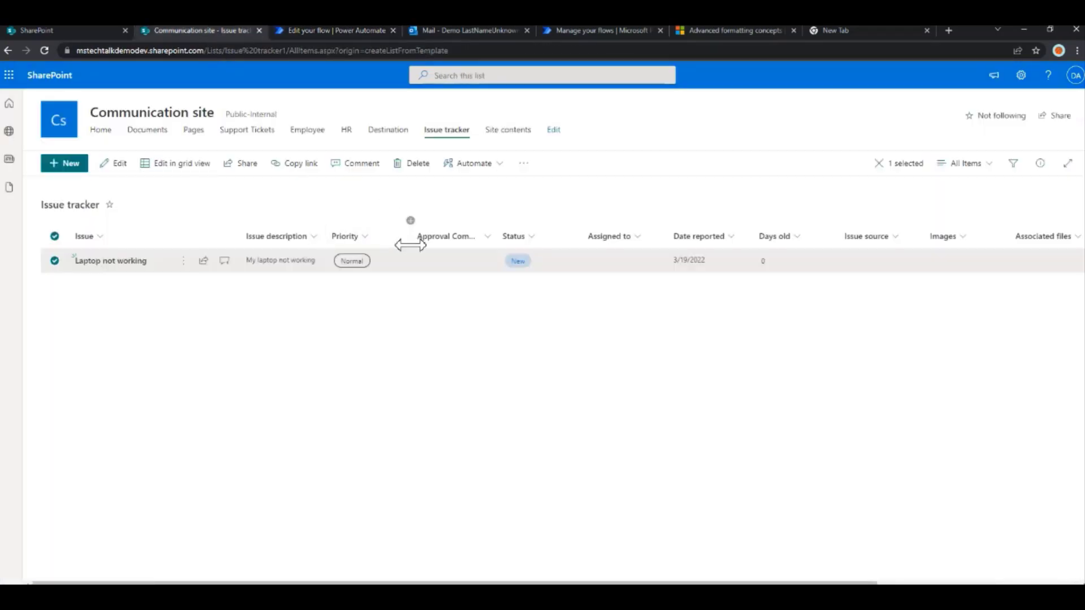
pyautogui.click(500, 169)
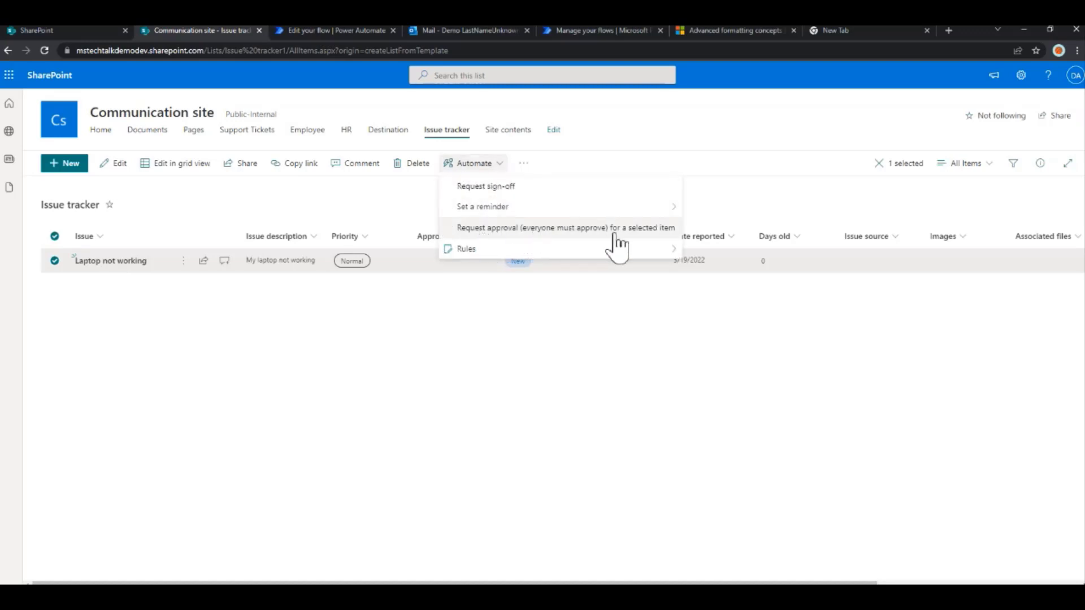
# Rename the approval flow in Power Automate as M365 Discovery Series Approval and save it.
pyautogui.click(328, 31)
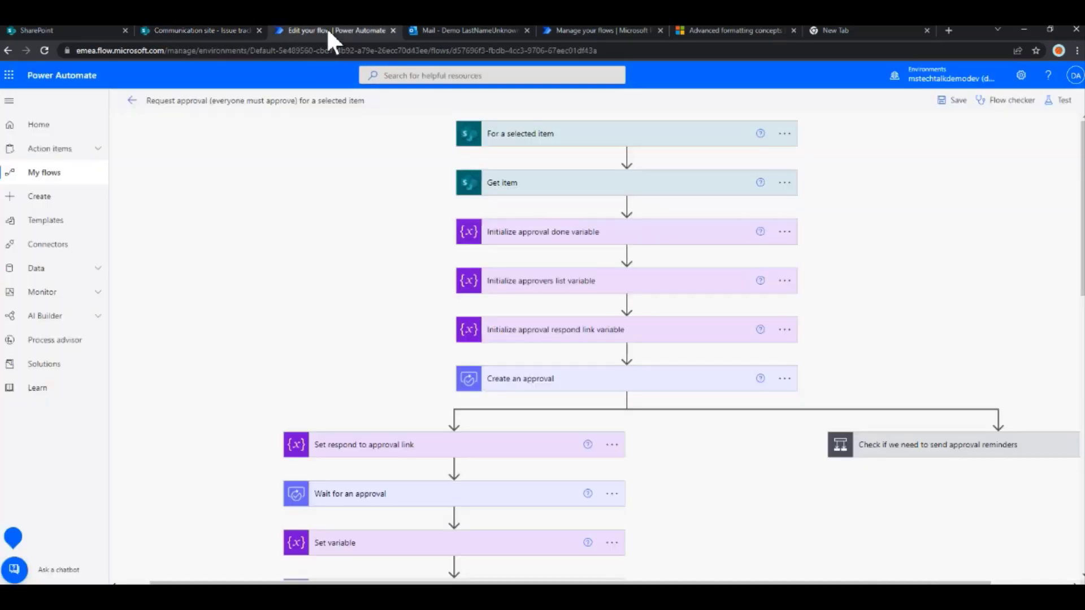
pyautogui.click(334, 101)
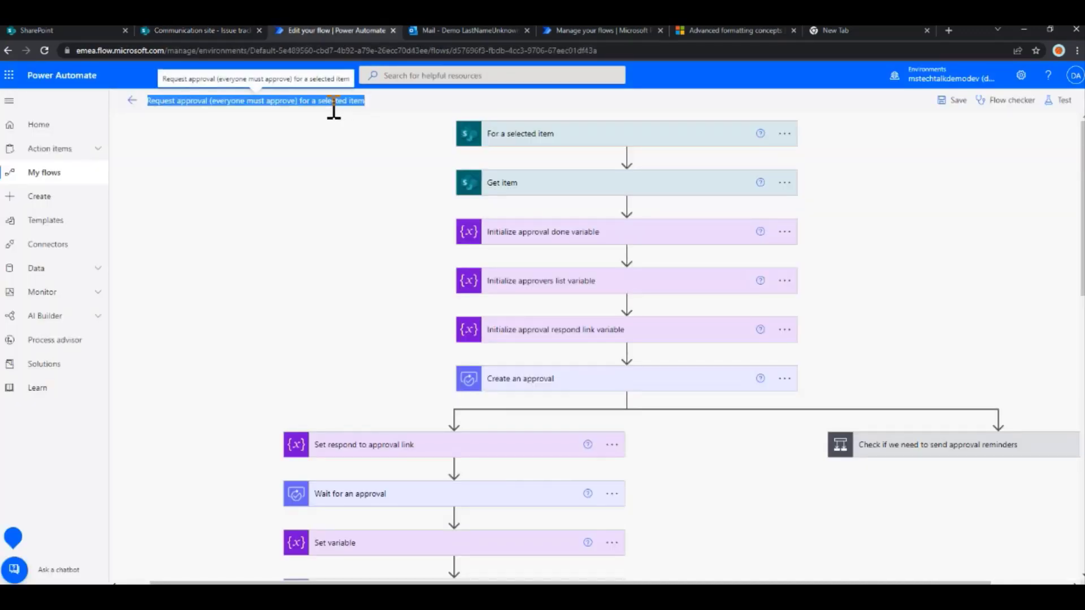
pyautogui.write('M365')
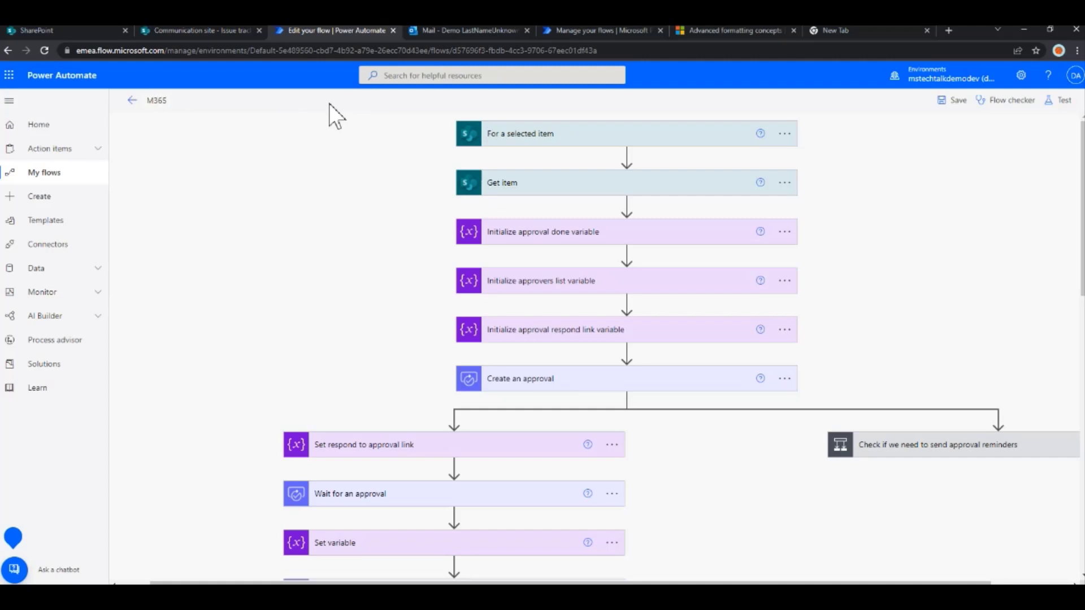
pyautogui.write(' Discovery Series Approval')
pyautogui.click(957, 100)
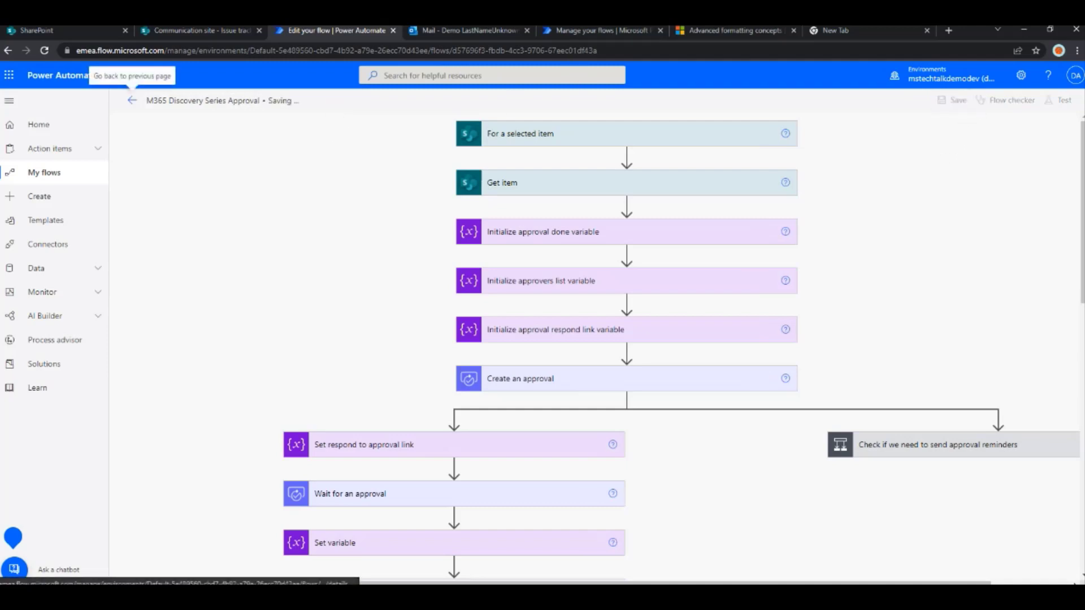
# Return to the SharePoint Issue tracker list, reload it and check the selected laptop item's automation options for the renamed flow.
pyautogui.click(214, 31)
pyautogui.click(225, 51)
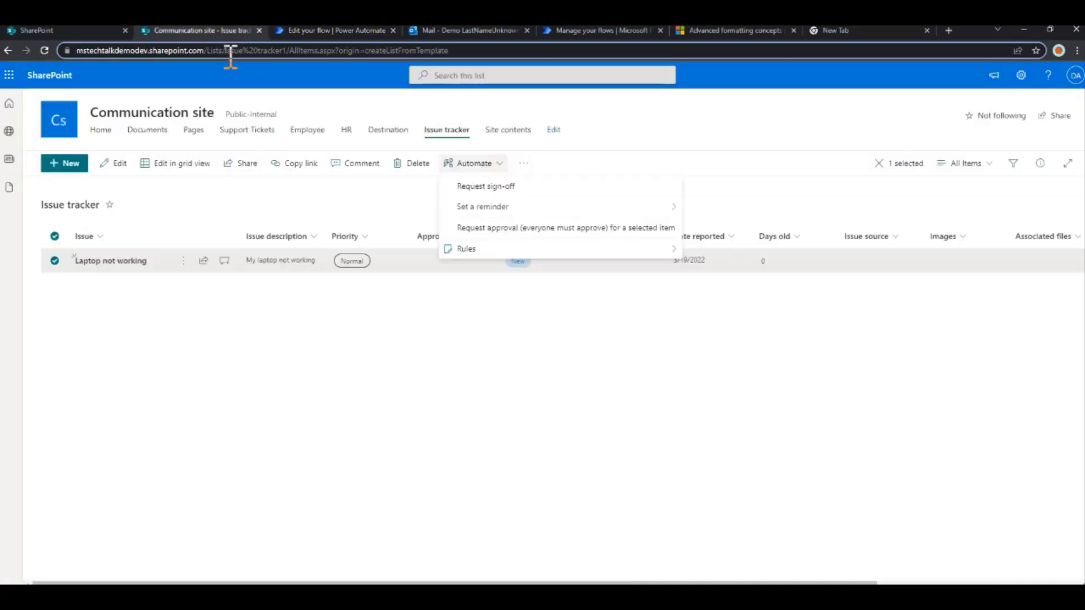
pyautogui.press('Return')
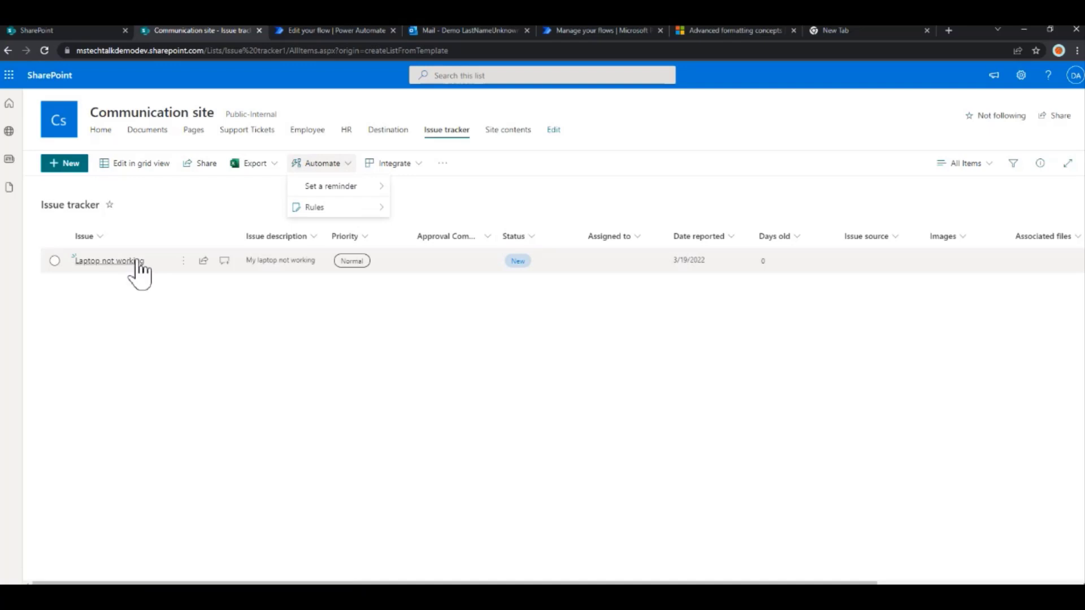
pyautogui.click(183, 262)
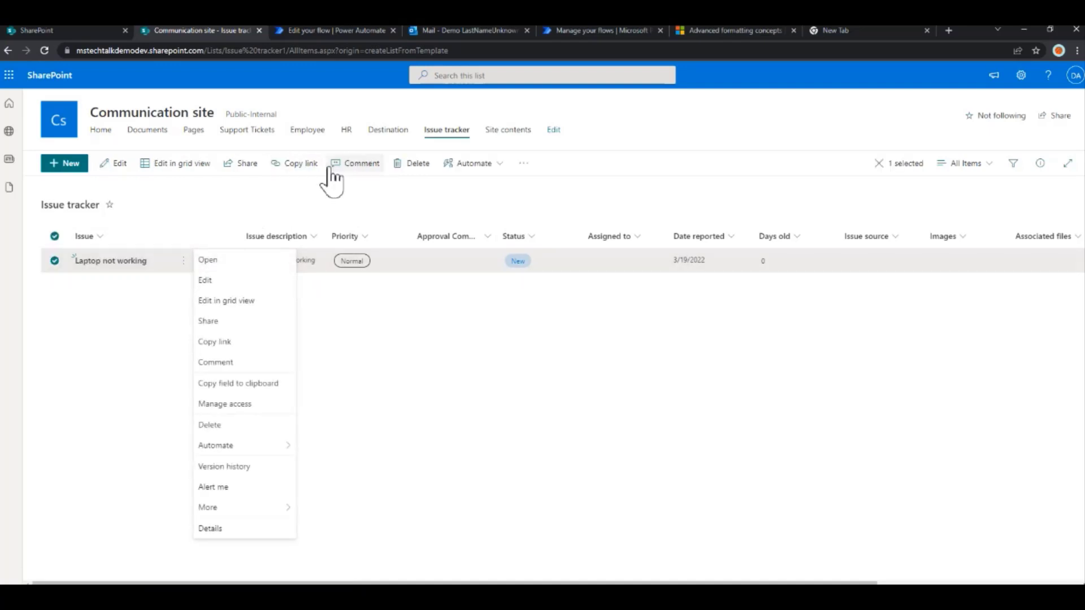
pyautogui.click(505, 167)
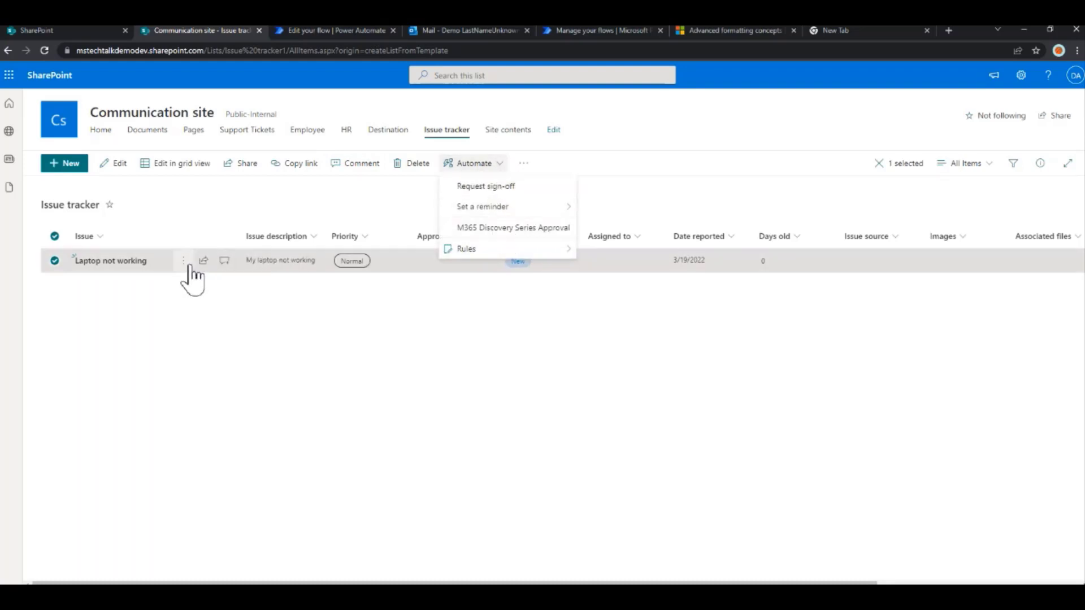
# Start the M365 Discovery Series Approval flow on the Laptop not working item and continue past its connection sign-in check.
pyautogui.click(184, 262)
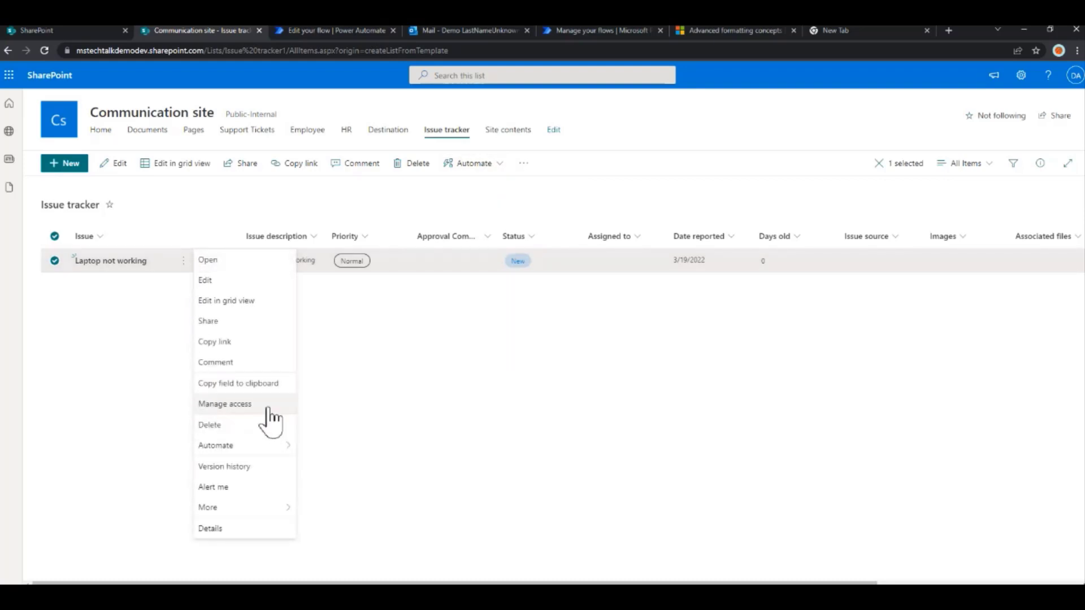
pyautogui.moveTo(276, 510)
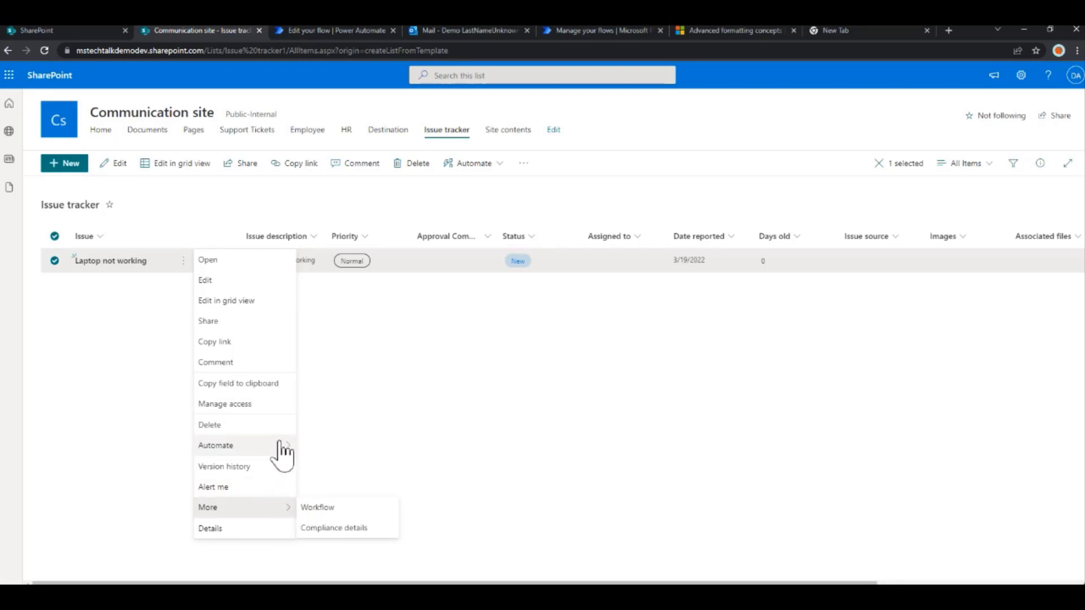
pyautogui.moveTo(285, 446)
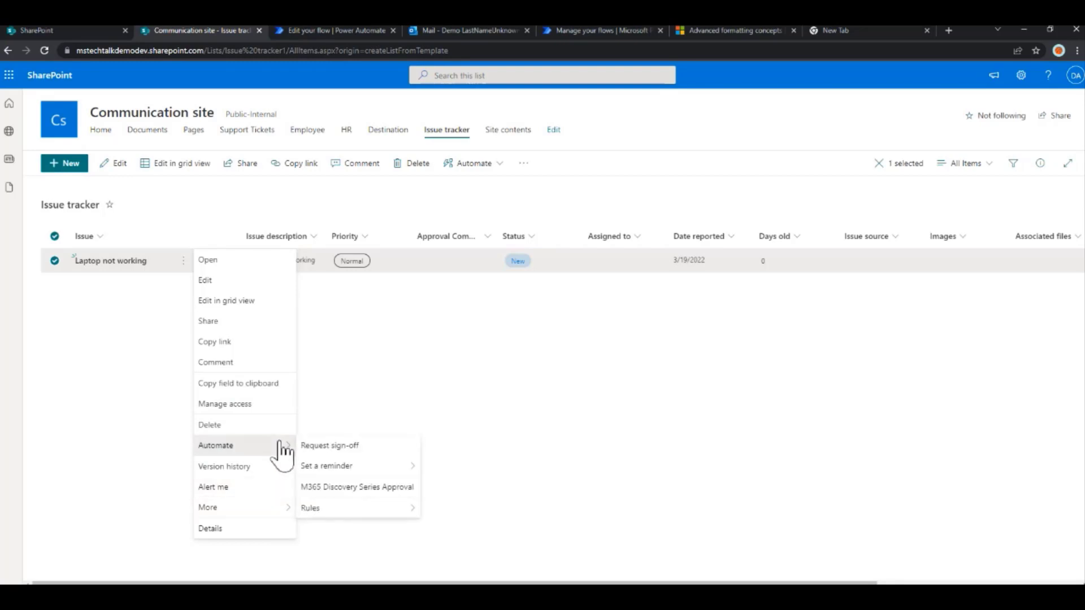
pyautogui.click(354, 488)
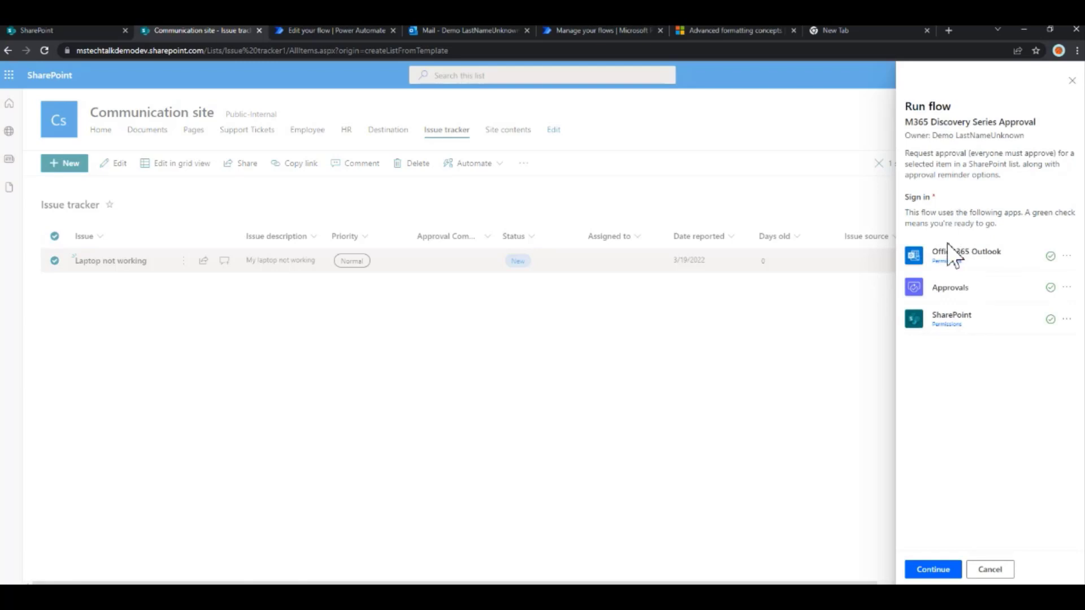
pyautogui.click(939, 570)
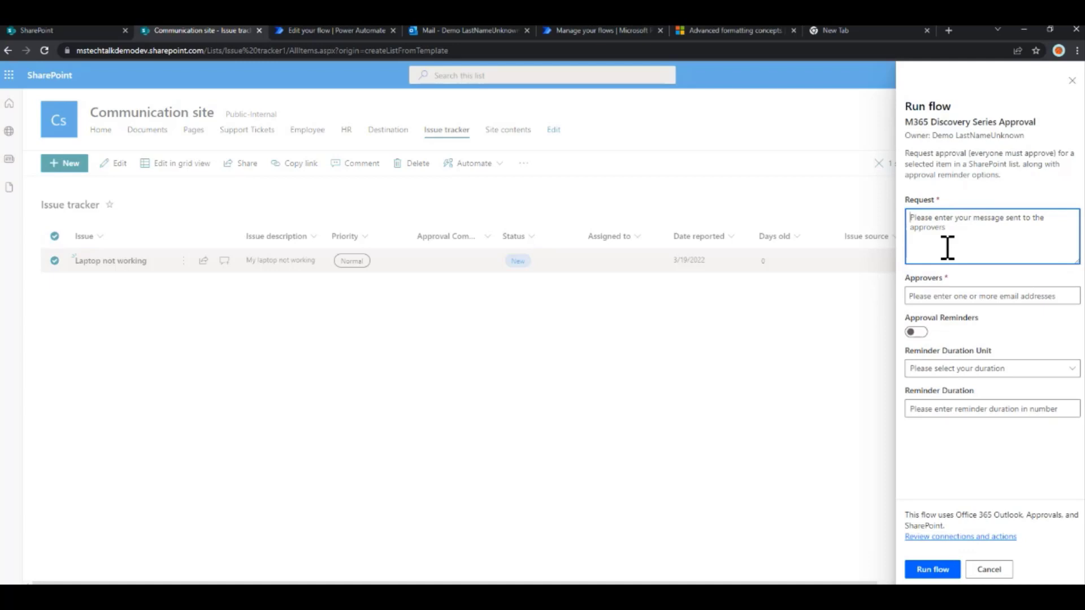
# Enter "Need it resolved asap" as the flow's request message to the approvers.
pyautogui.write('Need app')
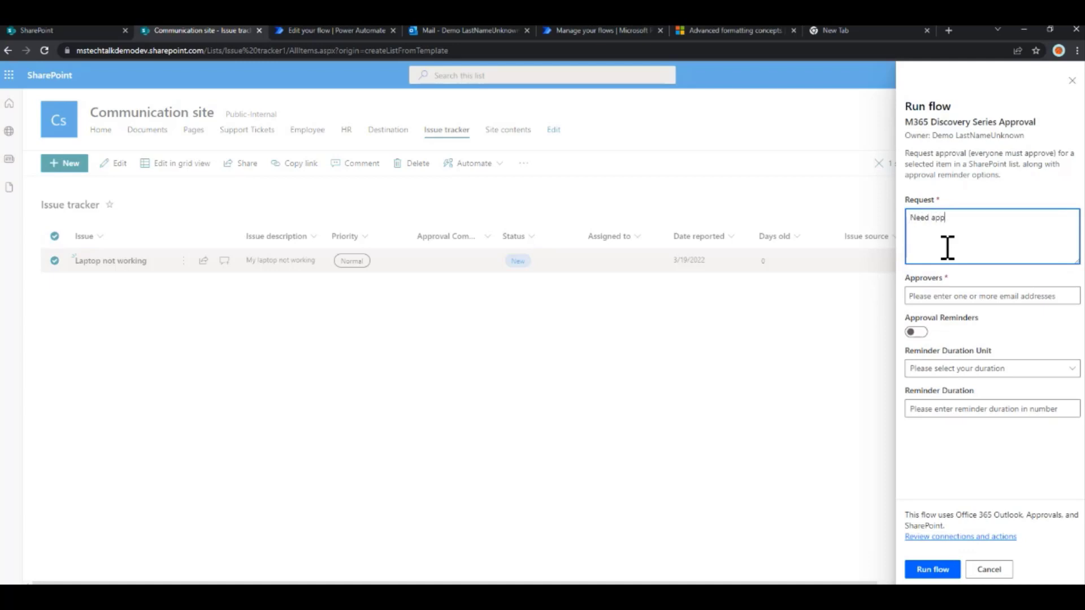
pyautogui.write('roval')
pyautogui.press('BackSpace')
pyautogui.press('BackSpace')
pyautogui.press('BackSpace')
pyautogui.press('BackSpace')
pyautogui.press('BackSpace')
pyautogui.press('BackSpace')
pyautogui.press('BackSpace')
pyautogui.press('BackSpace')
pyautogui.write('it resolved asa')
# Add the suggested colleague as the approver by entering the person's first name.
pyautogui.click(939, 295)
pyautogui.write('alex')
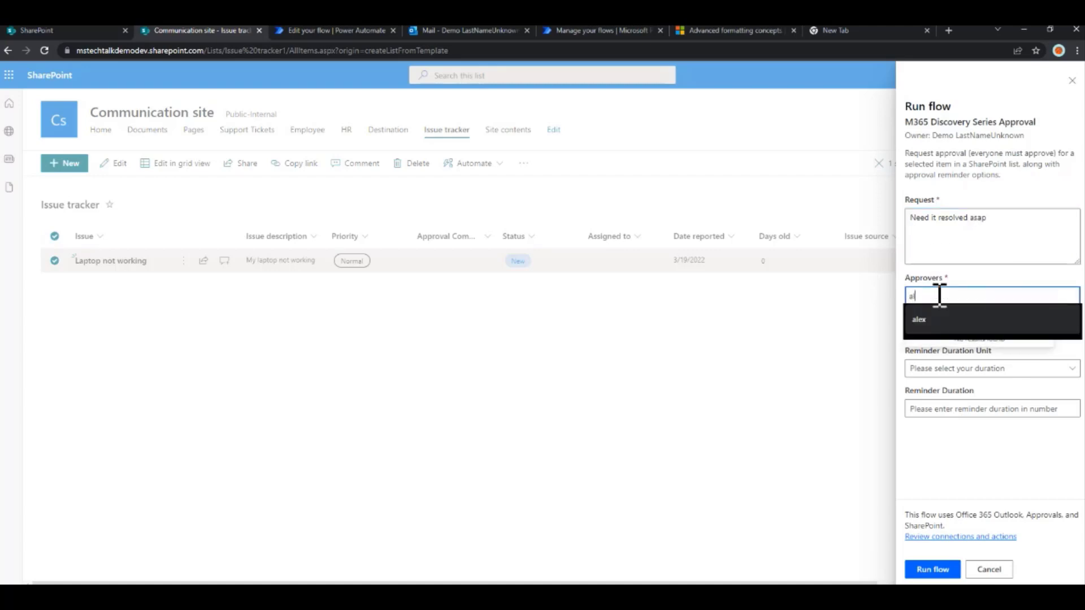
pyautogui.click(922, 322)
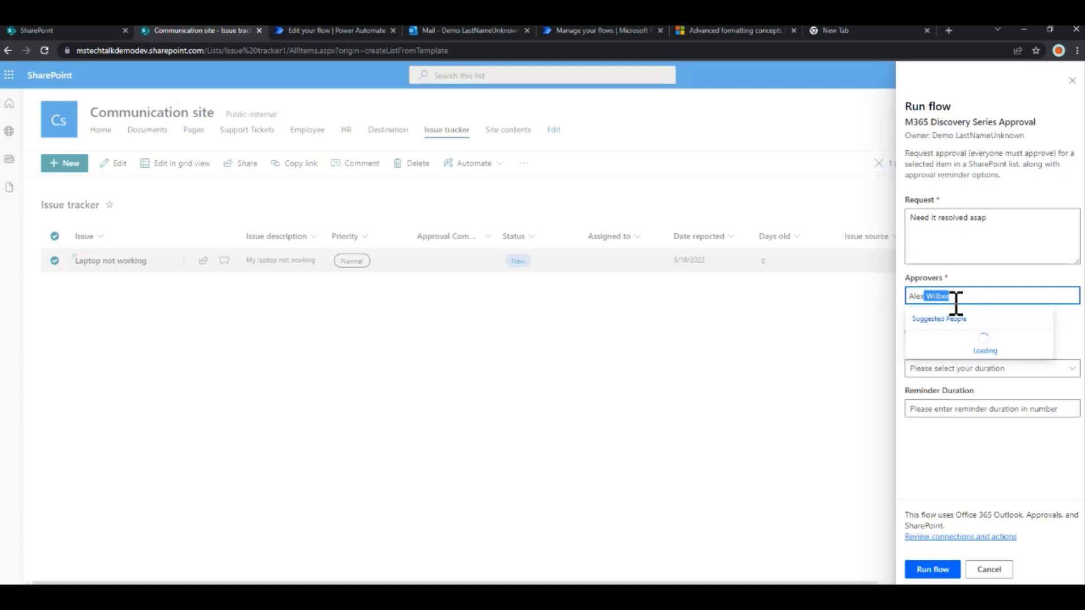
pyautogui.press('Return')
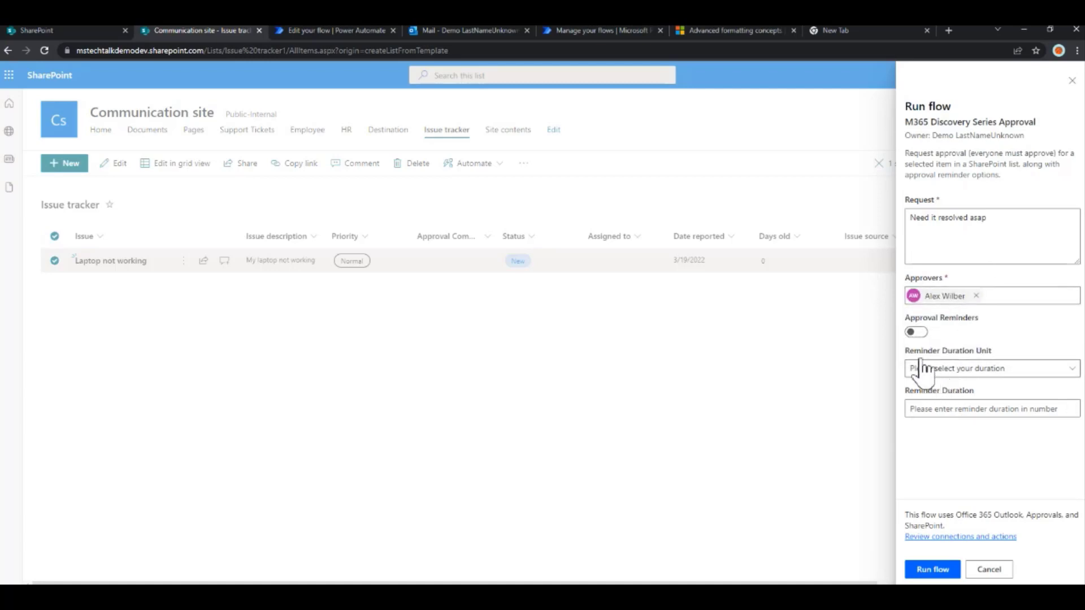
# Enable approval reminders with Hour as the duration unit and a reminder duration, and run the flow.
pyautogui.click(952, 368)
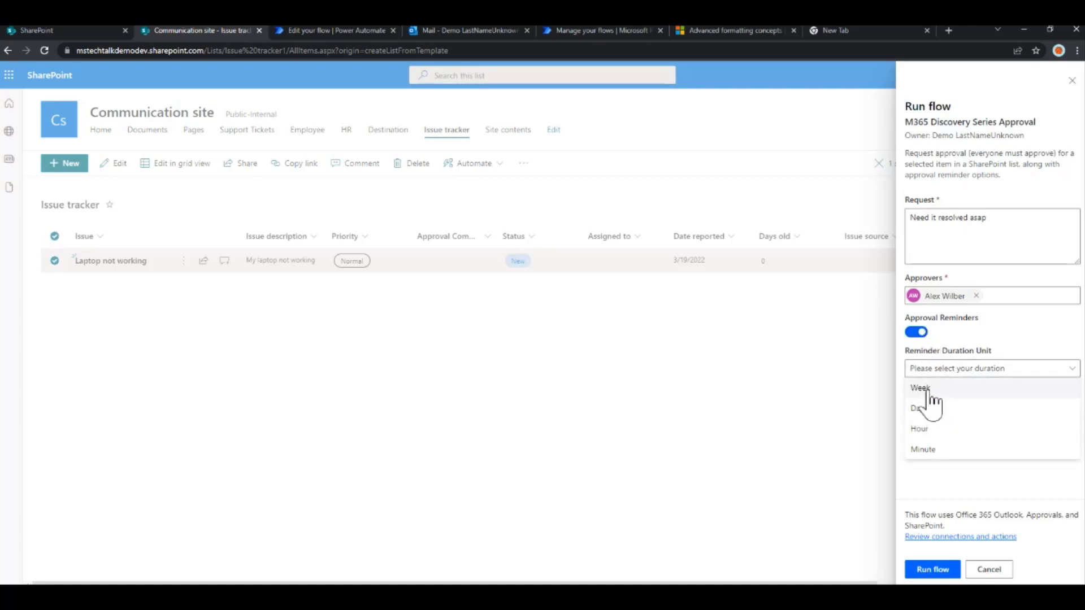
pyautogui.click(925, 431)
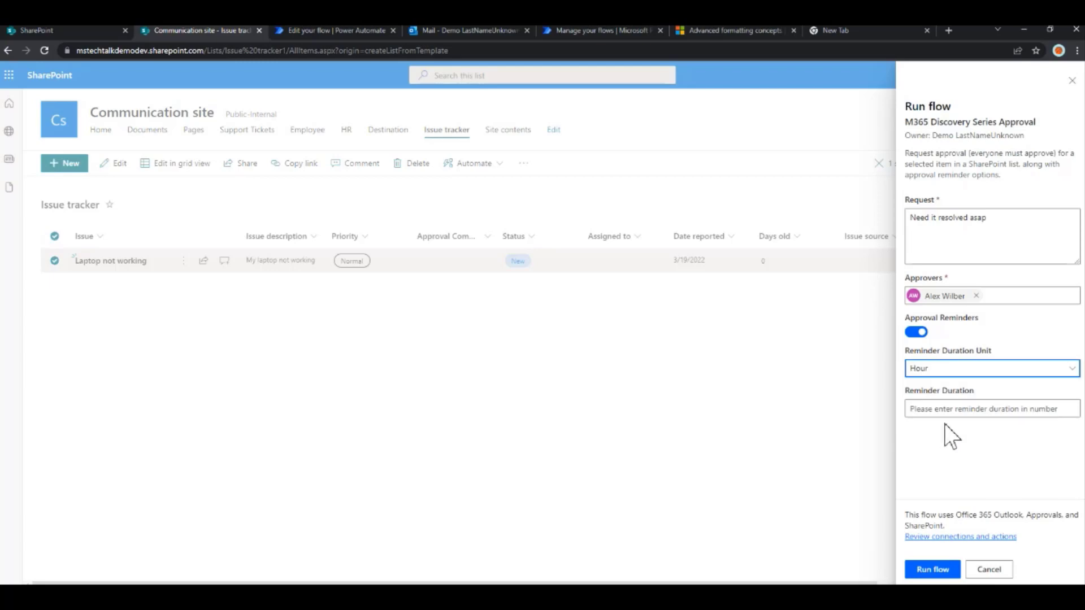
pyautogui.click(954, 409)
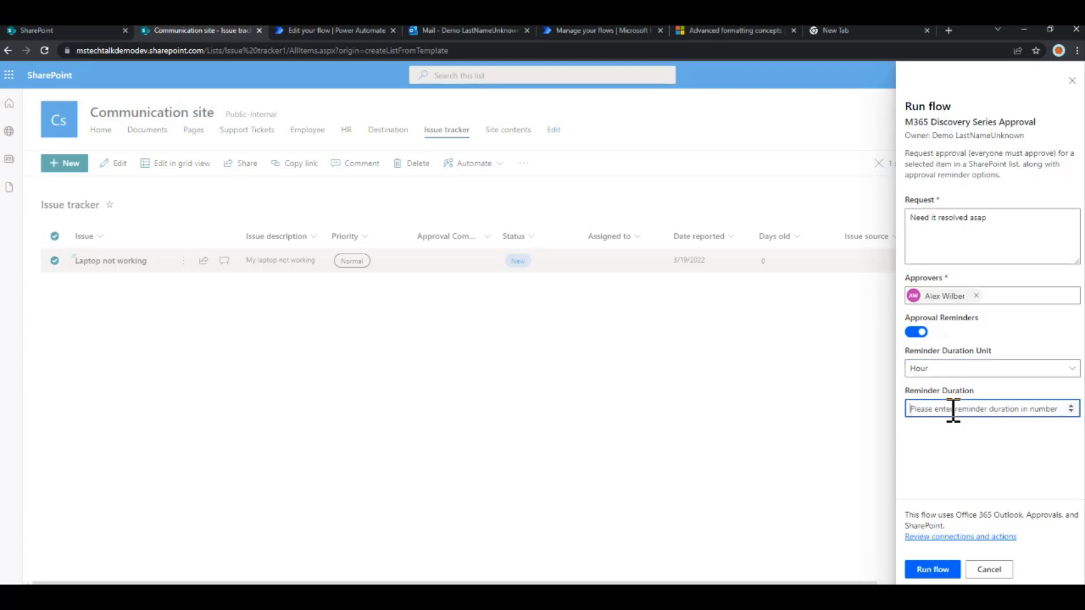
pyautogui.click(1071, 406)
pyautogui.click(1071, 406)
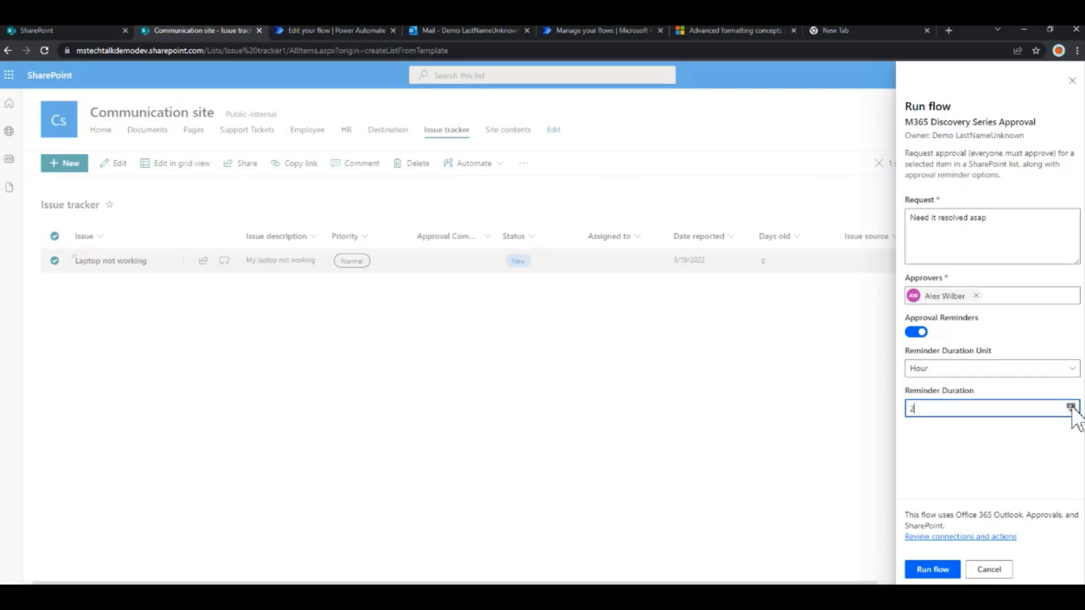
pyautogui.click(1071, 406)
pyautogui.click(926, 570)
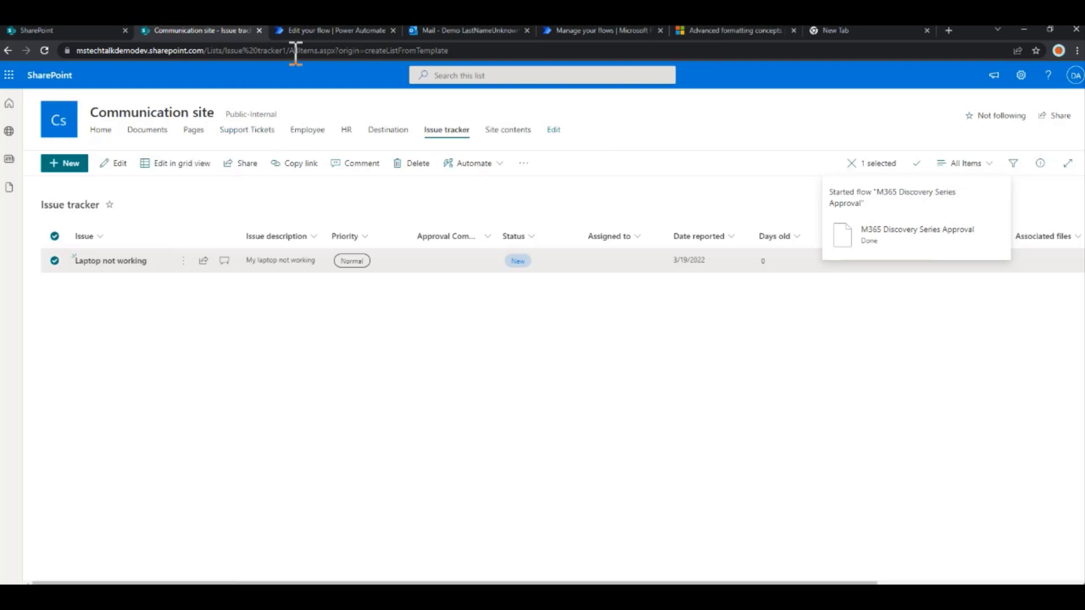
# Switch to Power Automate and open the flow's current run from its 28-day run history.
pyautogui.click(307, 30)
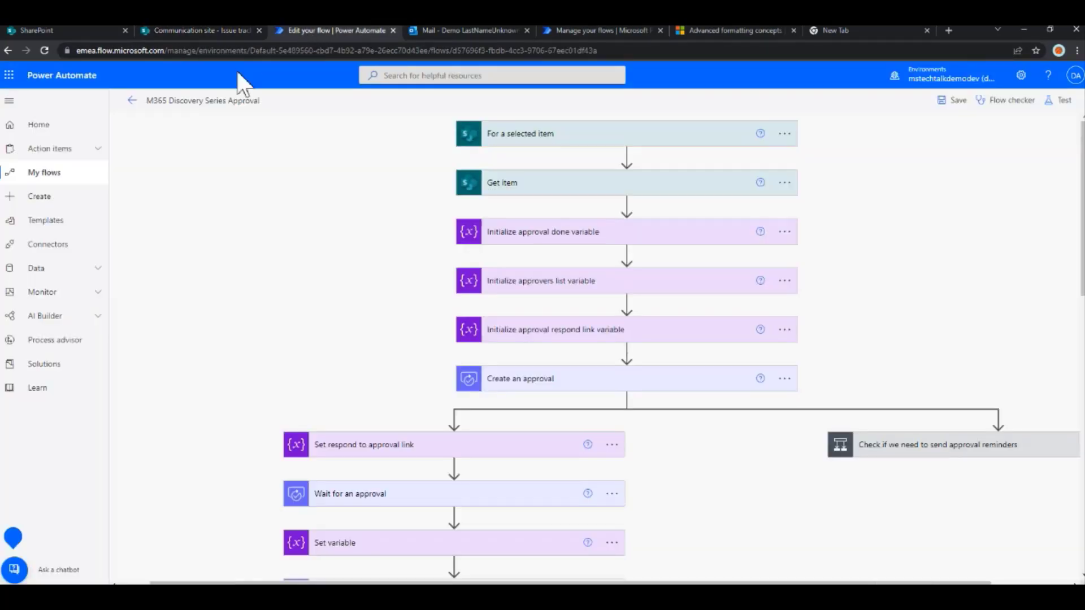
pyautogui.click(133, 100)
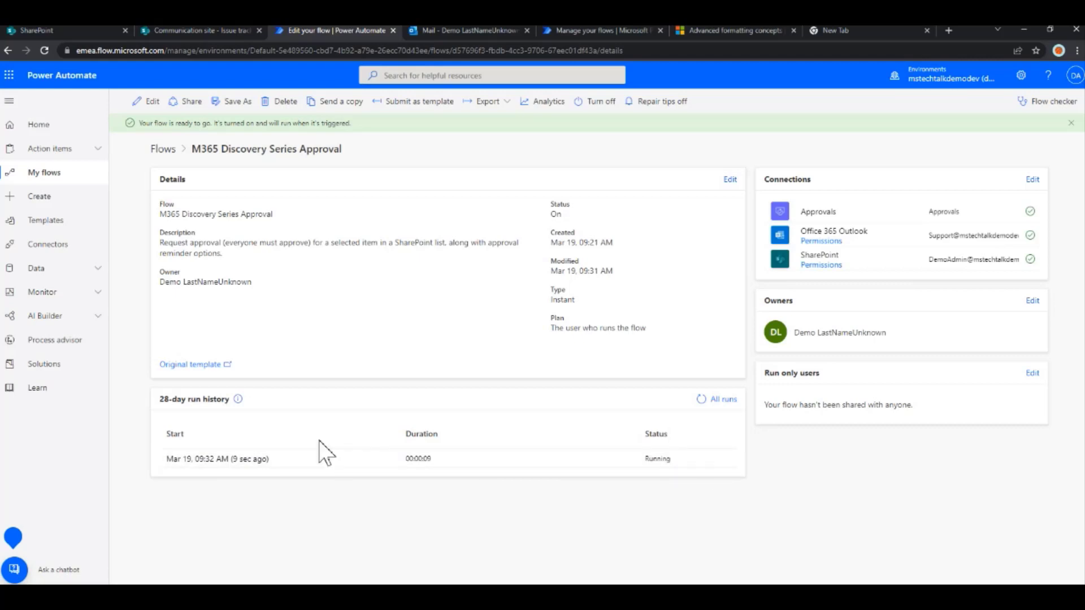
pyautogui.click(244, 457)
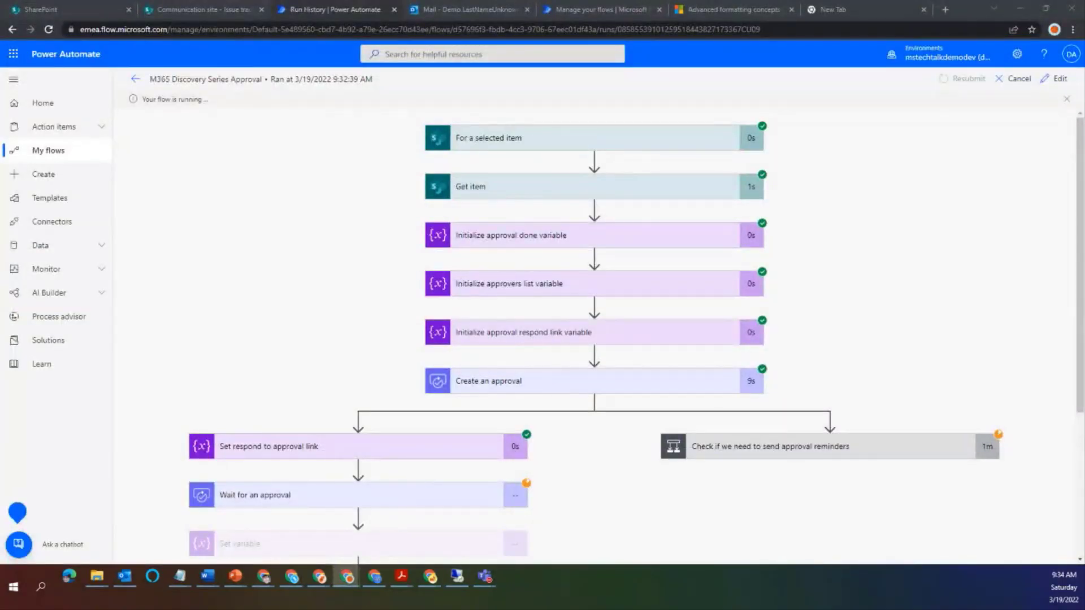
# Switch to the approver's Outlook window, maximize it, check the signed-in account on Office Home and return to the inbox.
pyautogui.click(346, 577)
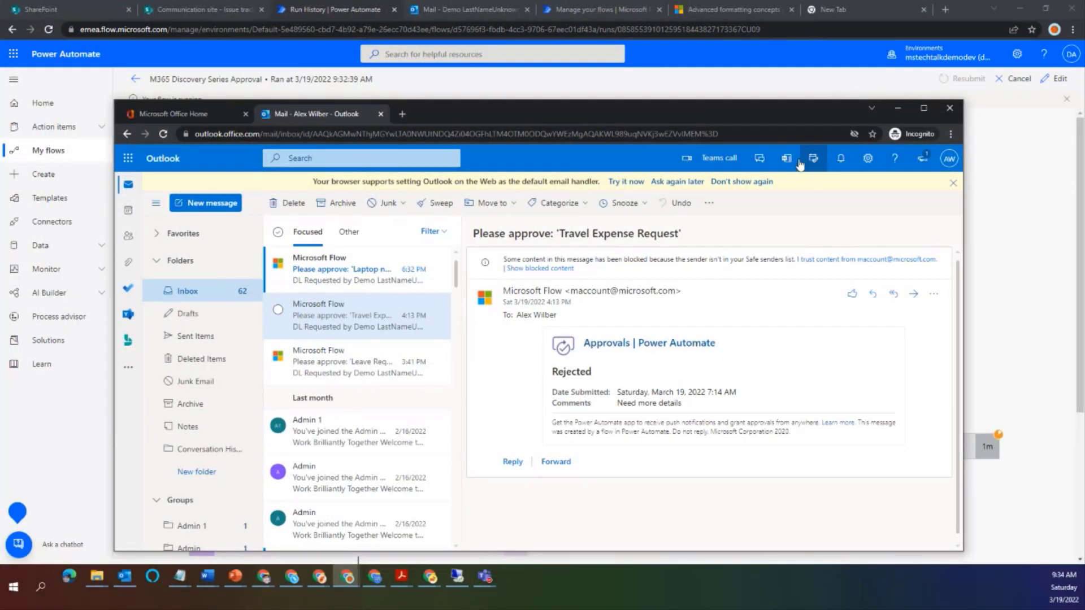
pyautogui.click(925, 108)
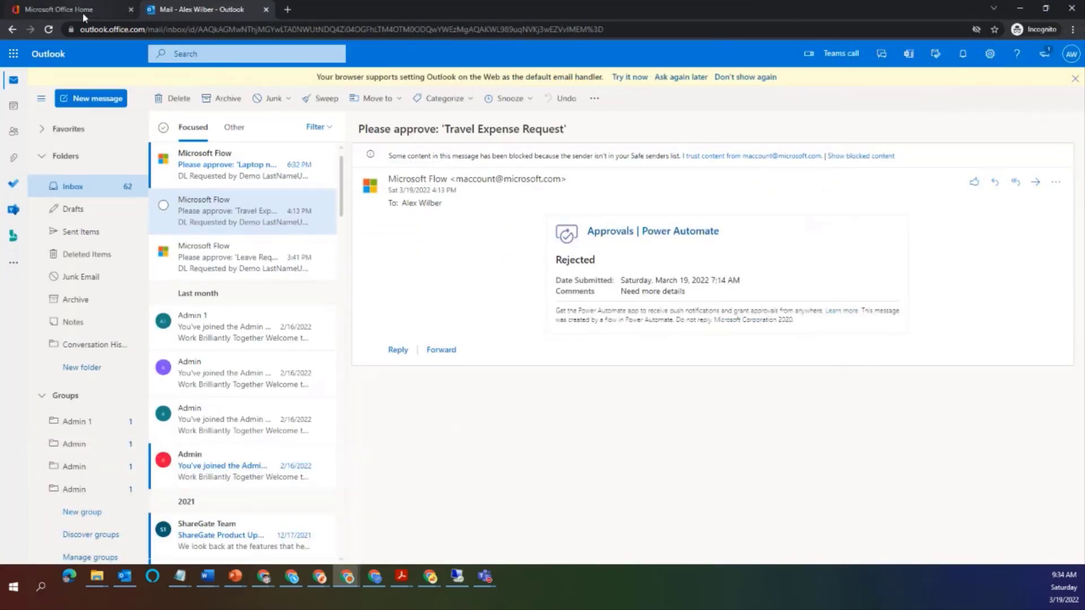
pyautogui.click(68, 13)
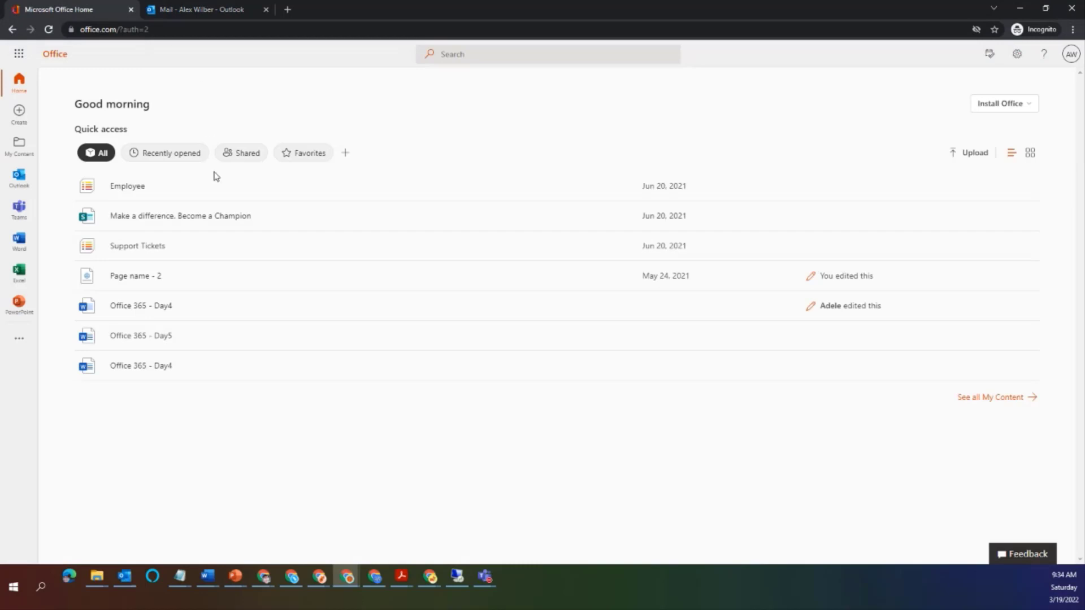
pyautogui.click(1072, 59)
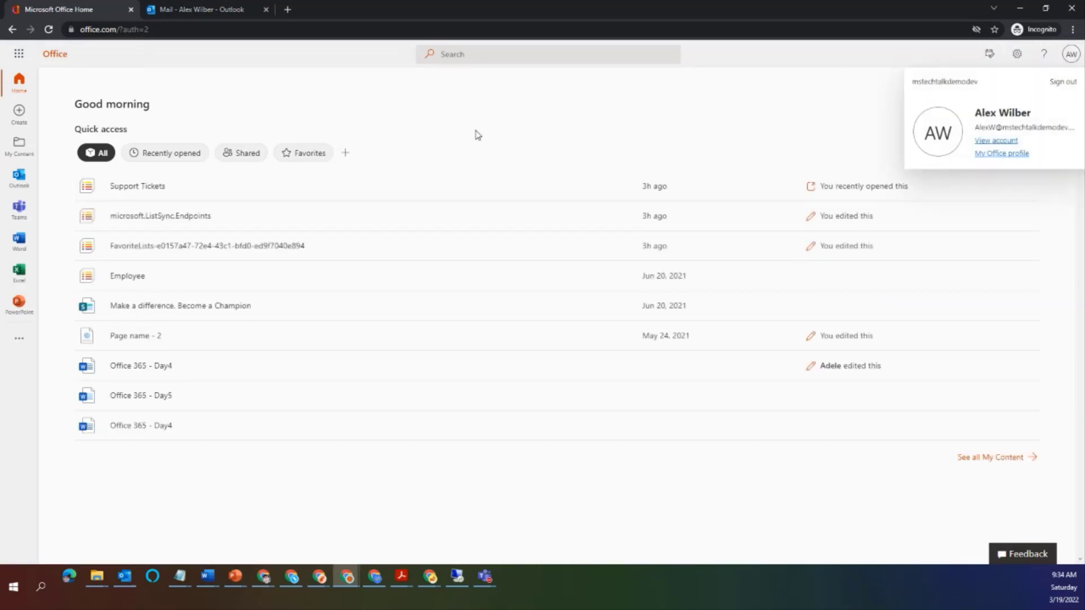
pyautogui.click(202, 10)
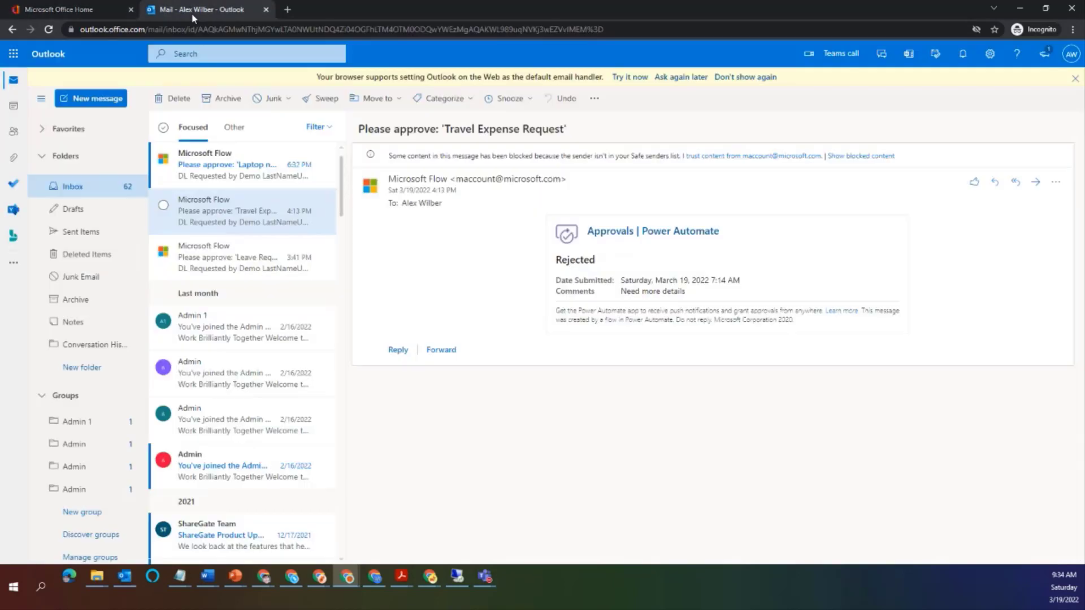
# Open the 'Laptop not working' approval email, review the linked SharePoint item, and close it to return to the email.
pyautogui.click(186, 177)
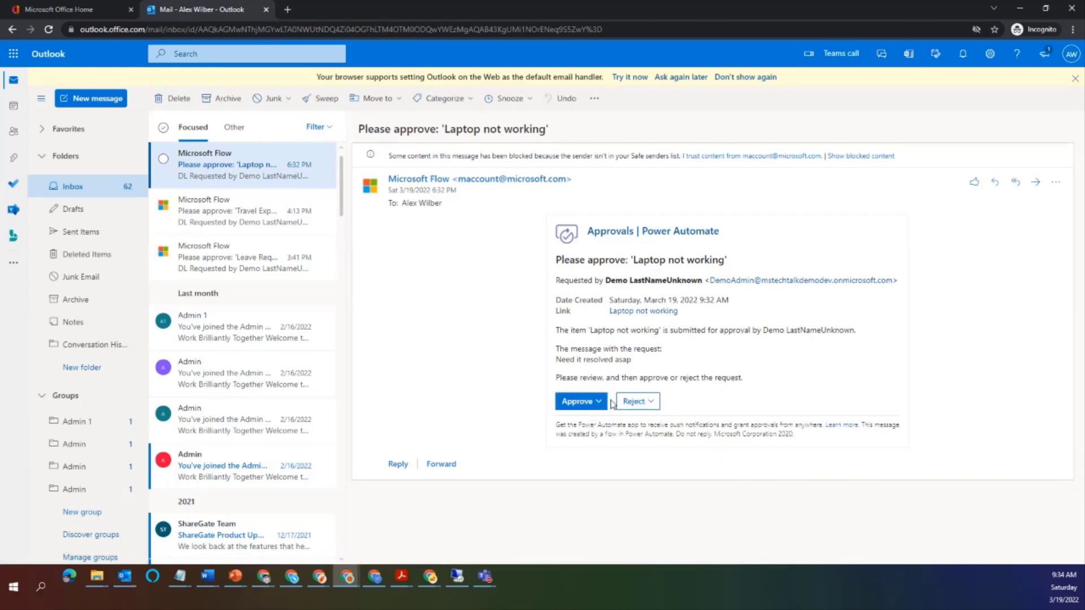
pyautogui.click(616, 312)
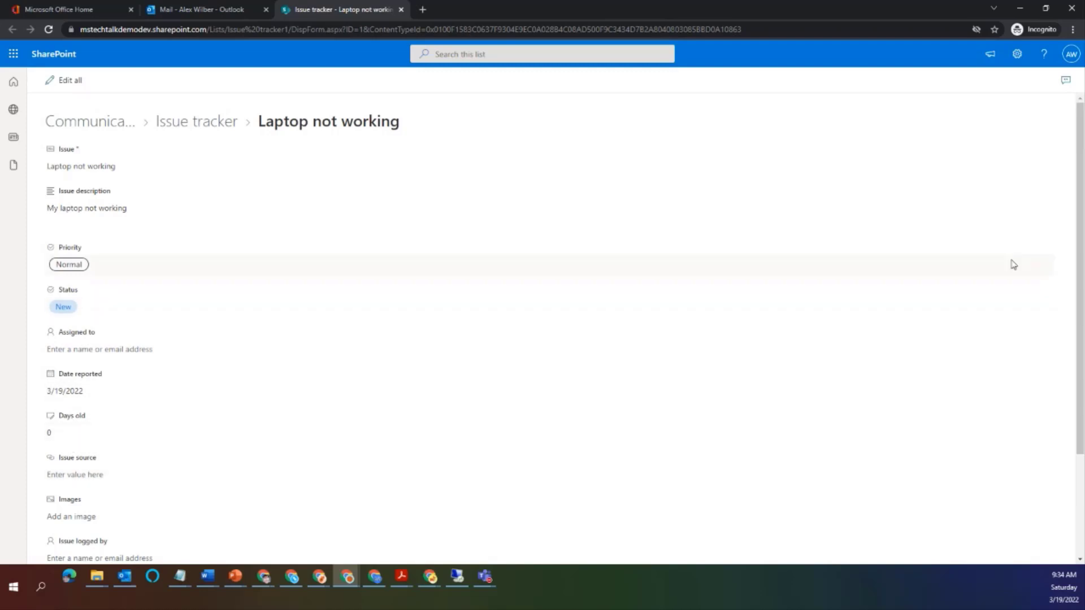
pyautogui.moveTo(1077, 258); pyautogui.dragTo(1059, 110)
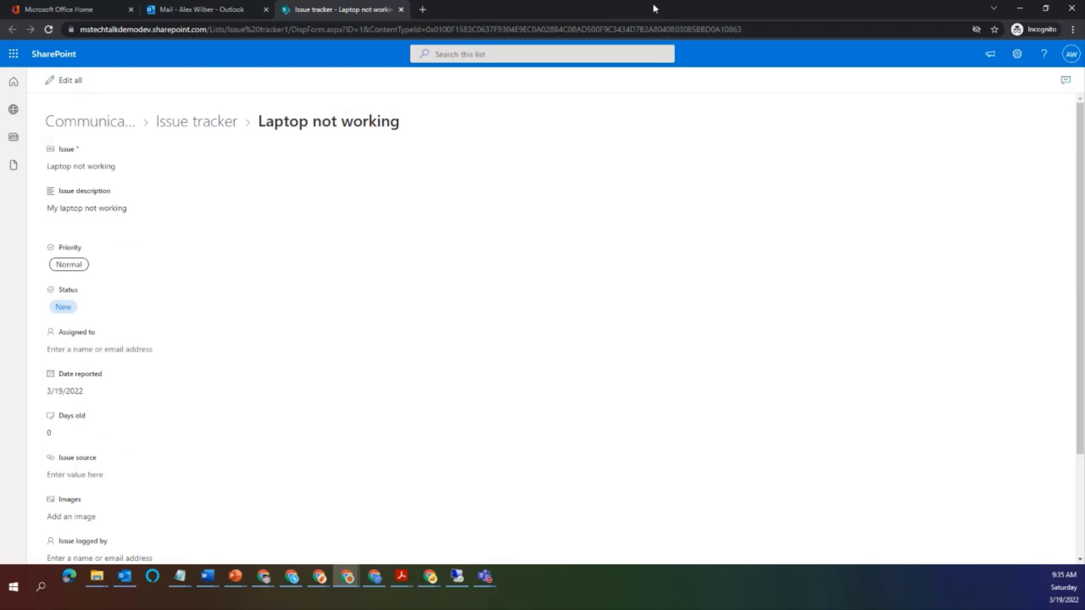
pyautogui.click(401, 9)
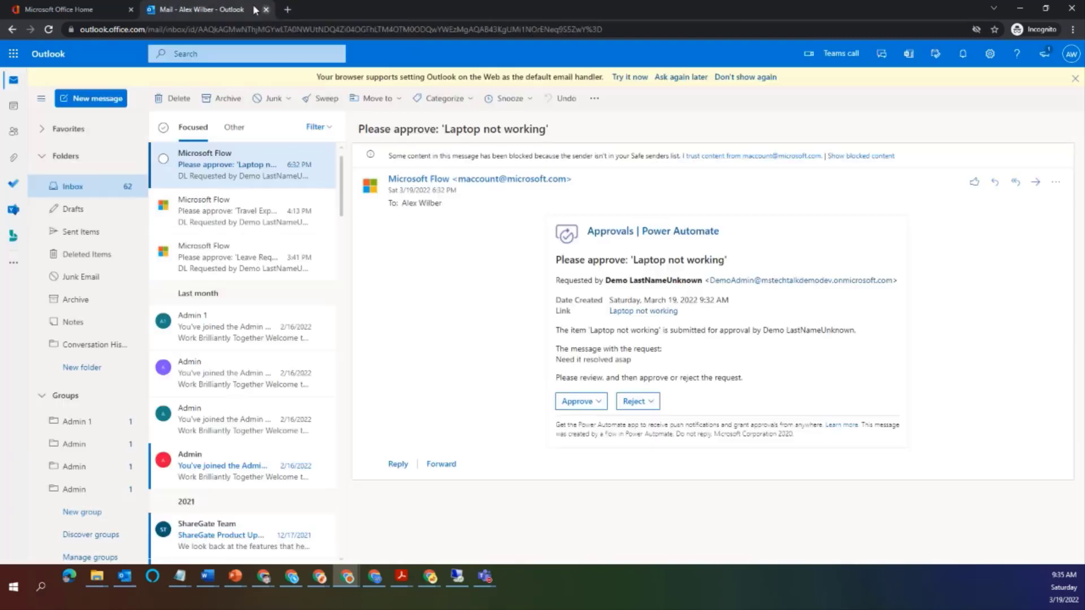
# Approve the 'Laptop not working' request from the email with the comment "Approved from end" and submit the response.
pyautogui.click(575, 406)
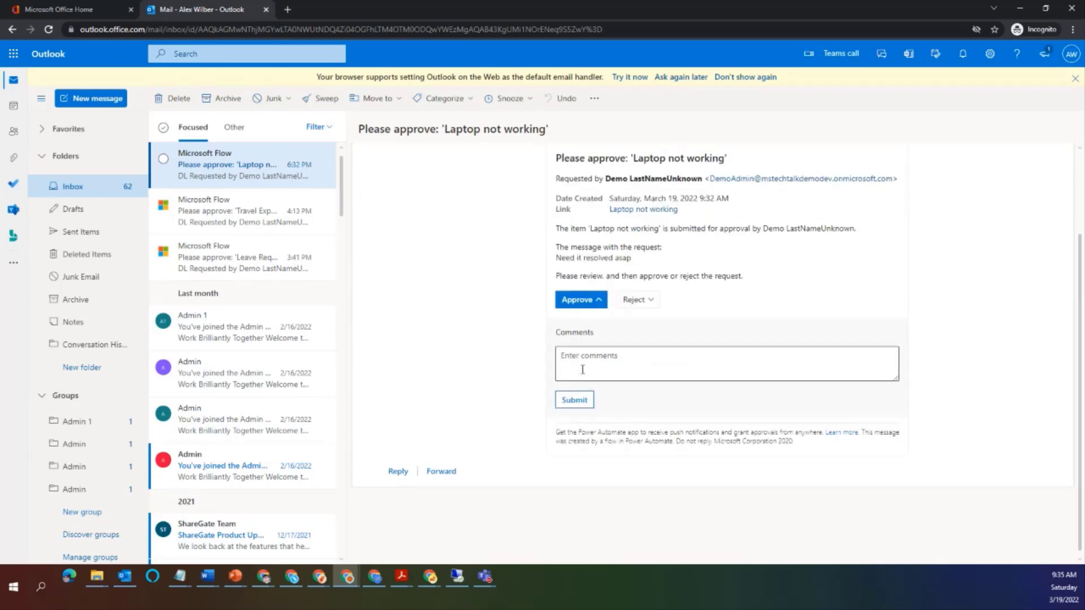
pyautogui.click(583, 369)
pyautogui.write('Approved')
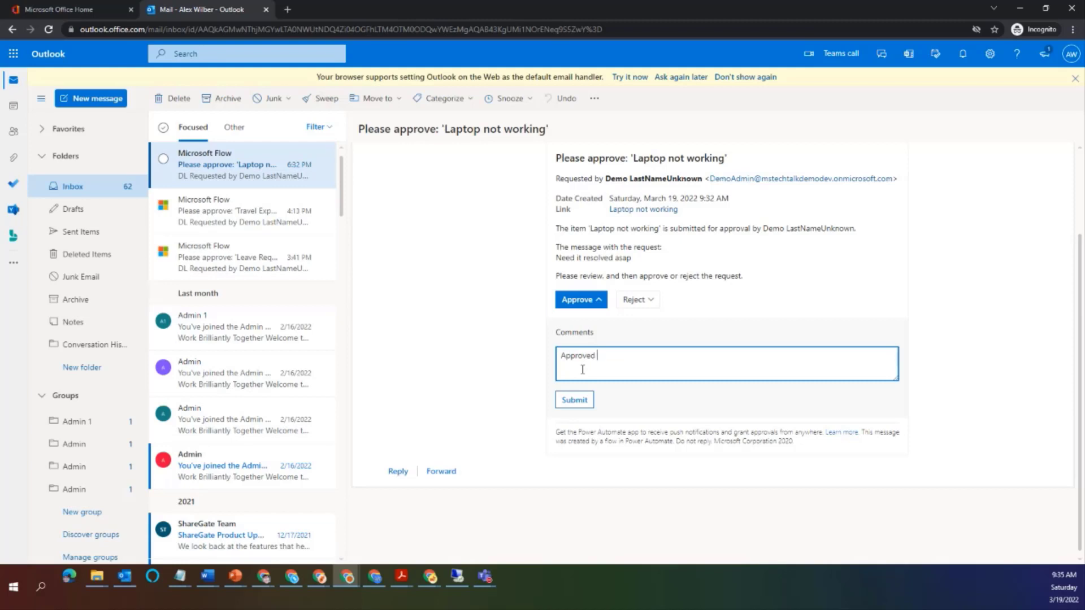
pyautogui.write(' b')
pyautogui.write(' from ')
pyautogui.write('end')
pyautogui.click(567, 403)
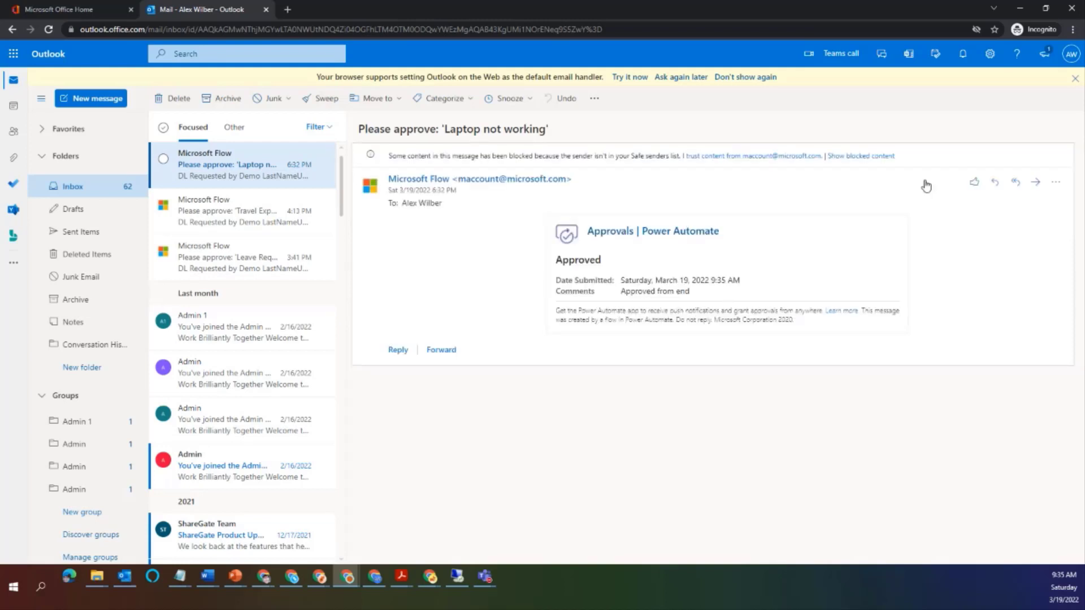
# Switch back to the requester's browser window and read the newest Ticket Support email in the Outlook inbox.
pyautogui.click(1024, 12)
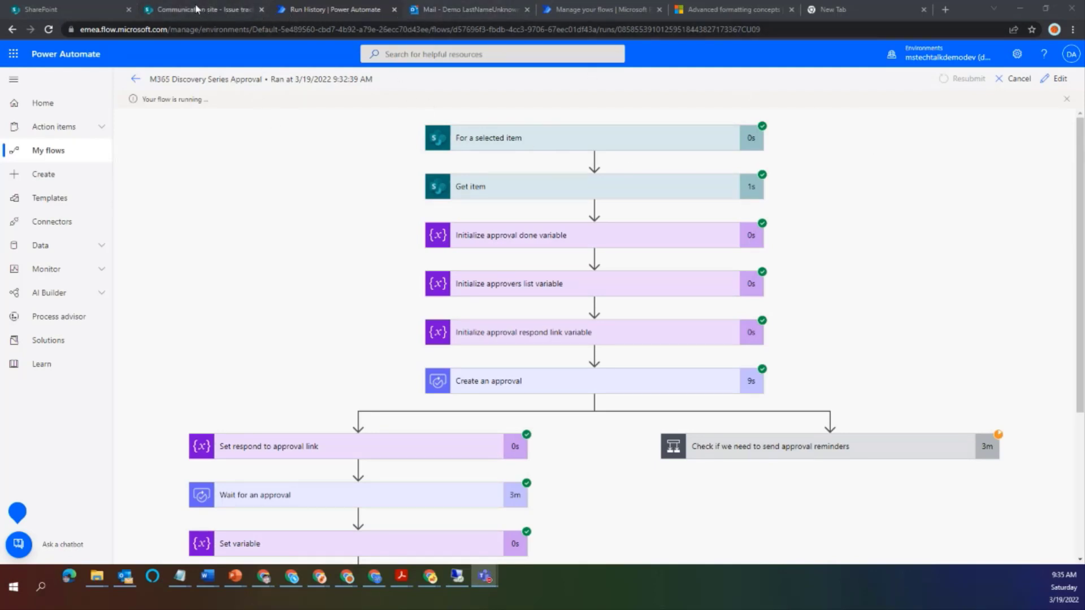
pyautogui.click(96, 6)
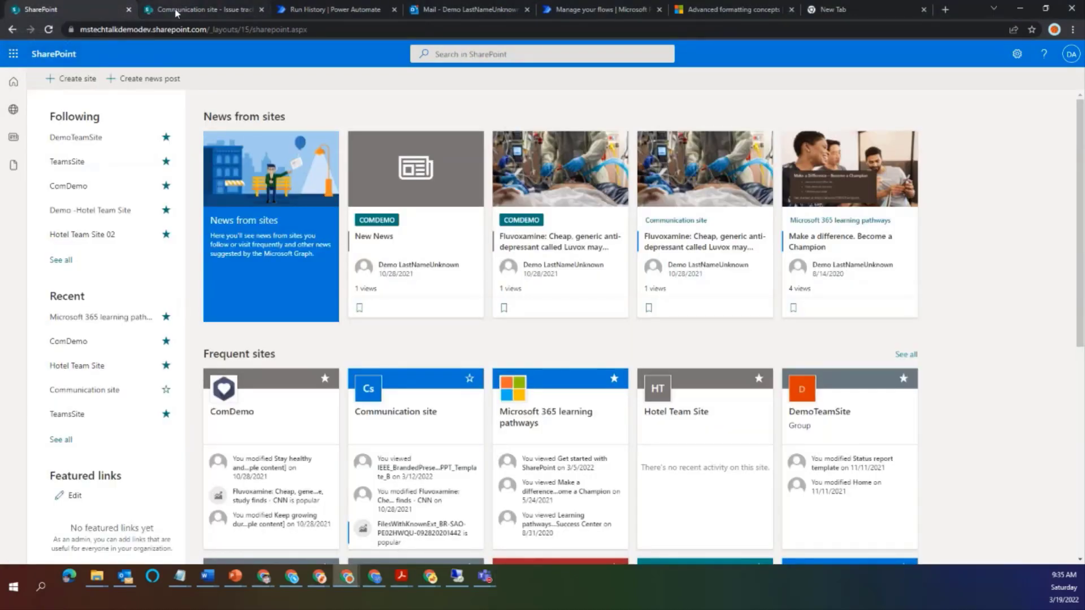
pyautogui.click(234, 12)
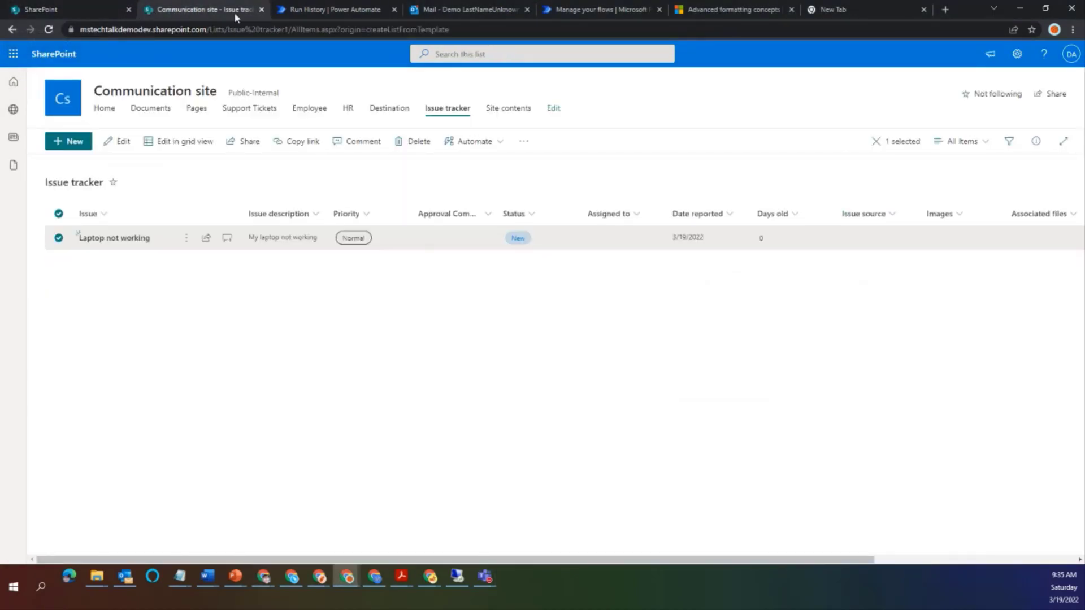
pyautogui.click(434, 10)
pyautogui.click(220, 180)
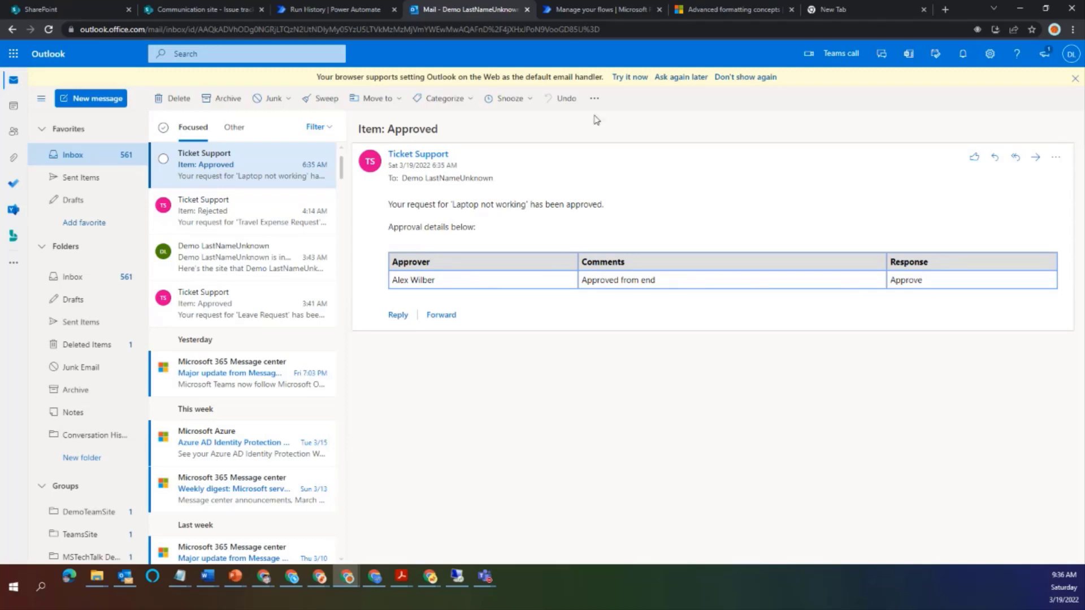
# Return to the Issue tracker list and reload it to check the item's status and approval comments.
pyautogui.click(177, 12)
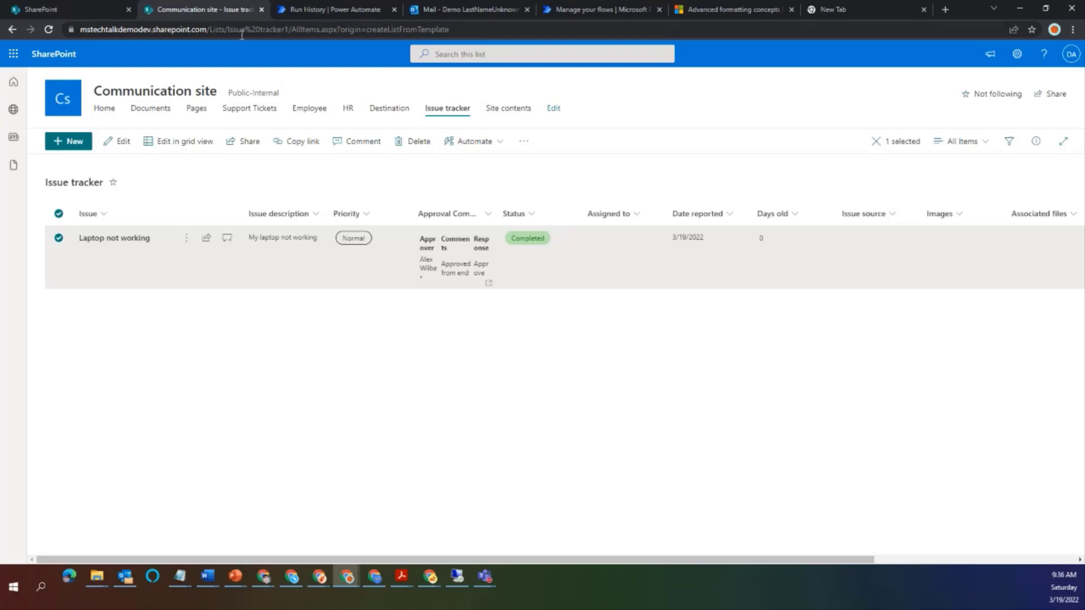
pyautogui.press('F5')
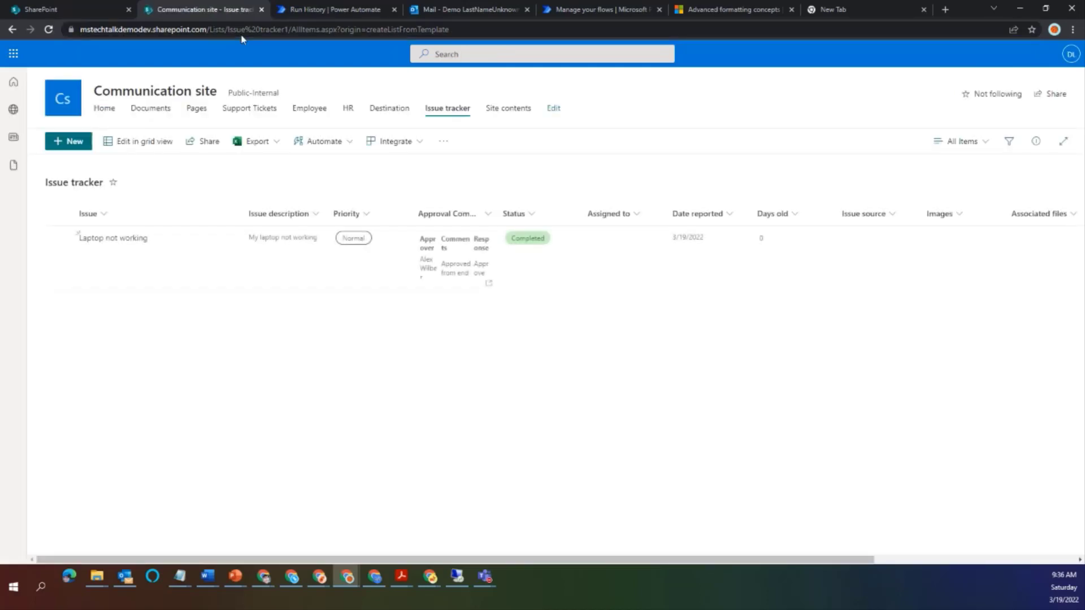
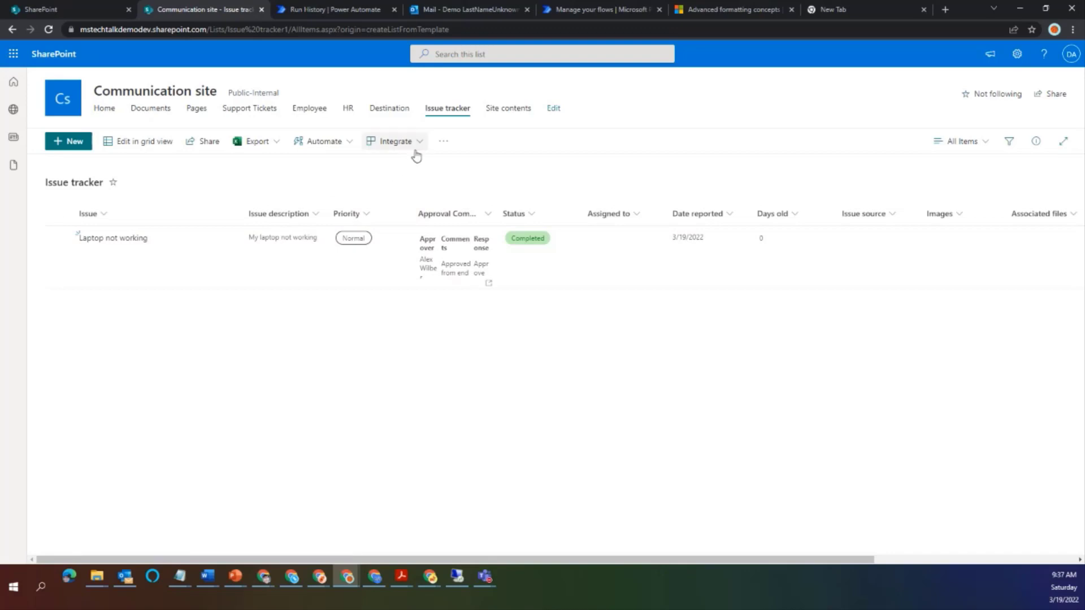
pyautogui.click(444, 144)
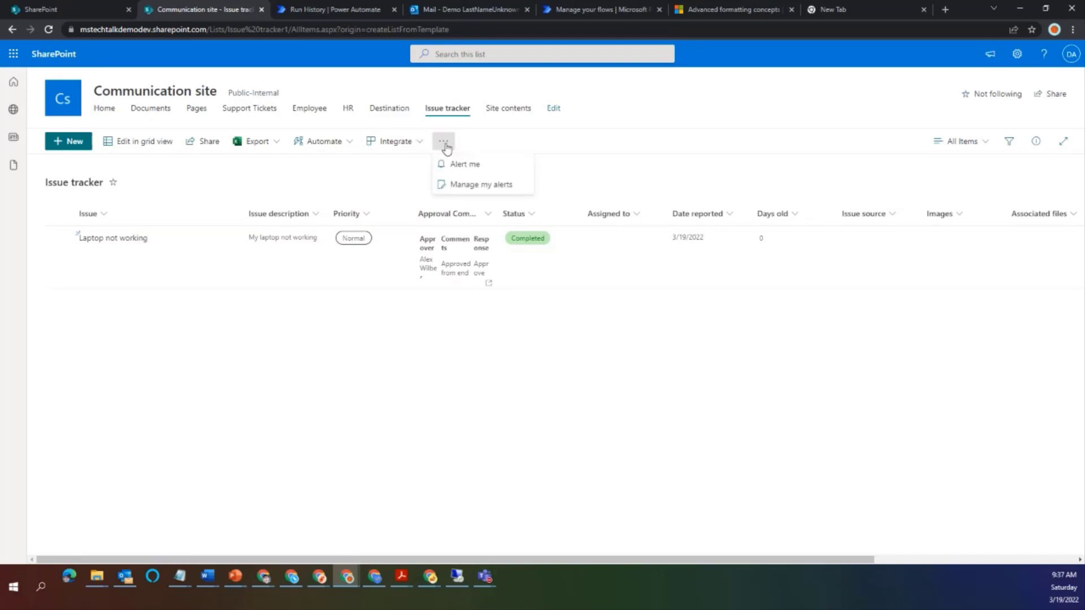
pyautogui.click(186, 253)
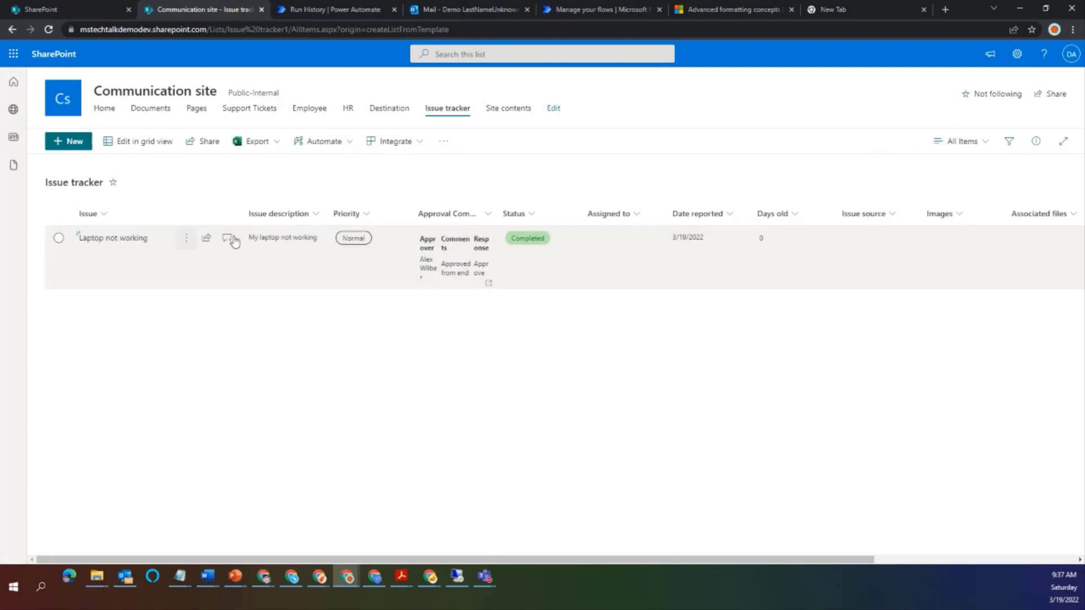
pyautogui.click(58, 238)
# Start a new list item with issue "New Laptop Request", description "Need a new laptop for team member" and priority Normal.
pyautogui.click(73, 142)
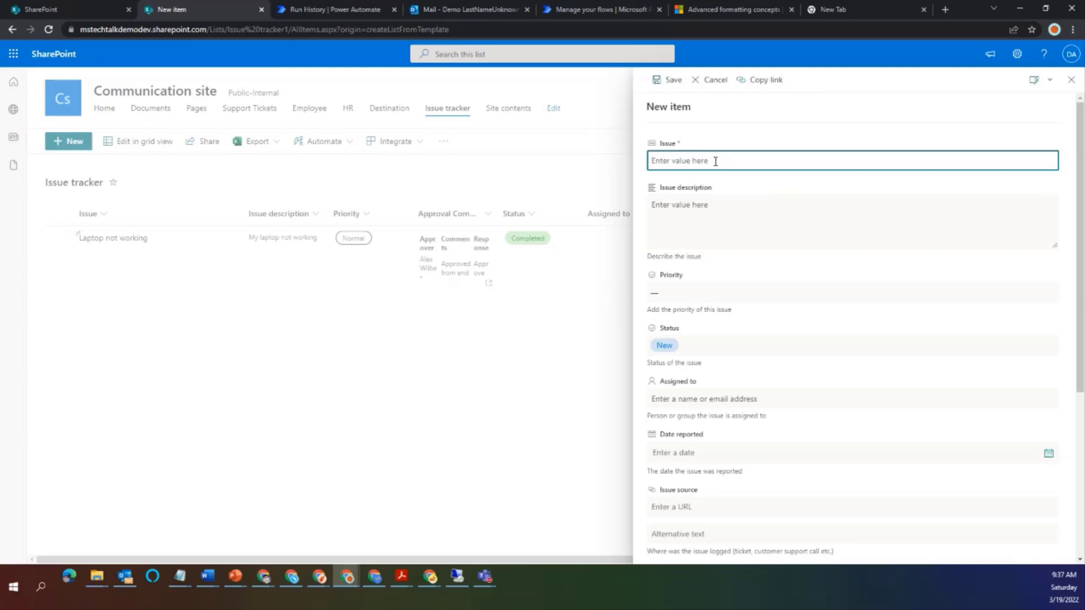
pyautogui.write('New Laptop Request')
pyautogui.click(706, 216)
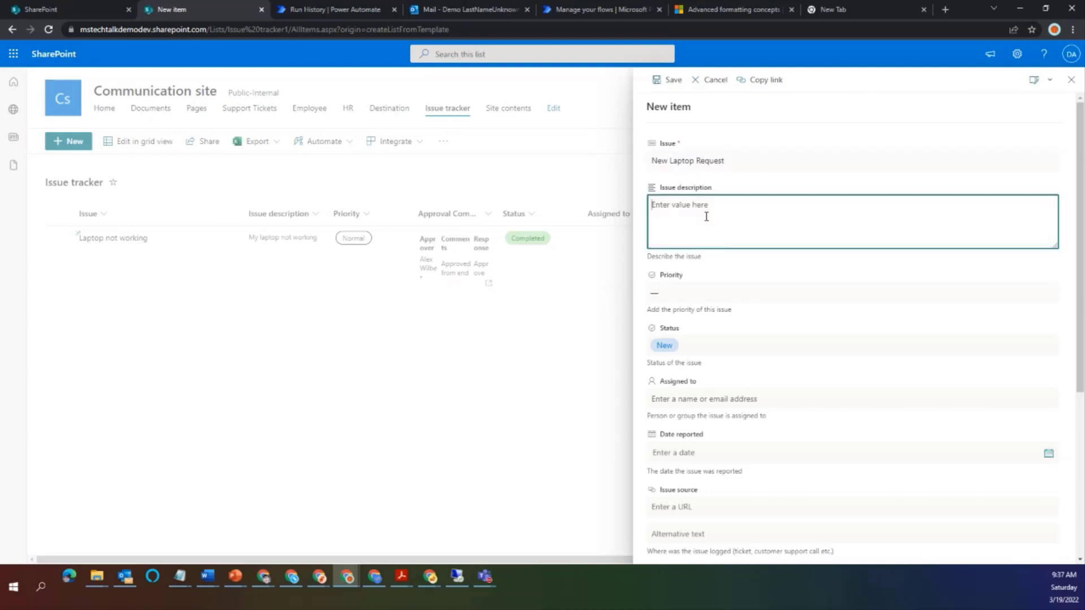
pyautogui.write('Need a new ')
pyautogui.write('lao')
pyautogui.write('top for tea')
pyautogui.write('m member')
pyautogui.click(718, 293)
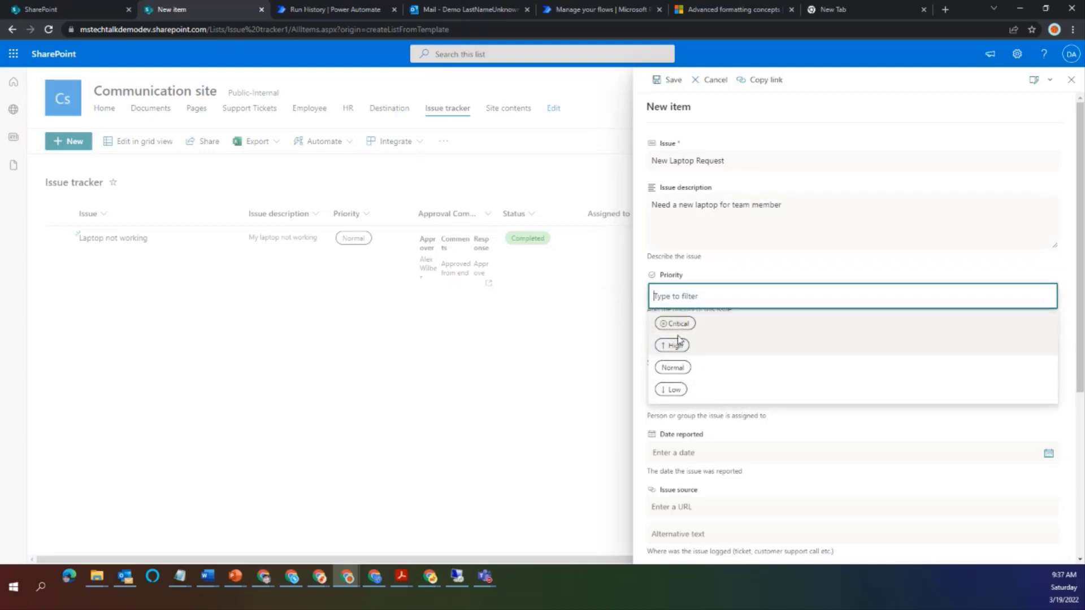
pyautogui.click(679, 367)
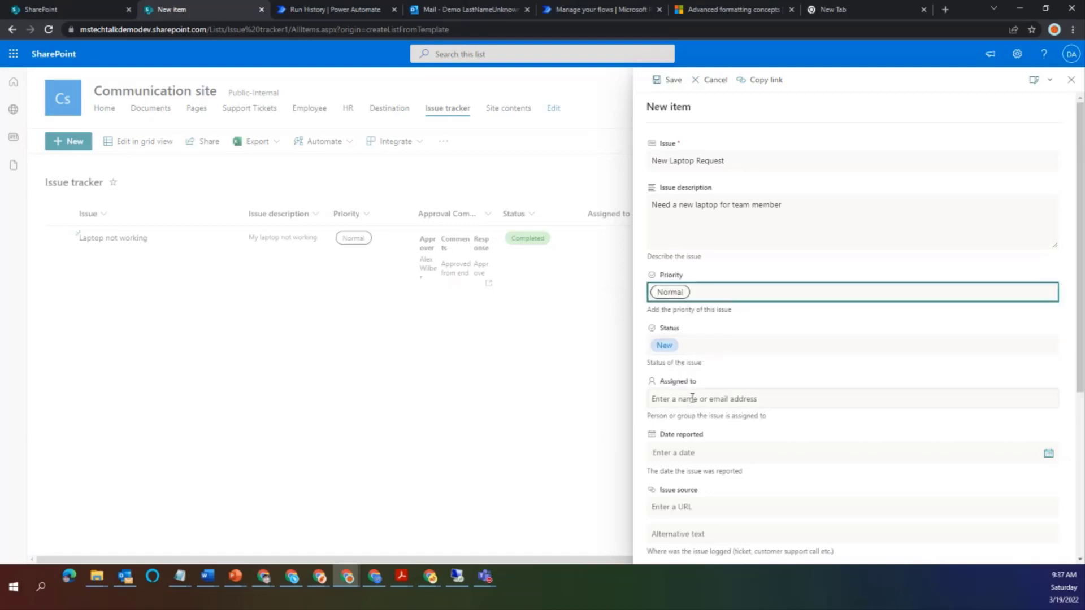
# Assign the new issue to the first suggested colleague by entering part of the person's first name.
pyautogui.moveTo(1080, 258); pyautogui.dragTo(1078, 357)
pyautogui.click(738, 238)
pyautogui.write('a')
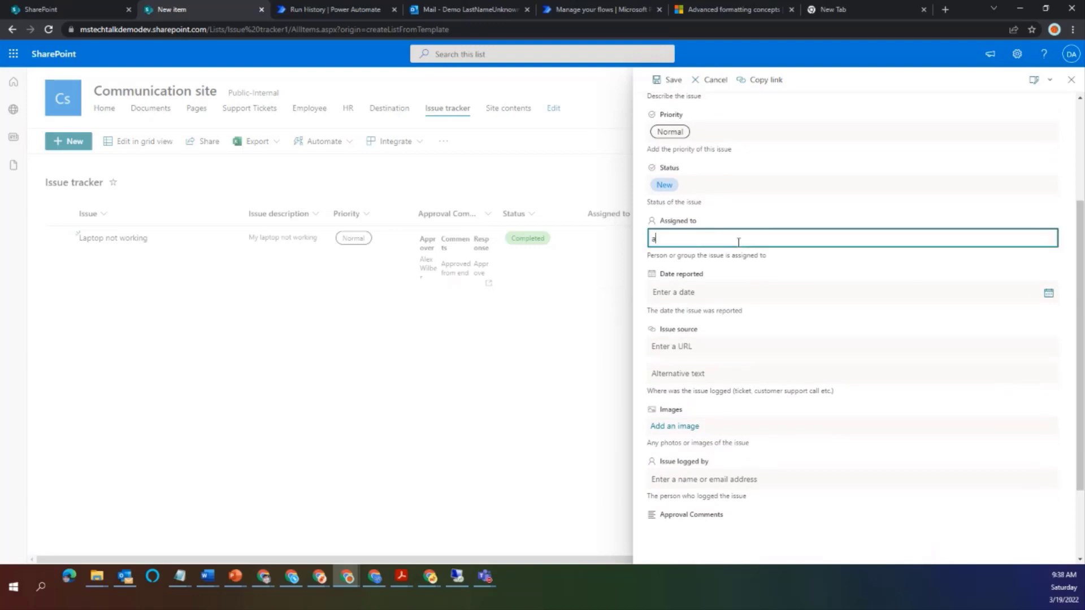
pyautogui.write('de')
pyautogui.press('BackSpace')
pyautogui.press('BackSpace')
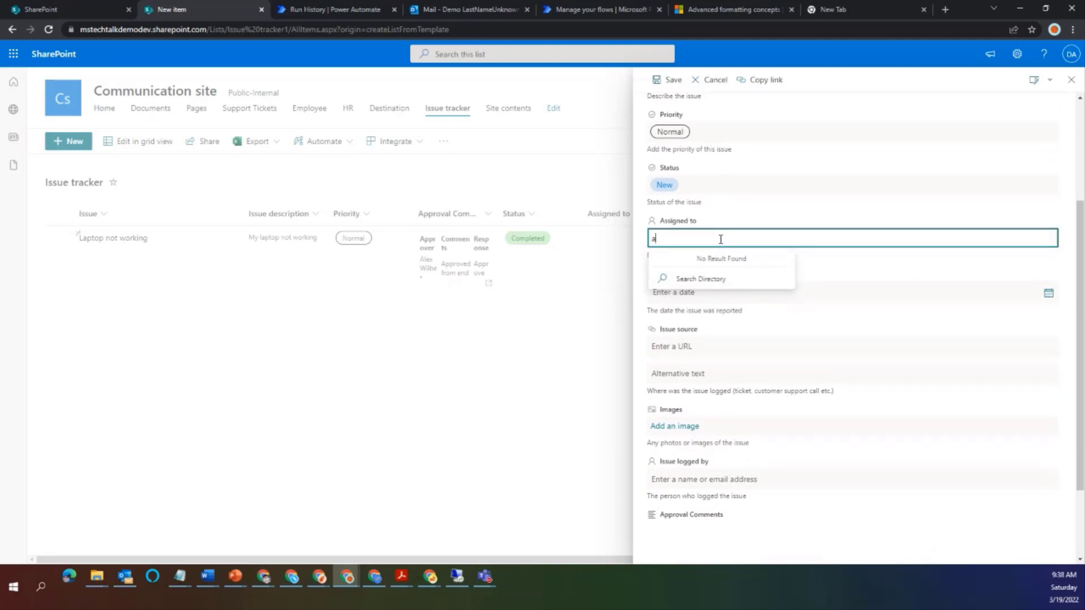
pyautogui.press('BackSpace')
pyautogui.write('al')
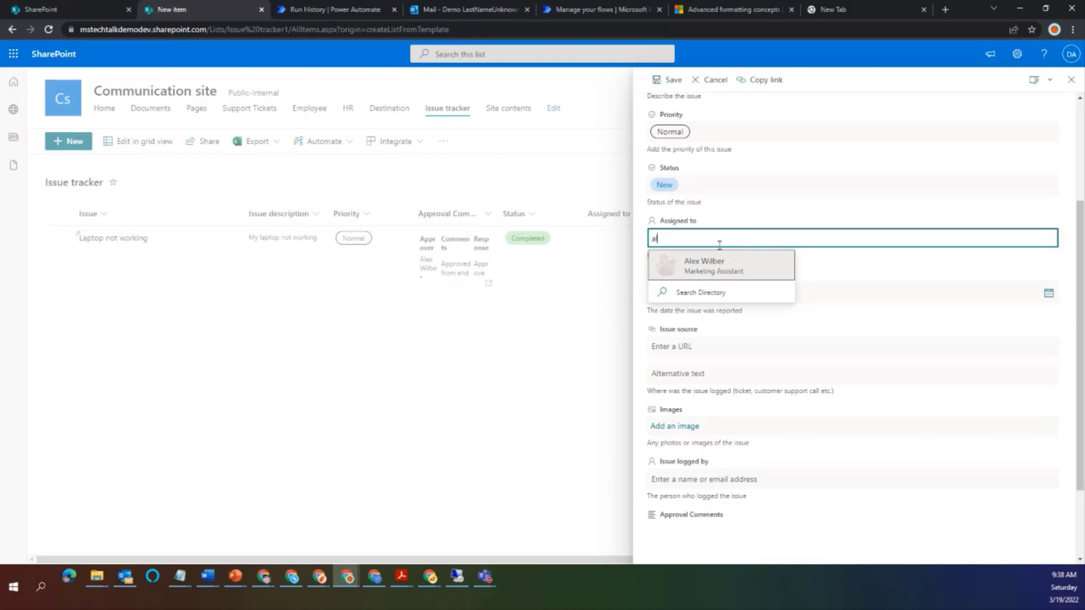
pyautogui.press('BackSpace')
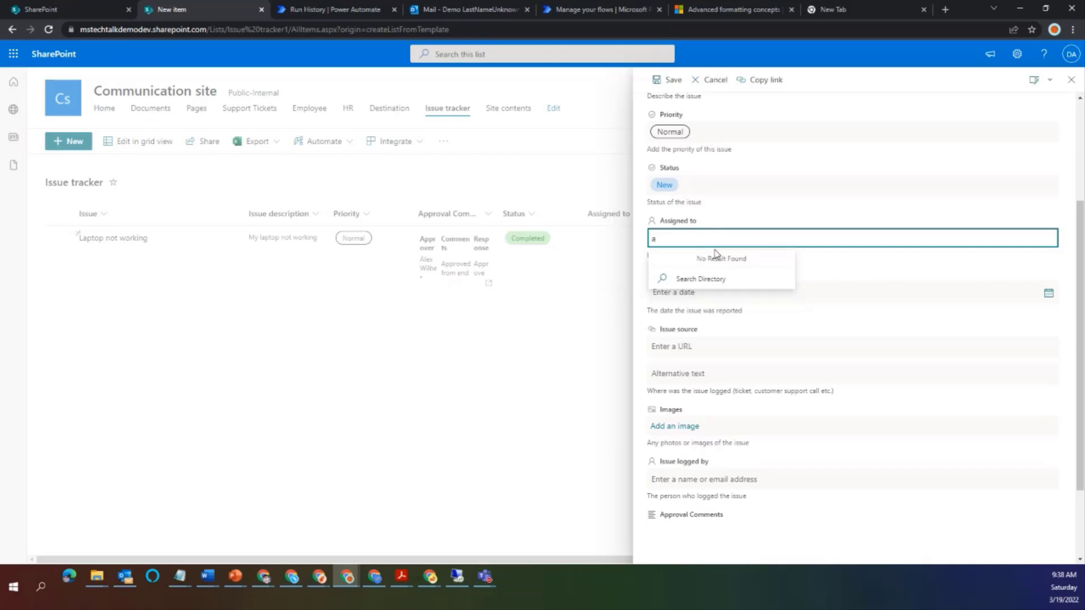
pyautogui.press('BackSpace')
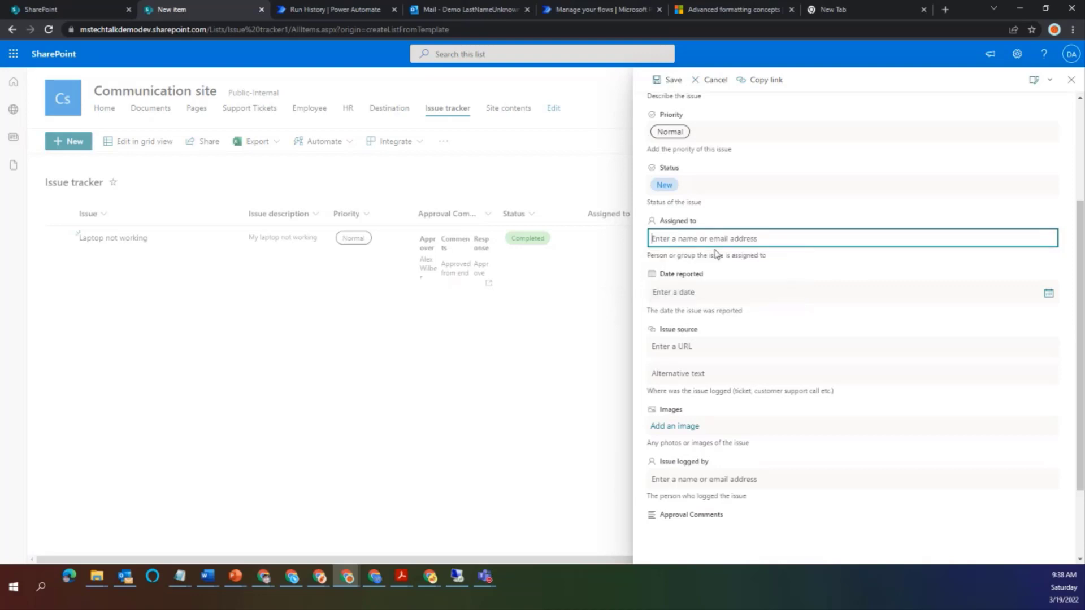
pyautogui.write('john')
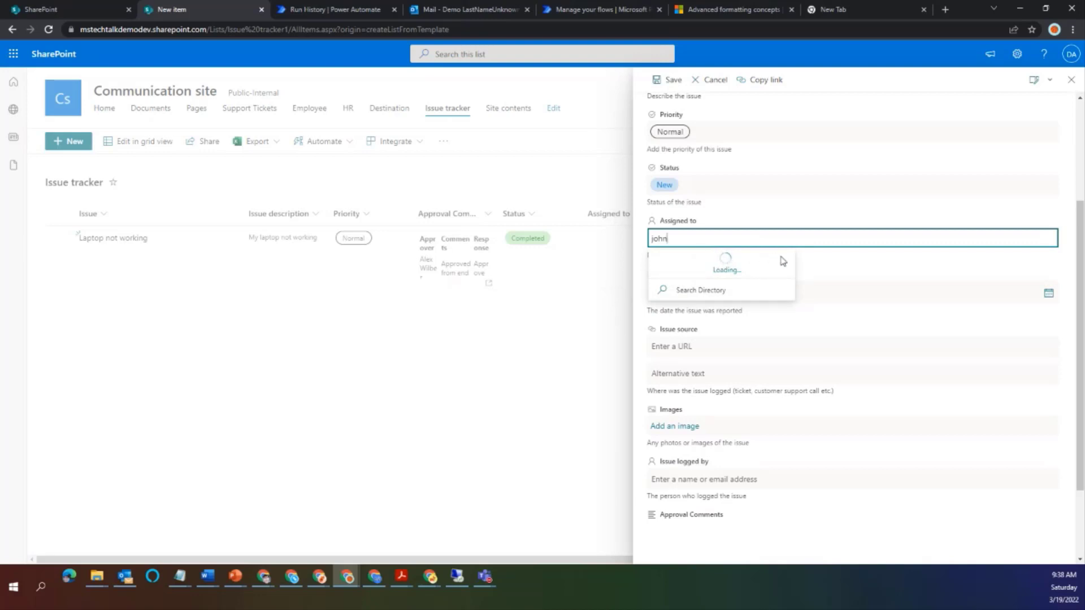
pyautogui.press('BackSpace')
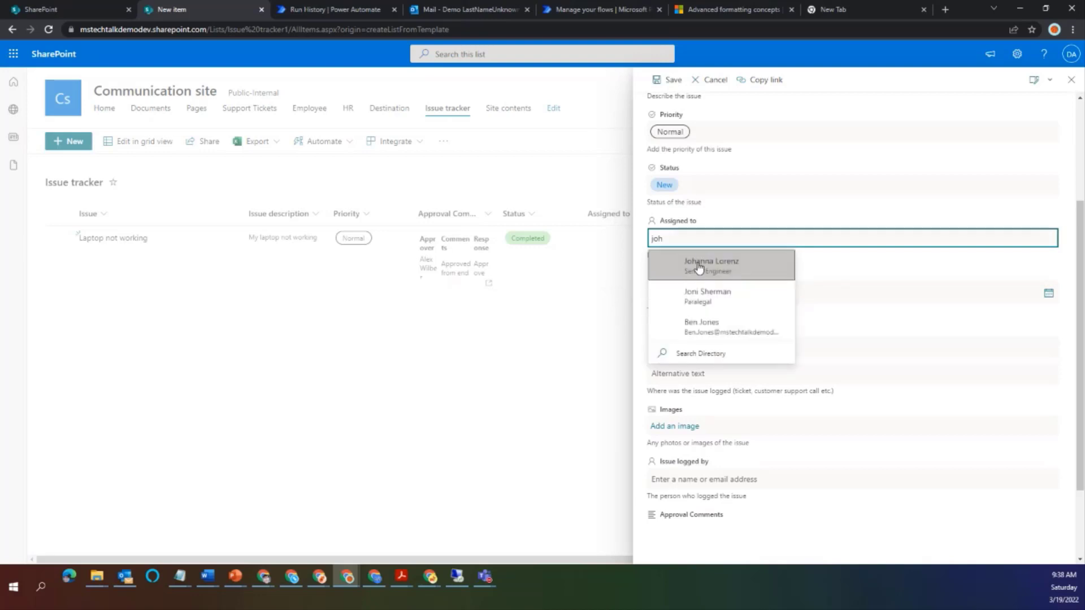
pyautogui.click(703, 259)
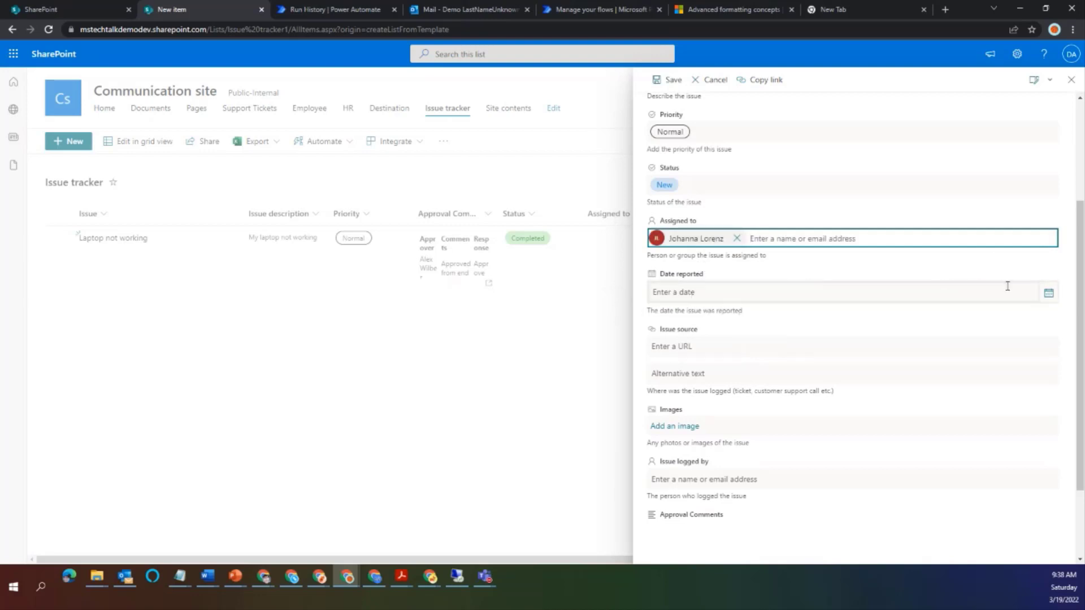
# Set the new issue's Date reported to 3/19/2022.
pyautogui.click(1055, 298)
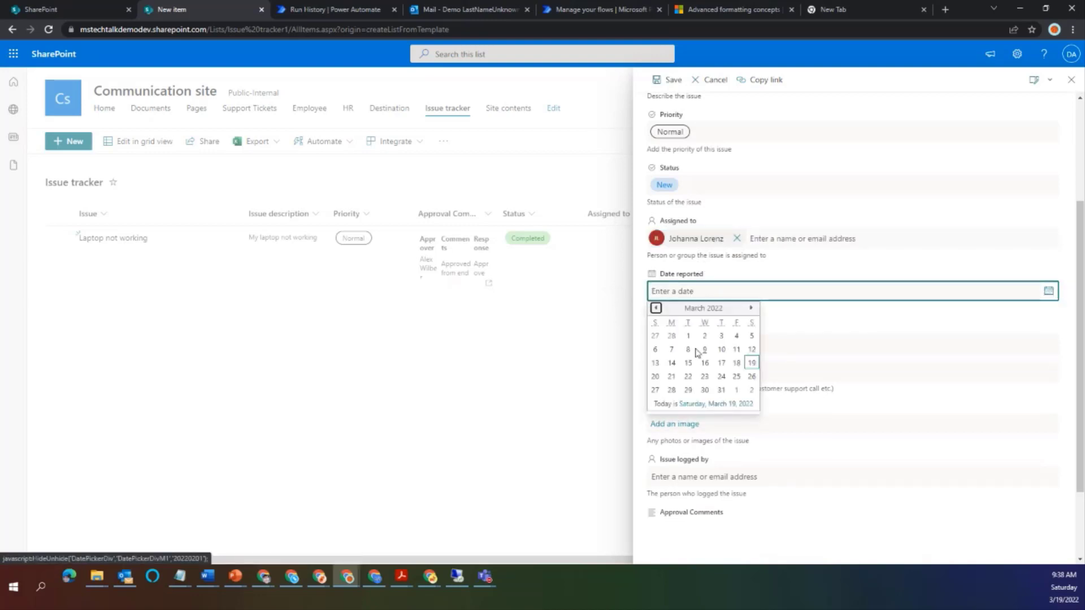
pyautogui.click(754, 365)
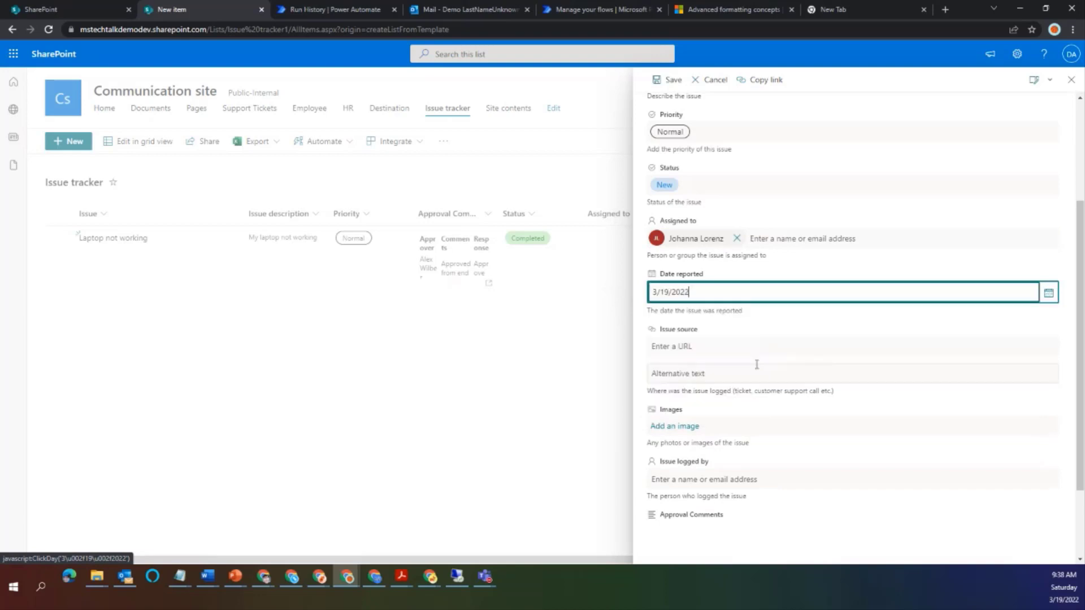
pyautogui.click(692, 348)
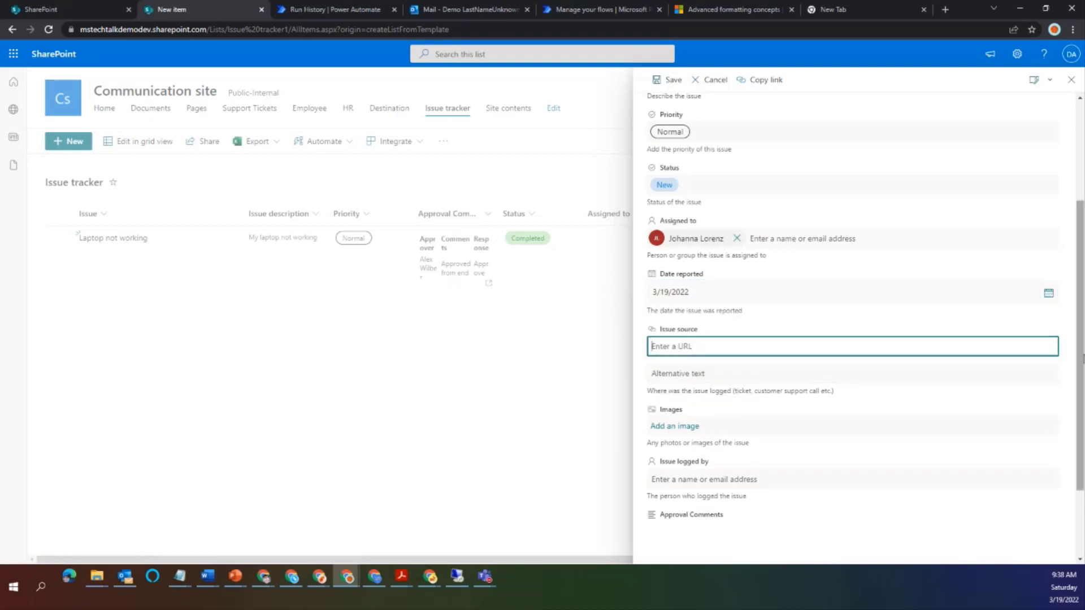
# Fill in Issue logged by with the suggested person matching the entered first name, and save the new item.
pyautogui.moveTo(1080, 370); pyautogui.dragTo(1079, 440)
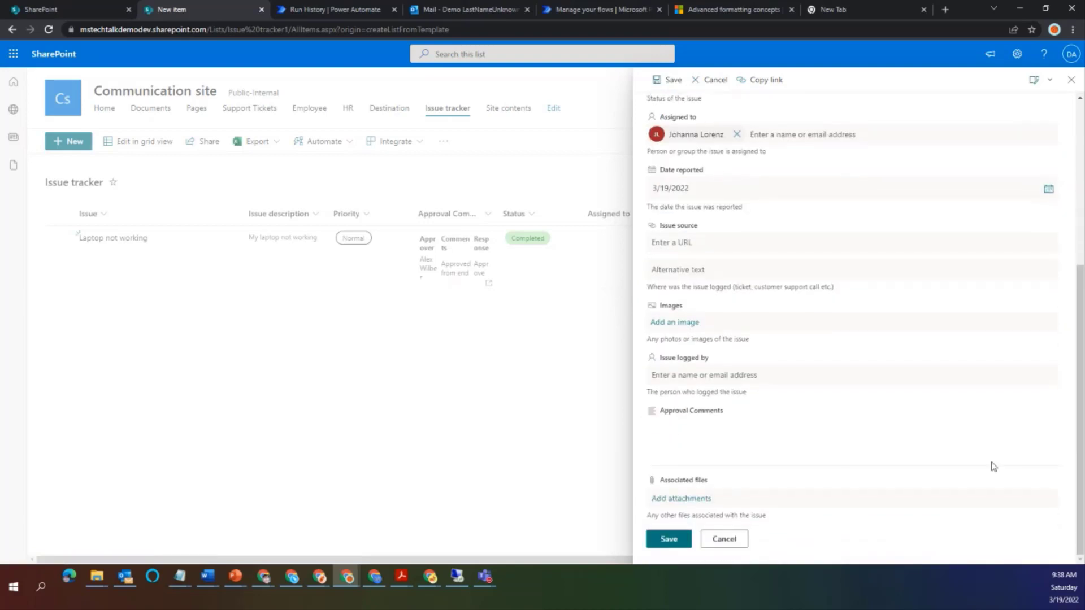
pyautogui.click(672, 373)
pyautogui.write('adnan')
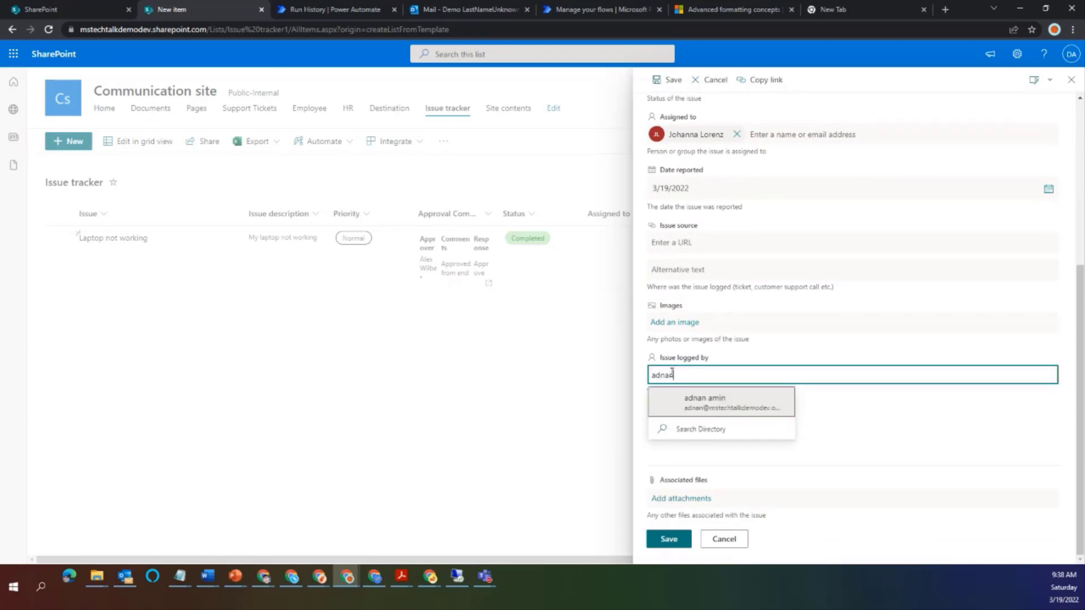
pyautogui.click(699, 405)
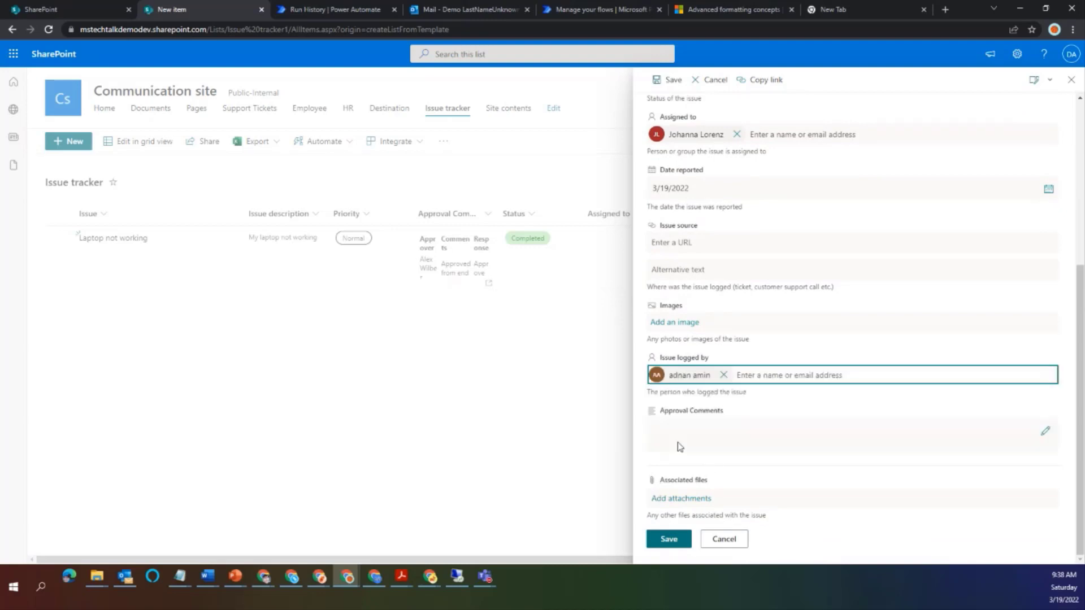
pyautogui.click(670, 540)
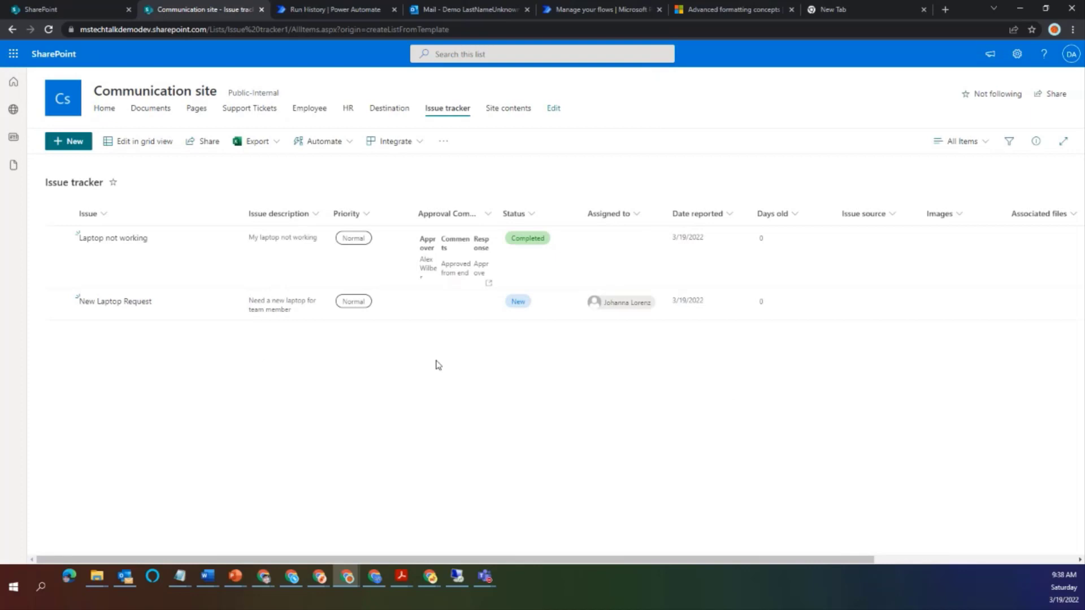
# Add a single line of text column named "Approval Request" between Priority and the approval comments column of the Issue tracker list.
pyautogui.moveTo(249, 243)
pyautogui.click(411, 199)
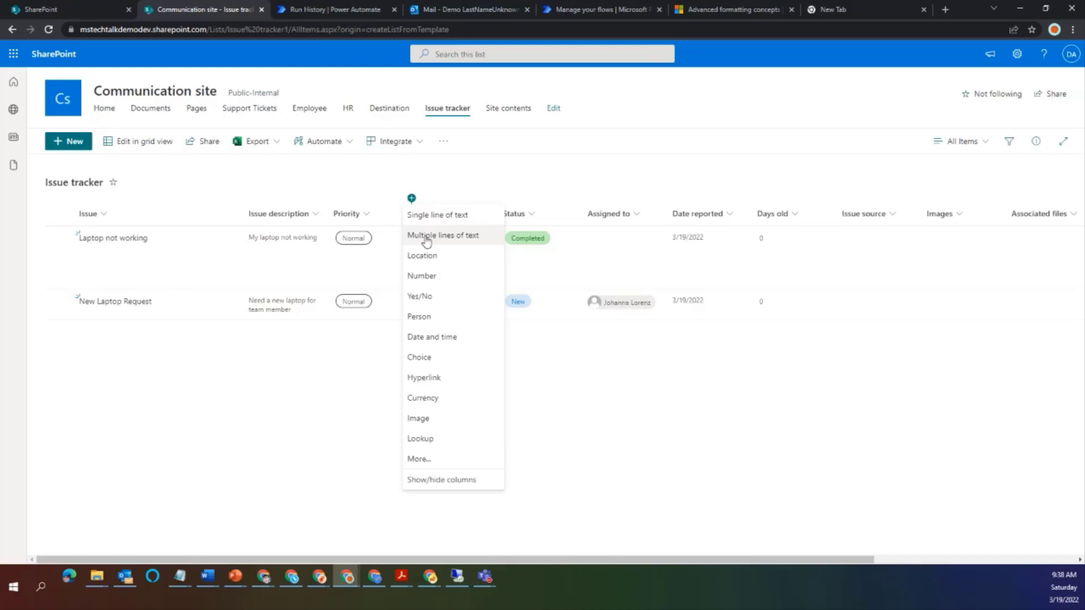
pyautogui.click(424, 222)
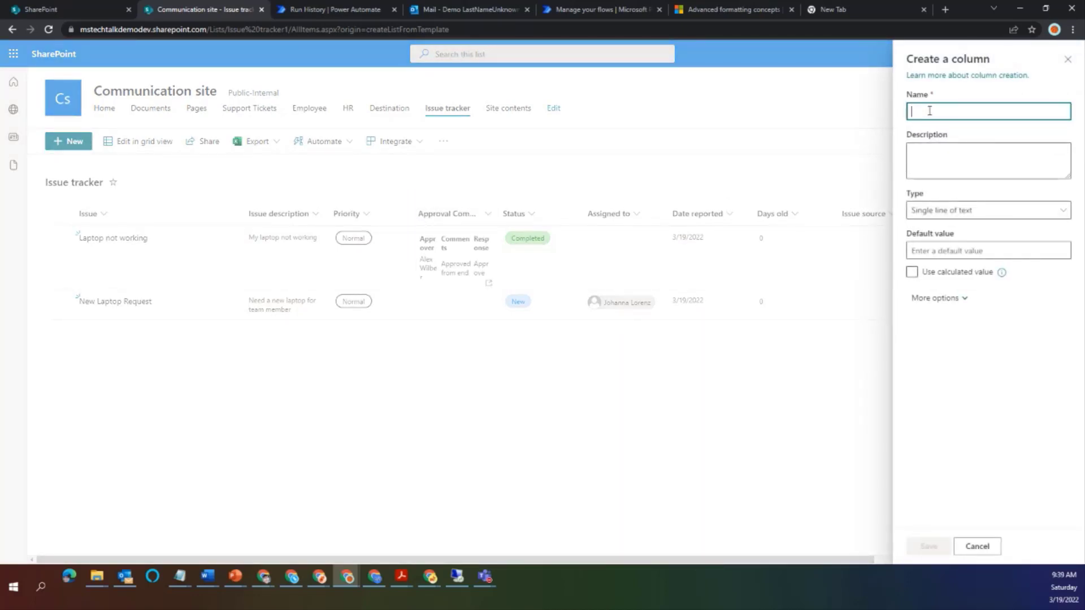
pyautogui.write('Approval Request')
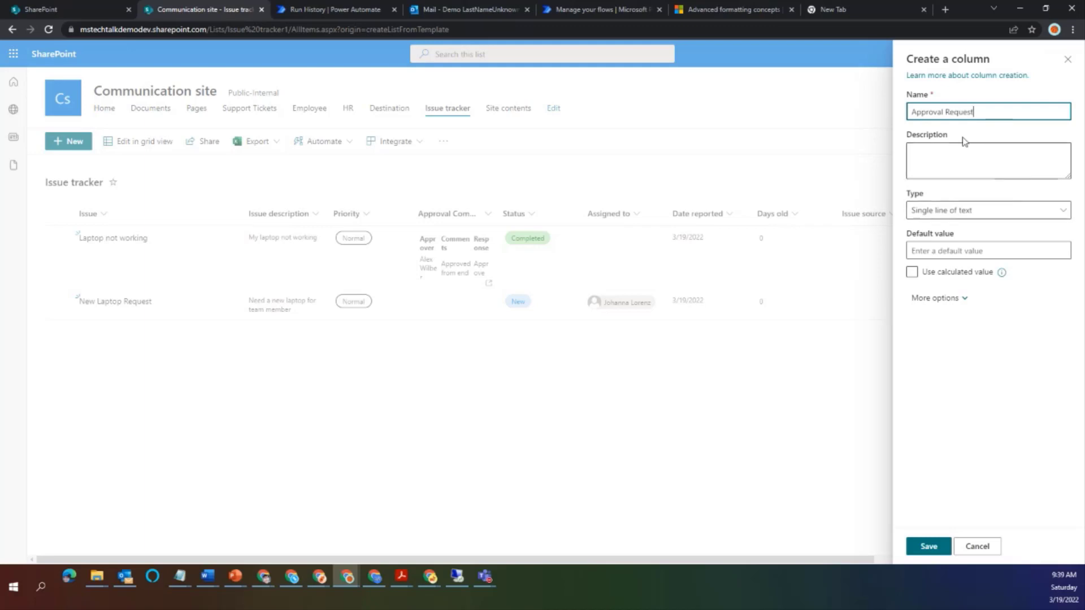
pyautogui.click(921, 547)
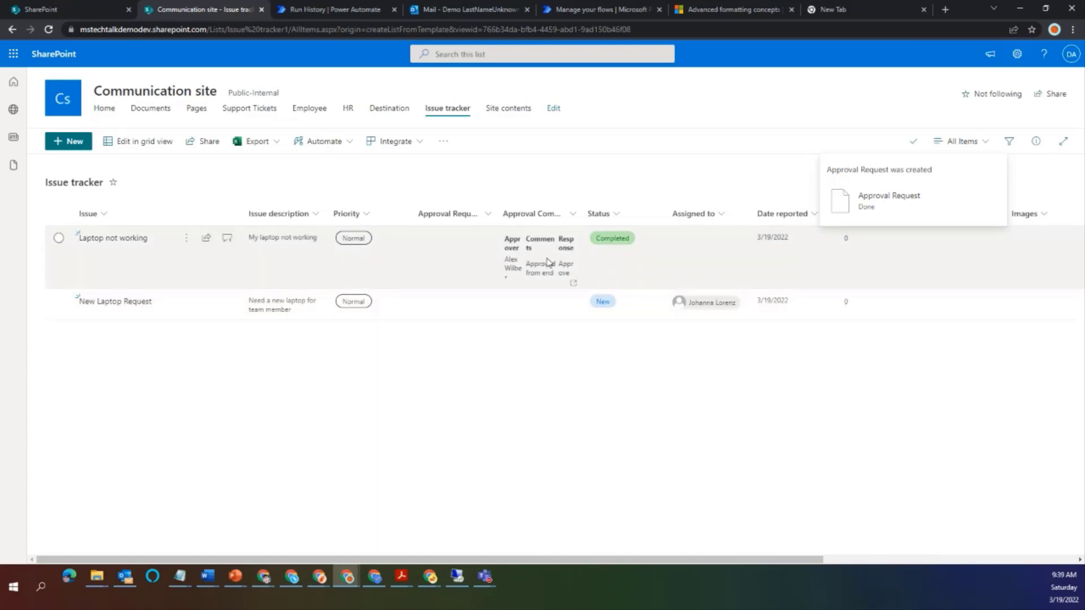
# Examine the automation and integration options for the list, and the automation options for the New Laptop Request item.
pyautogui.click(487, 214)
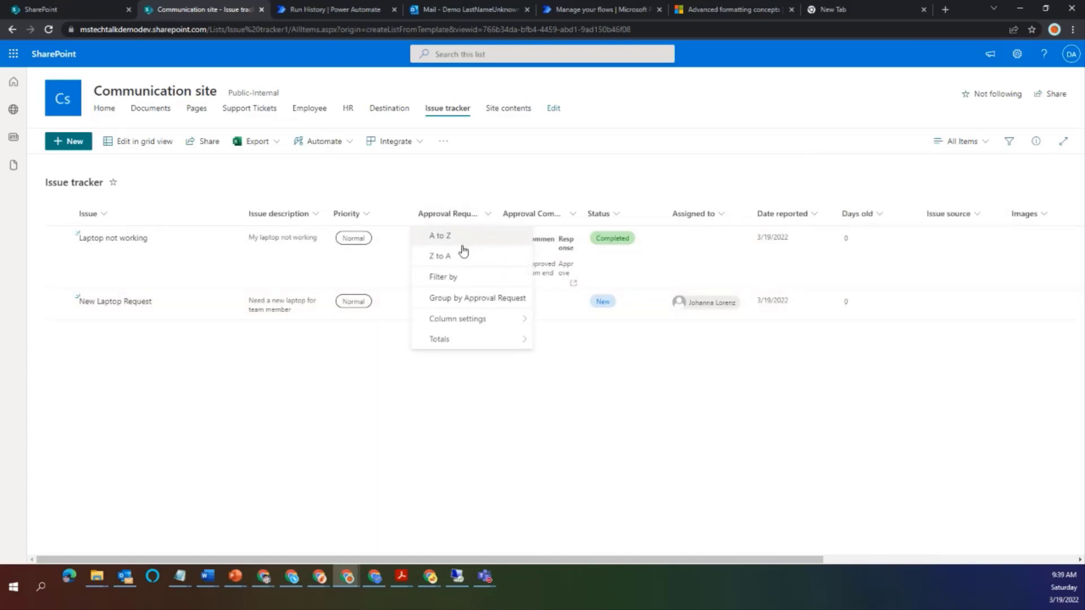
pyautogui.moveTo(450, 320)
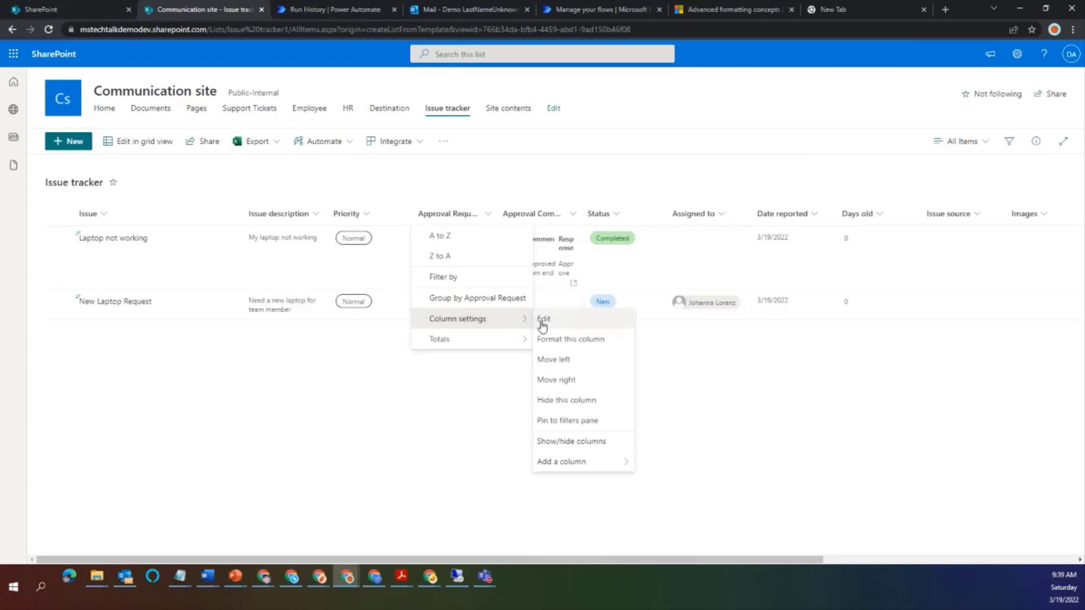
pyautogui.click(355, 171)
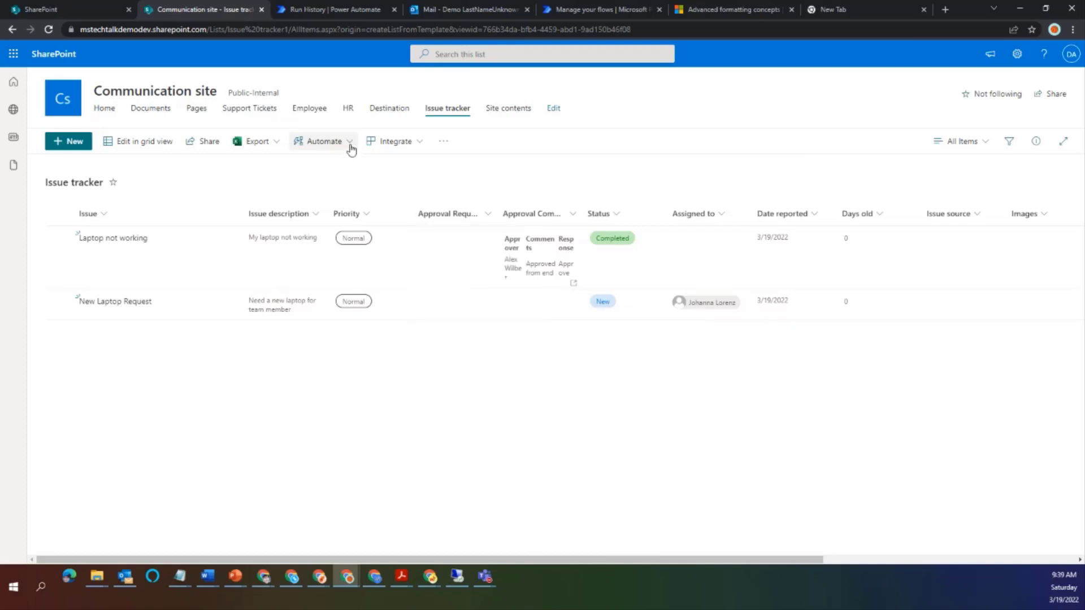
pyautogui.click(350, 146)
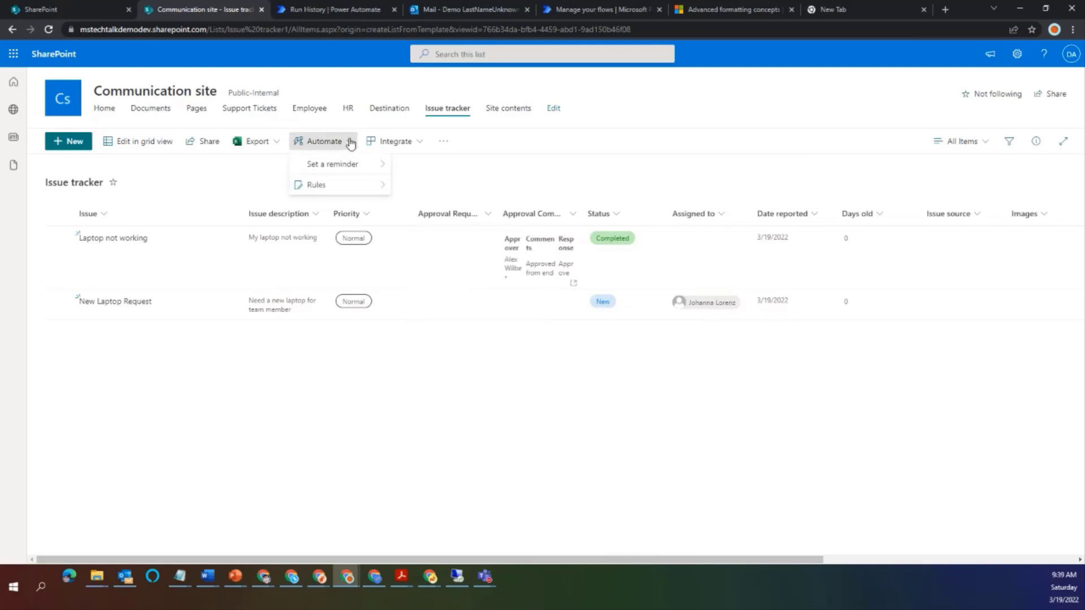
pyautogui.click(417, 143)
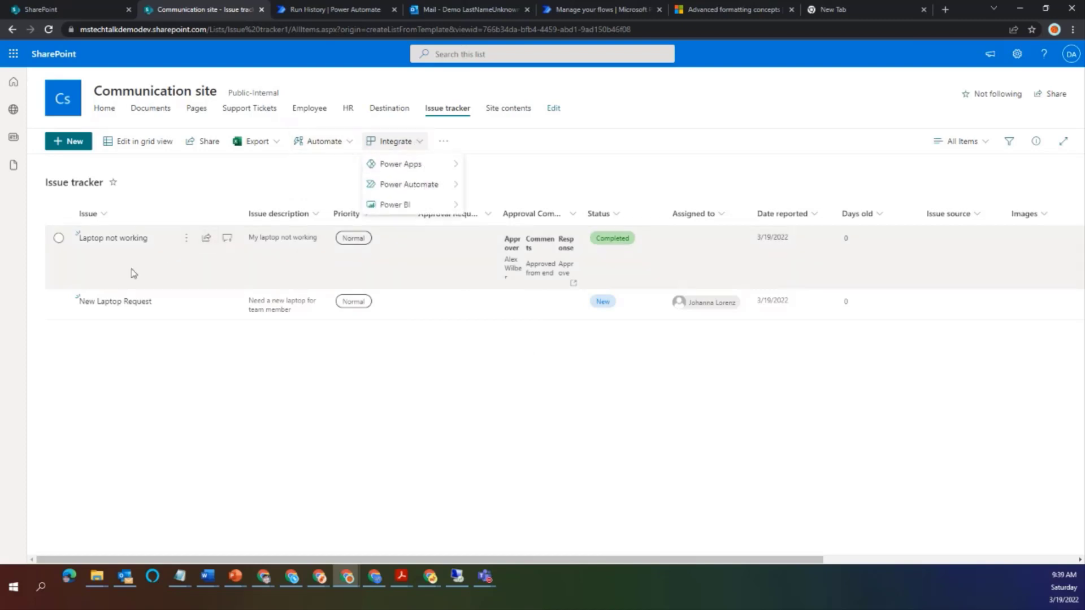
pyautogui.click(117, 318)
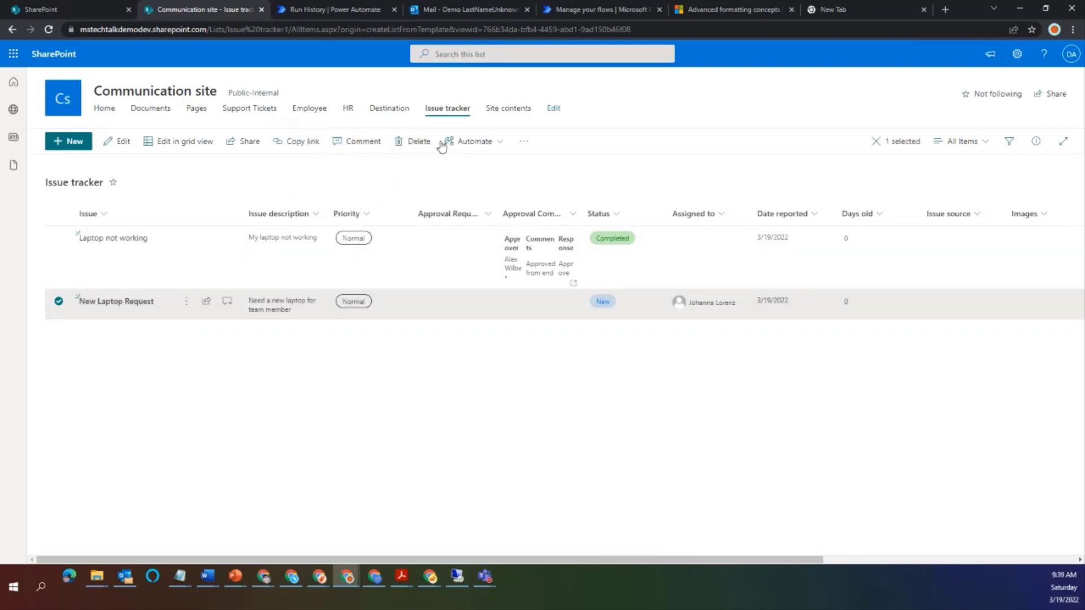
pyautogui.click(475, 142)
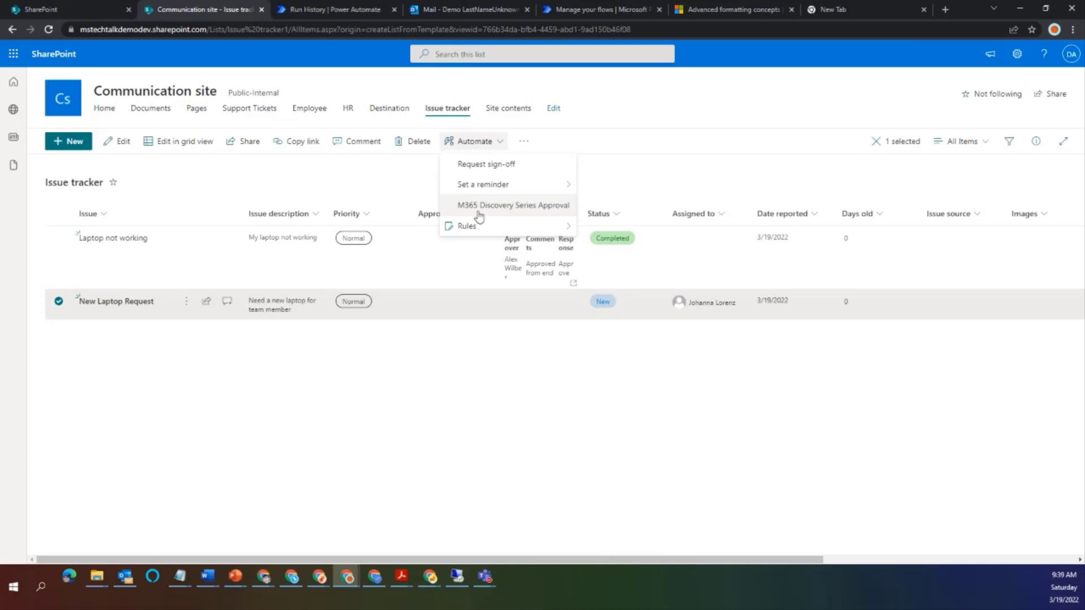
pyautogui.moveTo(446, 231)
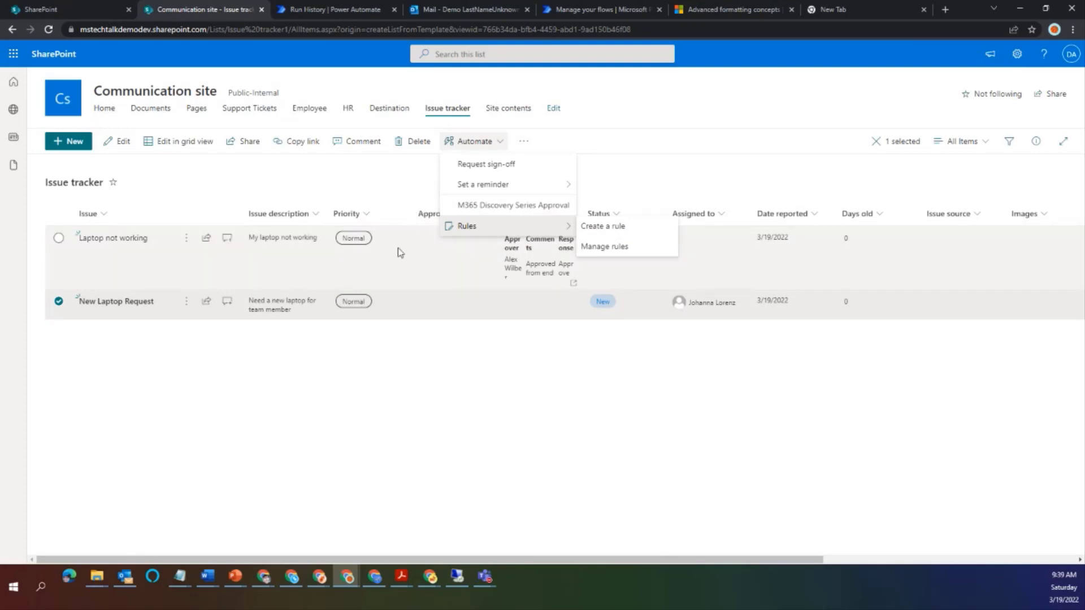
pyautogui.click(385, 165)
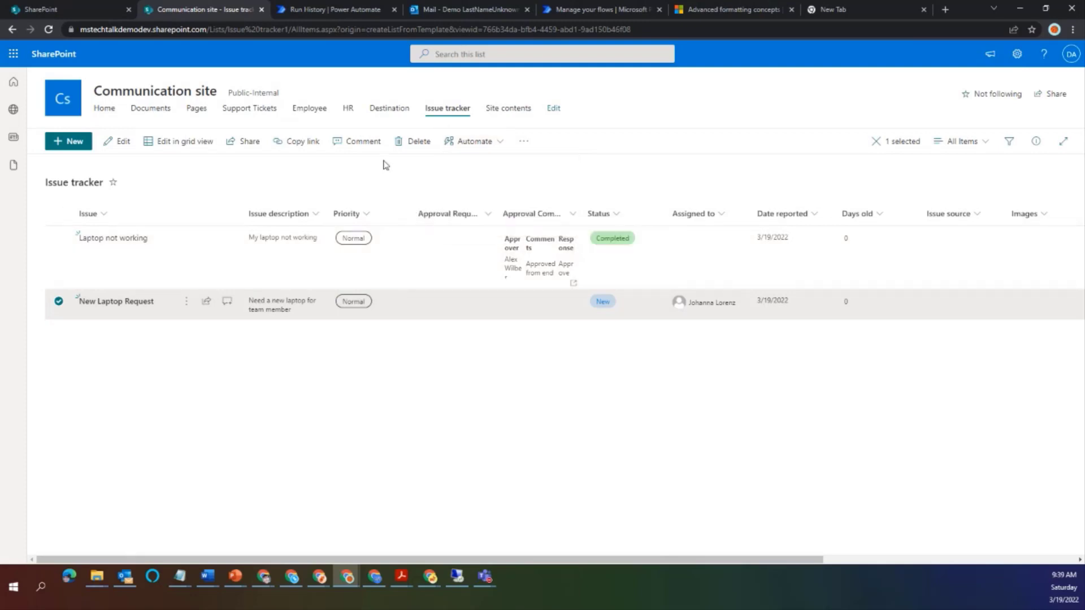
pyautogui.click(489, 217)
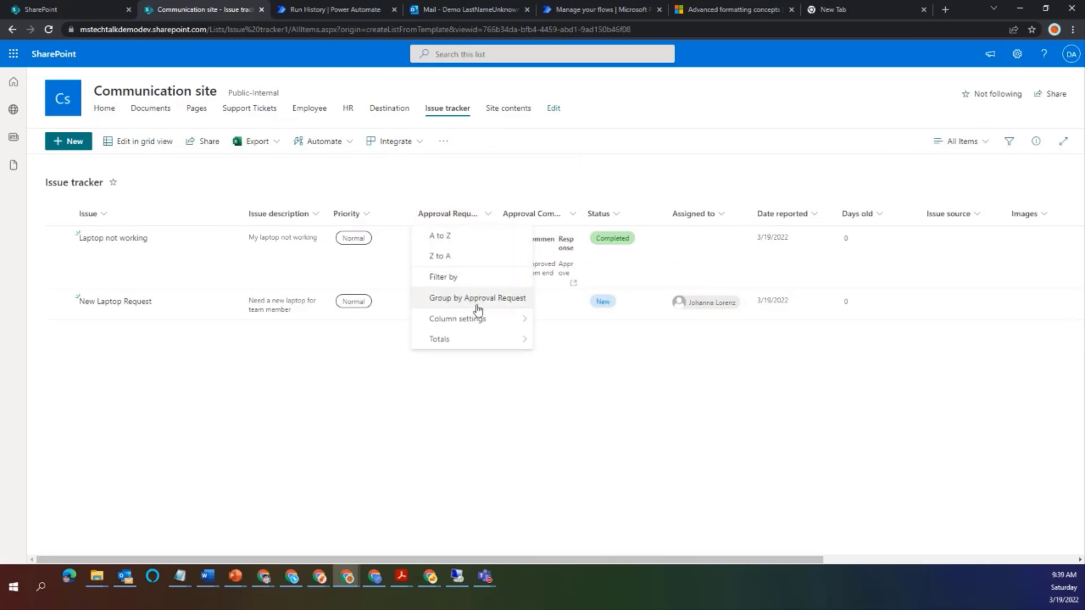
pyautogui.moveTo(478, 322)
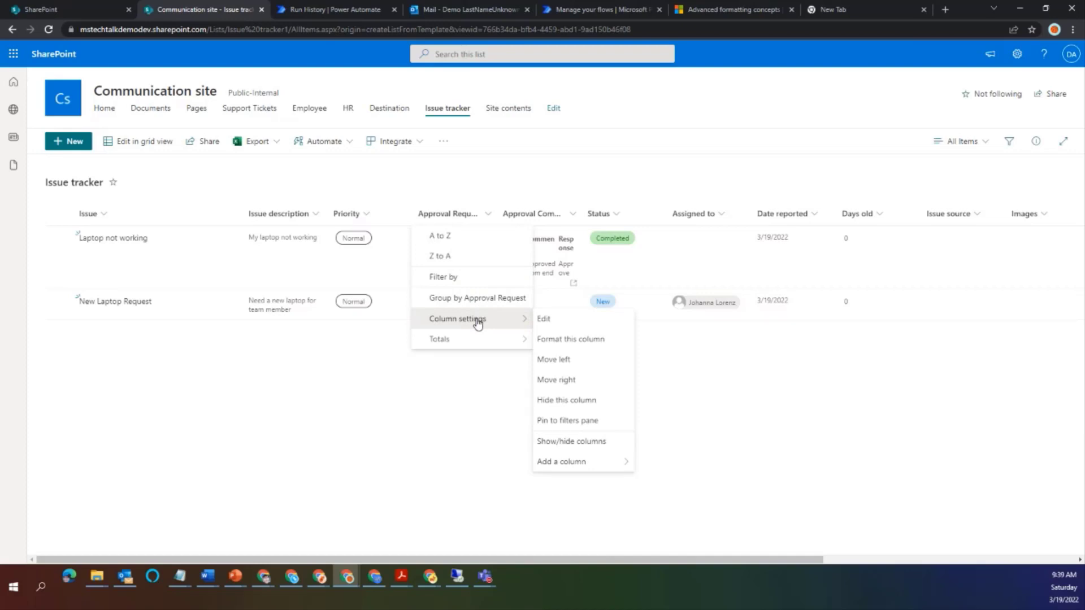
pyautogui.click(571, 340)
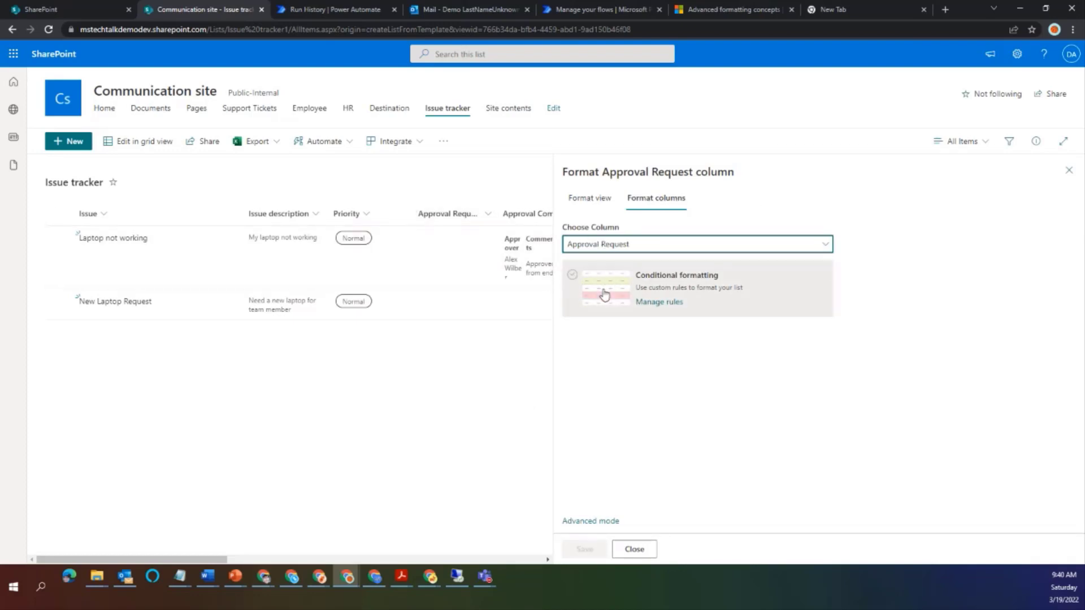
pyautogui.click(591, 199)
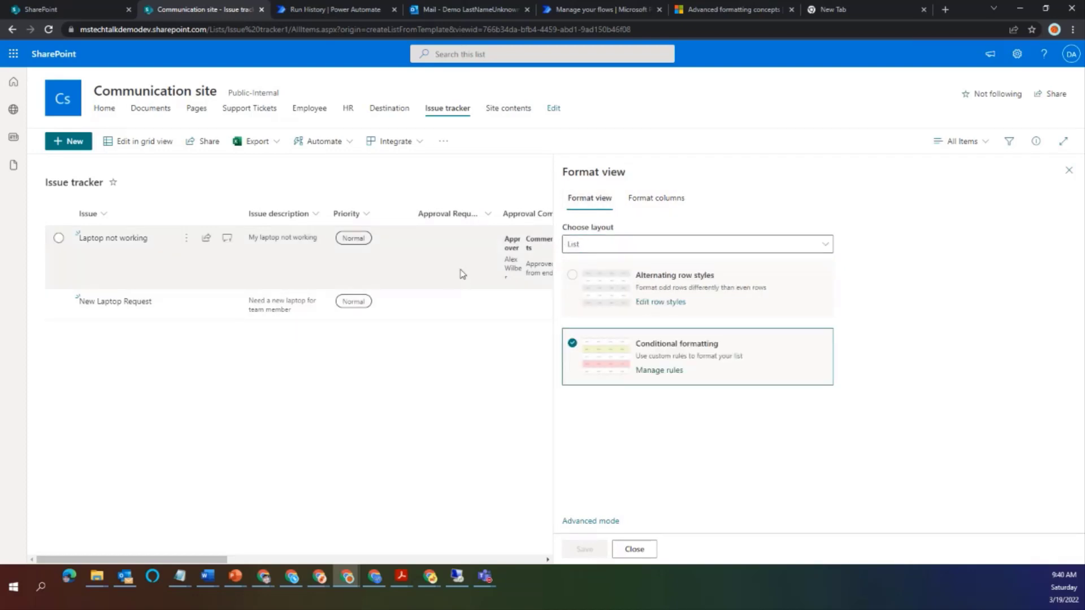
pyautogui.click(1067, 171)
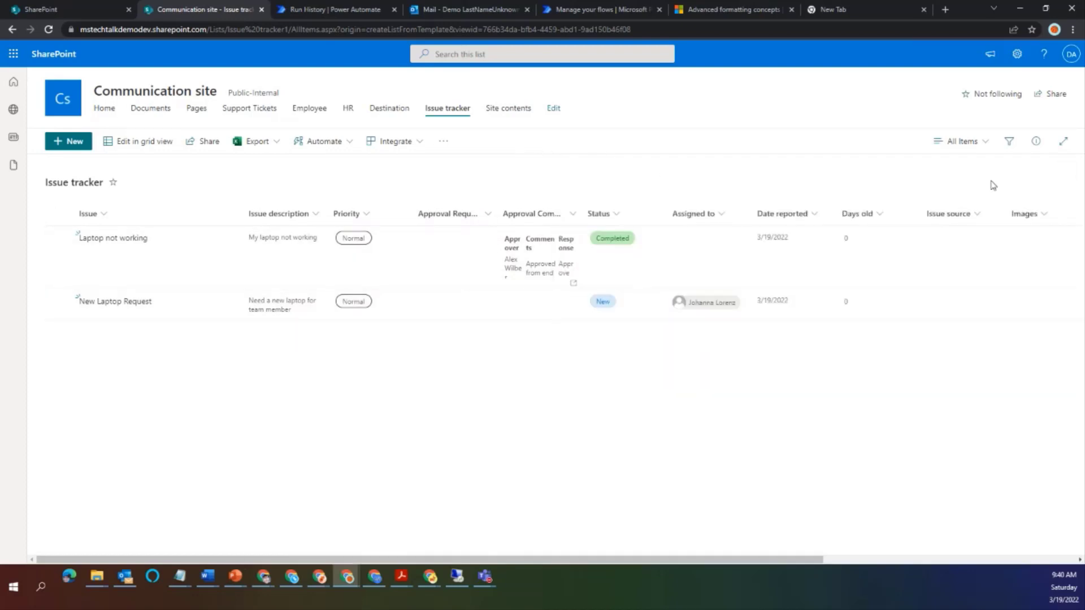
# Apply conditional formatting to the Approval Request column and open its formatting JSON in advanced mode.
pyautogui.click(485, 217)
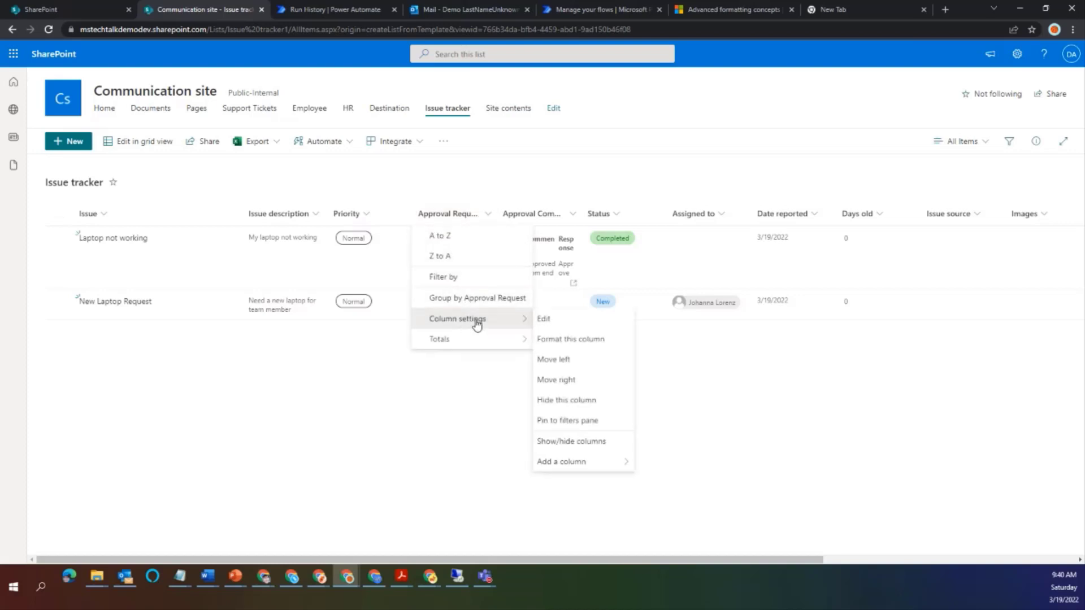
pyautogui.click(563, 345)
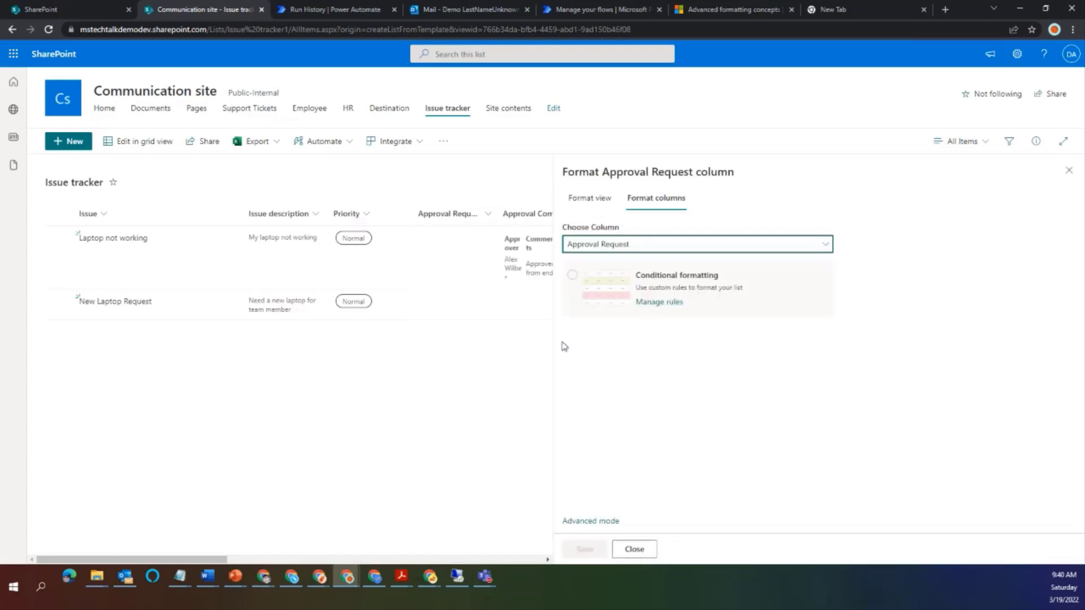
pyautogui.click(575, 284)
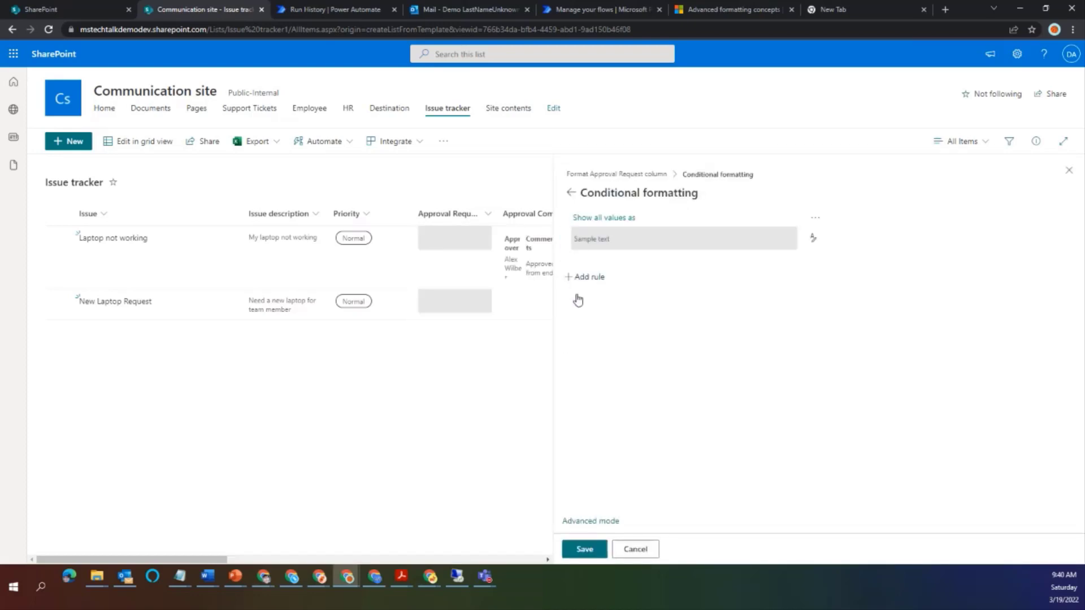
pyautogui.click(584, 523)
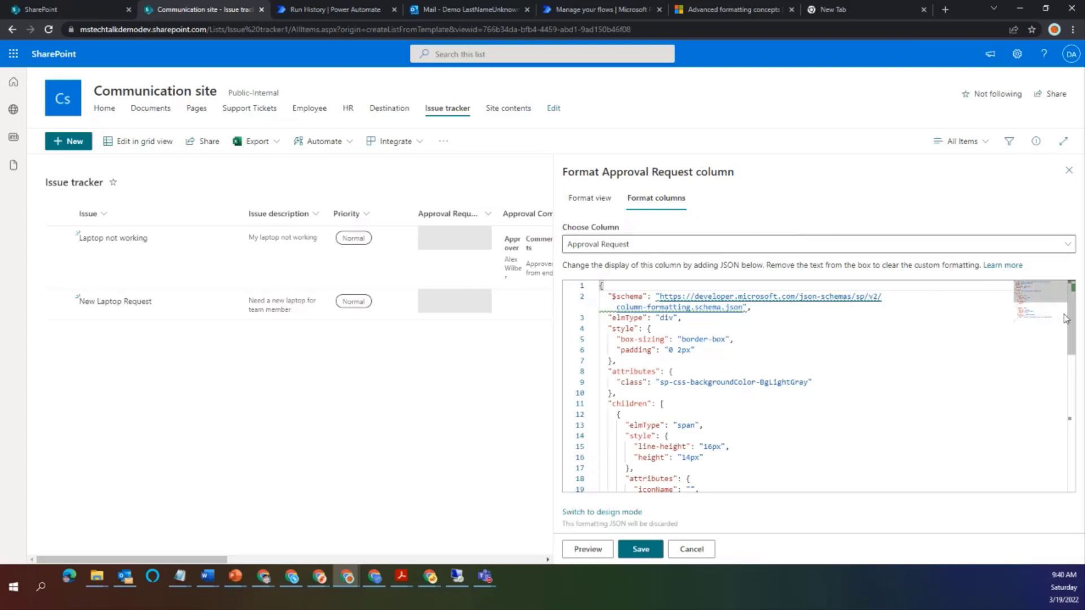
pyautogui.moveTo(1067, 337); pyautogui.dragTo(1052, 263)
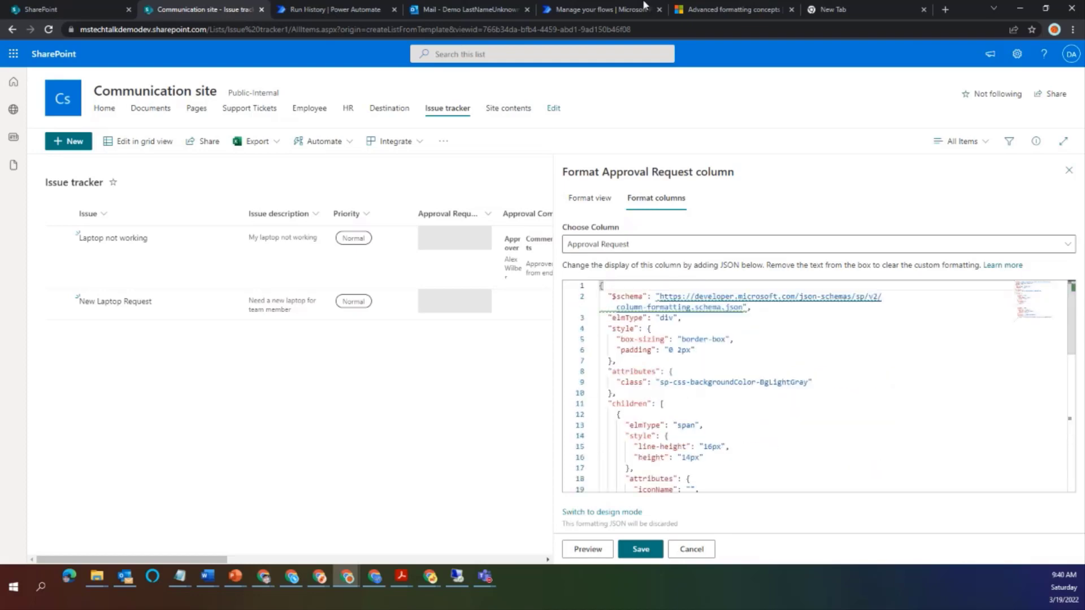
# Switch to the Microsoft Docs page on advanced formatting concepts and copy the sample JSON for a button that launches a flow.
pyautogui.click(711, 16)
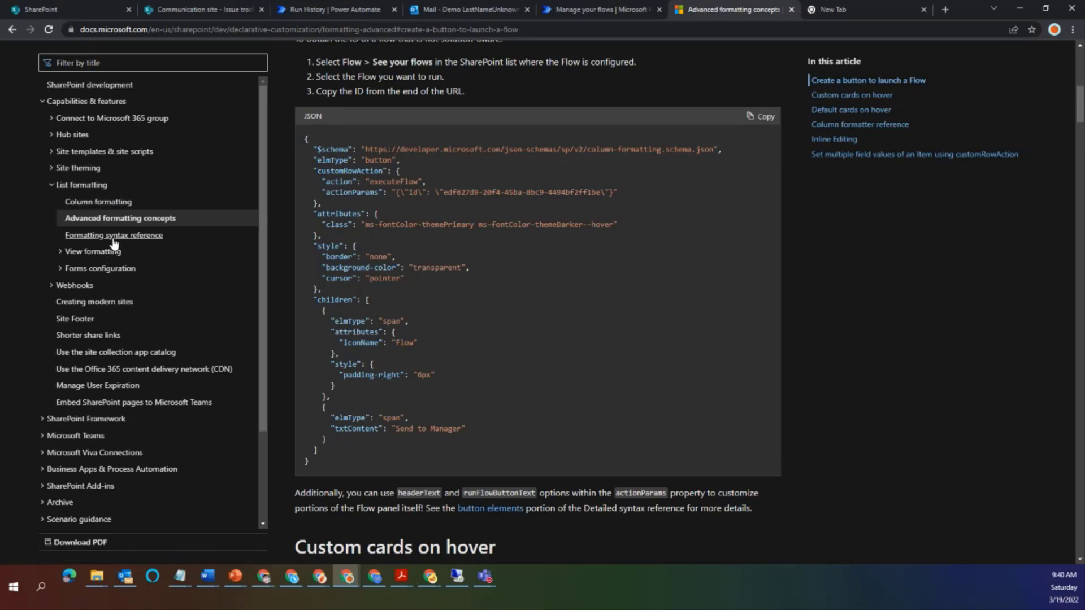
pyautogui.click(99, 209)
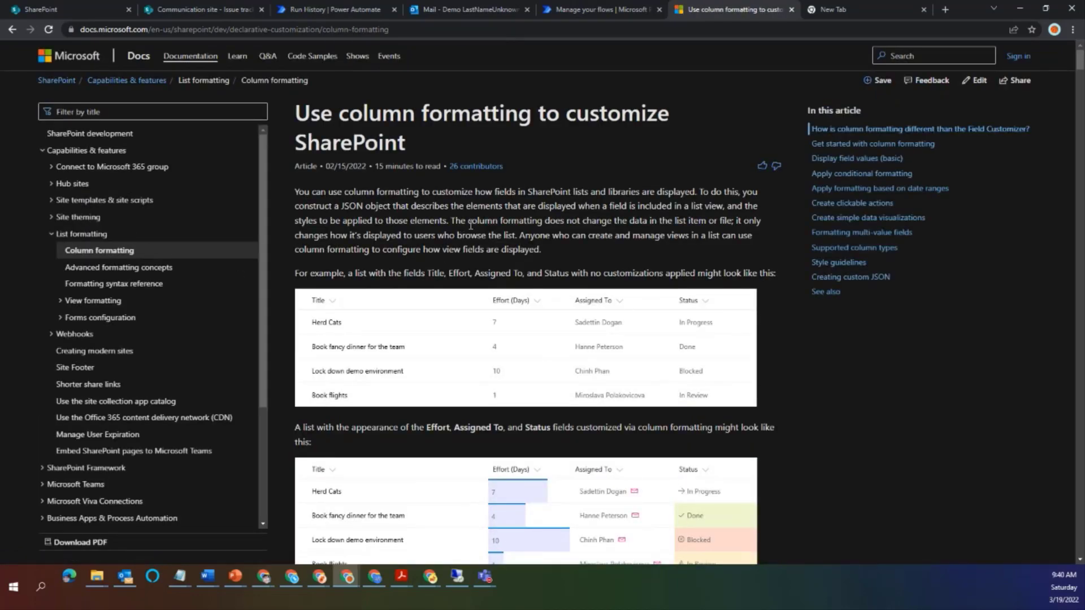
pyautogui.scroll(-13, 471, 225)
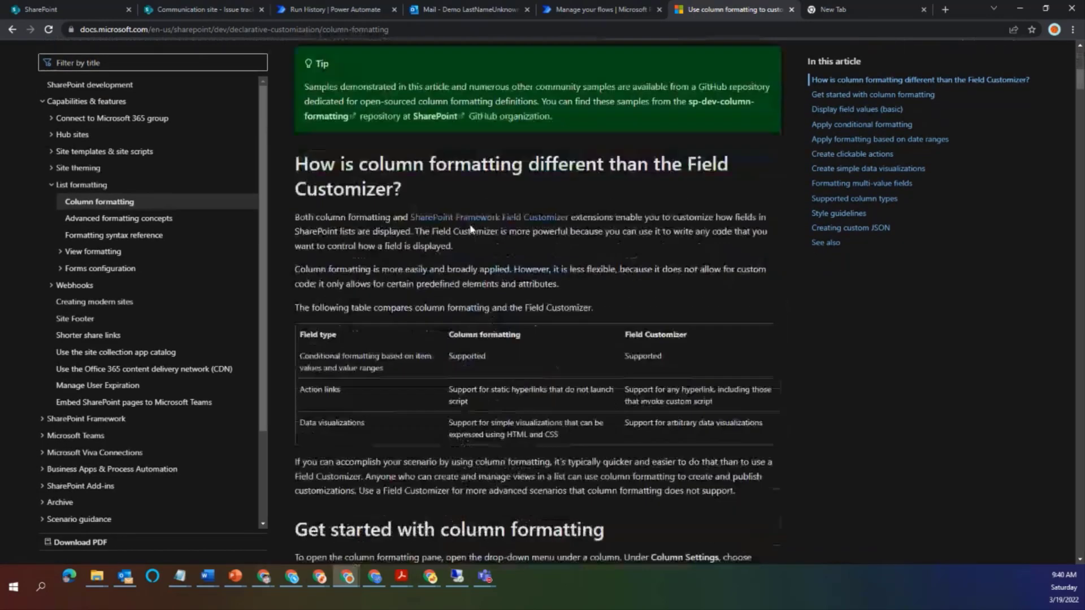
pyautogui.scroll(-4, 470, 225)
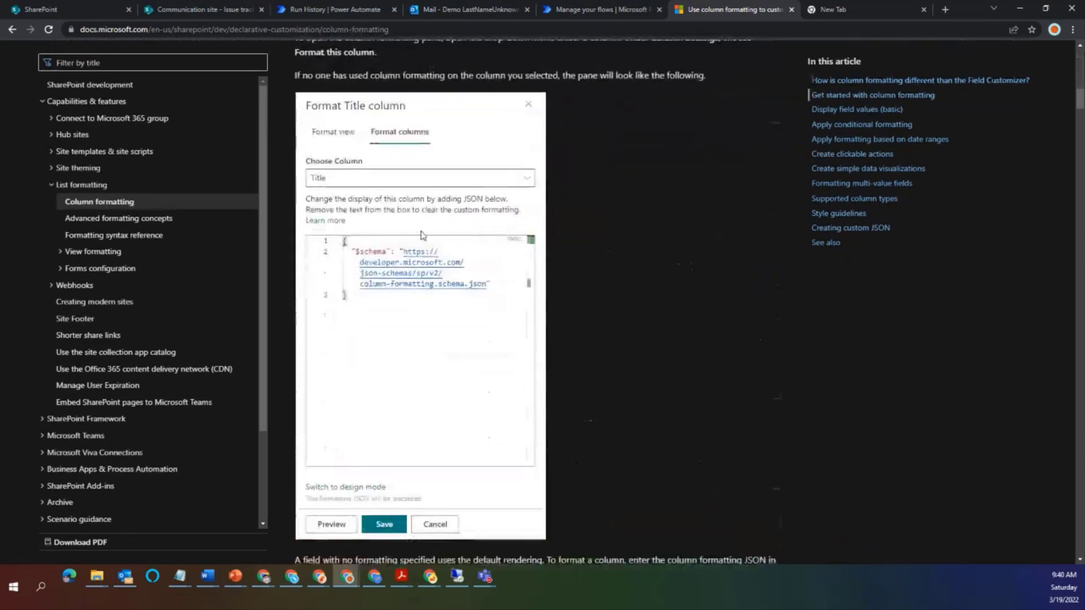
pyautogui.click(157, 225)
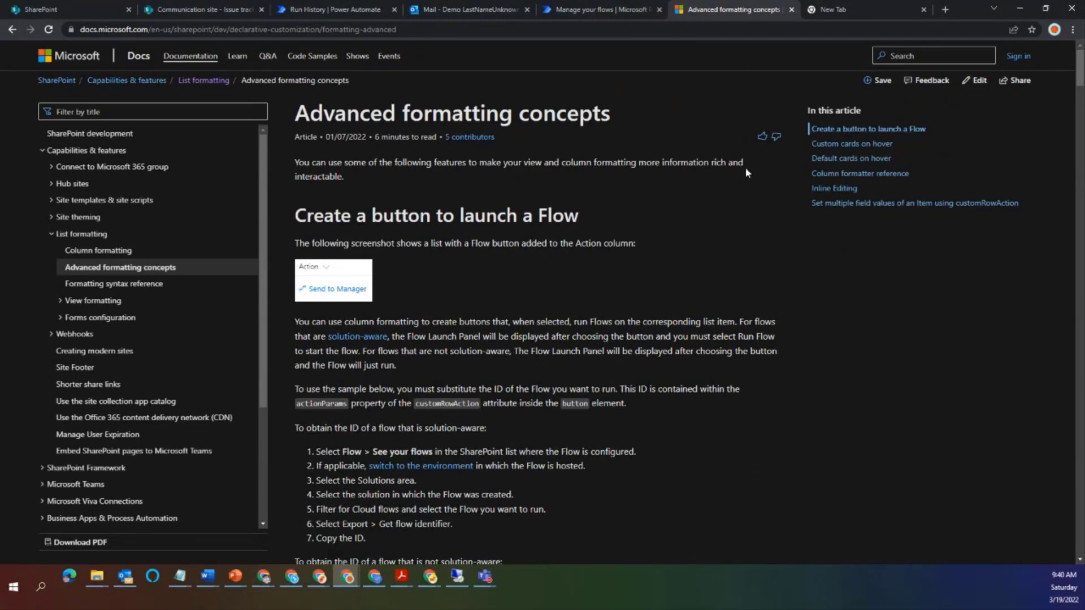
pyautogui.scroll(-9, 600, 333)
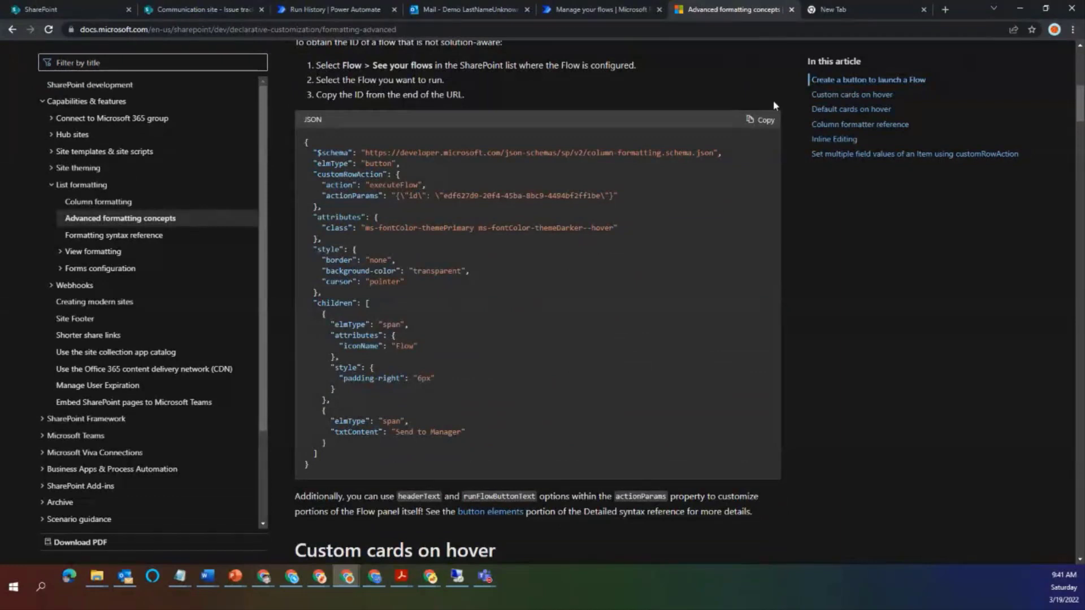
pyautogui.click(763, 122)
# Return to the SharePoint list and replace the Approval Request column's entire formatting JSON with the copied flow button sample.
pyautogui.click(568, 13)
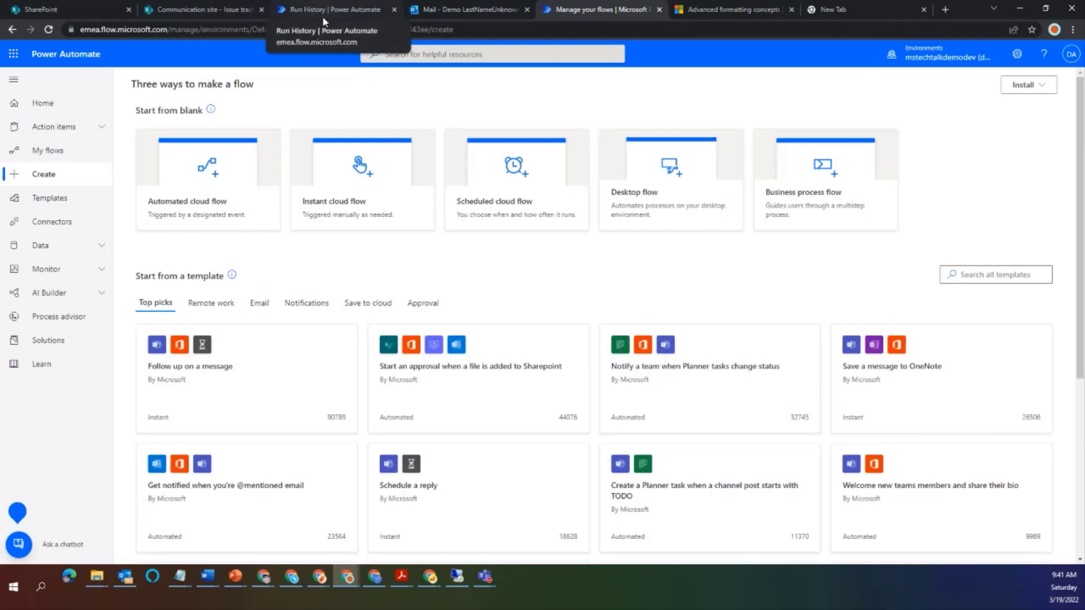
pyautogui.click(196, 9)
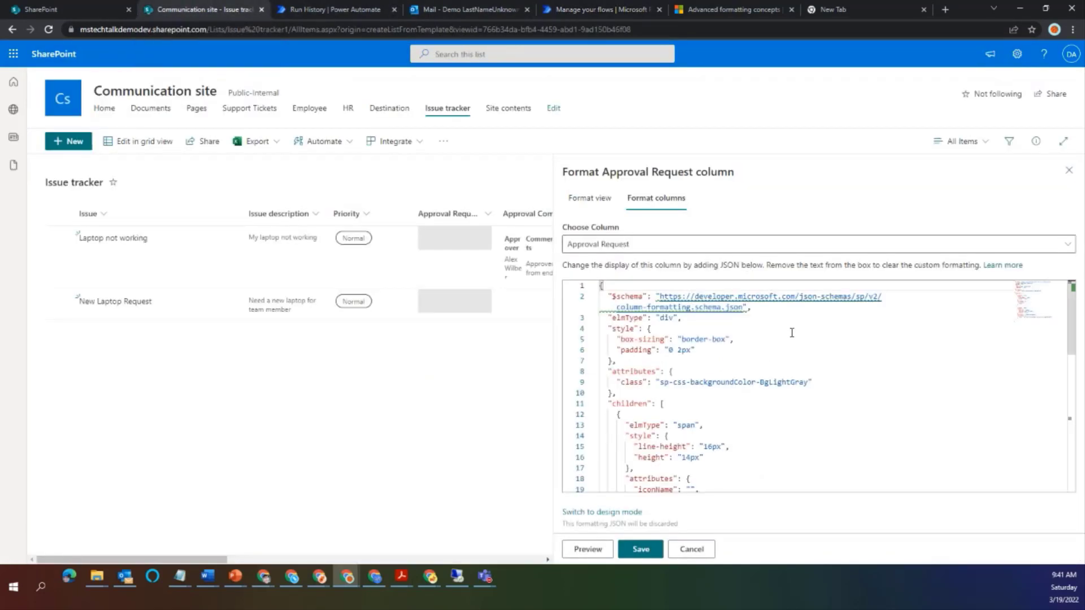
pyautogui.click(738, 403)
pyautogui.hotkey('ctrl', 'a')
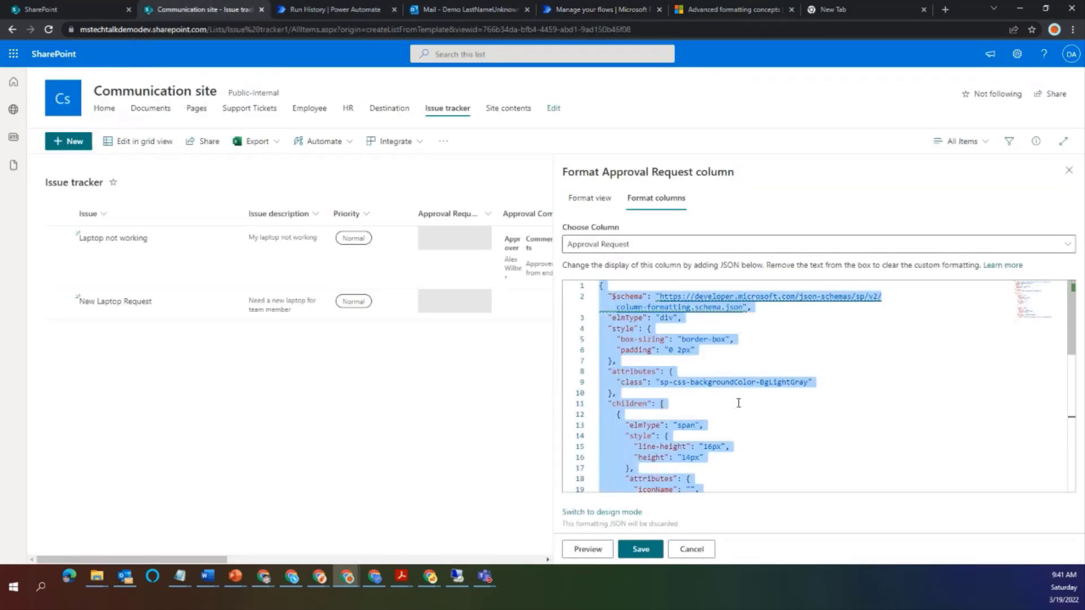
pyautogui.hotkey('ctrl', 'v')
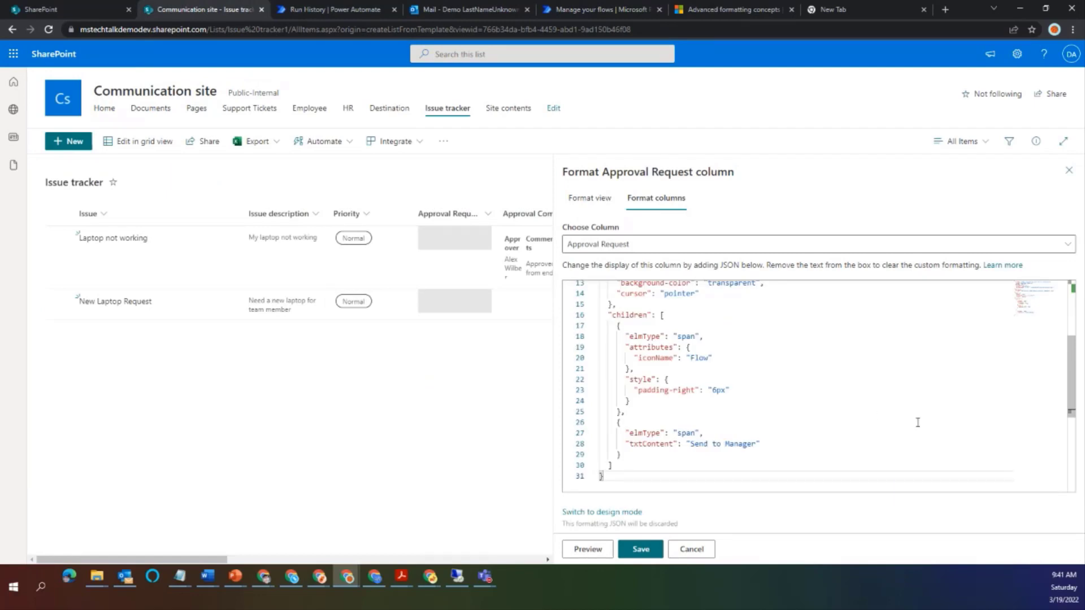
# Locate the sample flow ID in the formatting JSON, then copy the M365 Discovery Series Approval flow's ID from its details page address in Power Automate.
pyautogui.moveTo(1070, 381); pyautogui.dragTo(1067, 326)
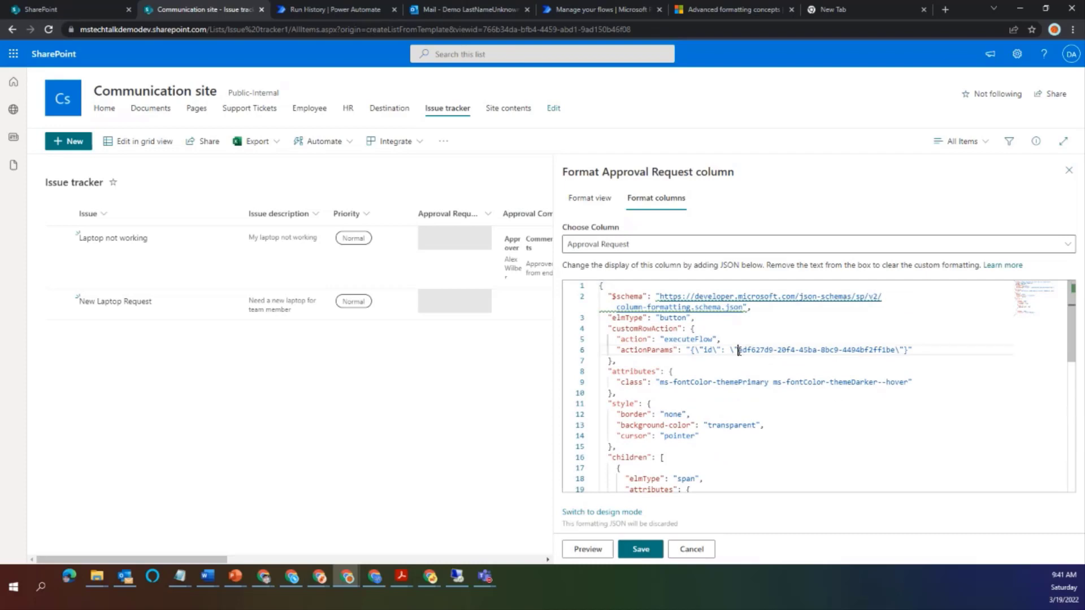
pyautogui.moveTo(739, 351); pyautogui.dragTo(897, 347)
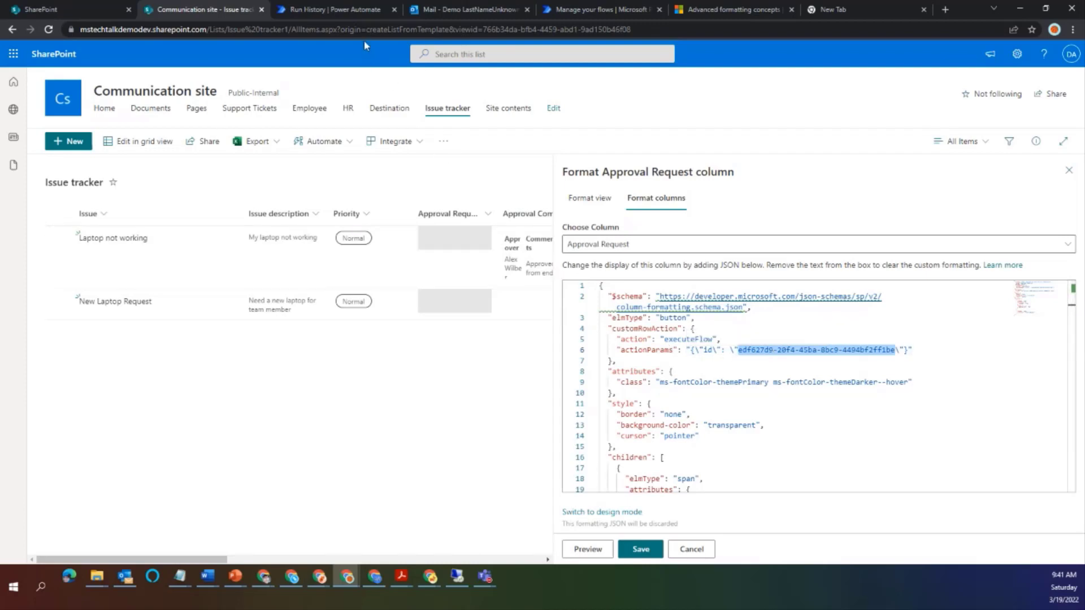
pyautogui.click(563, 14)
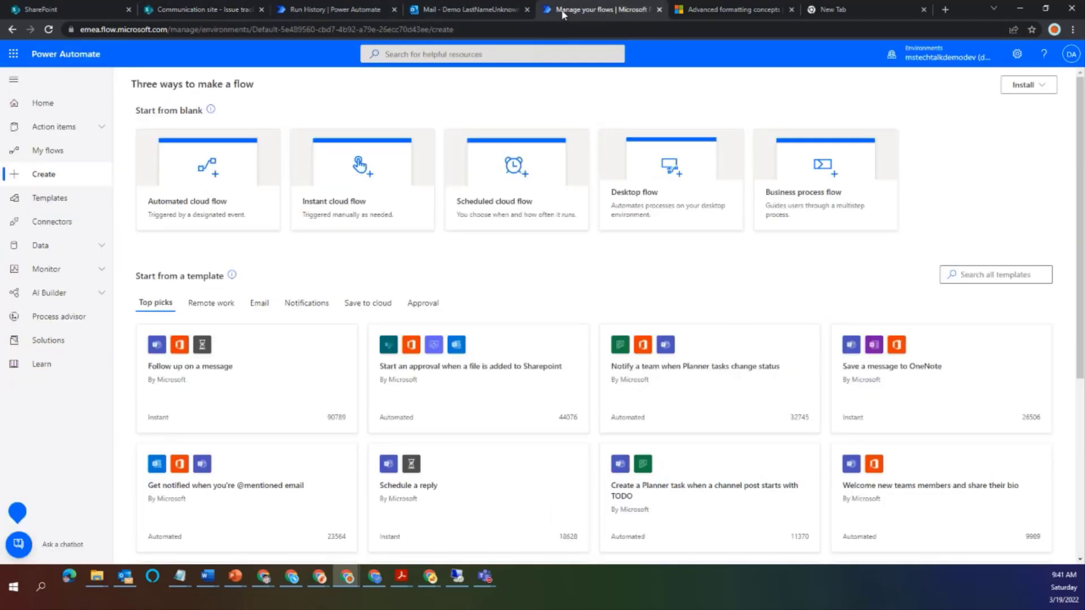
pyautogui.click(349, 11)
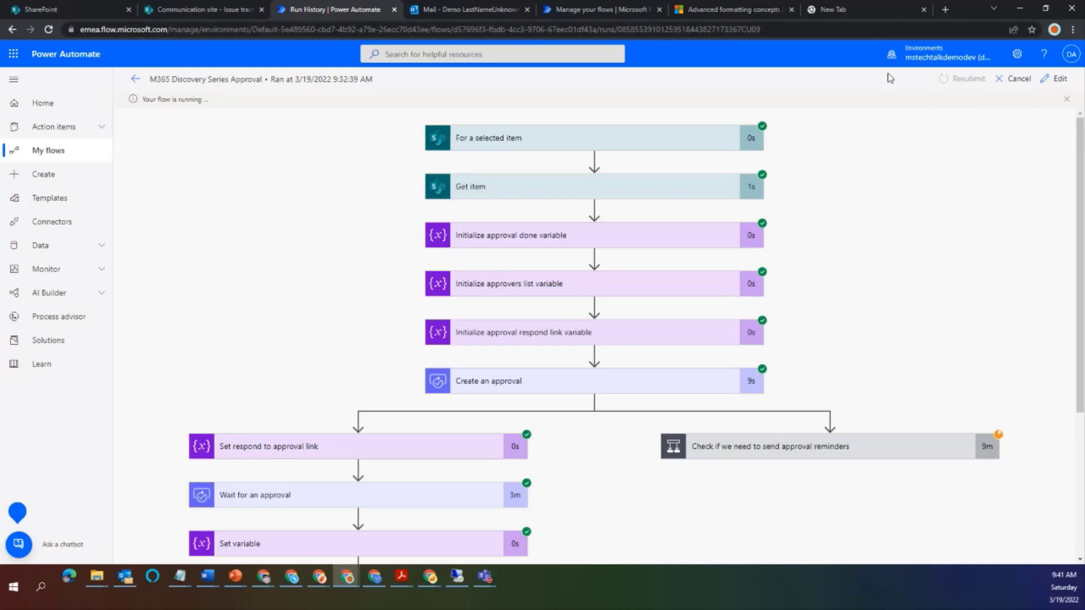
pyautogui.click(134, 80)
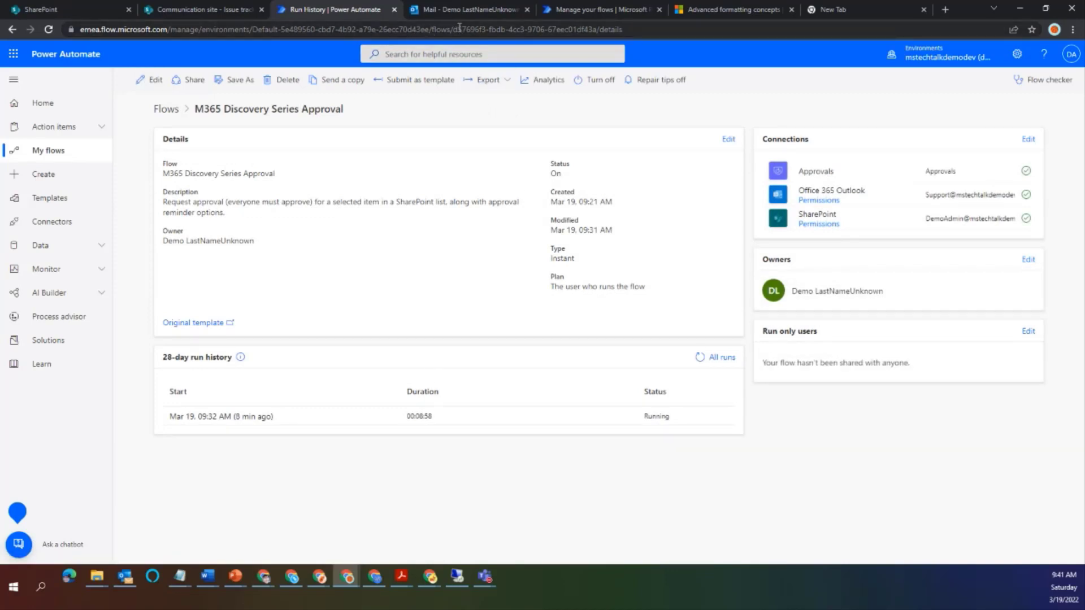
pyautogui.moveTo(453, 30); pyautogui.dragTo(635, 33)
pyautogui.hotkey('ctrl', 'c')
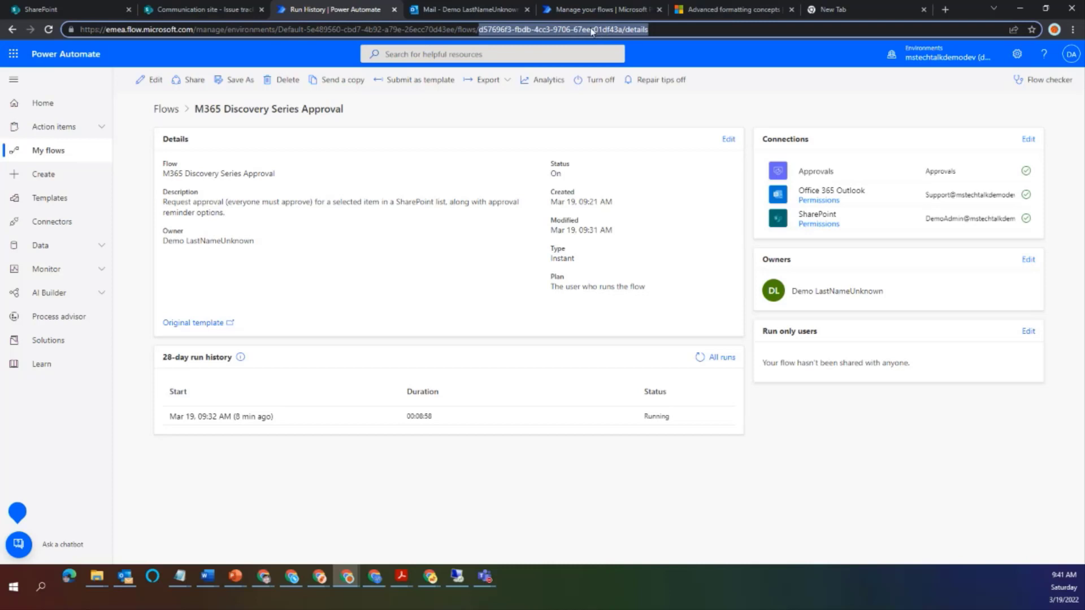
pyautogui.click(624, 30)
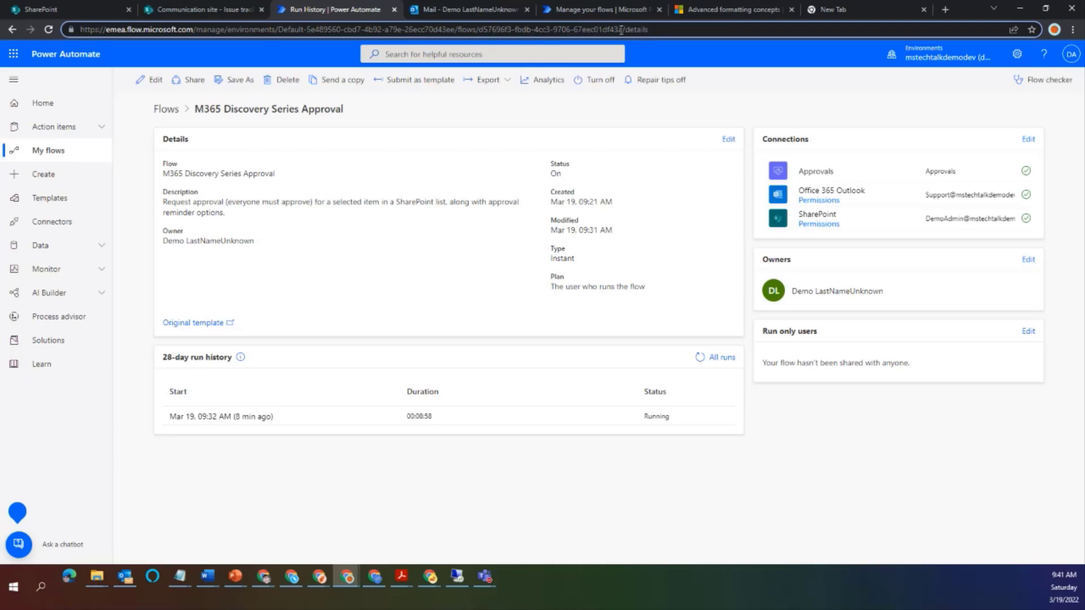
pyautogui.moveTo(620, 29); pyautogui.dragTo(536, 30)
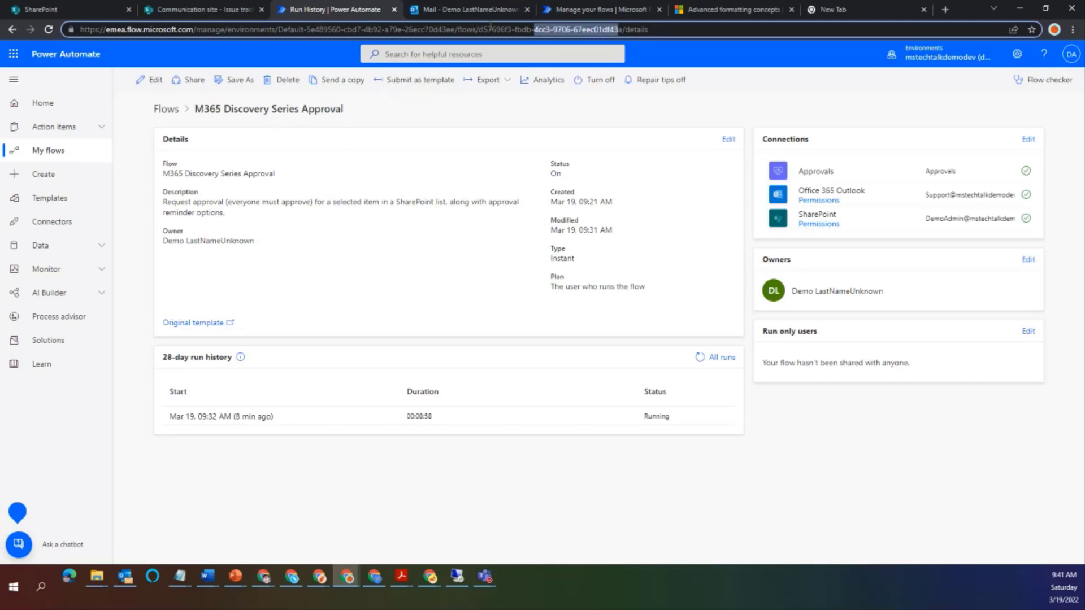
pyautogui.click(513, 31)
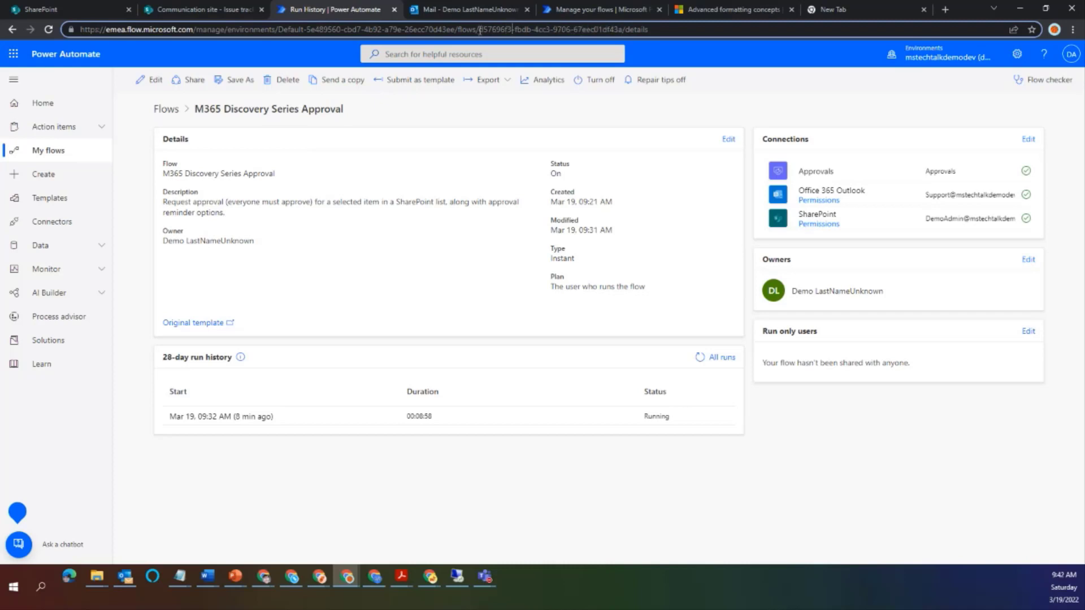
pyautogui.moveTo(480, 31); pyautogui.dragTo(620, 30)
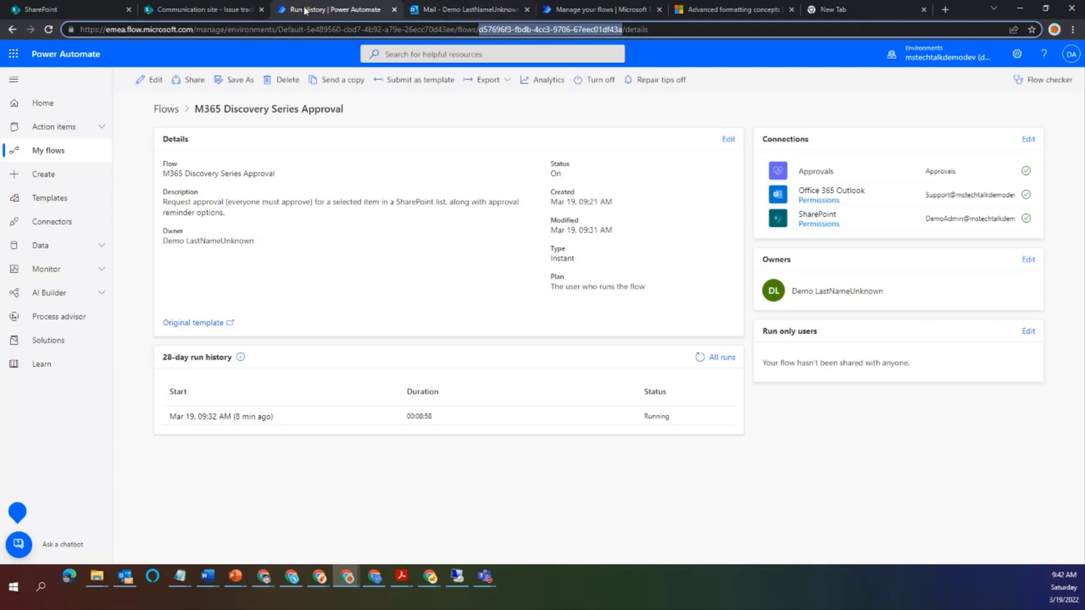
# Return to the SharePoint list, replace the sample ID in the JSON's actionParams with the copied flow ID, and save the column formatting.
pyautogui.click(217, 7)
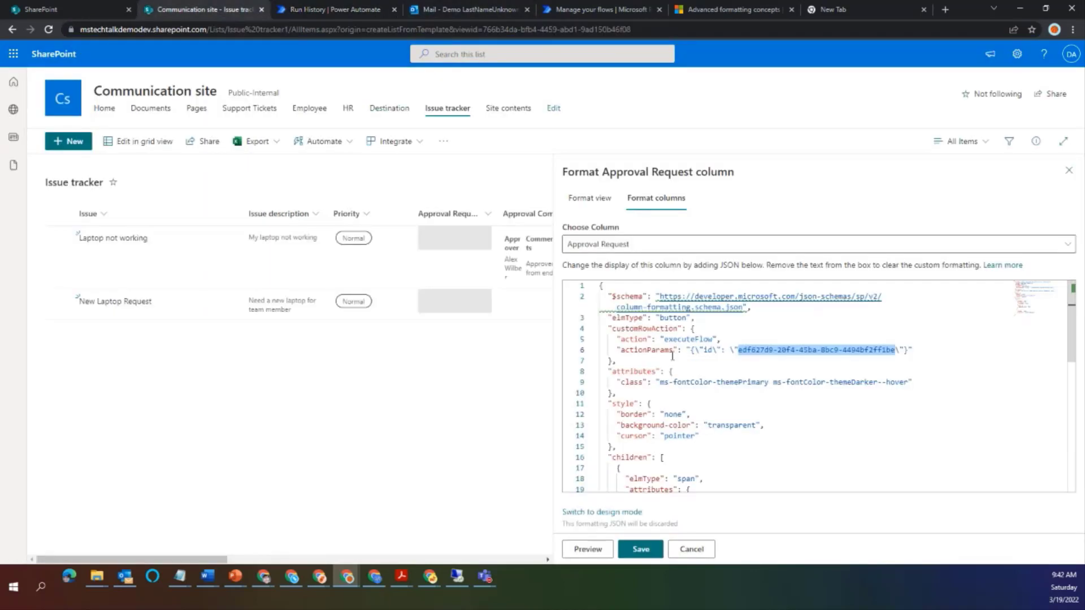
pyautogui.click(737, 346)
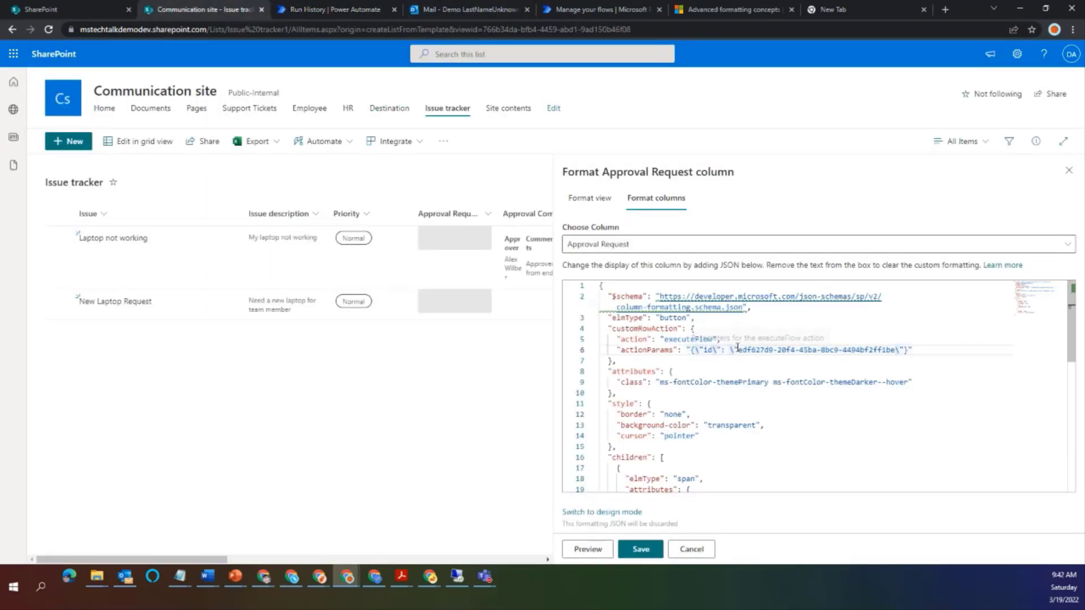
pyautogui.moveTo(737, 346); pyautogui.dragTo(895, 352)
pyautogui.hotkey('ctrl', 'v')
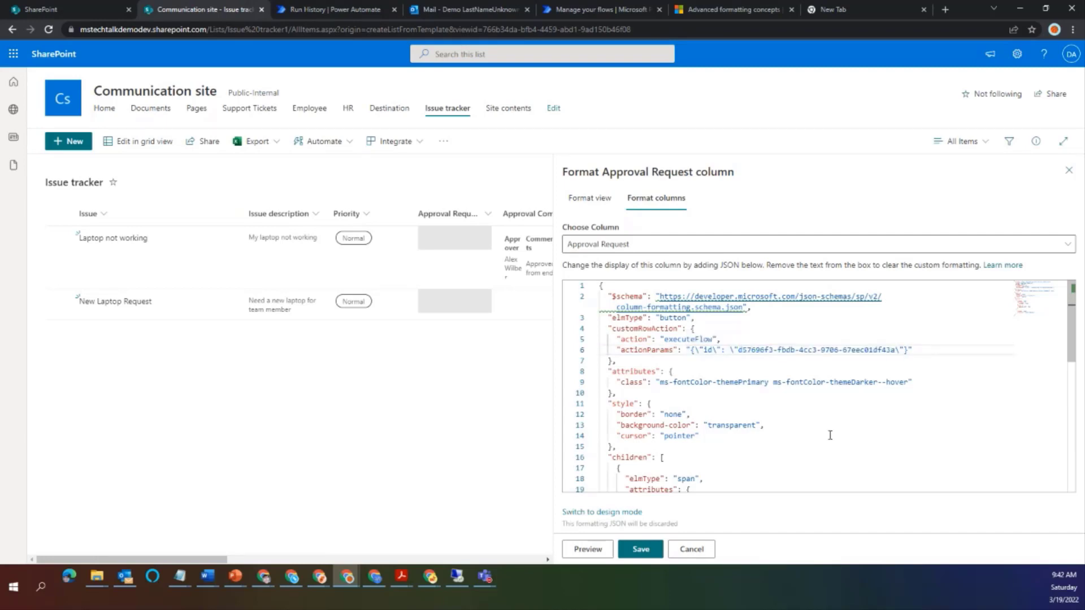
pyautogui.click(639, 551)
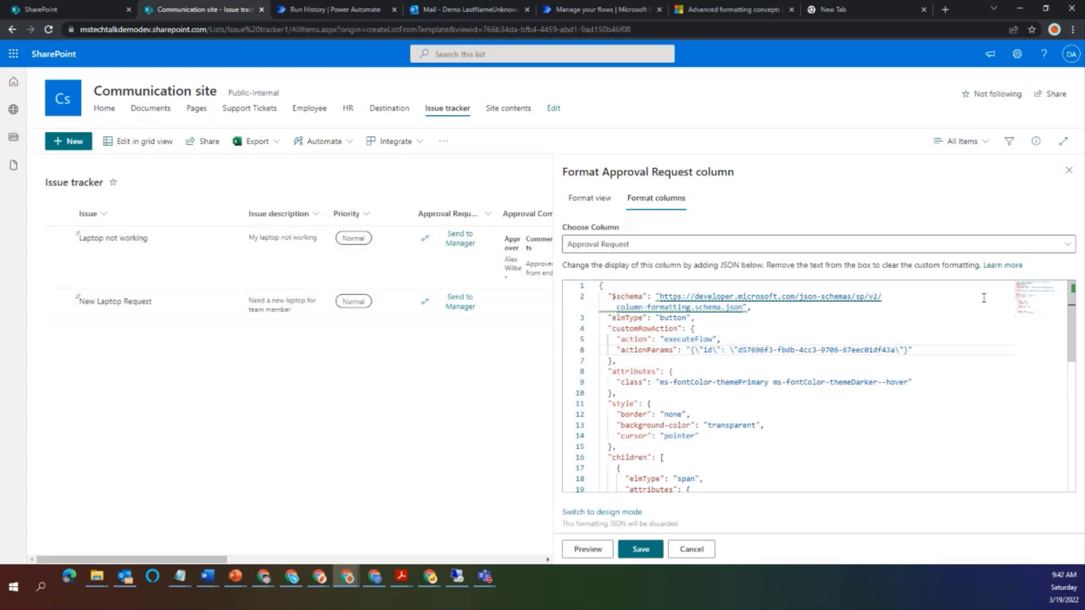
# Change the button's txtContent in the JSON to "Start Approval", save the column formatting and close the formatting pane.
pyautogui.moveTo(1072, 319); pyautogui.dragTo(1070, 402)
pyautogui.click(700, 403)
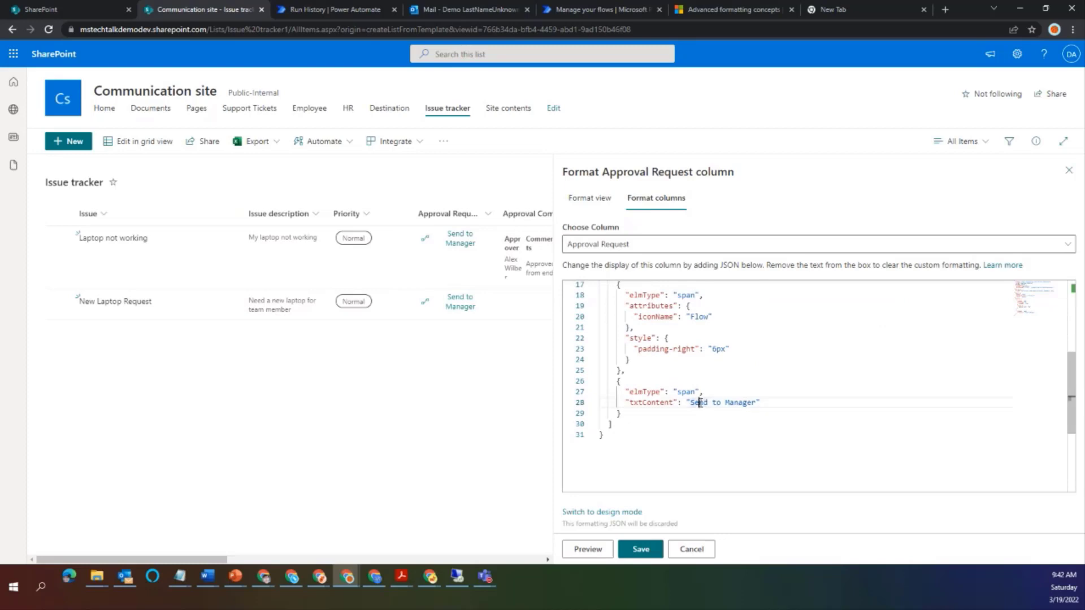
pyautogui.doubleClick(700, 402)
pyautogui.hotkey('ctrl', 'shift', 'Right')
pyautogui.hotkey('ctrl', 'shift', 'Right')
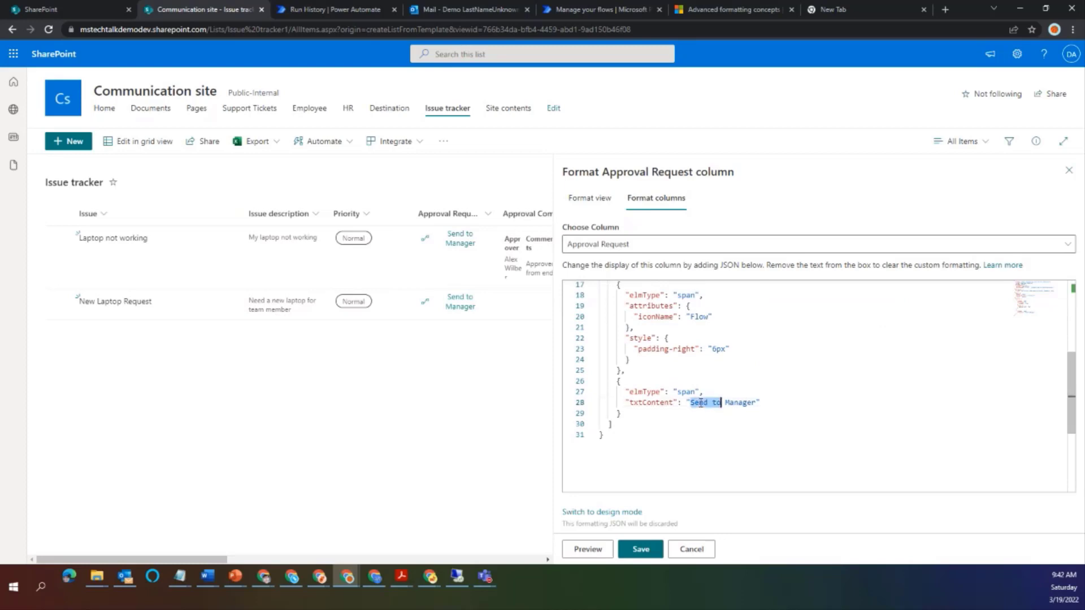
pyautogui.write('Start ')
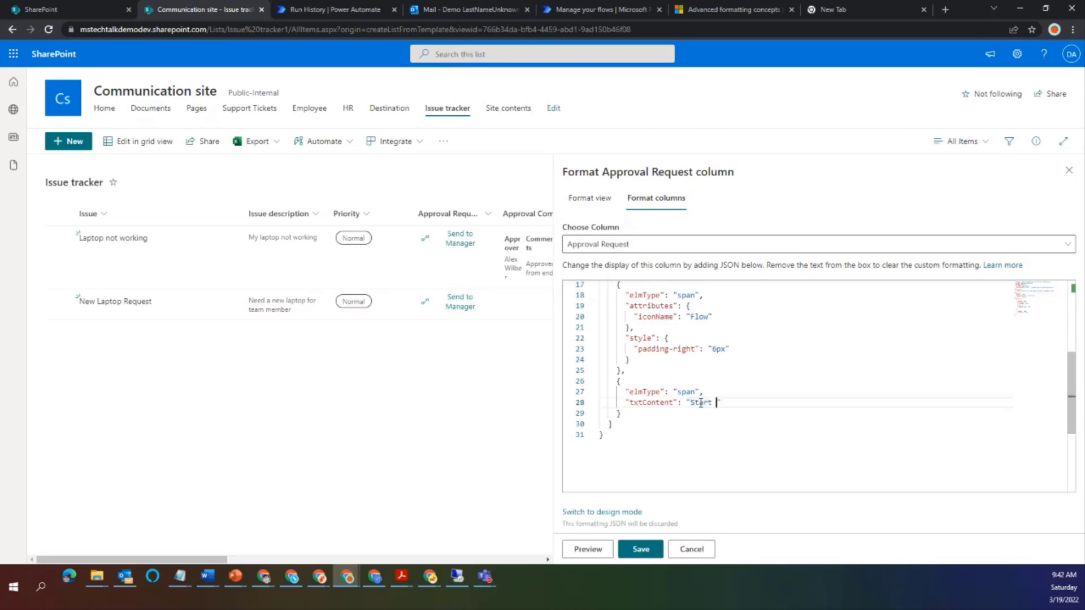
pyautogui.write('Approval')
pyautogui.click(642, 554)
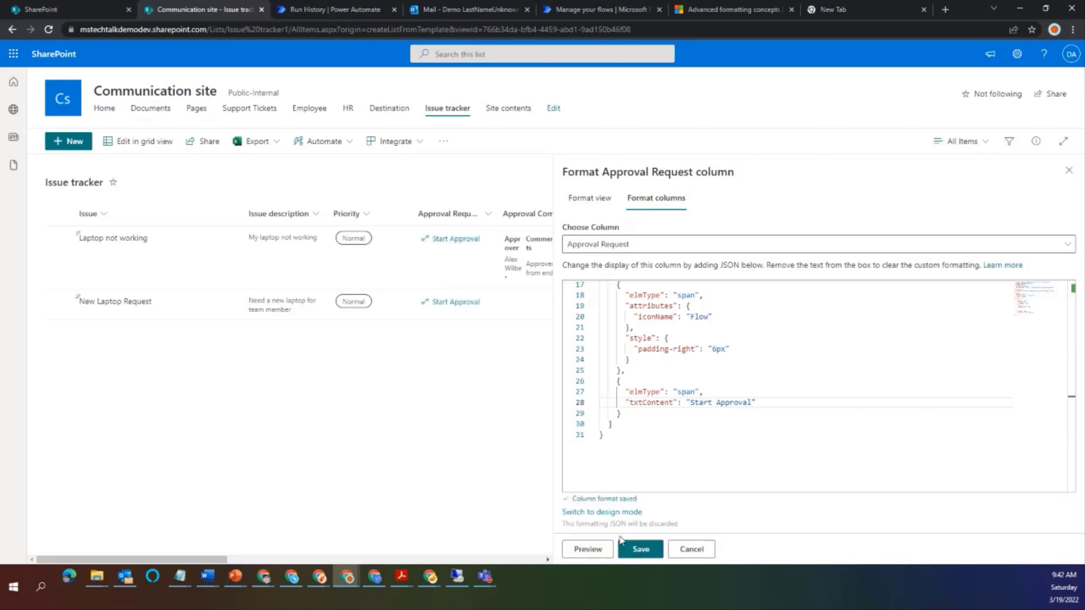
pyautogui.click(1069, 170)
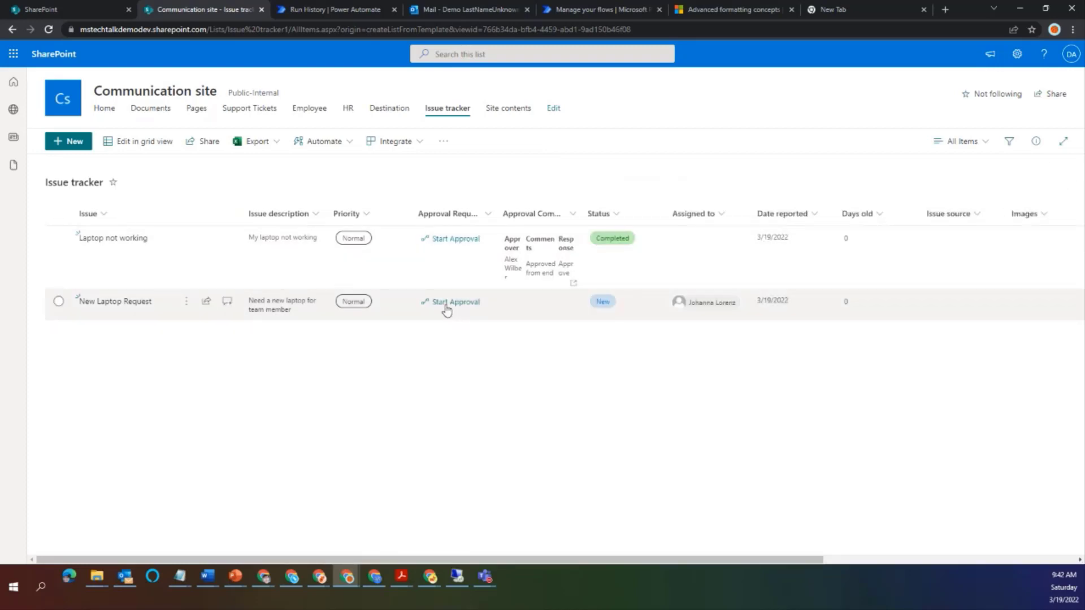
# Examine the flow form opened by Start Approval for both list items without running it, and the commands available for New Laptop Request.
pyautogui.click(447, 309)
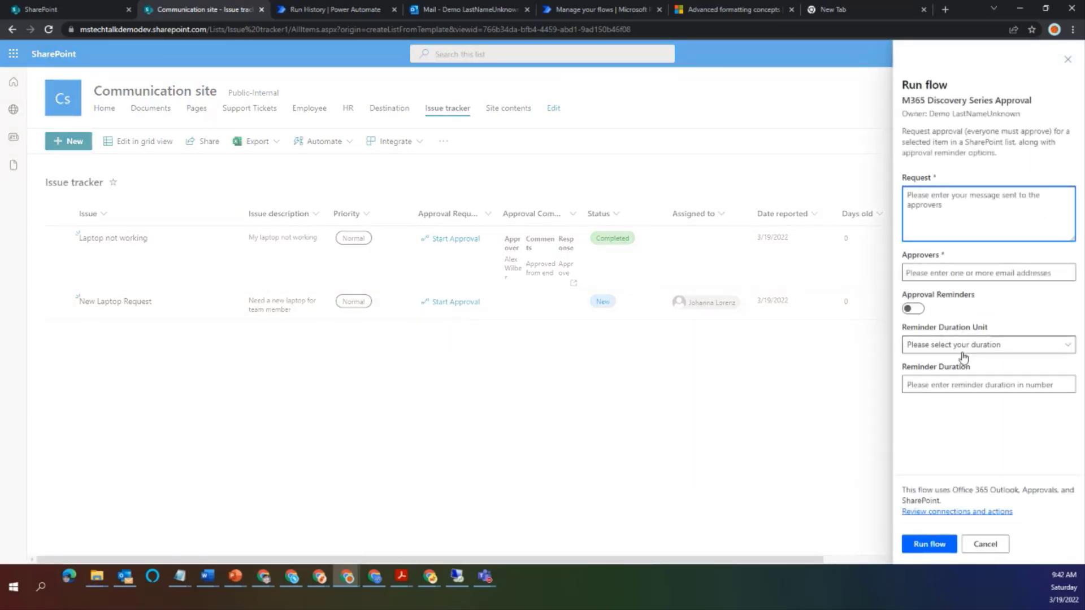
pyautogui.click(986, 544)
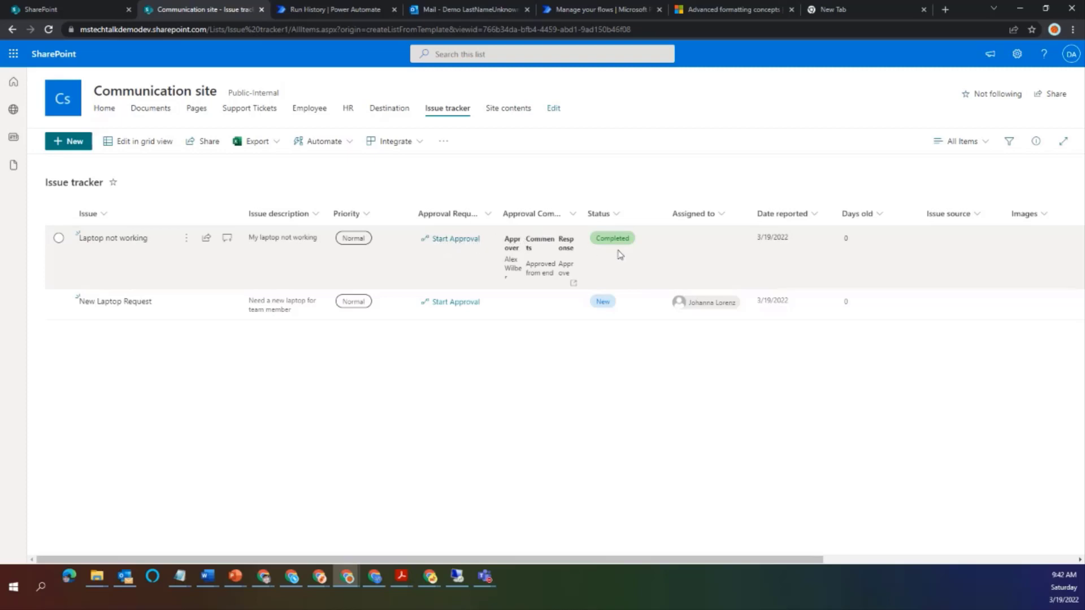
pyautogui.click(451, 241)
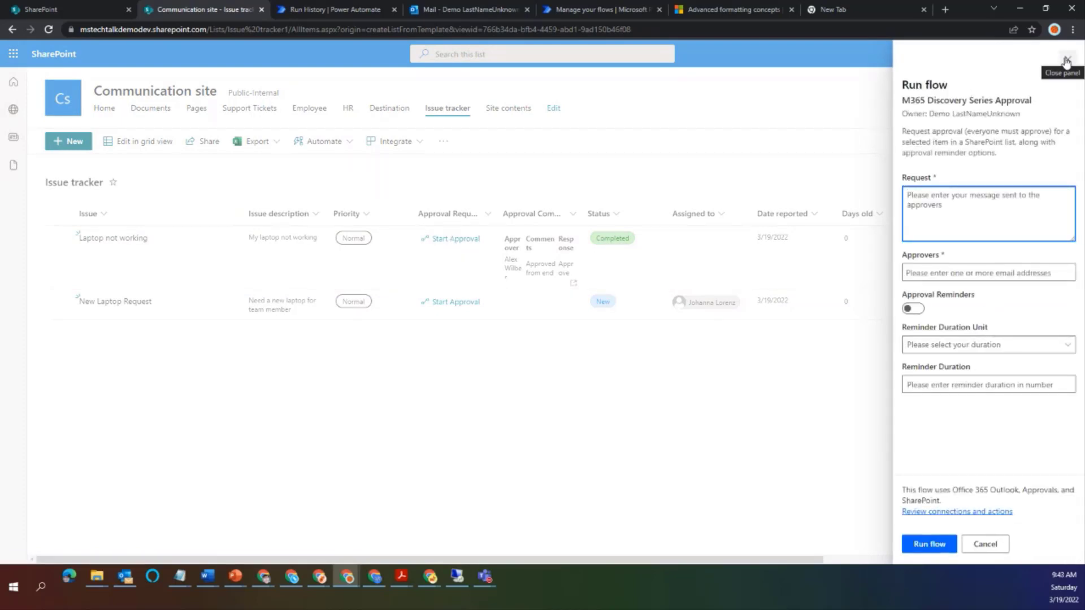
pyautogui.click(1066, 59)
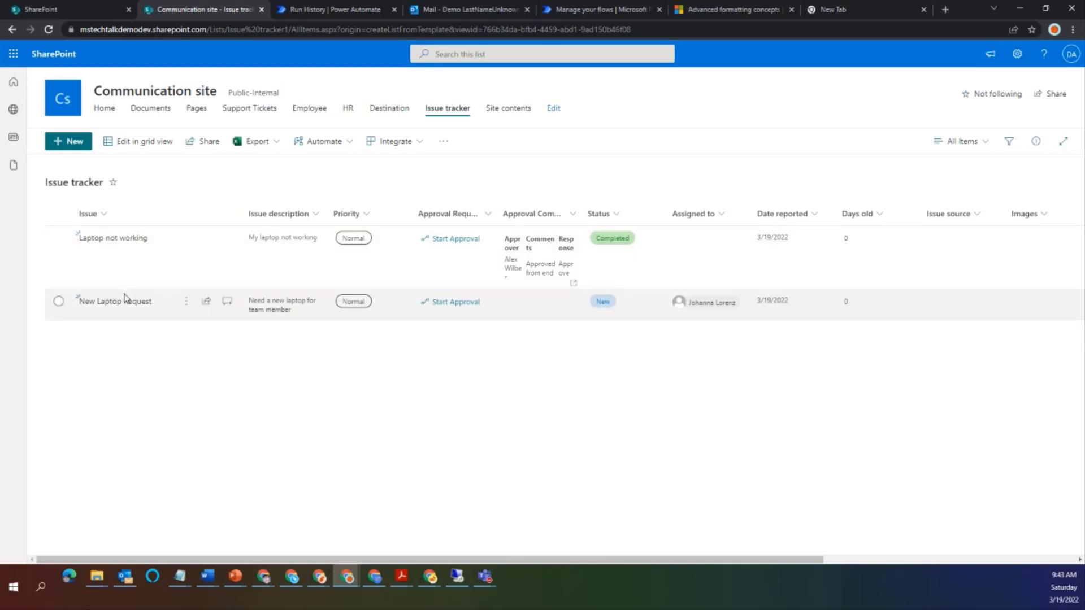
pyautogui.click(173, 306)
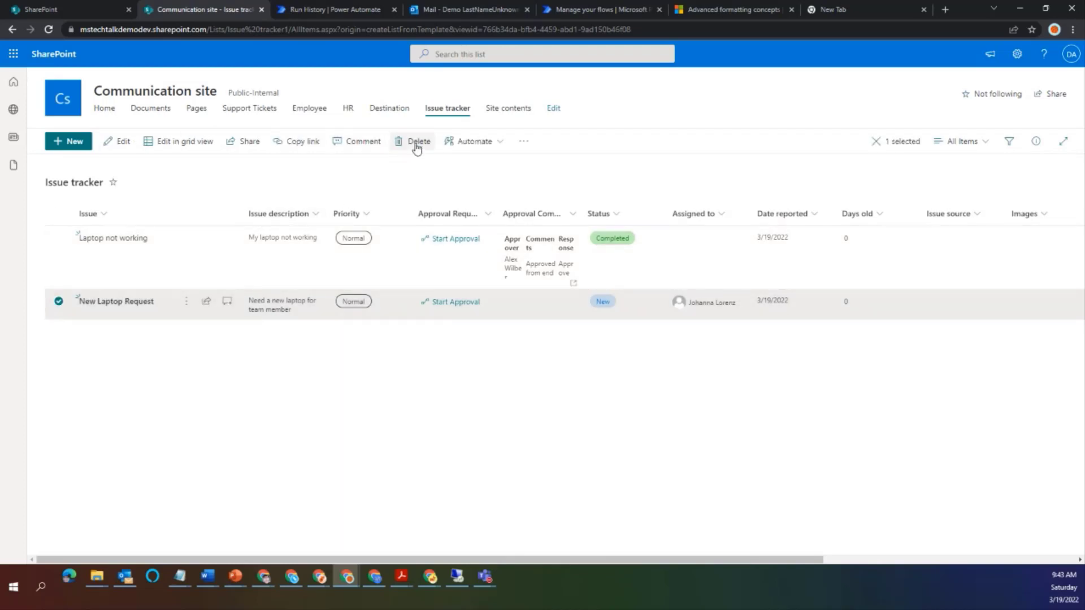
pyautogui.click(64, 304)
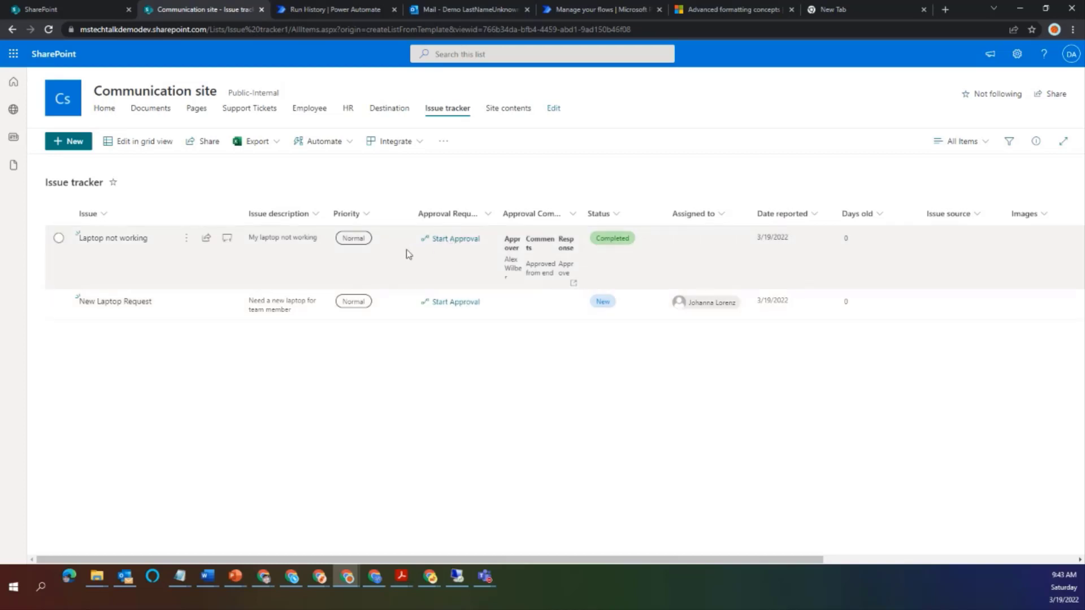
# Reopen the Approval Request column's formatting JSON and add a "display" property after the cursor line in the button's style block.
pyautogui.click(486, 218)
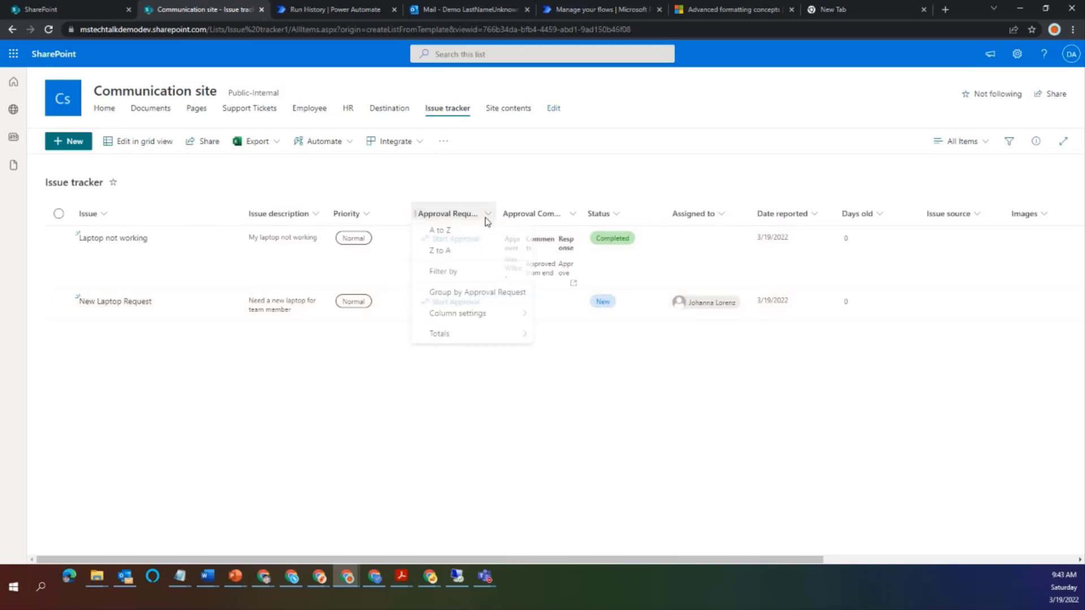
pyautogui.moveTo(463, 322)
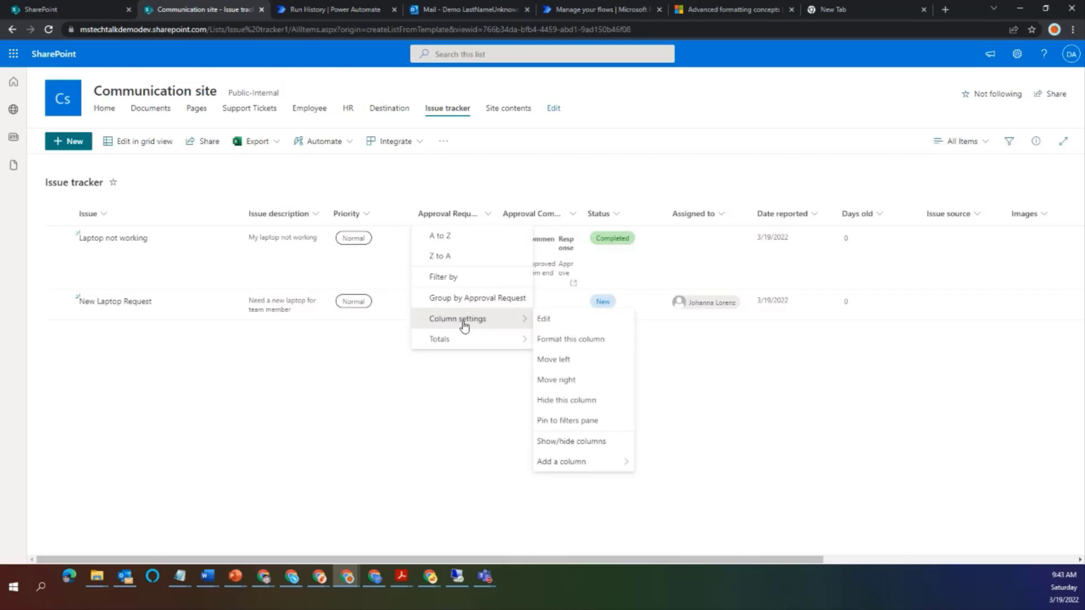
pyautogui.click(577, 339)
pyautogui.click(730, 350)
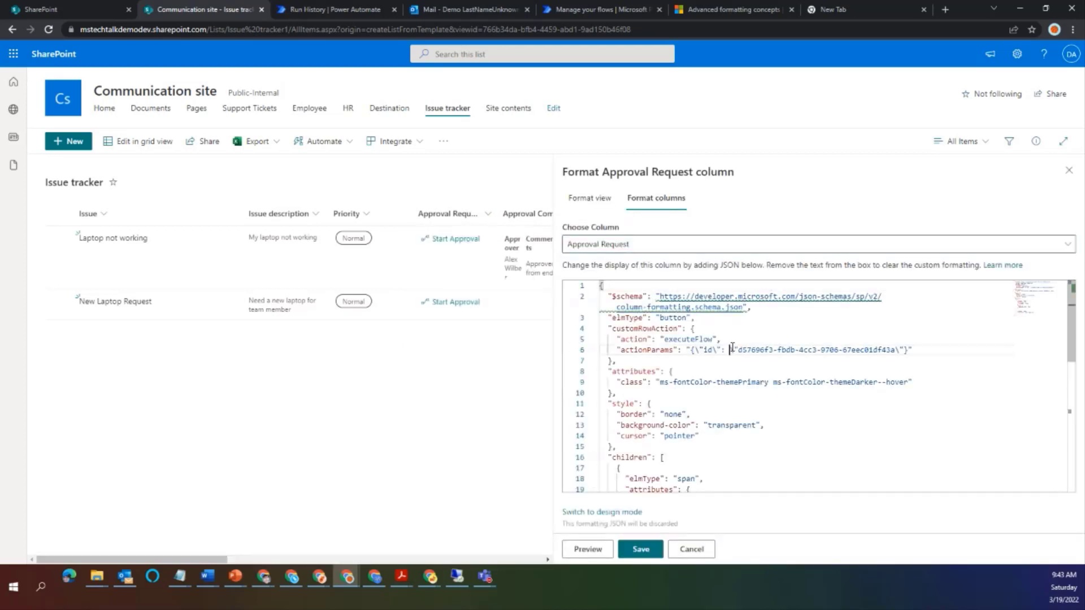
pyautogui.press('Down')
pyautogui.press('Down')
pyautogui.press('Down')
pyautogui.press('Down')
pyautogui.press('Down')
pyautogui.press('Down')
pyautogui.press('Down')
pyautogui.press('Down')
pyautogui.press('End')
pyautogui.press('Return')
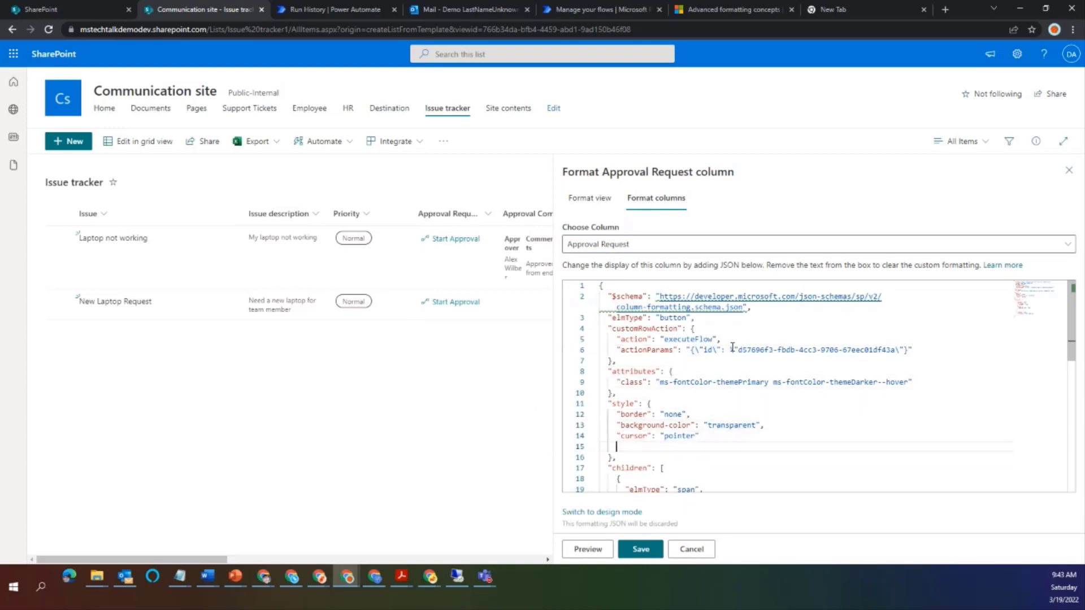
pyautogui.write('disp')
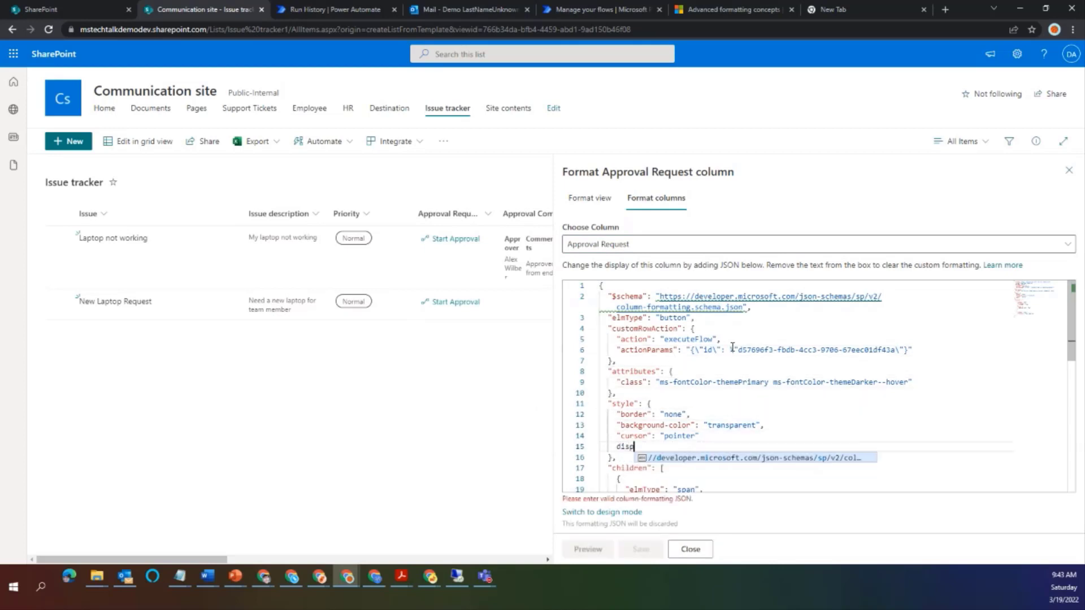
pyautogui.click(719, 440)
pyautogui.write(',')
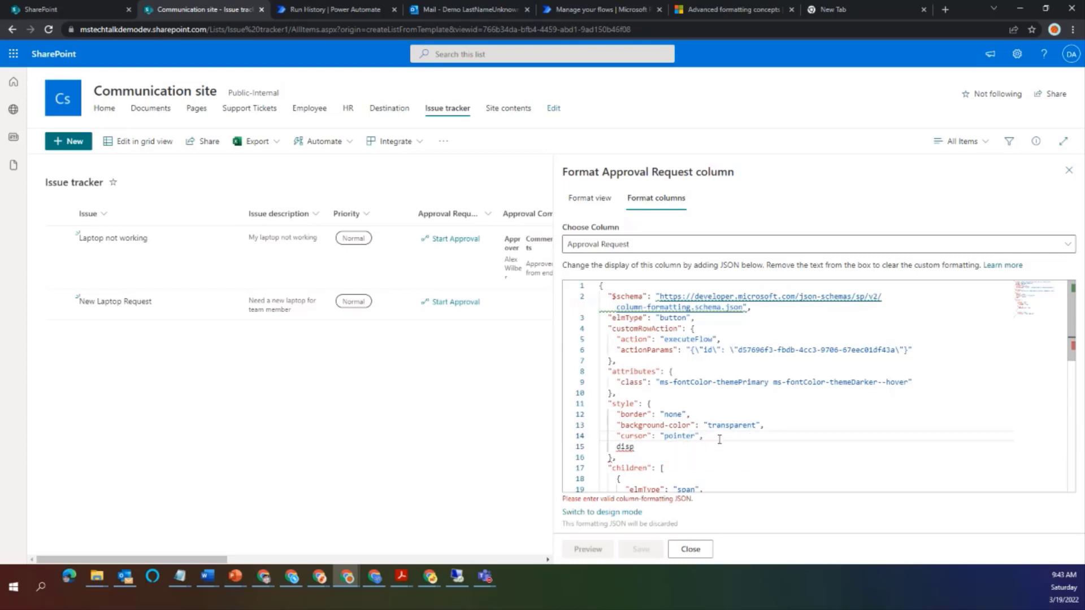
pyautogui.press('Down')
pyautogui.write('la')
pyautogui.press('BackSpace')
pyautogui.hotkey('shift', 'Home')
pyautogui.write('"')
pyautogui.press('Right')
pyautogui.write('y')
pyautogui.press('Right')
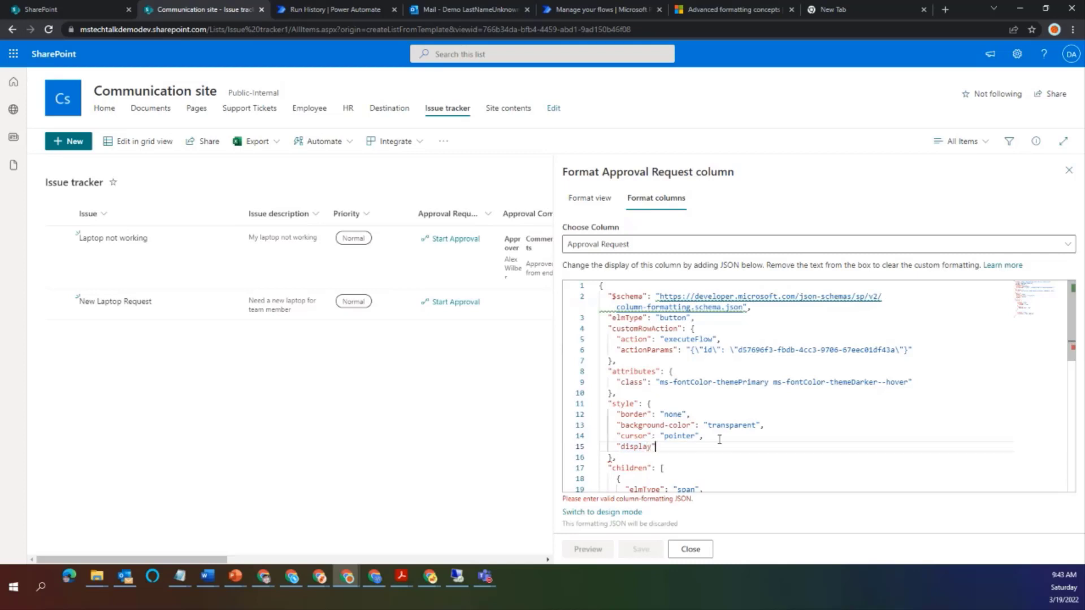
# Set the "display" property to "=if($[Status] == 'Completed', 'none', 'display')" and save the column formatting.
pyautogui.write(': "')
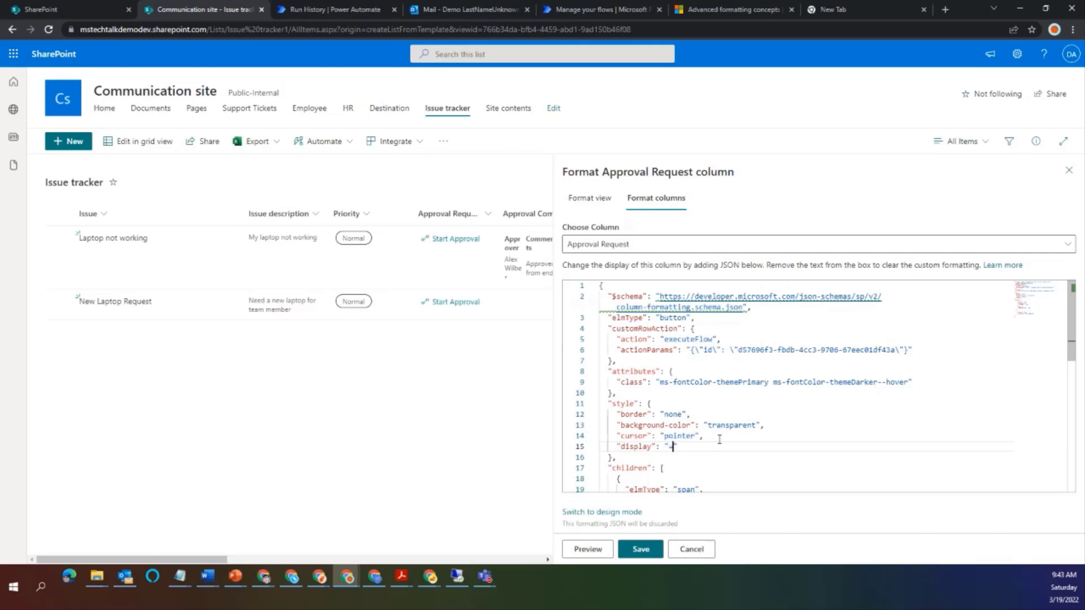
pyautogui.write('=if($')
pyautogui.write('[Status] ==')
pyautogui.press('Left')
pyautogui.write("Completed'")
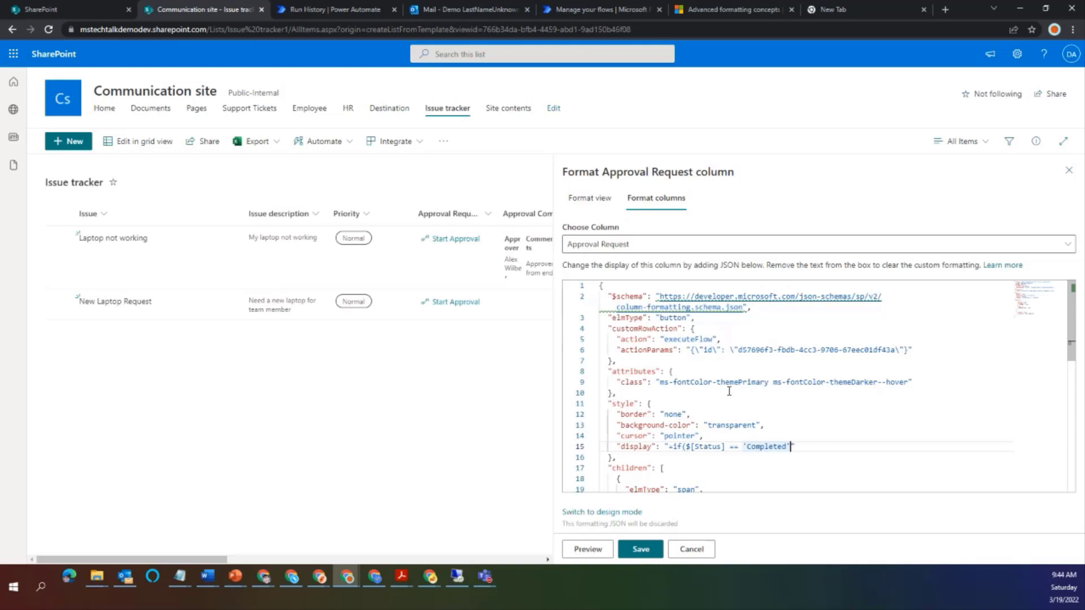
pyautogui.write(", 'none', 'display'")
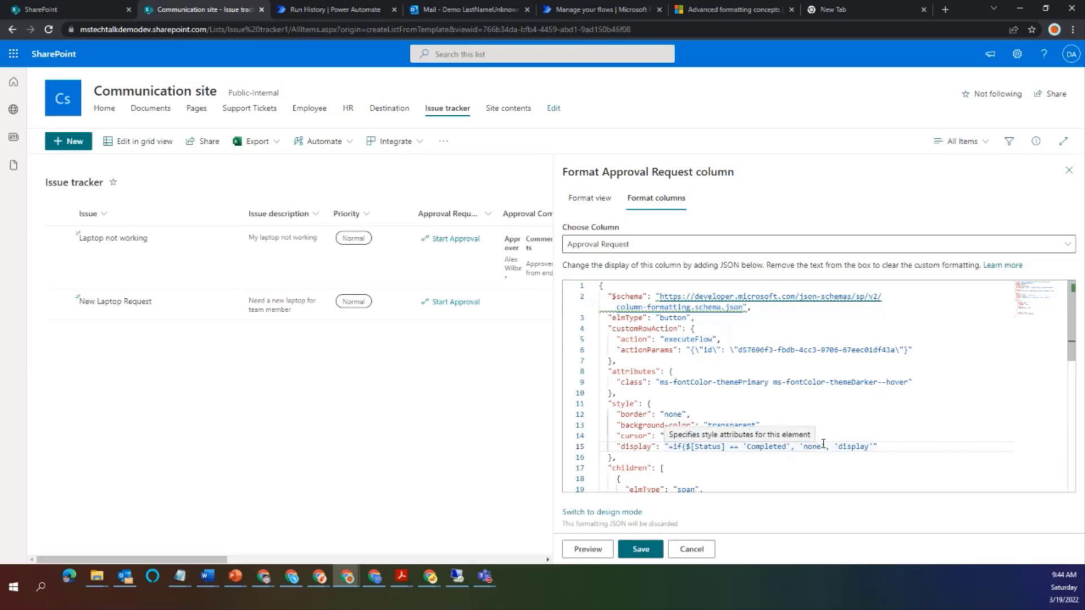
pyautogui.press('Right')
pyautogui.write(')')
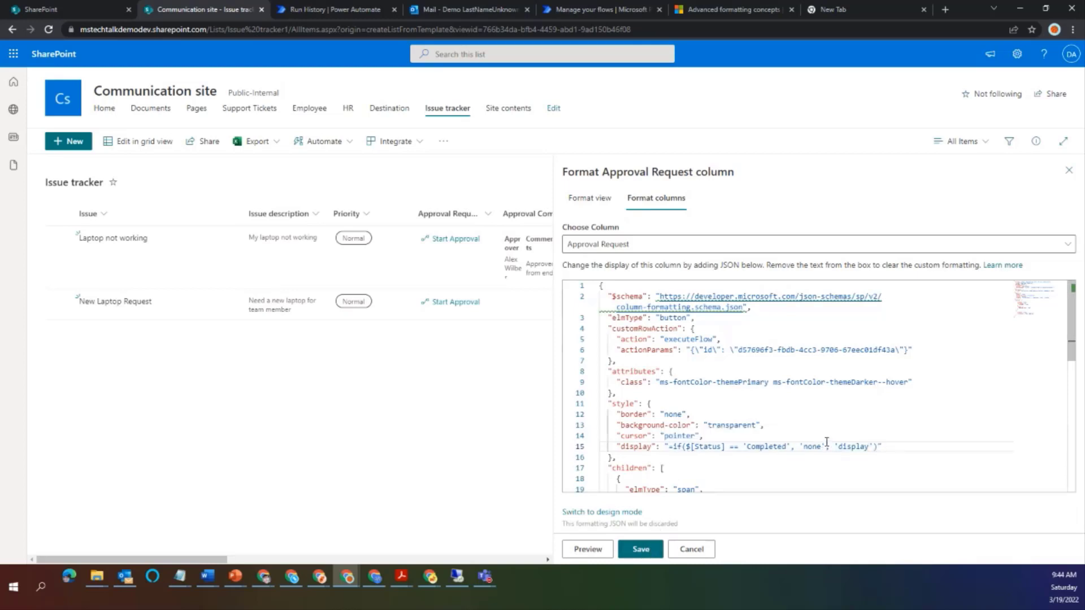
pyautogui.click(643, 551)
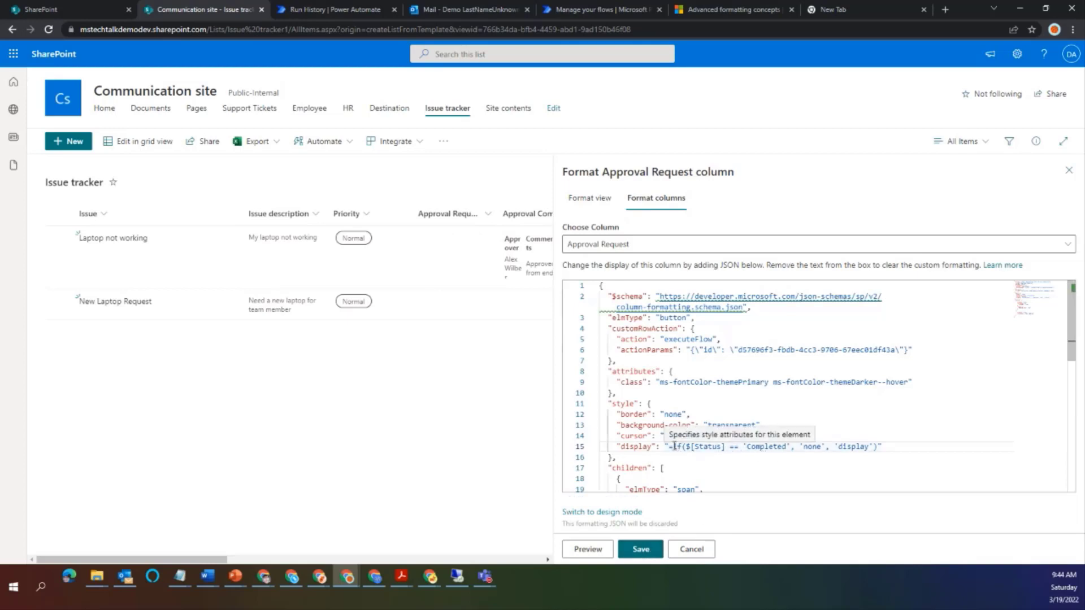
# Correct the column reference in the display expression to [$Status], save the column formatting and close the formatting pane.
pyautogui.click(792, 450)
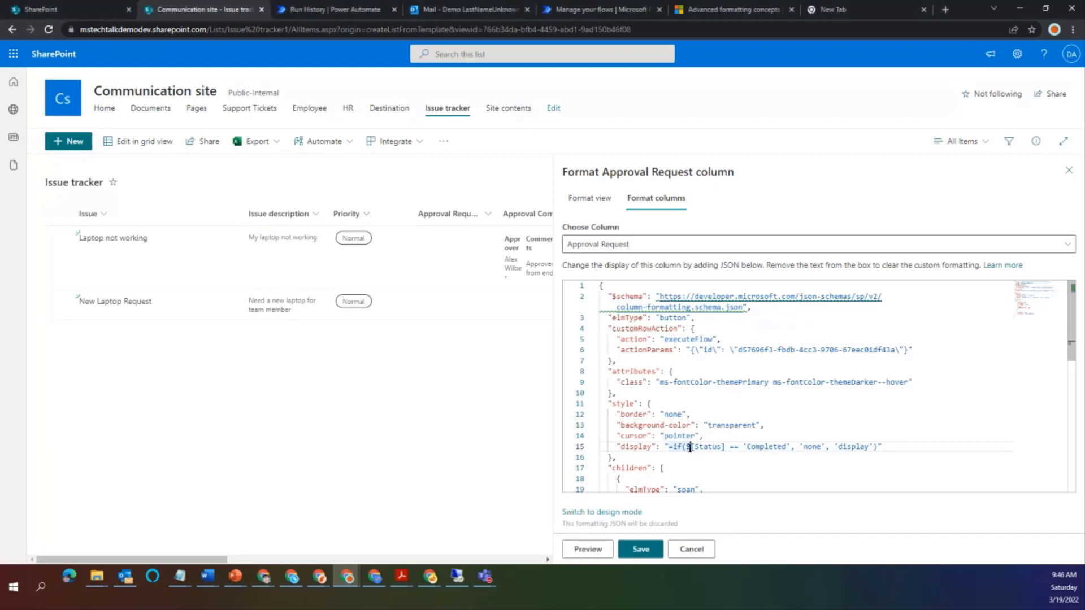
pyautogui.click(690, 448)
pyautogui.press('BackSpace')
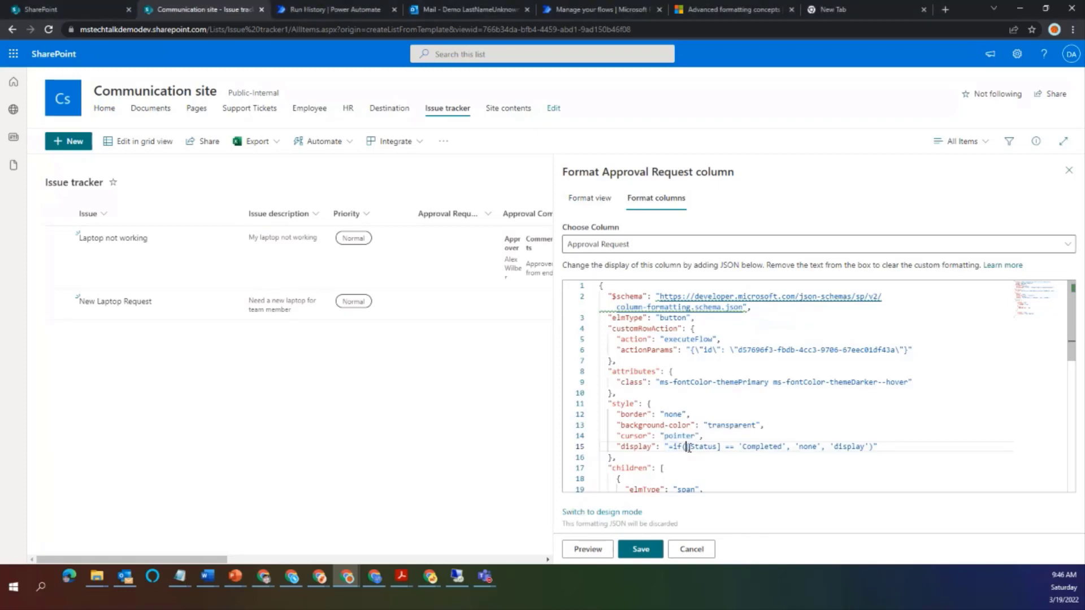
pyautogui.write('$')
pyautogui.click(644, 553)
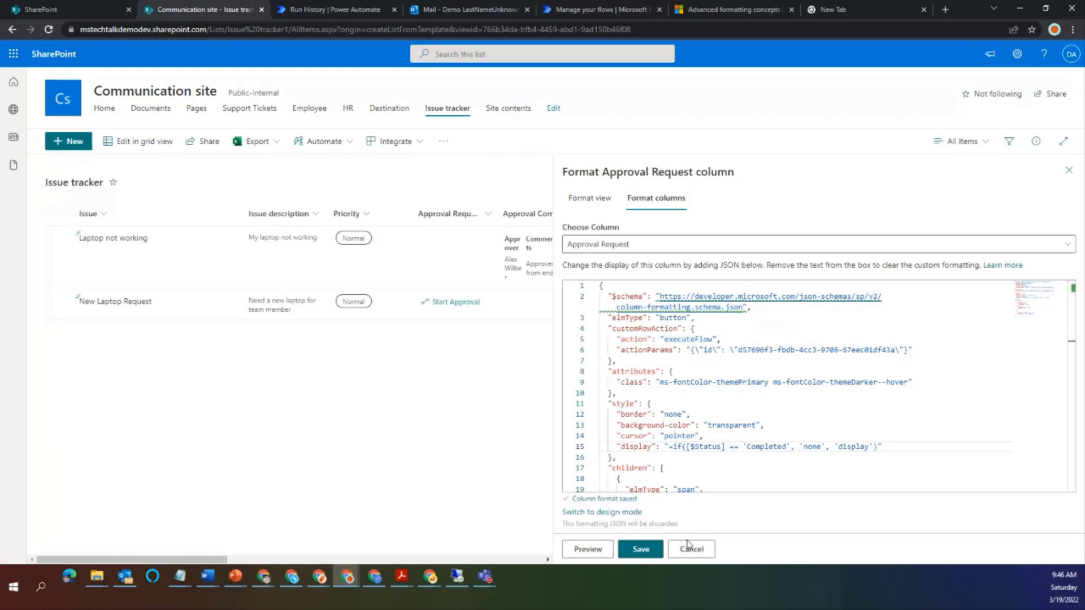
pyautogui.click(1069, 173)
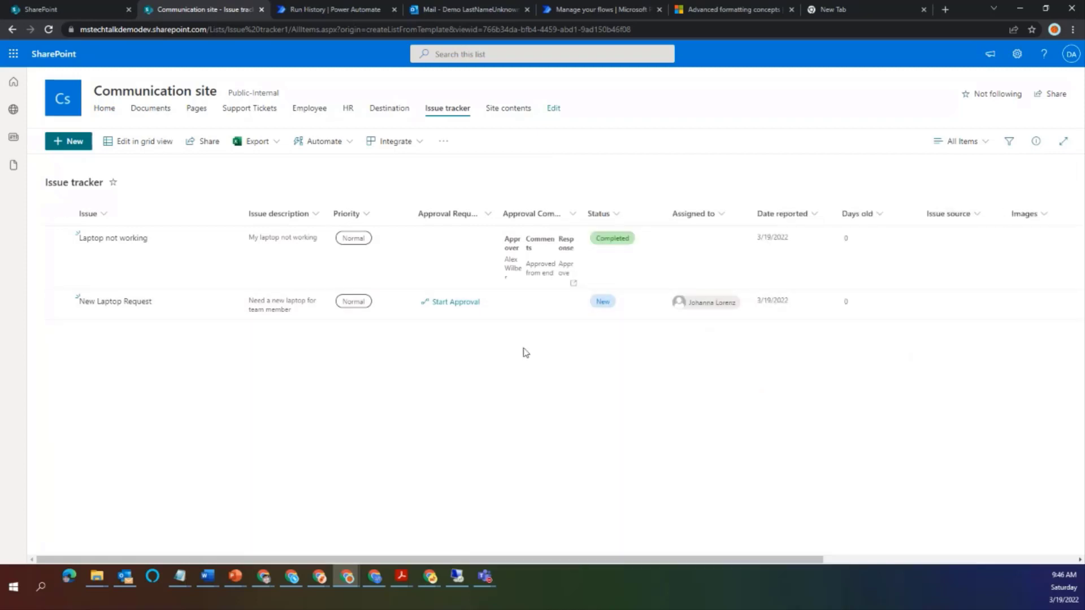
# Run the approval flow for New Laptop Request with the request message "Please approve" and the approver selected from the suggested people.
pyautogui.click(461, 305)
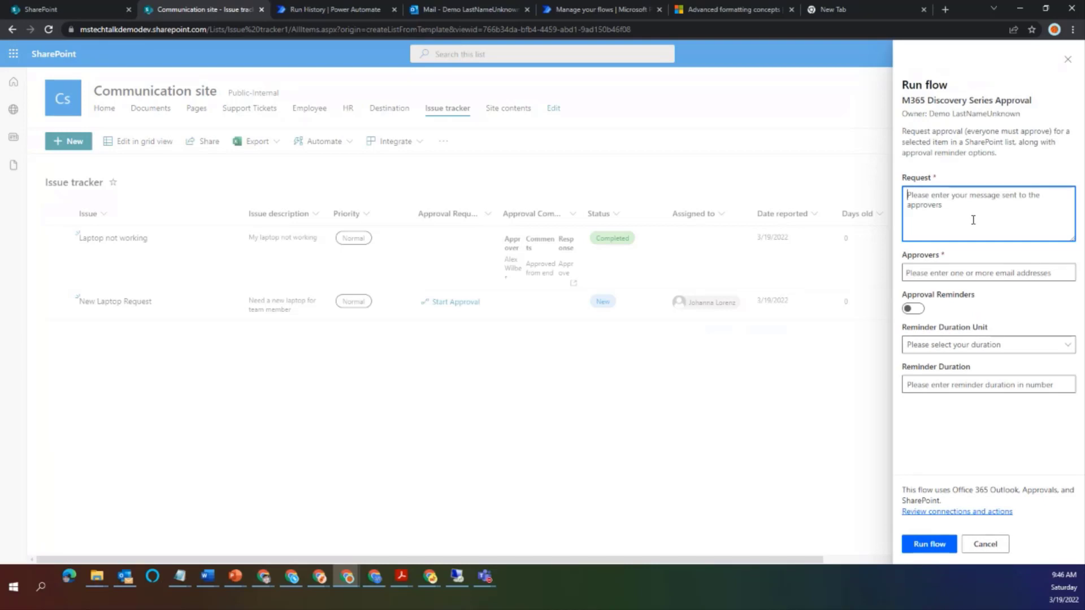
pyautogui.write('Pleas')
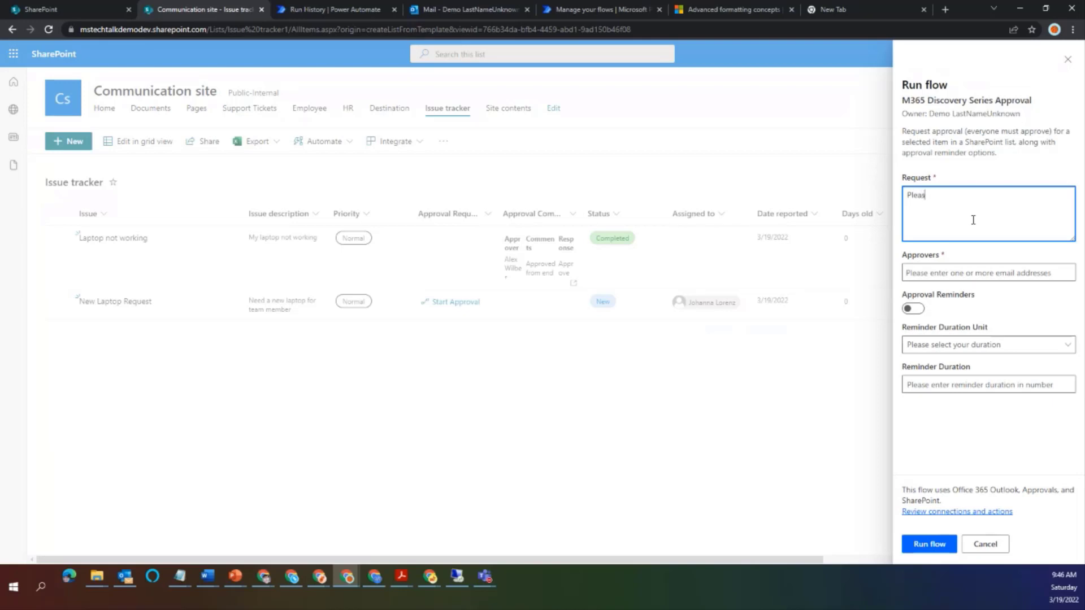
pyautogui.write('e approve')
pyautogui.click(943, 274)
pyautogui.write('alex')
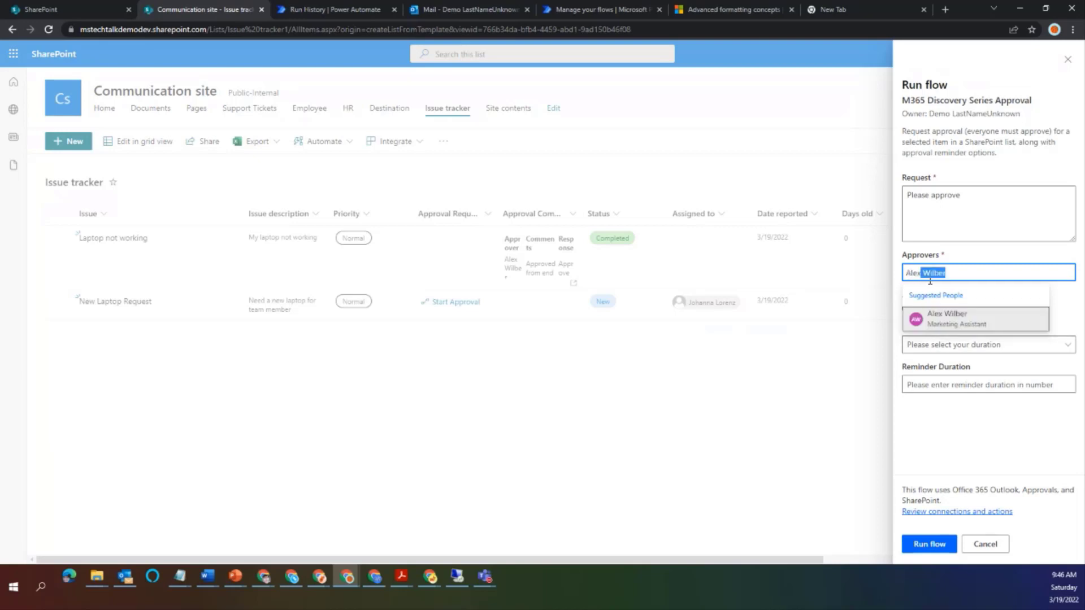
pyautogui.click(933, 319)
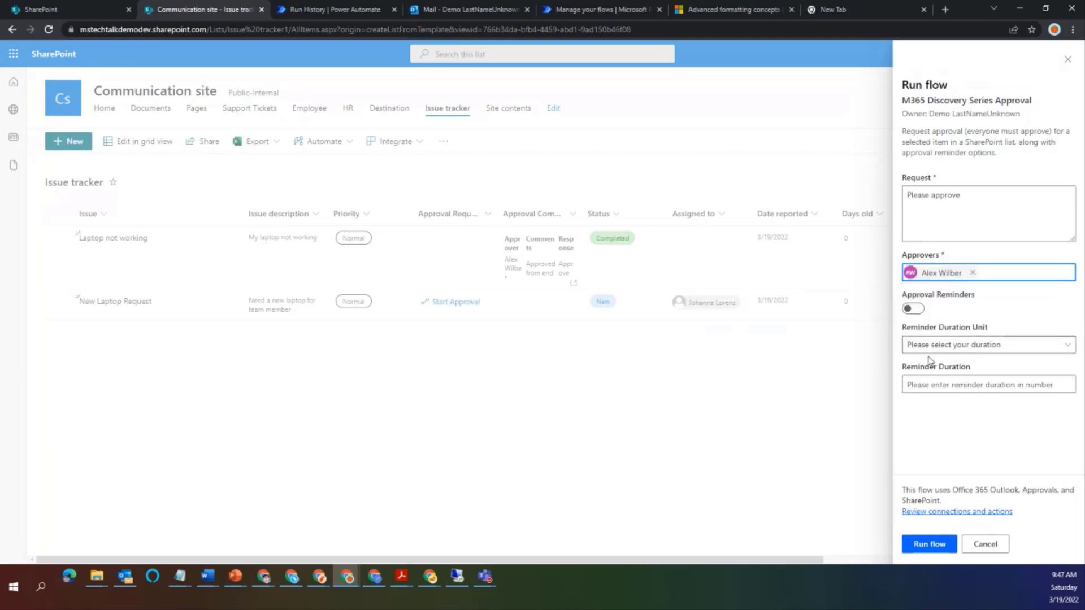
pyautogui.click(931, 547)
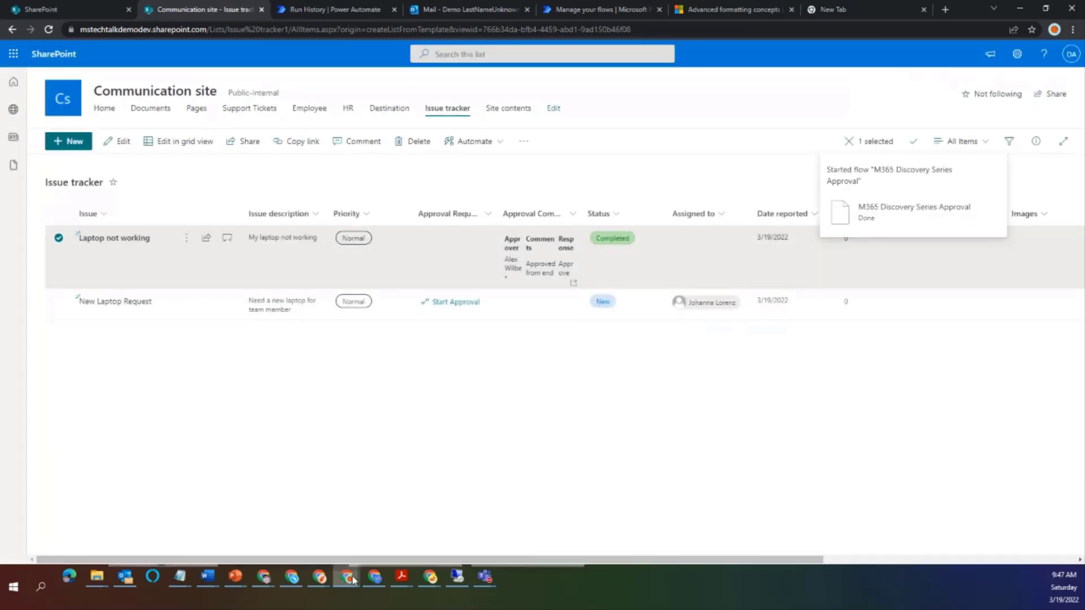
# Switch to the approver's Outlook mailbox and open the approval email for New Laptop Request.
pyautogui.moveTo(352, 580)
pyautogui.click(559, 546)
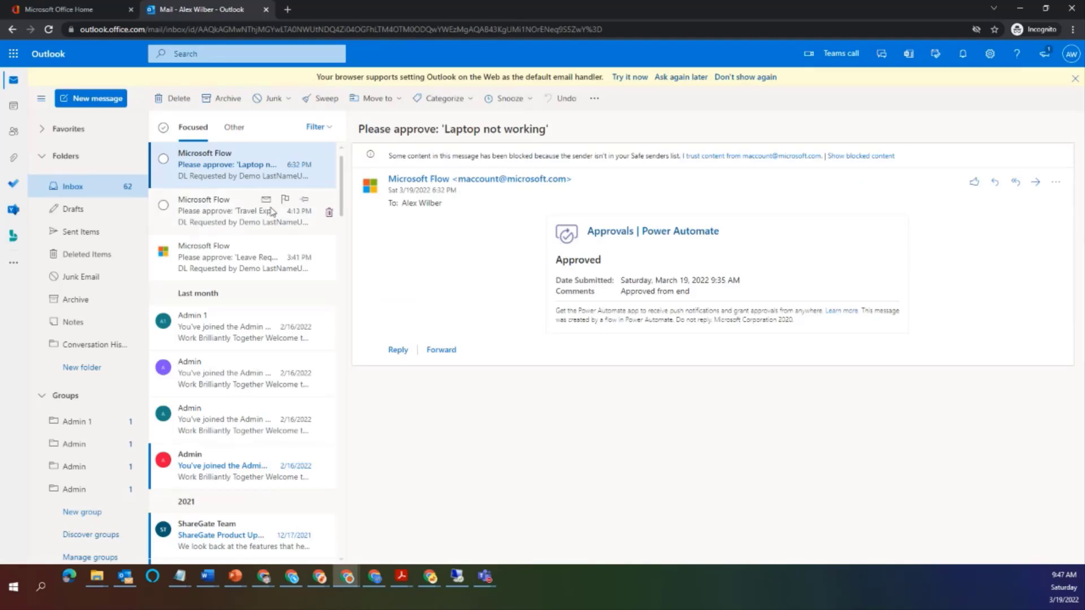
pyautogui.click(215, 218)
pyautogui.click(210, 160)
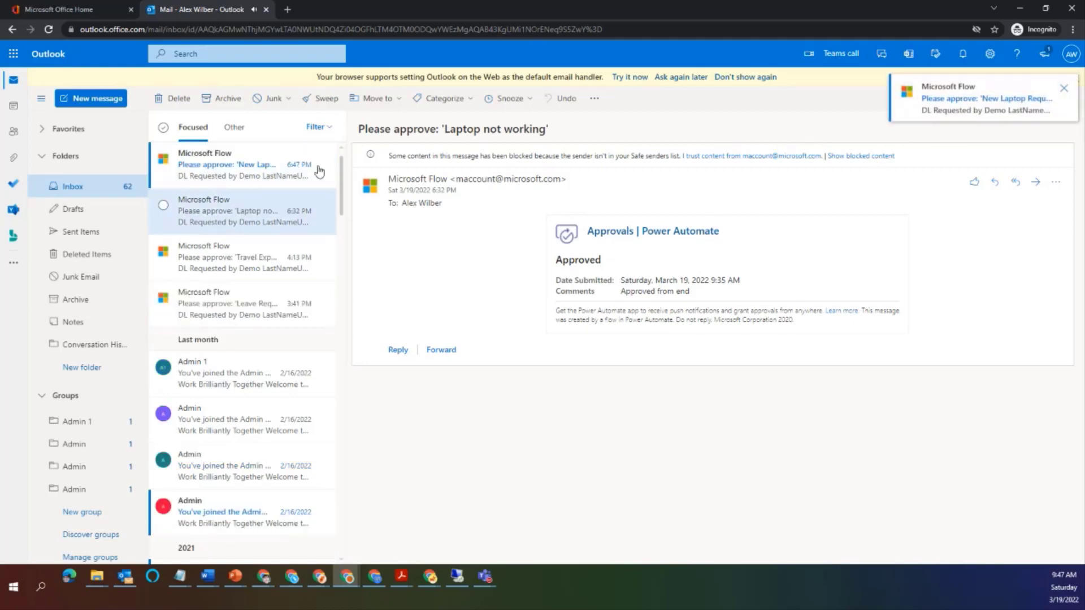
pyautogui.click(231, 175)
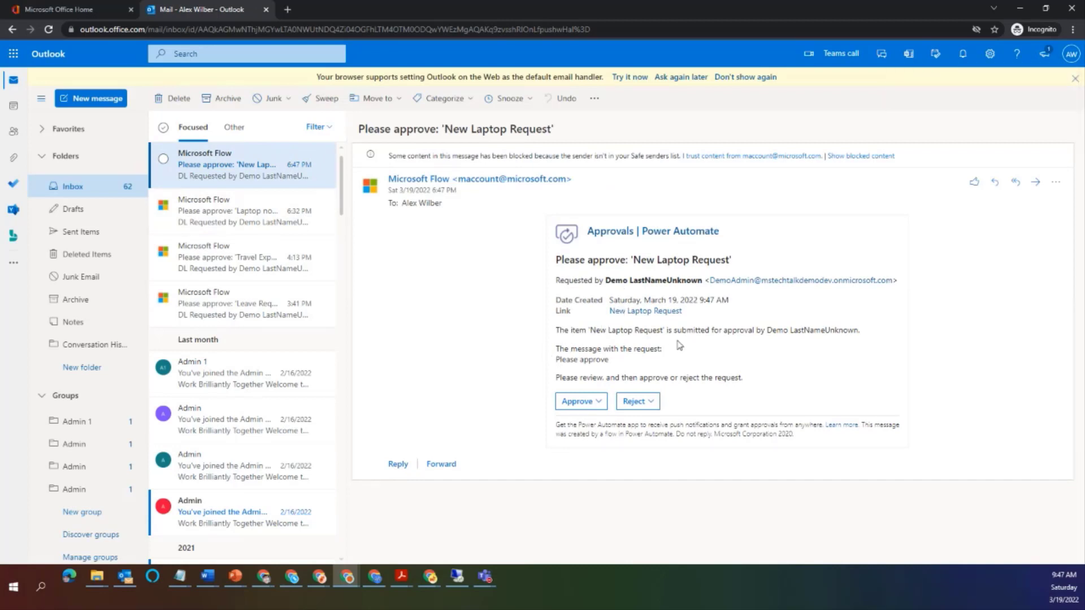
# Reject the New Laptop Request approval with the comment "Need more details".
pyautogui.click(637, 403)
pyautogui.click(602, 373)
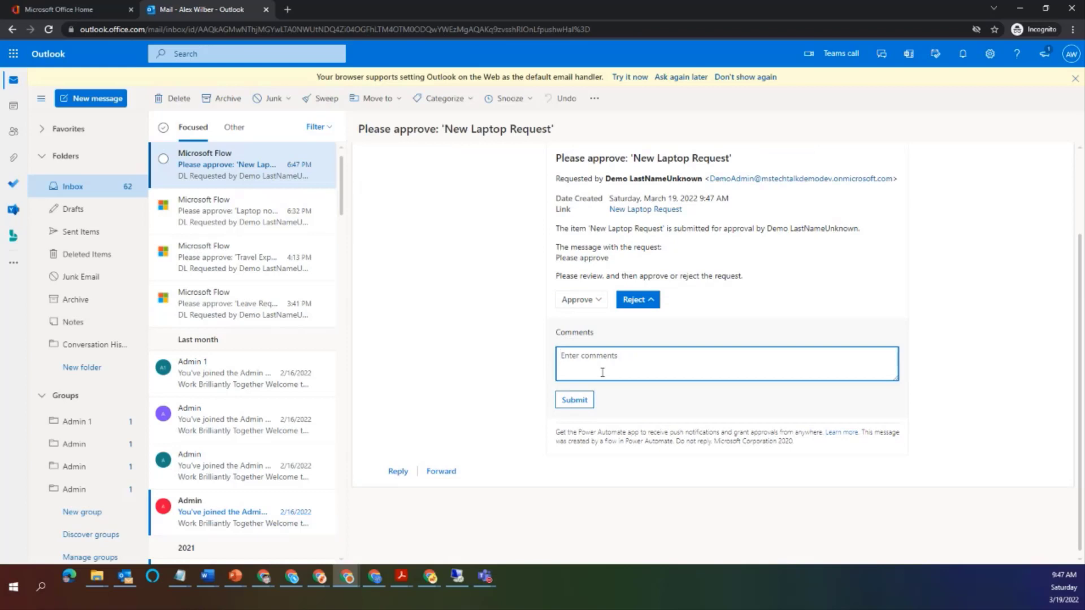
pyautogui.write('Need more details')
pyautogui.click(574, 400)
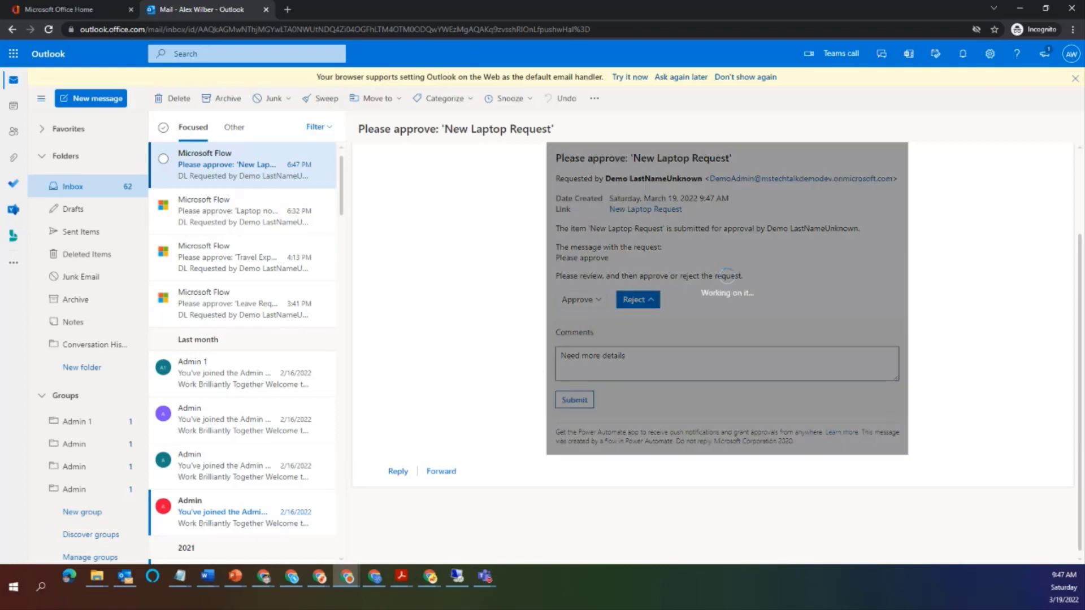
pyautogui.click(1018, 53)
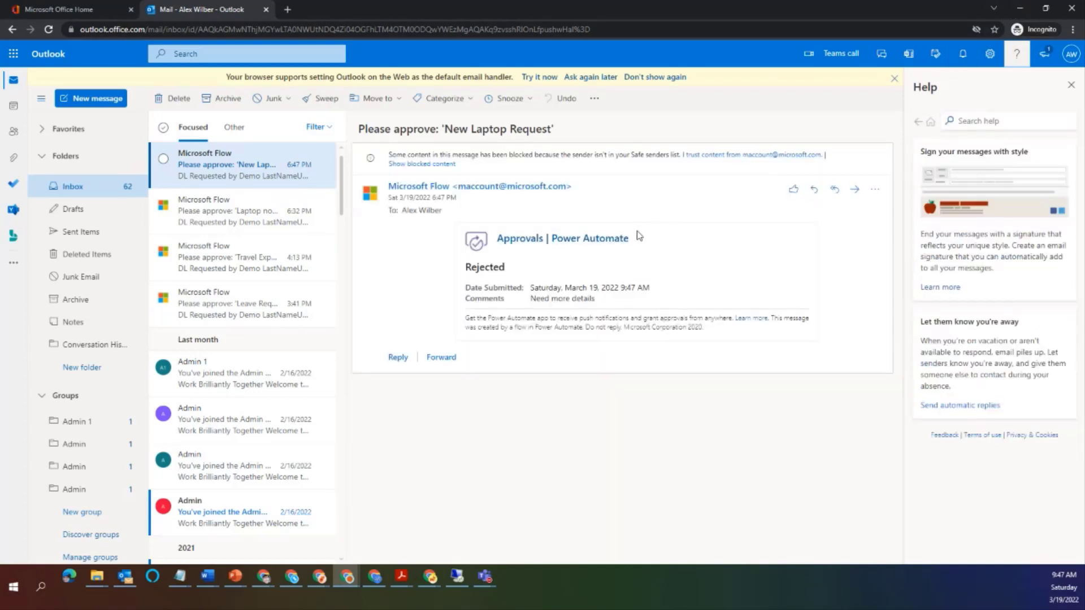
# Check the outcome email in the requester's mailbox and the reloaded Issue tracker list for New Laptop Request.
pyautogui.click(1020, 9)
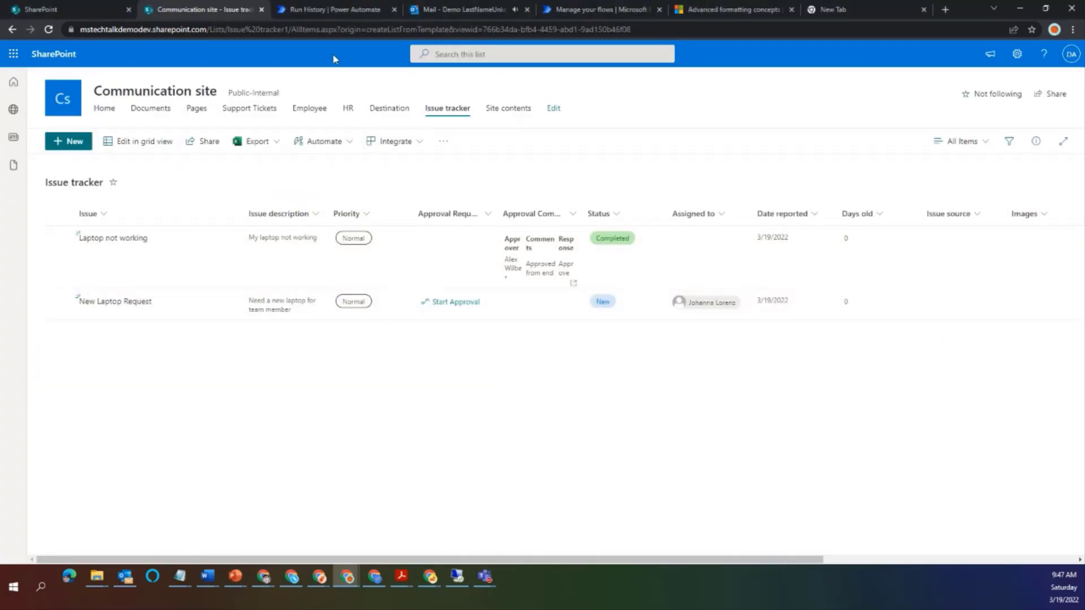
pyautogui.click(459, 10)
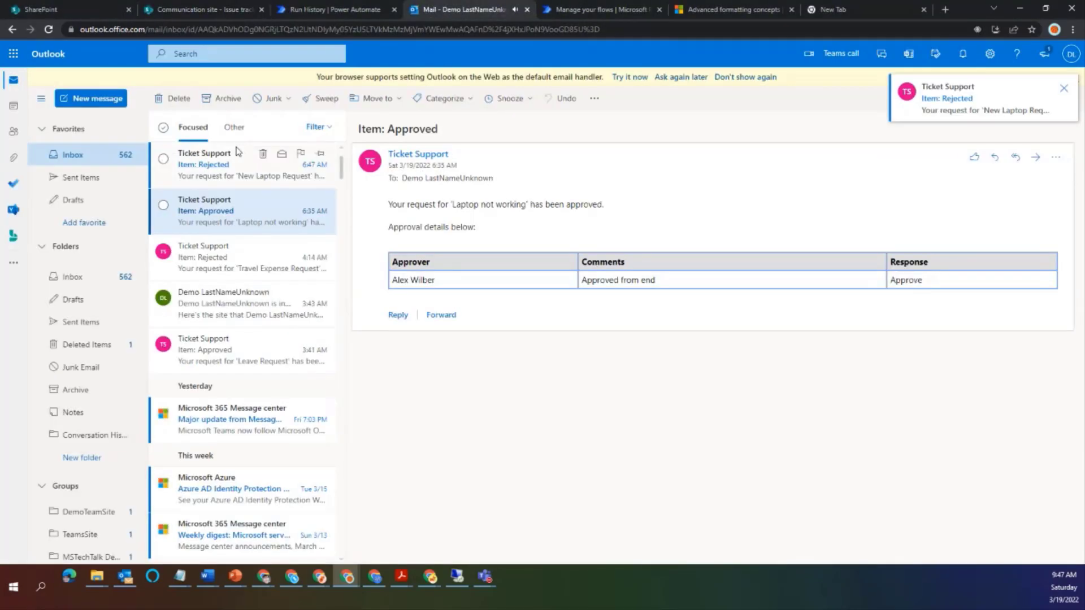
pyautogui.click(221, 180)
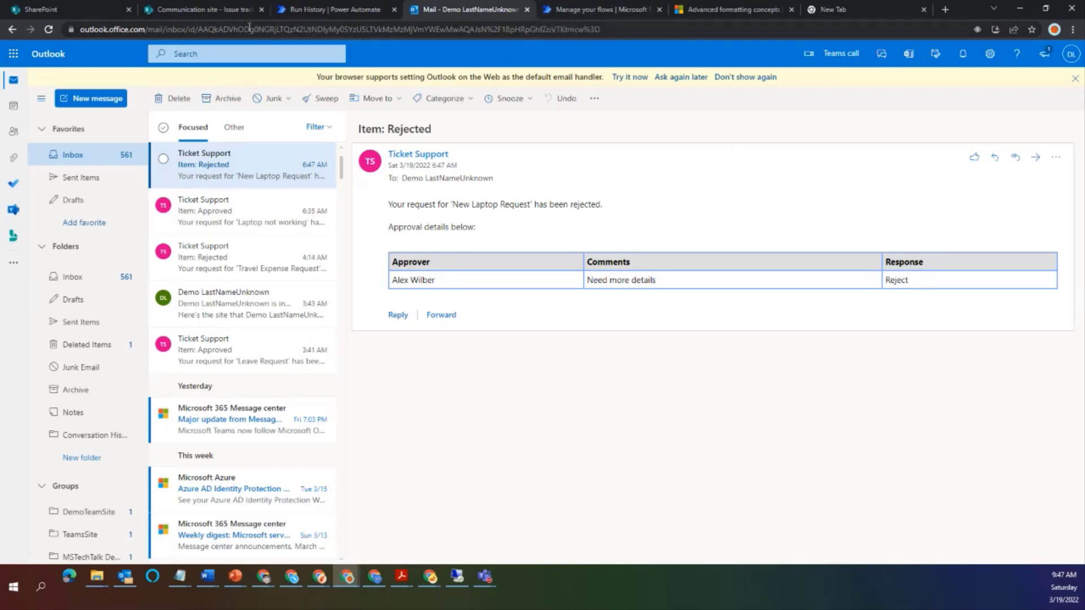
pyautogui.click(203, 9)
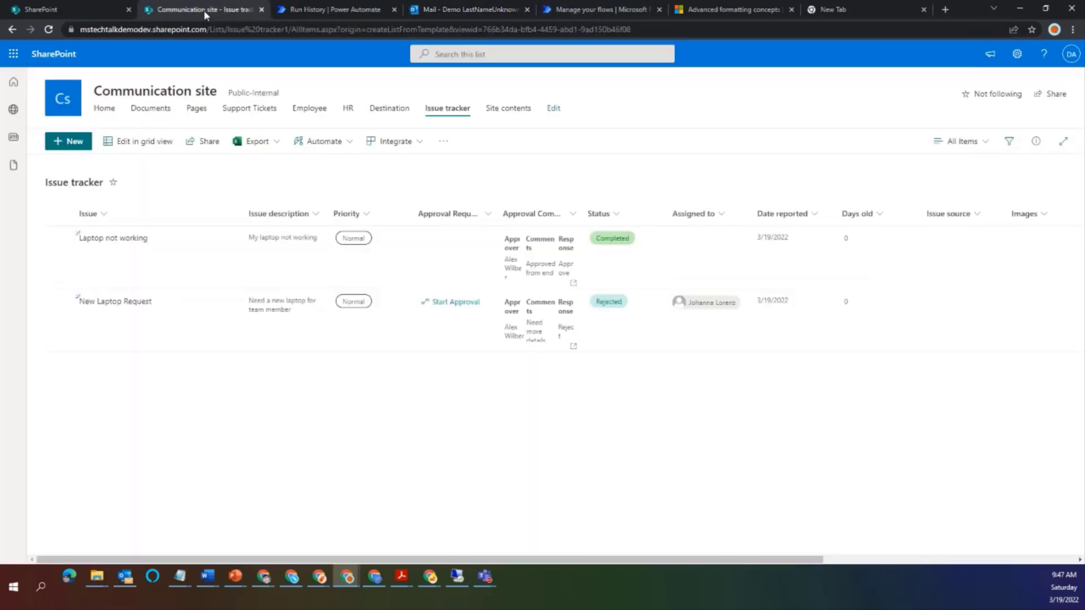
pyautogui.click(237, 34)
pyautogui.press('Return')
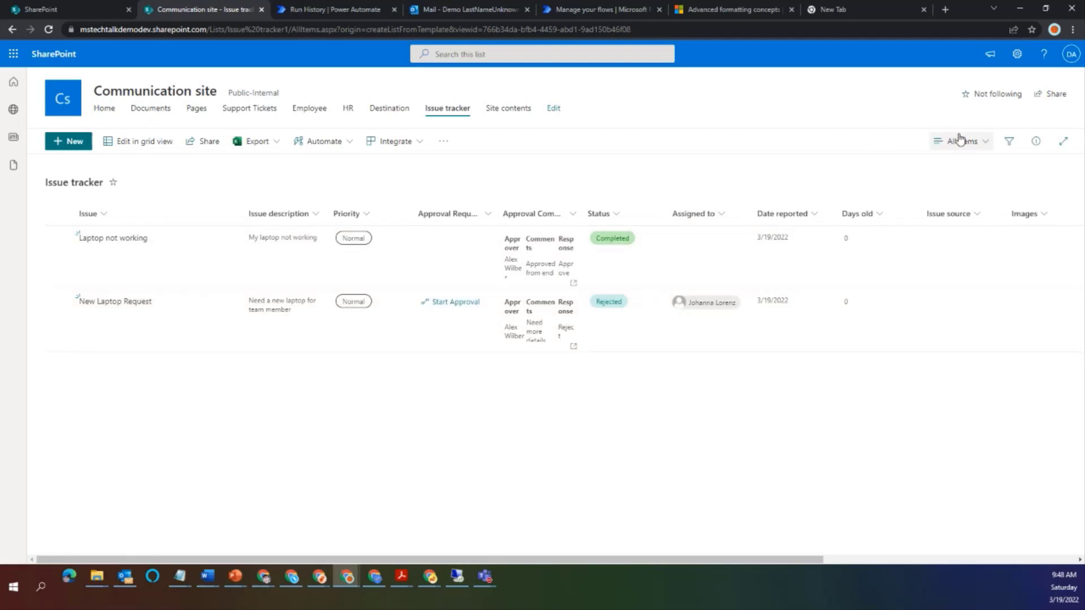
# Reopen the Approval Request column's formatting JSON and copy the if expression from the display property.
pyautogui.click(489, 215)
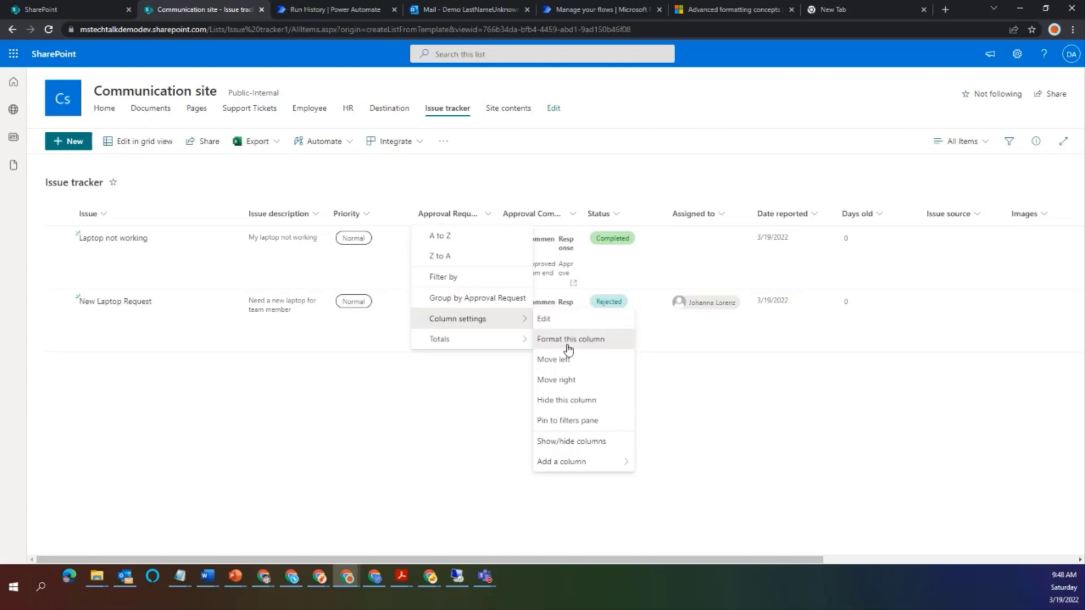
pyautogui.click(569, 346)
pyautogui.doubleClick(712, 425)
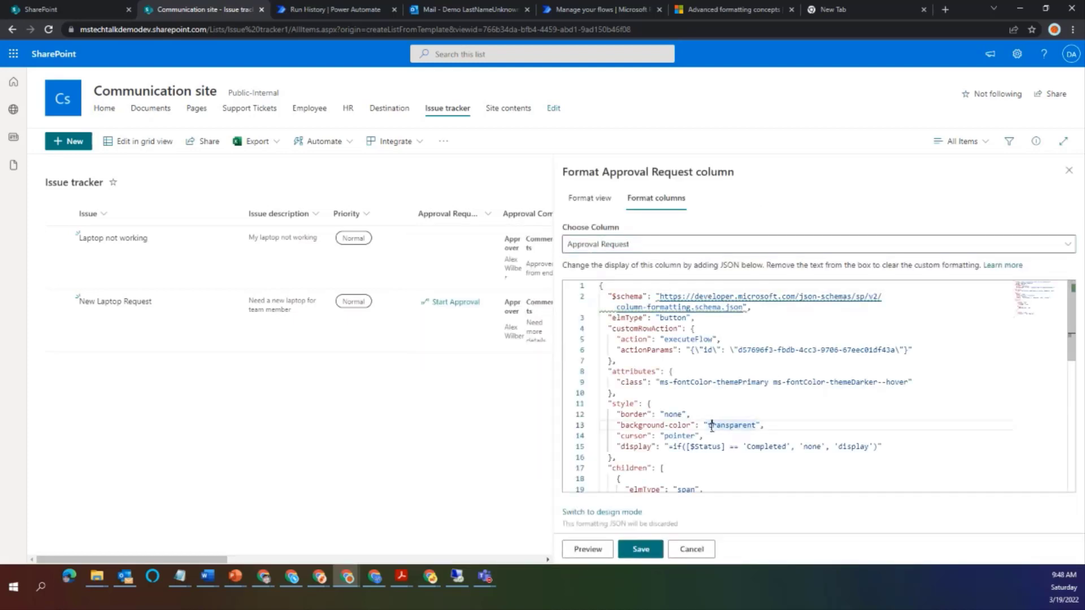
pyautogui.click(706, 435)
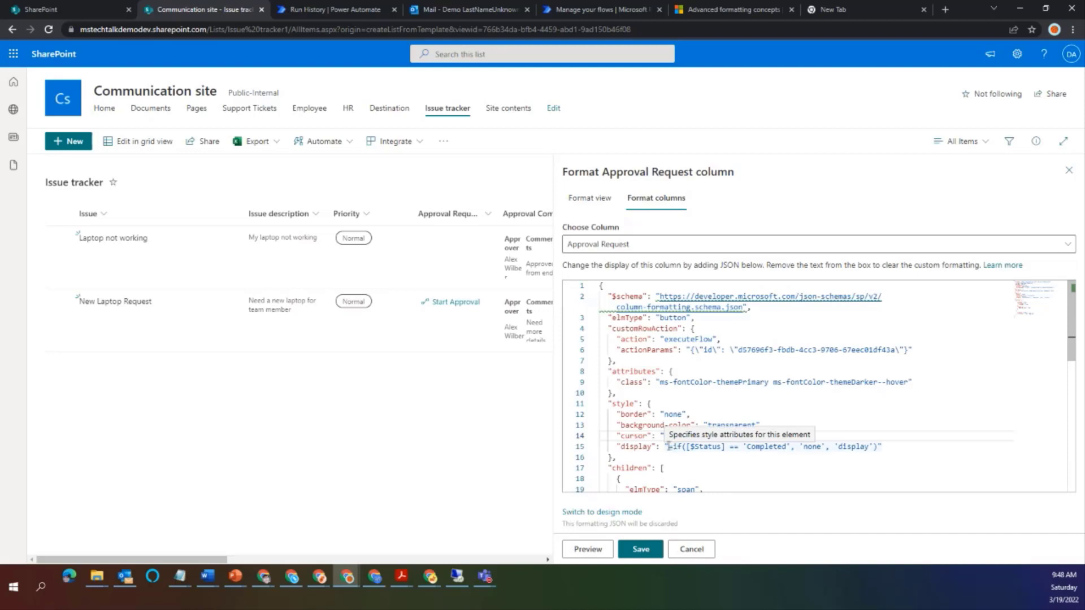
pyautogui.moveTo(669, 446); pyautogui.dragTo(885, 445)
pyautogui.hotkey('ctrl', 'c')
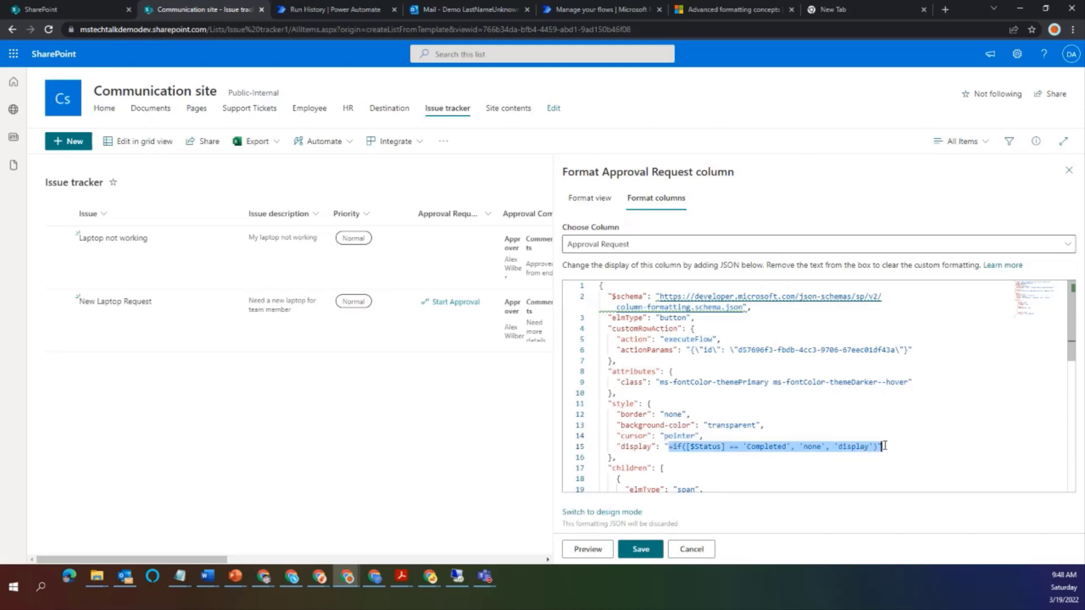
# Replace the "Start Approval" text of the second span's txtContent with the copied if expression.
pyautogui.press('Down')
pyautogui.press('Down')
pyautogui.press('Down')
pyautogui.press('Down')
pyautogui.press('Down')
pyautogui.press('Down')
pyautogui.press('Down')
pyautogui.press('Down')
pyautogui.press('Down')
pyautogui.press('Down')
pyautogui.press('Down')
pyautogui.press('Down')
pyautogui.press('Down')
pyautogui.press('Down')
pyautogui.press('Down')
pyautogui.press('Down')
pyautogui.press('Down')
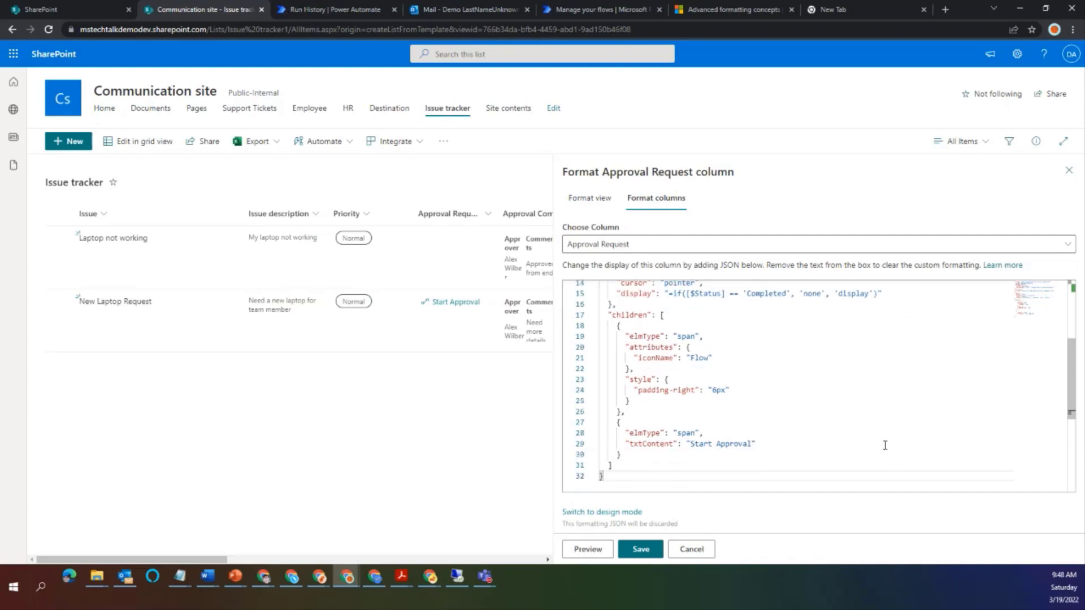
pyautogui.press('Up')
pyautogui.press('Up')
pyautogui.press('Up')
pyautogui.hotkey('ctrl', 'Left')
pyautogui.hotkey('ctrl', 'Left')
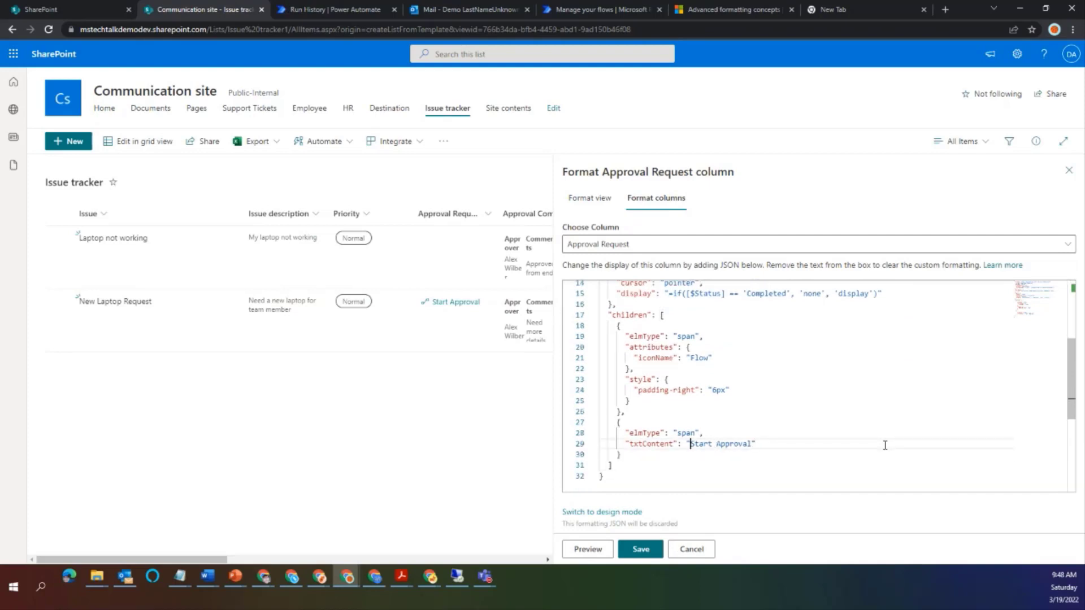
pyautogui.hotkey('ctrl', 'v')
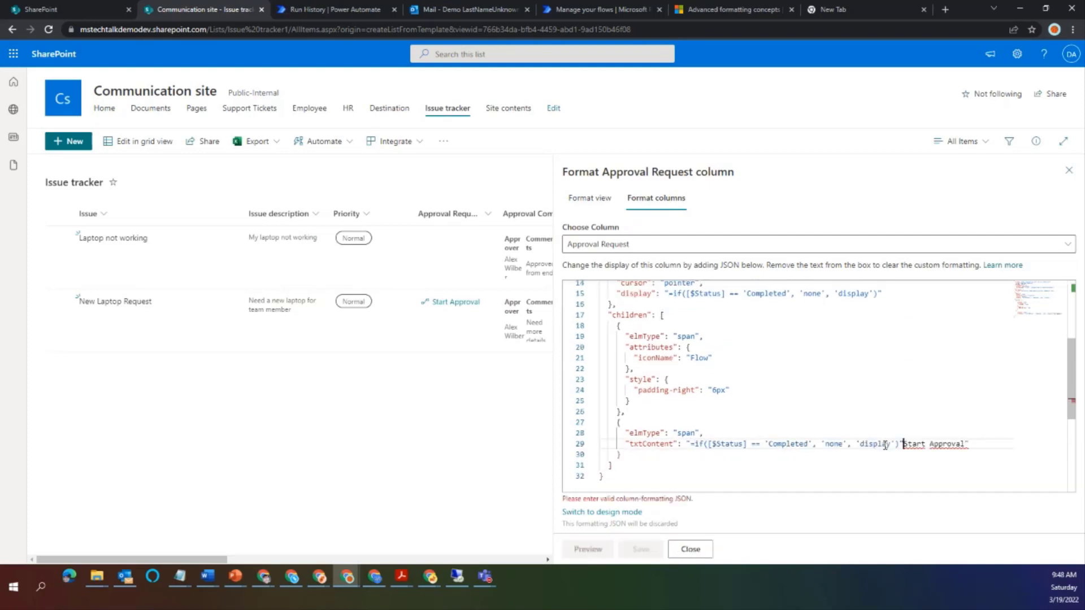
pyautogui.hotkey('ctrl', 'shift', 'Right')
pyautogui.hotkey('ctrl', 'shift', 'Right')
pyautogui.hotkey('ctrl', 'c')
pyautogui.press('BackSpace')
pyautogui.press('BackSpace')
pyautogui.write('"')
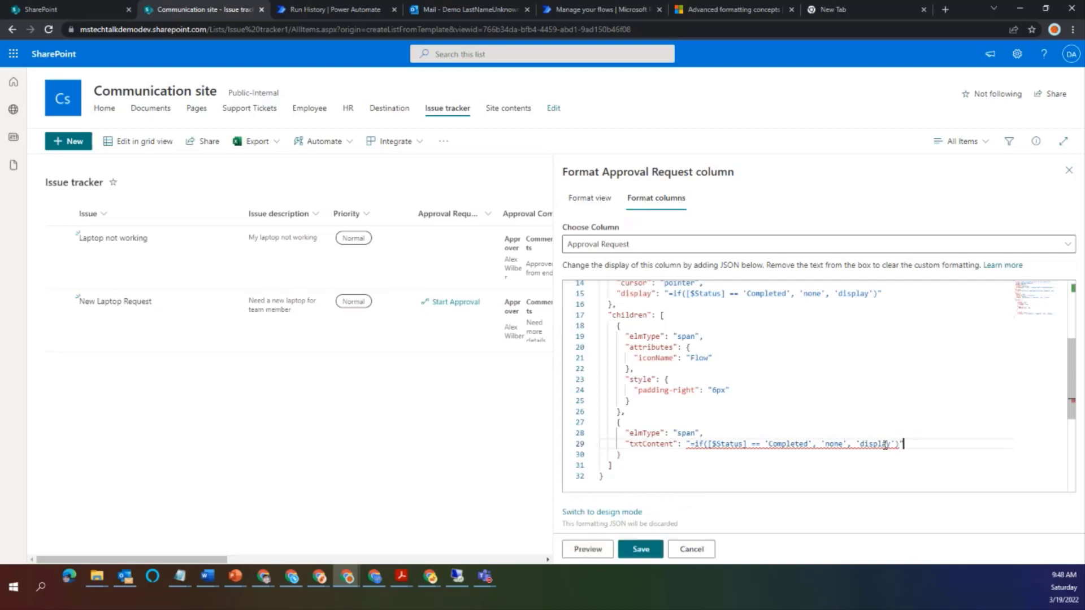
pyautogui.hotkey('ctrl', 'Left')
pyautogui.hotkey('ctrl', 'Left')
pyautogui.hotkey('ctrl', 'Left')
pyautogui.hotkey('ctrl', 'Left')
pyautogui.hotkey('ctrl', 'shift', 'Left')
pyautogui.write('Start Approval')
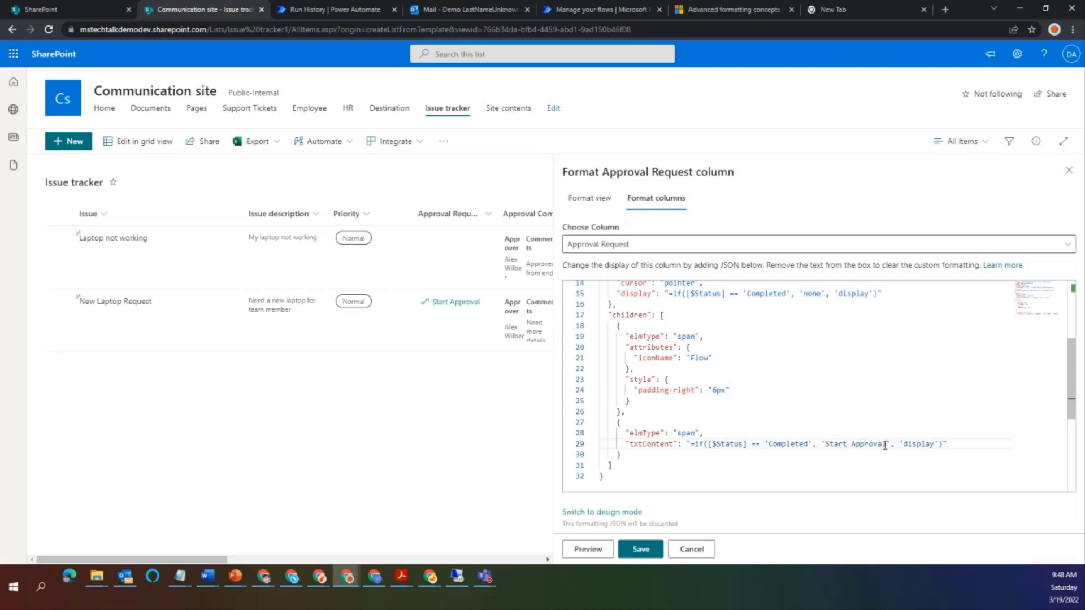
pyautogui.press('Right')
pyautogui.hotkey('ctrl', 'Right')
pyautogui.hotkey('ctrl', 'shift', 'Left')
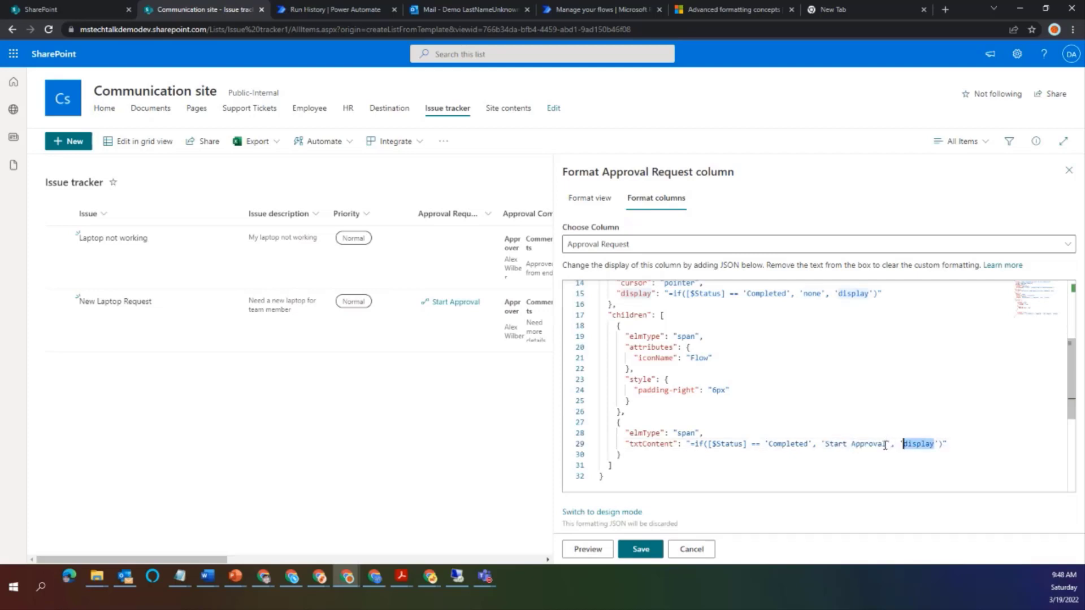
pyautogui.hotkey('ctrl', 'z')
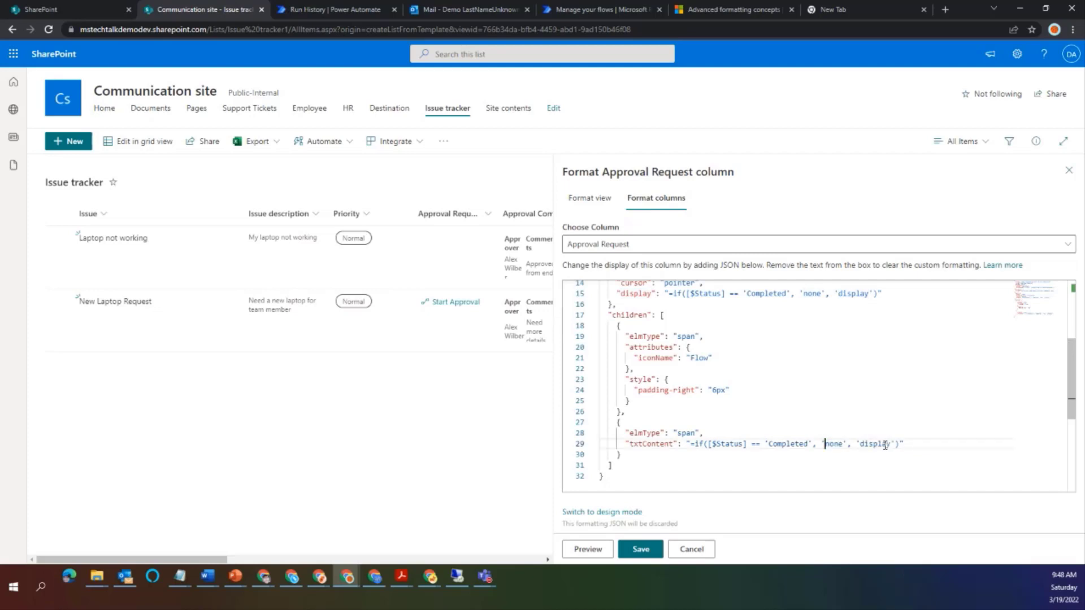
# Replace 'display' with 'Start Approval' as the false result of the txtContent if expression.
pyautogui.hotkey('ctrl', 'Right')
pyautogui.hotkey('ctrl', 'Right')
pyautogui.hotkey('ctrl', 'Right')
pyautogui.hotkey('ctrl', 'shift', 'Left')
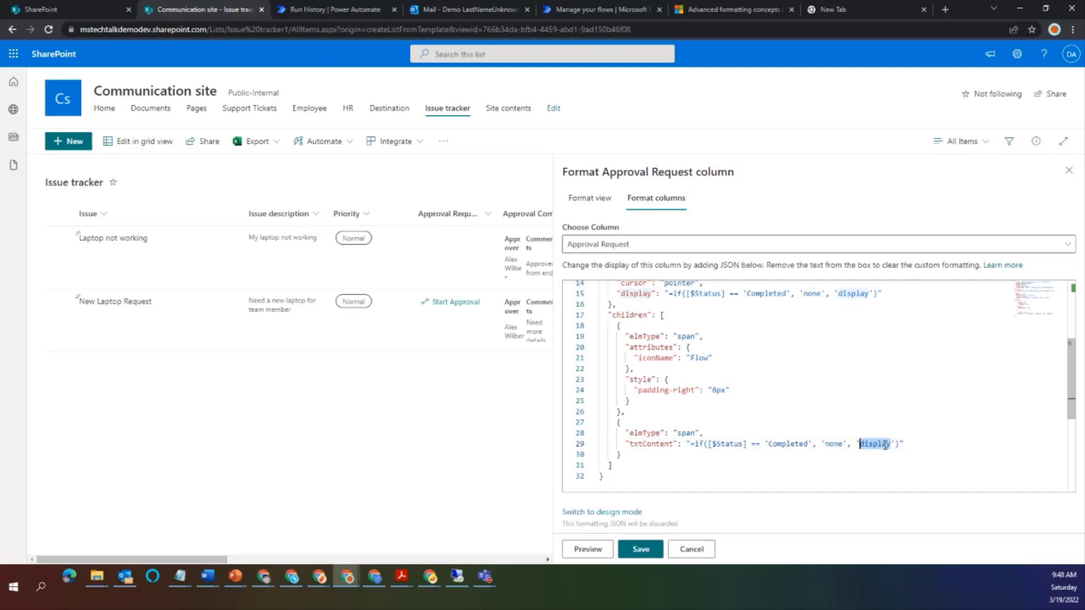
pyautogui.hotkey('ctrl', 'v')
# Replace 'none' with 'Restart Approval' as the true result of the txtContent if expression.
pyautogui.hotkey('ctrl', 'Left')
pyautogui.hotkey('ctrl', 'Left')
pyautogui.hotkey('ctrl', 'Left')
pyautogui.hotkey('ctrl', 'shift', 'Left')
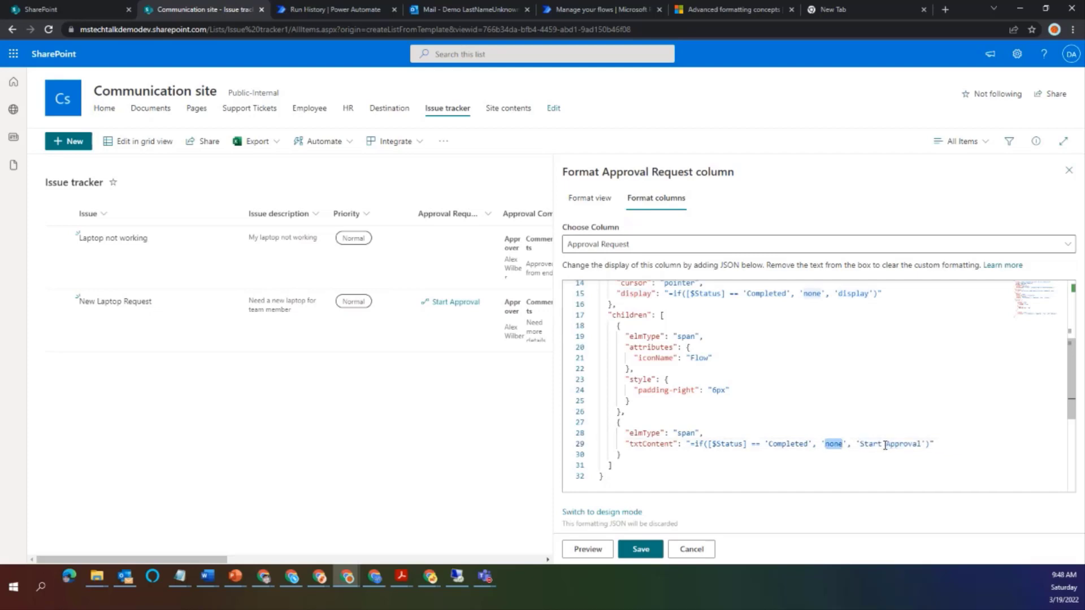
pyautogui.hotkey('ctrl', 'v')
pyautogui.hotkey('ctrl', 'Left')
pyautogui.hotkey('ctrl', 'Left')
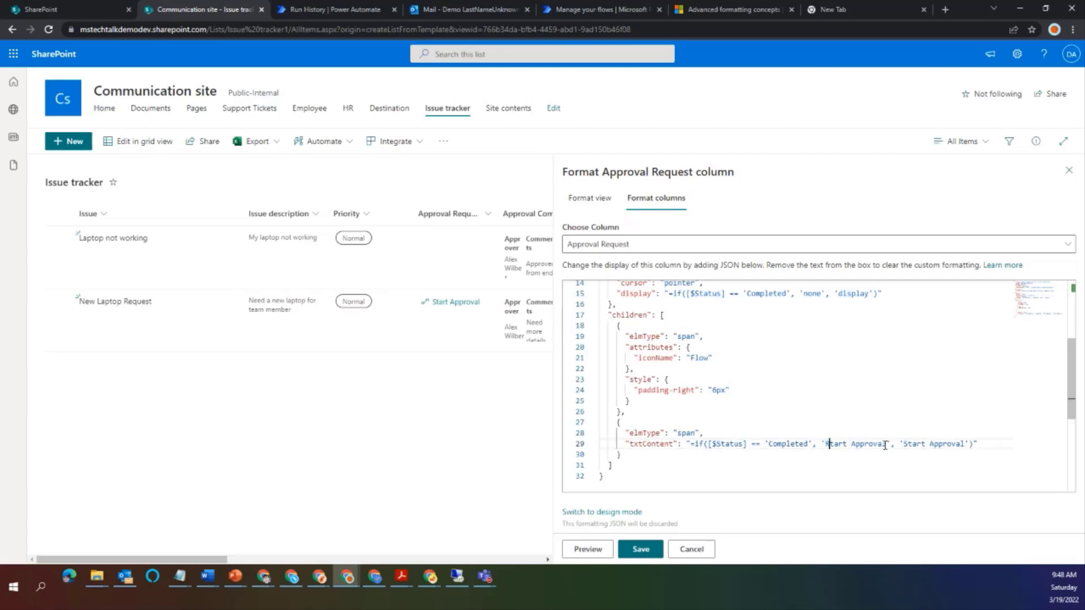
pyautogui.write('Res')
pyautogui.press('Delete')
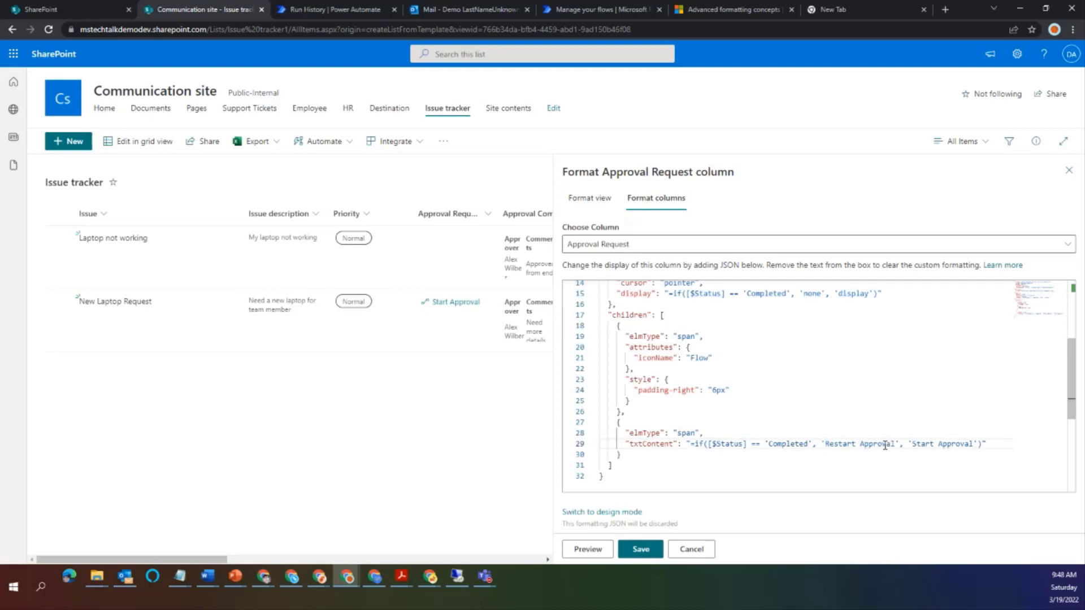
# Change the Status value compared in the txtContent if expression to 'Rejected'.
pyautogui.hotkey('ctrl', 'Left')
pyautogui.hotkey('ctrl', 'Left')
pyautogui.hotkey('ctrl', 'Left')
pyautogui.hotkey('ctrl', 'Left')
pyautogui.hotkey('ctrl', 'Right')
pyautogui.hotkey('ctrl', 'Left')
pyautogui.hotkey('ctrl', 'shift', 'Right')
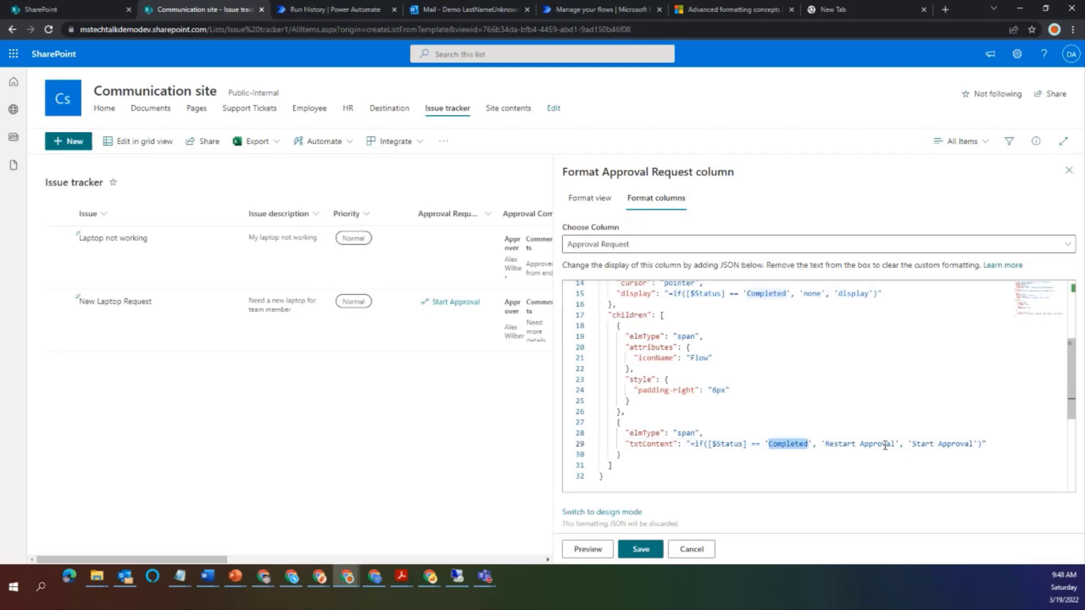
pyautogui.write('Rejected')
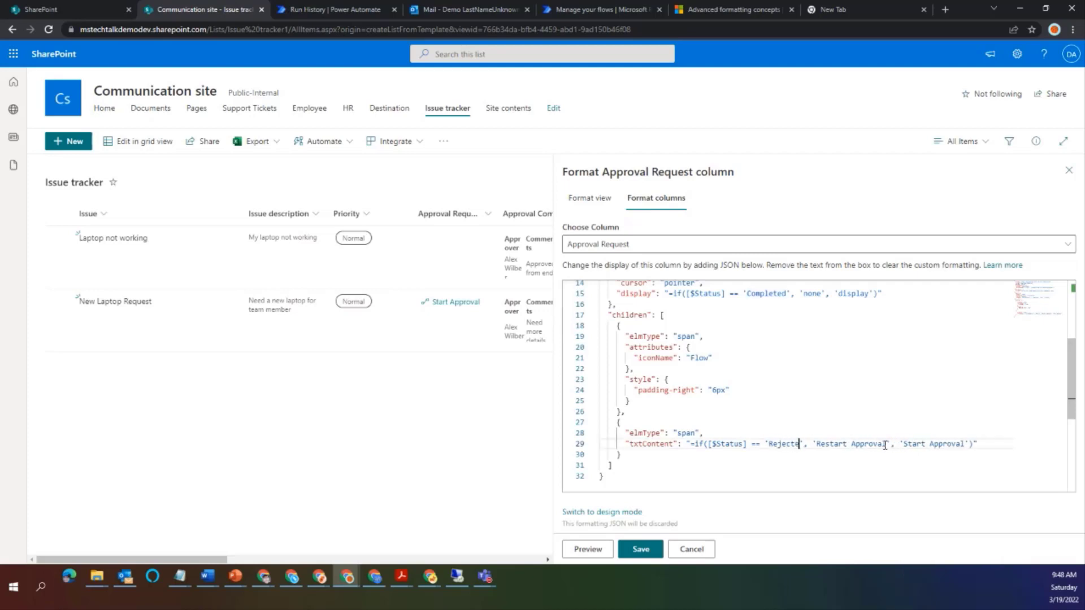
# Save the Approval Request column's formatting and close the formatting pane.
pyautogui.hotkey('ctrl', 'Left')
pyautogui.hotkey('ctrl', 'Left')
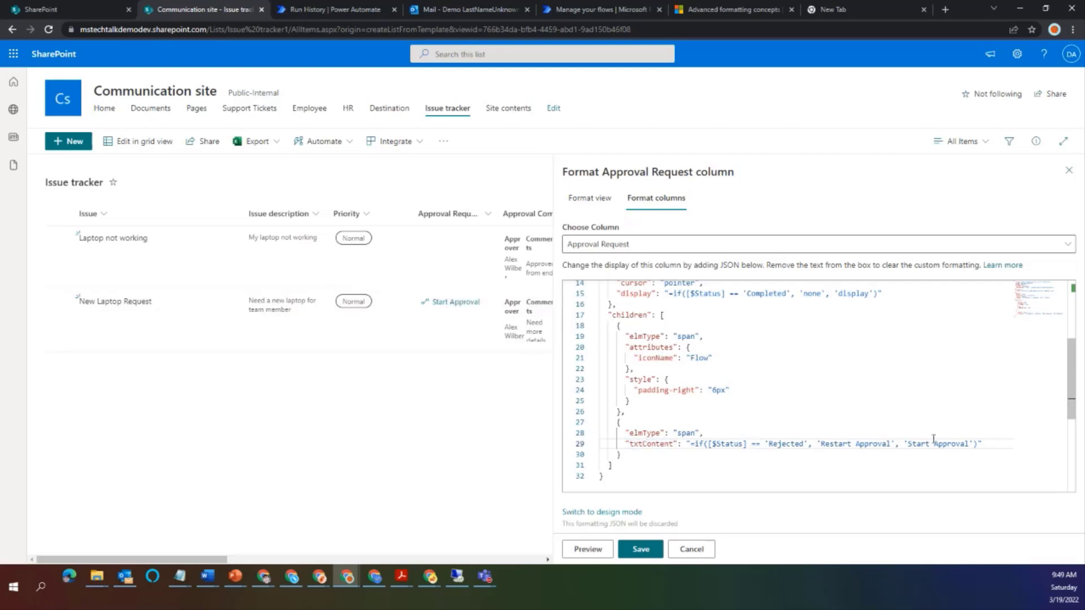
pyautogui.click(640, 550)
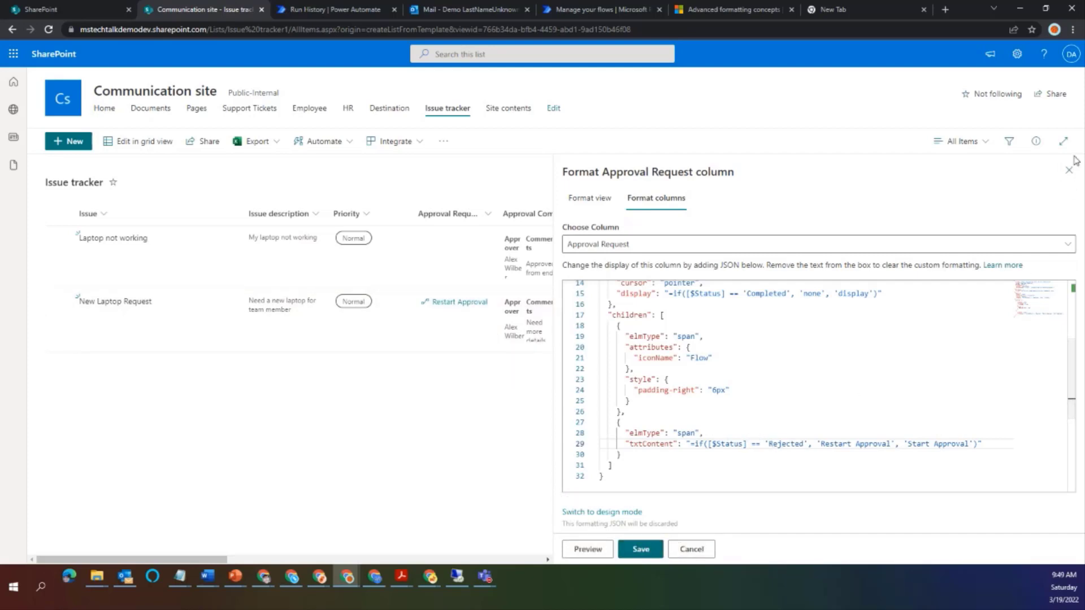
pyautogui.click(1071, 173)
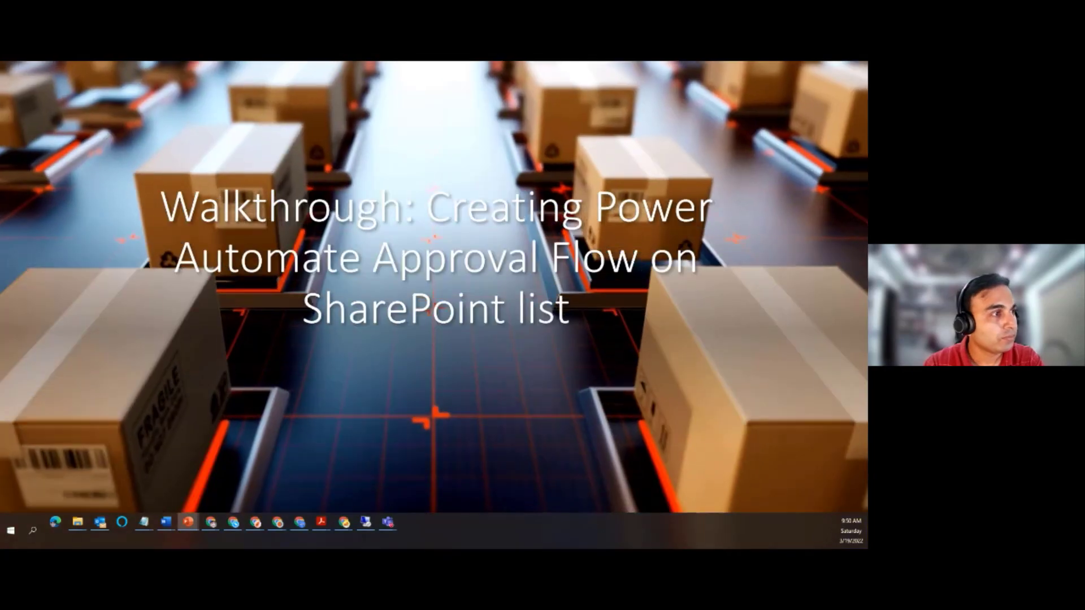
pyautogui.hotkey('alt', 'Tab')
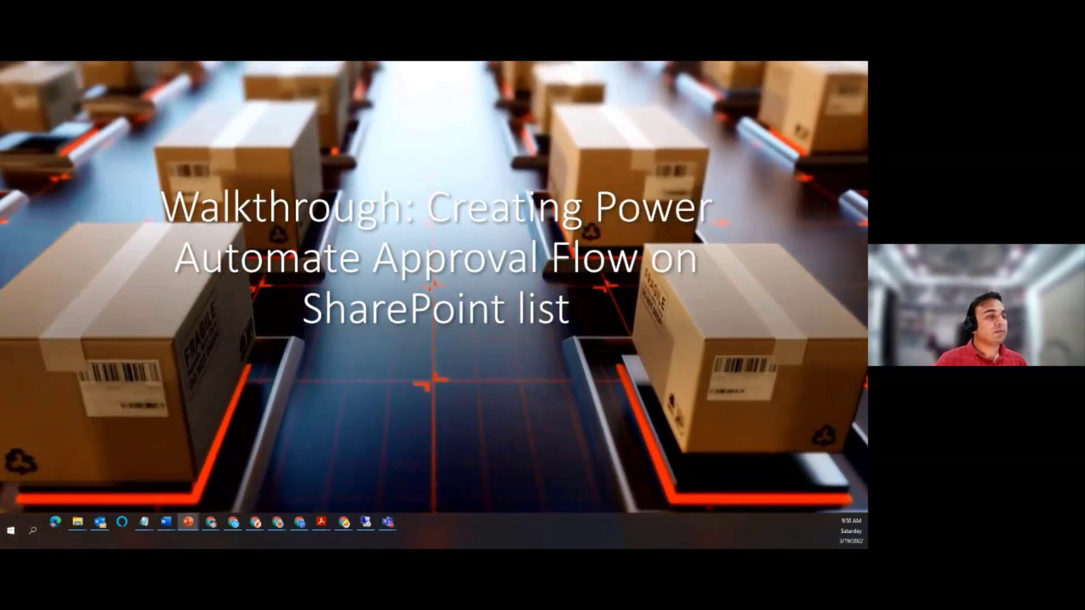
pyautogui.press('Right')
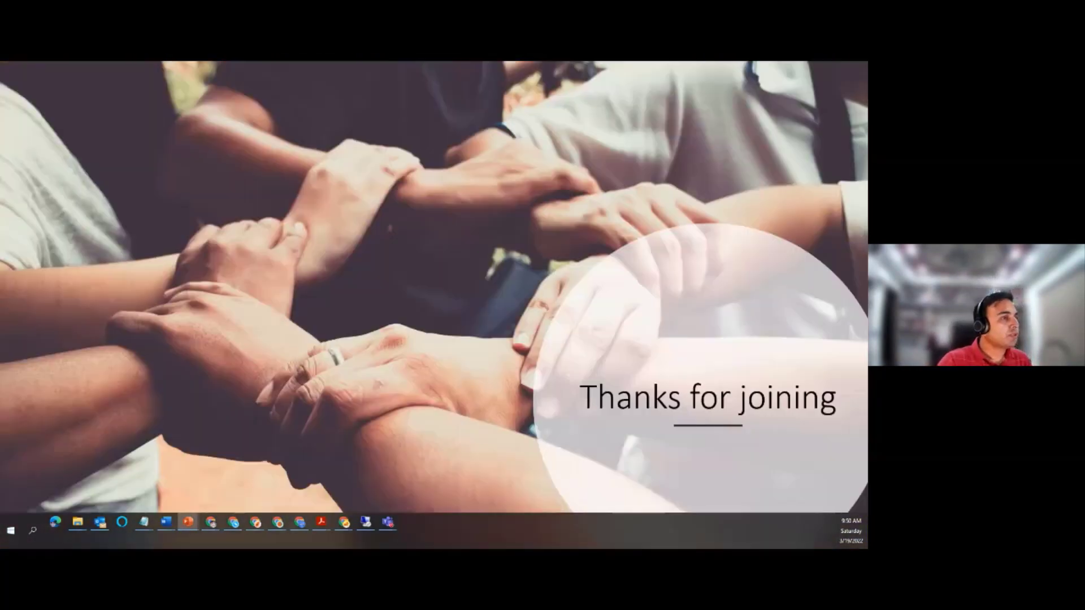
pyautogui.press('Home')
pyautogui.press('Right')
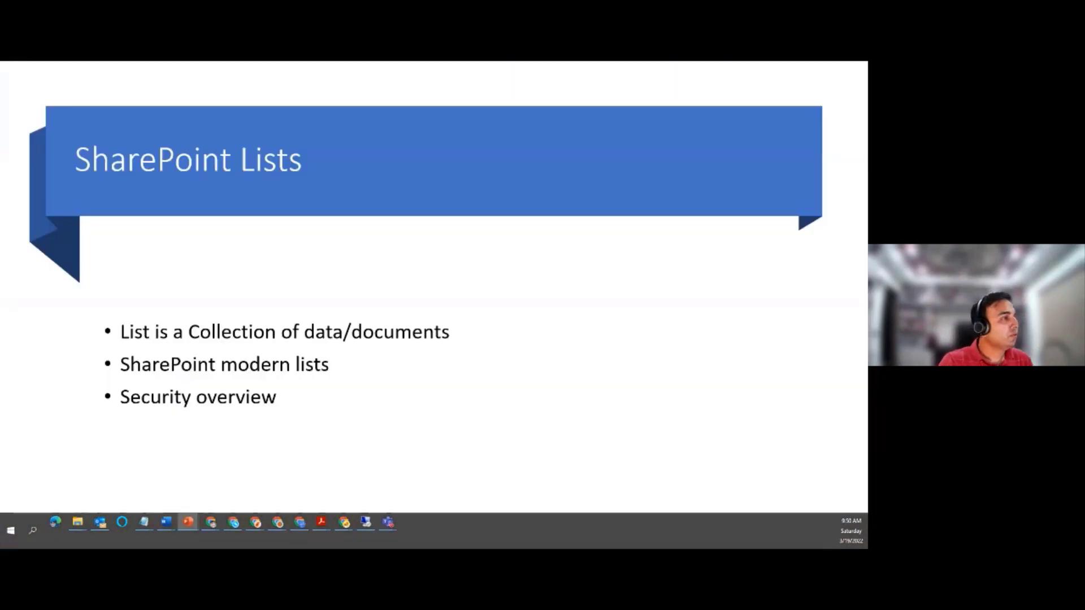
pyautogui.press('Left')
pyautogui.press('Left')
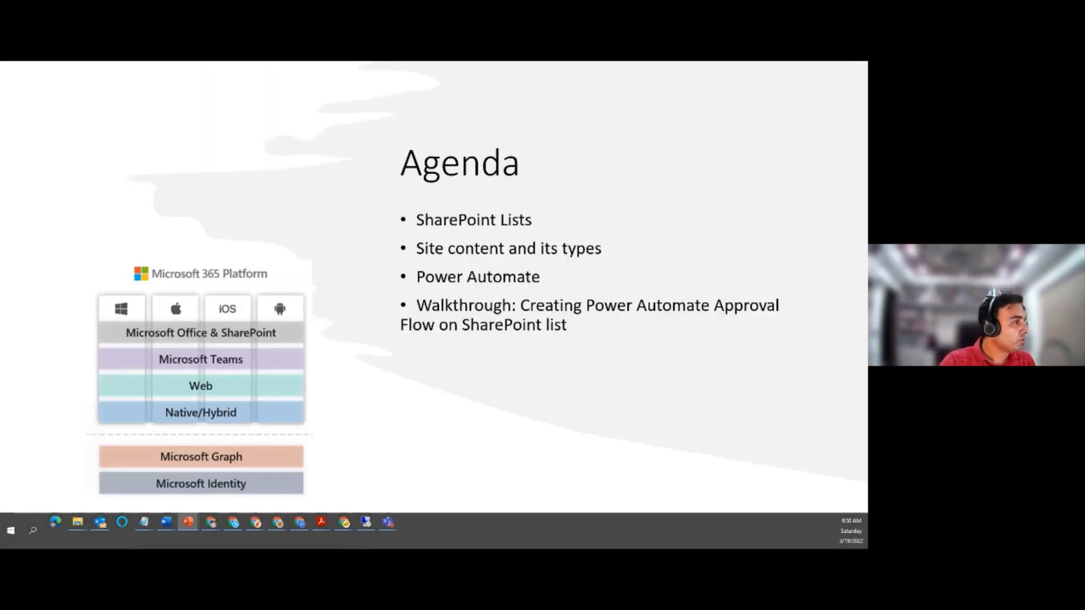
pyautogui.press('Left')
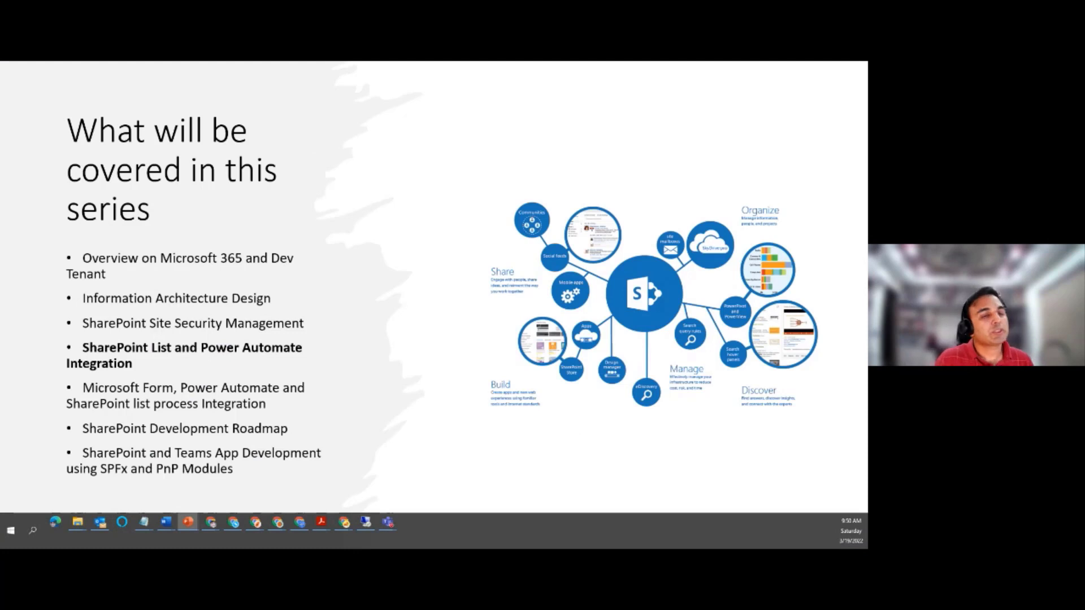